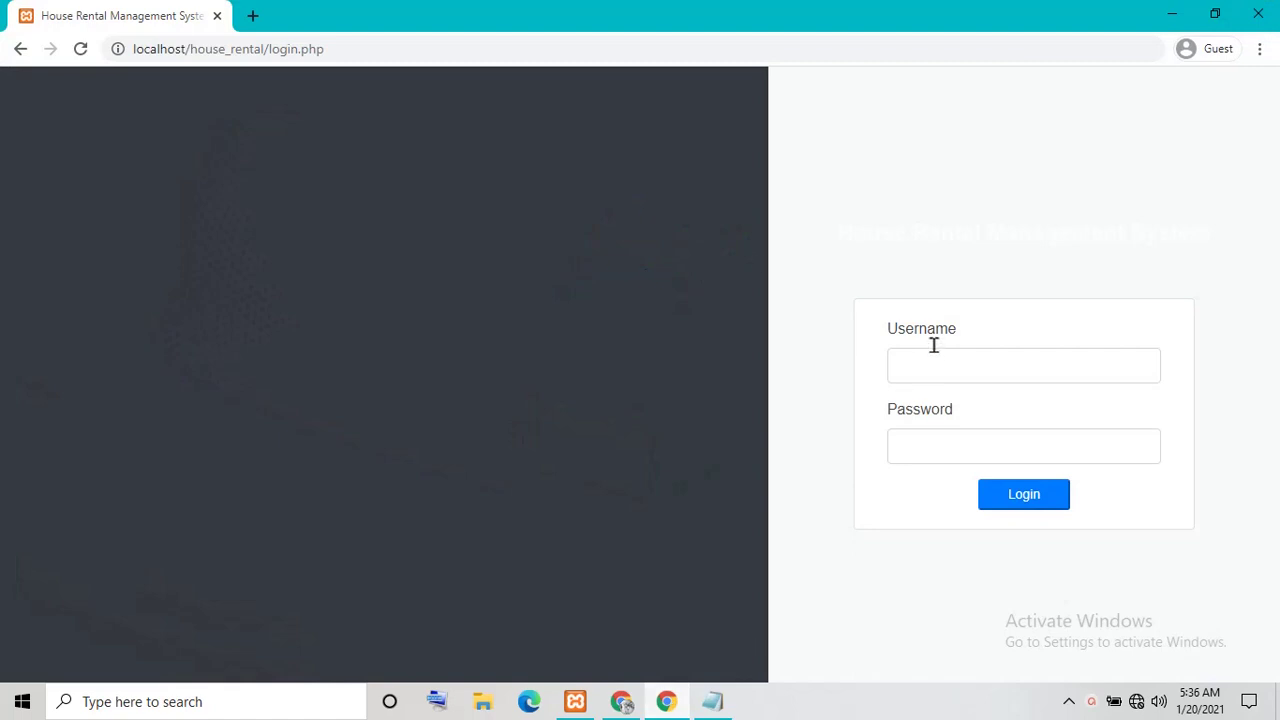
Log in with the admin username and its password to reach the dashboard
click(936, 364)
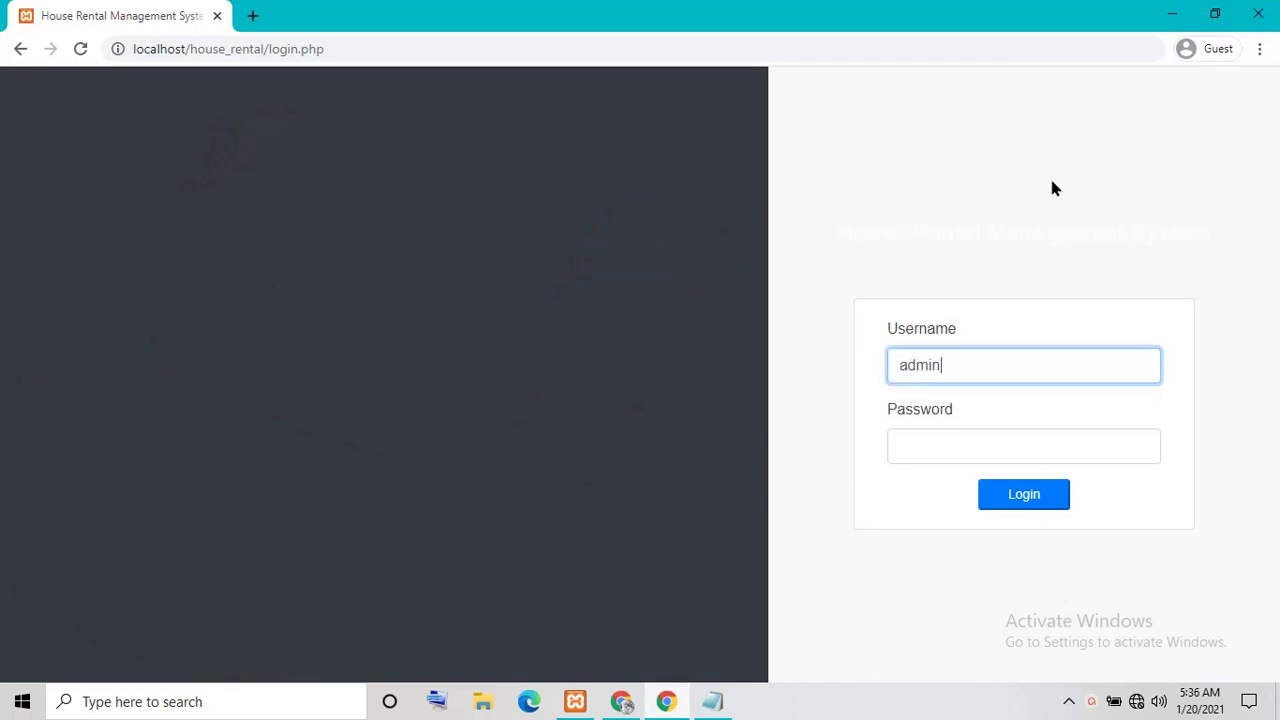
key(Tab)
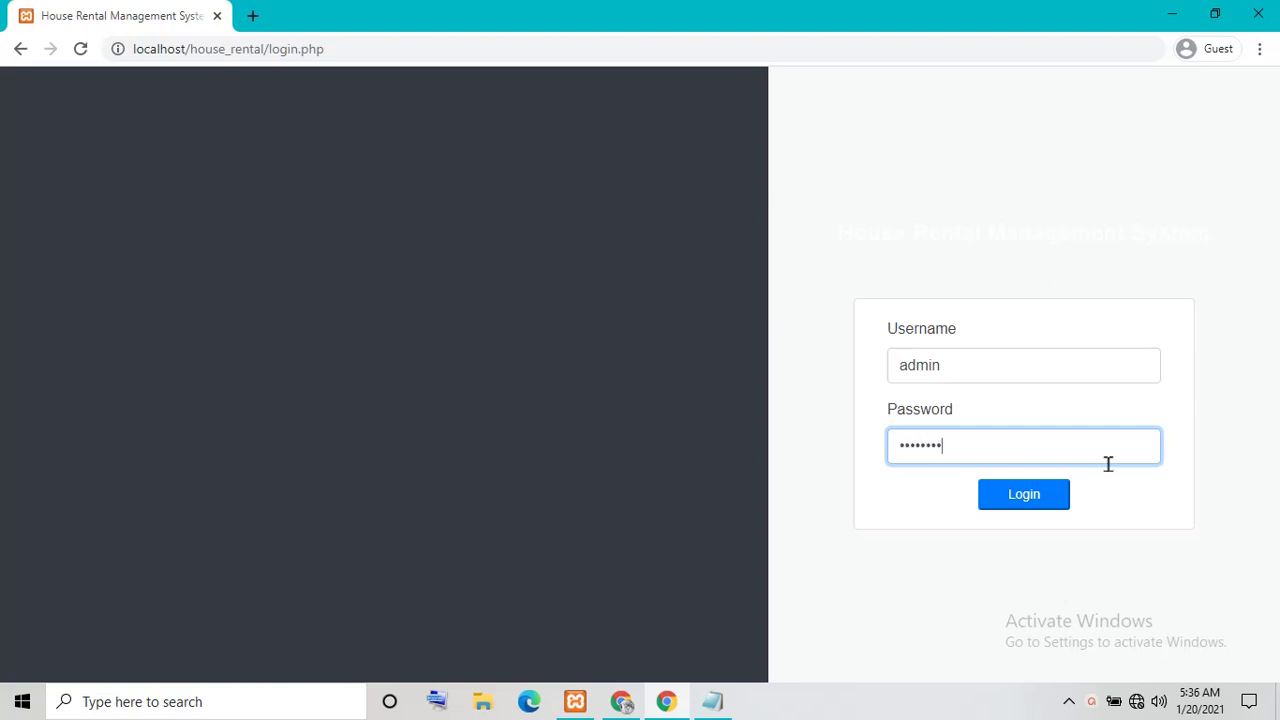
text(admin123)
click(1014, 500)
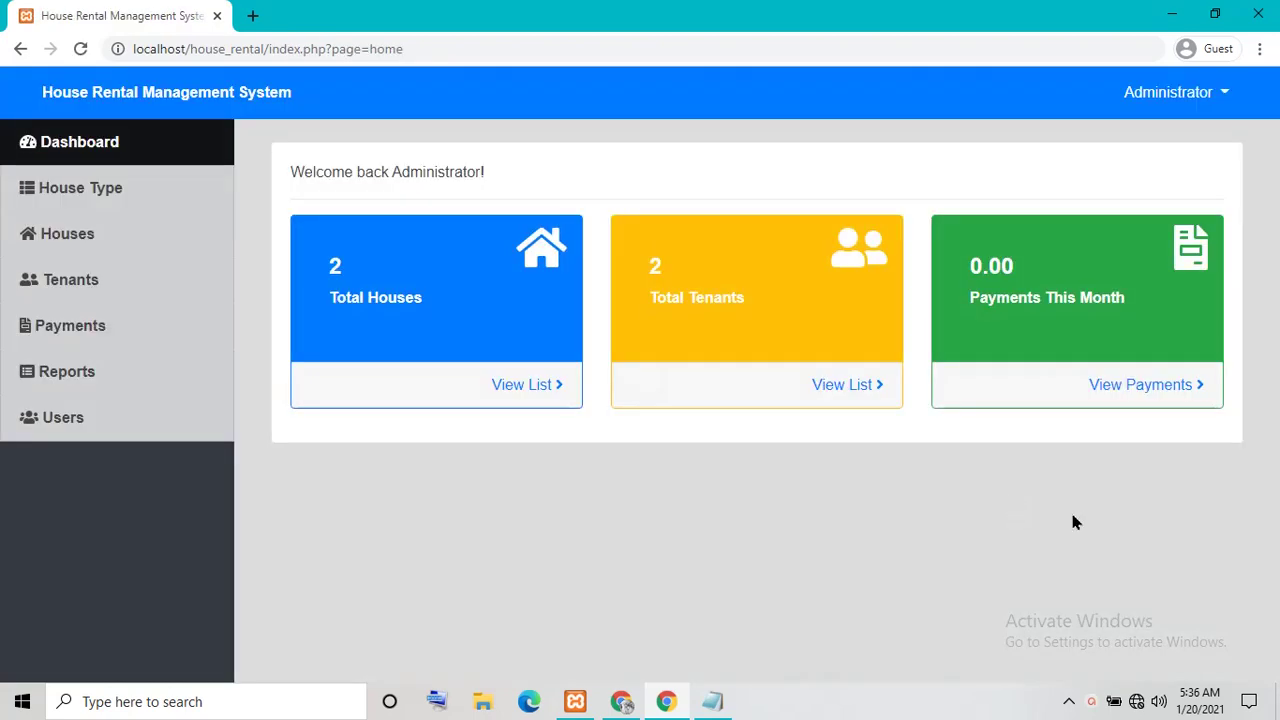
click(141, 204)
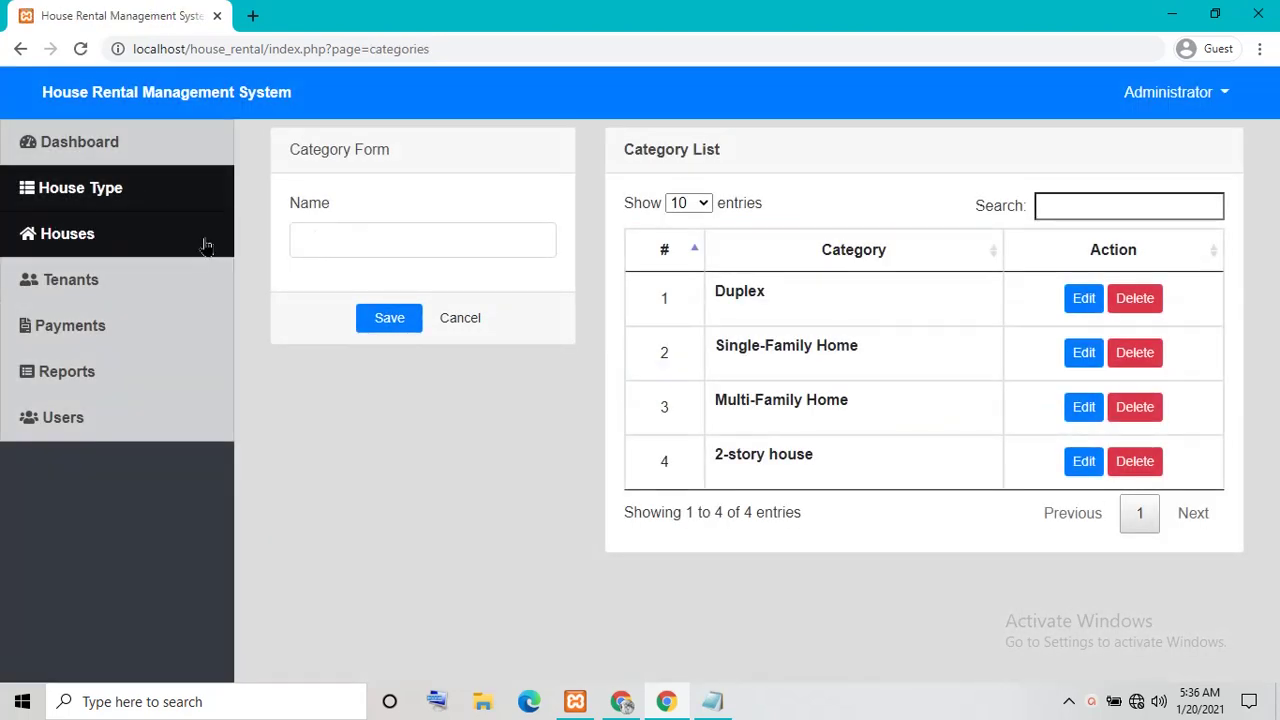
click(66, 238)
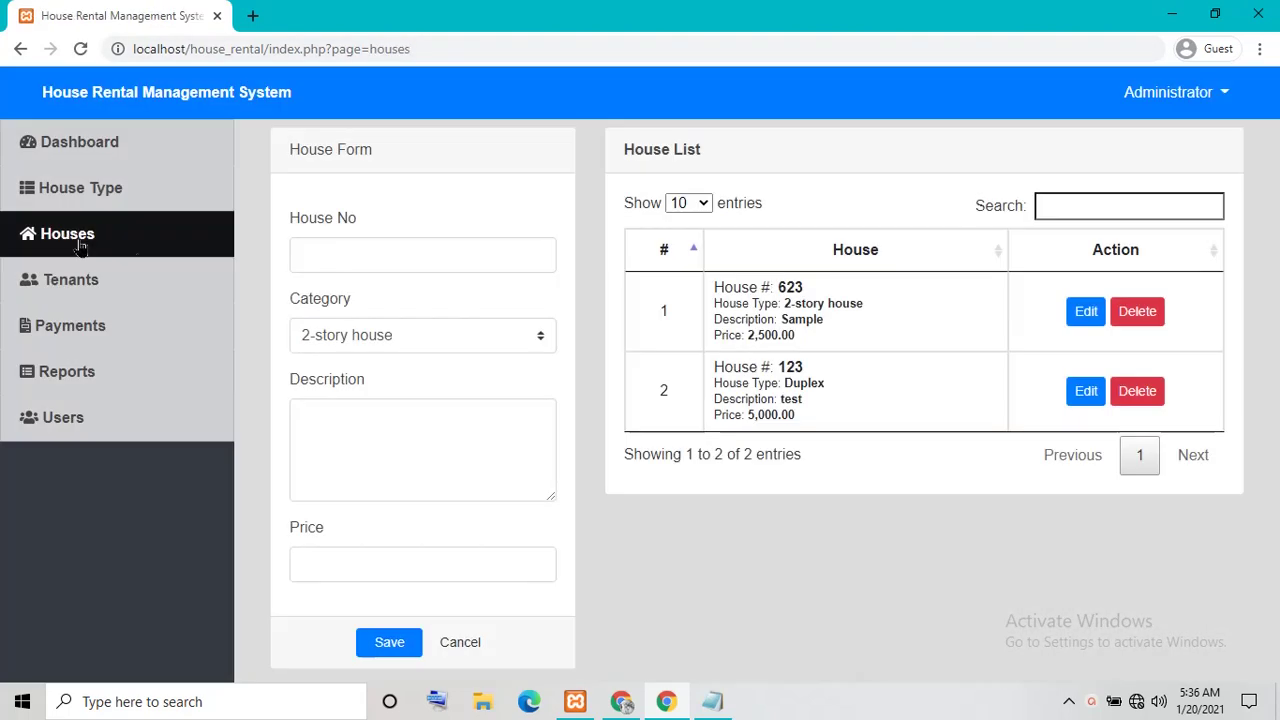
click(127, 290)
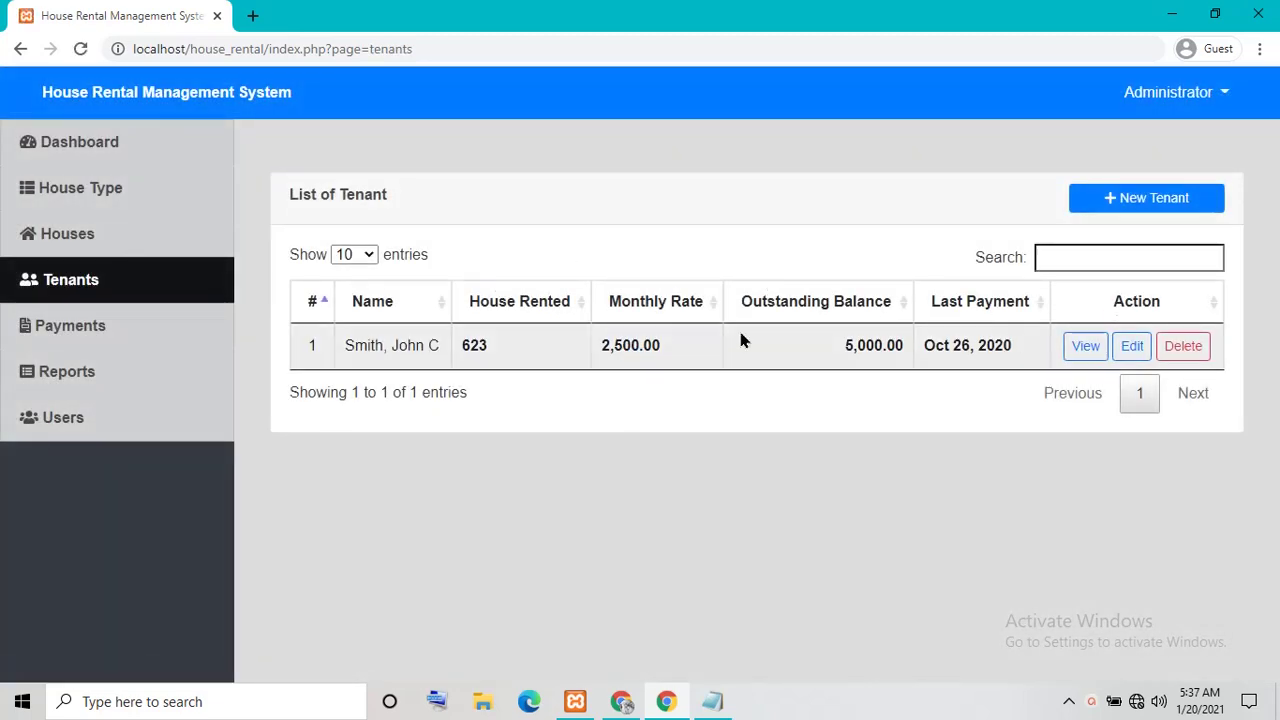
click(40, 332)
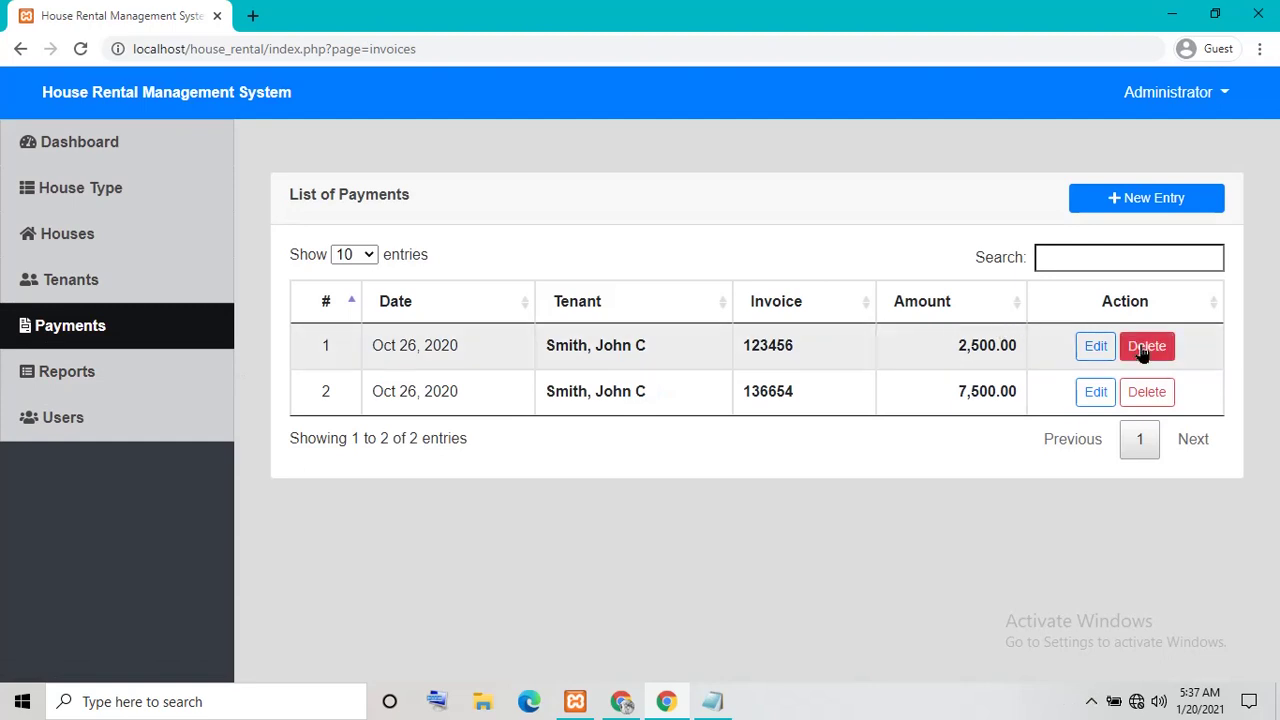
click(179, 370)
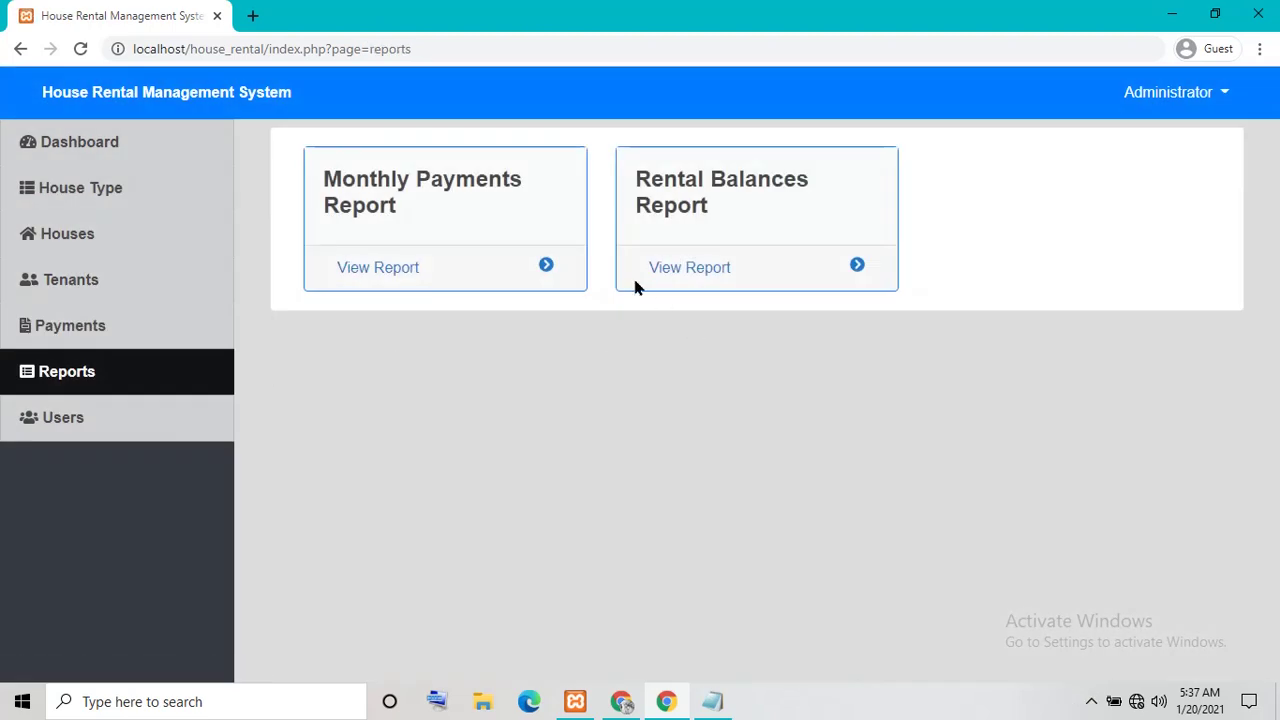
click(110, 417)
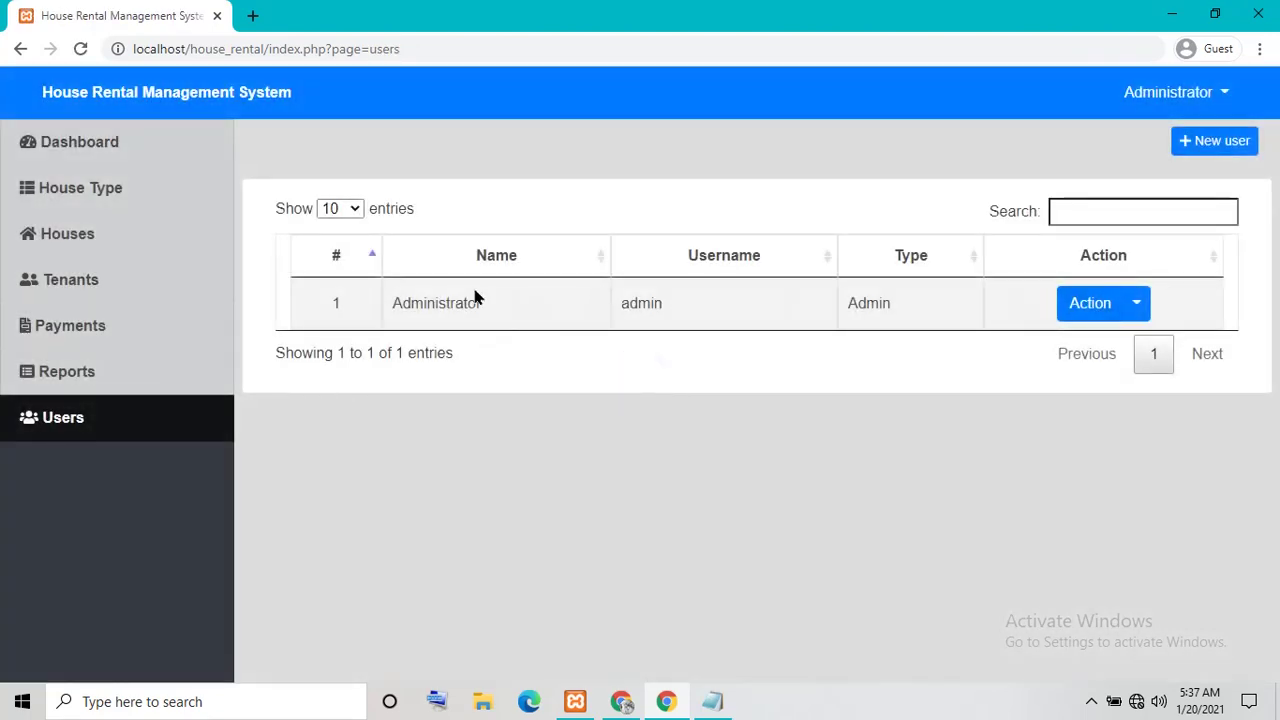
click(80, 142)
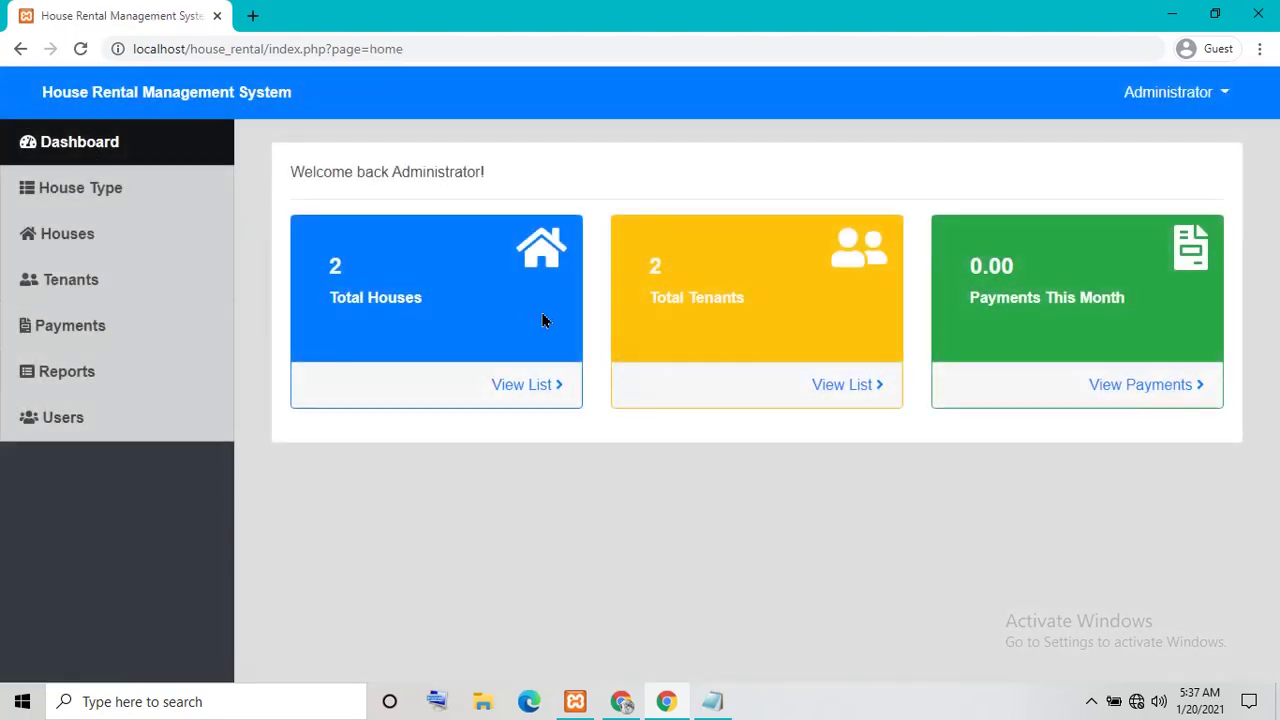
Add a new house category named 'test' on the House Type page
click(105, 195)
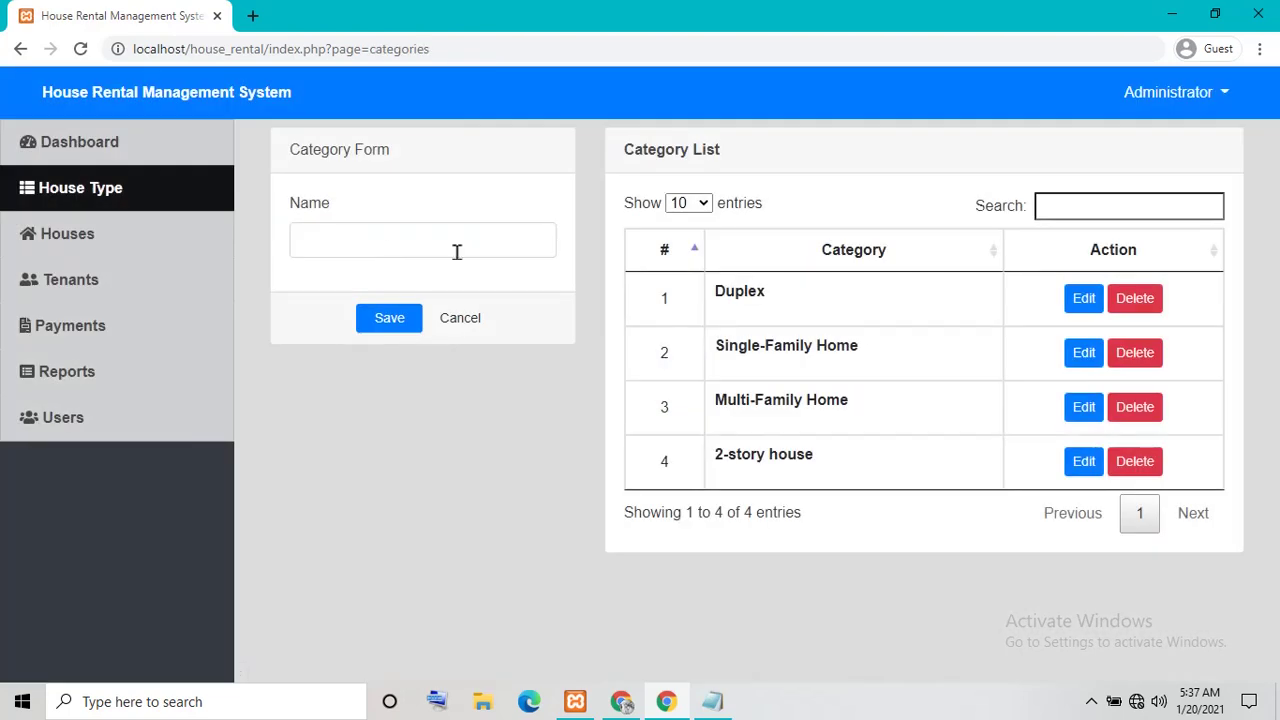
click(443, 249)
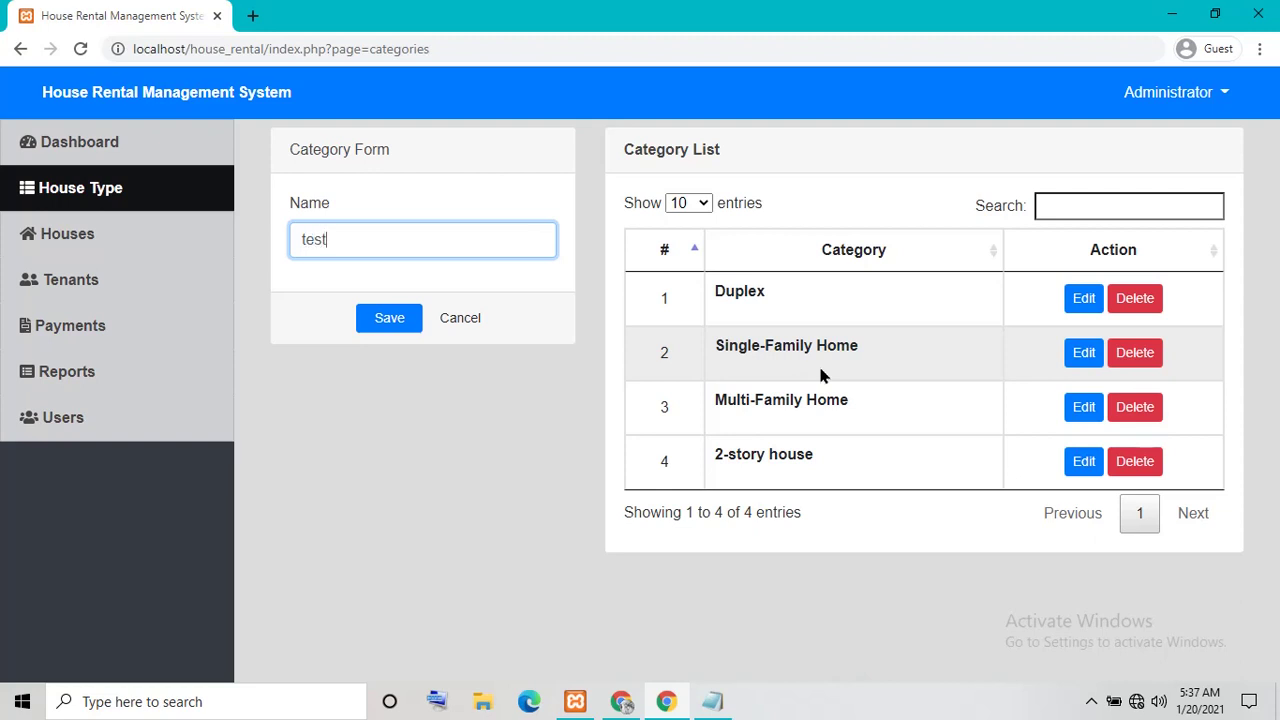
click(389, 320)
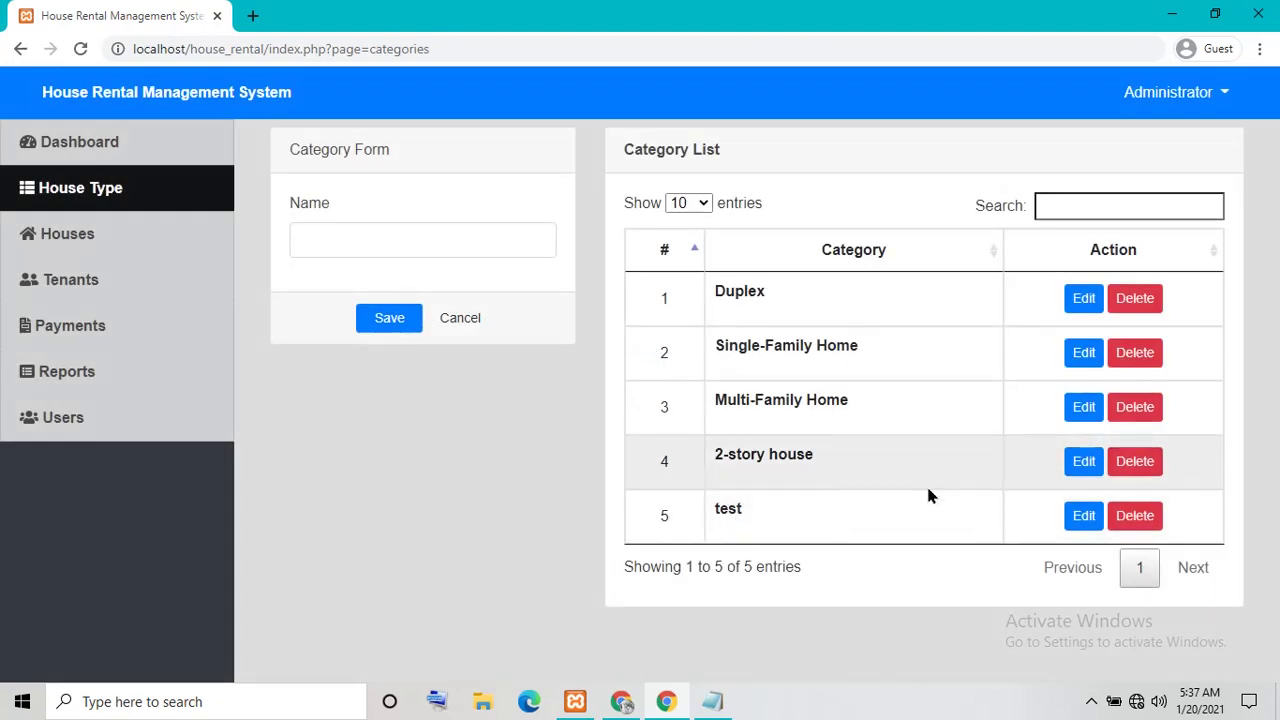
Rename the 'test' category to 'example' and save it
click(1083, 515)
click(374, 247)
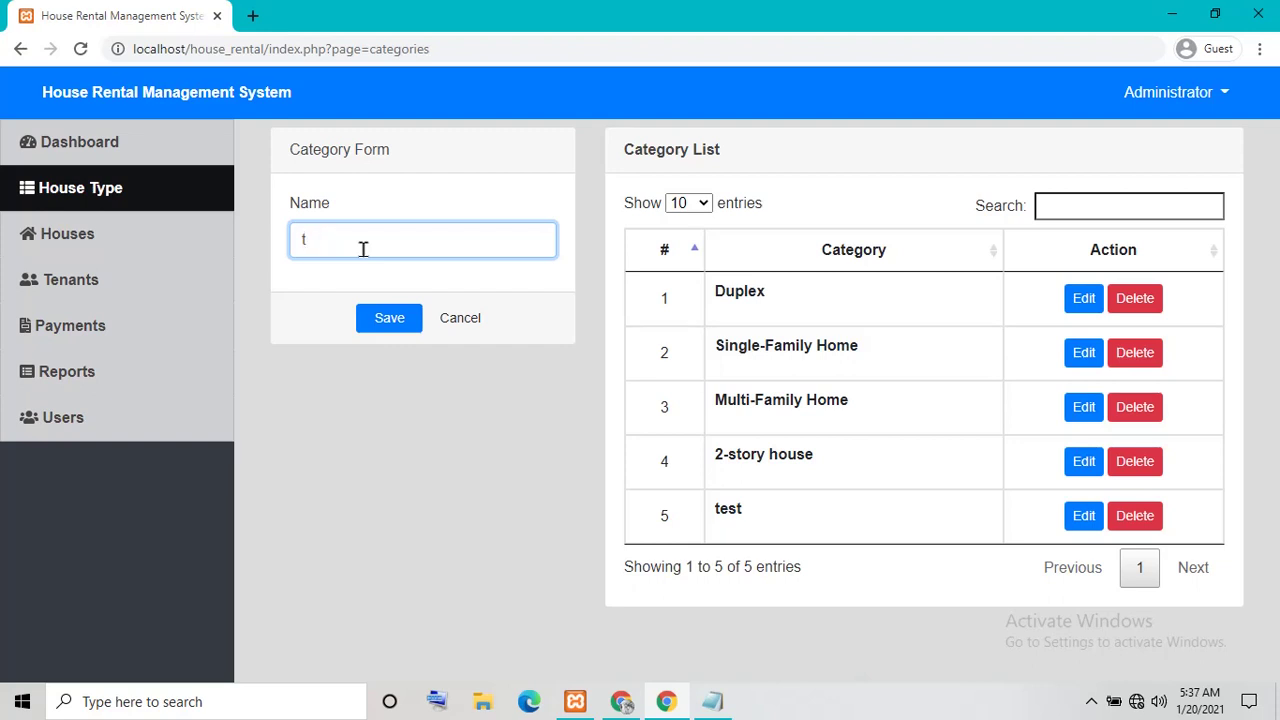
text(example)
click(404, 318)
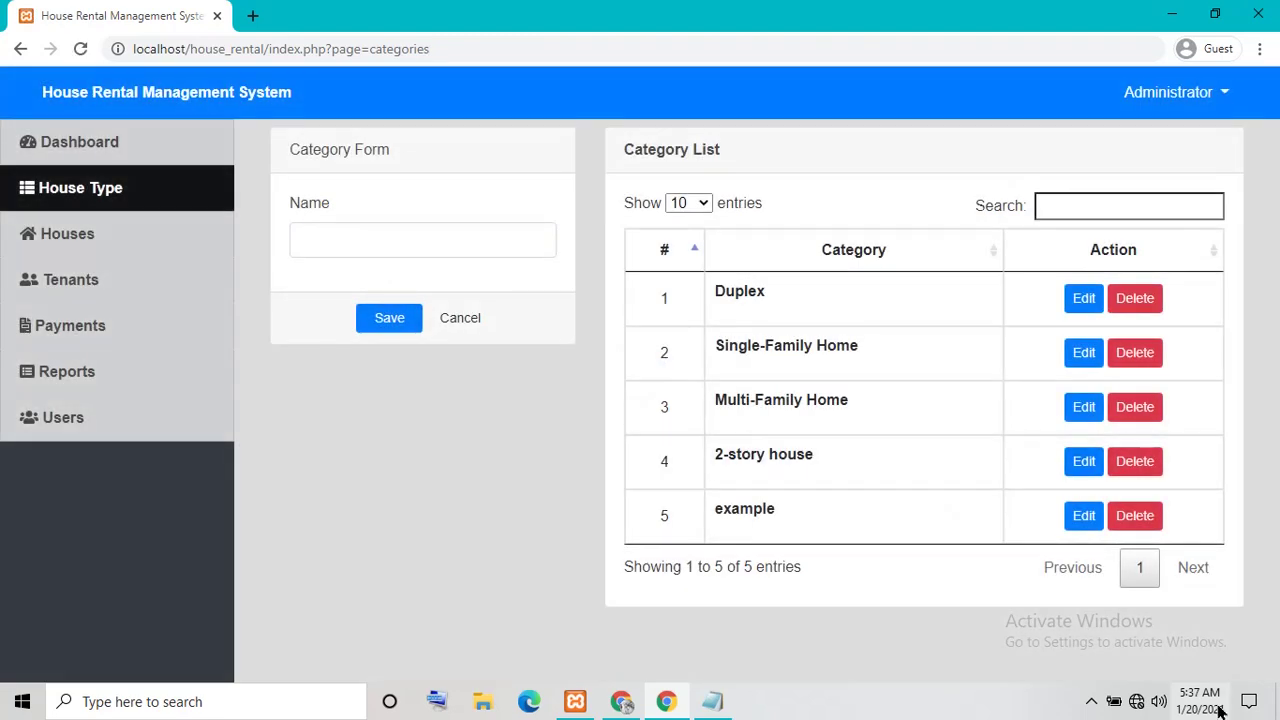
Delete the 'example' category and confirm the deletion
click(1130, 522)
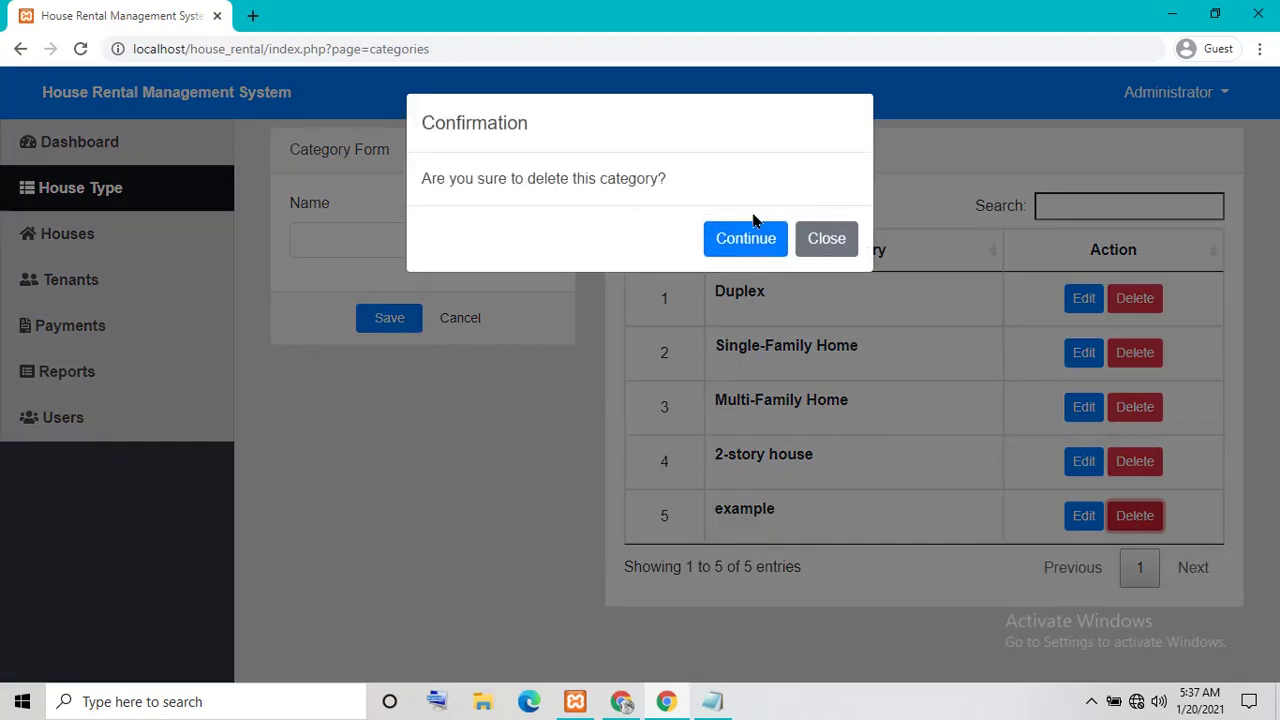
drag(430, 178, 832, 230)
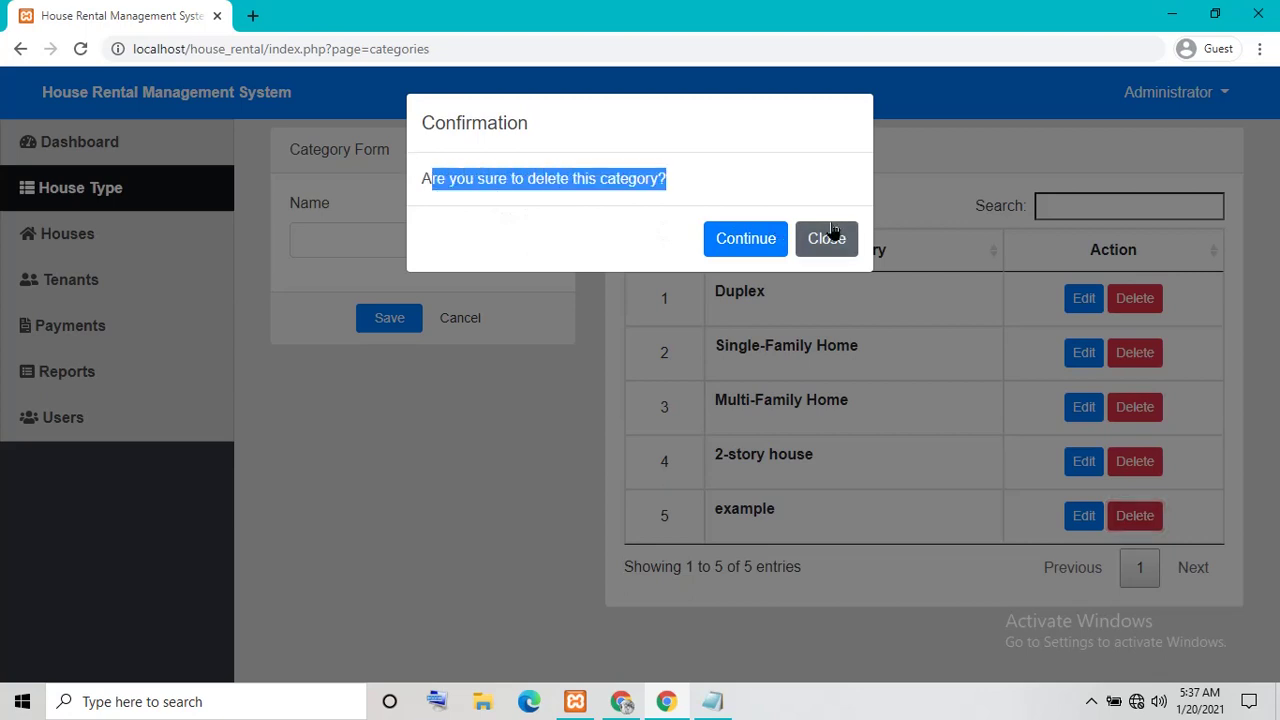
click(770, 240)
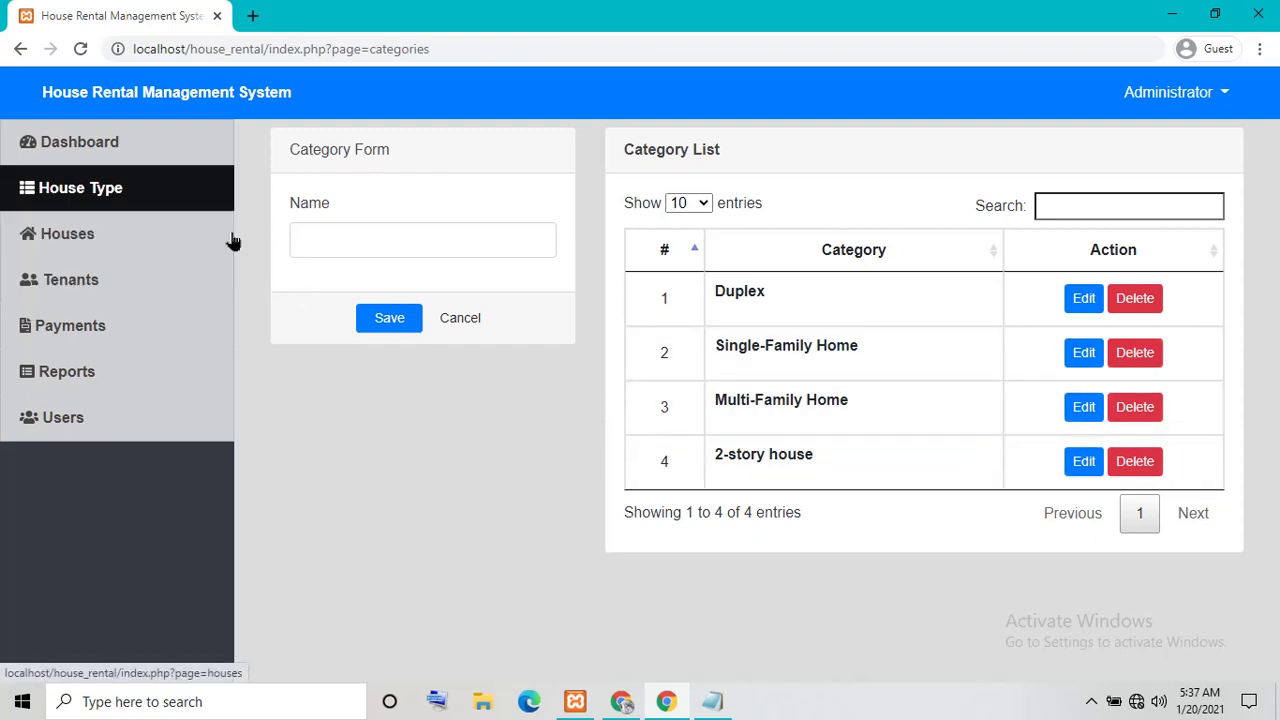
Filter the category list by typing '2-s' in the search box
click(1097, 208)
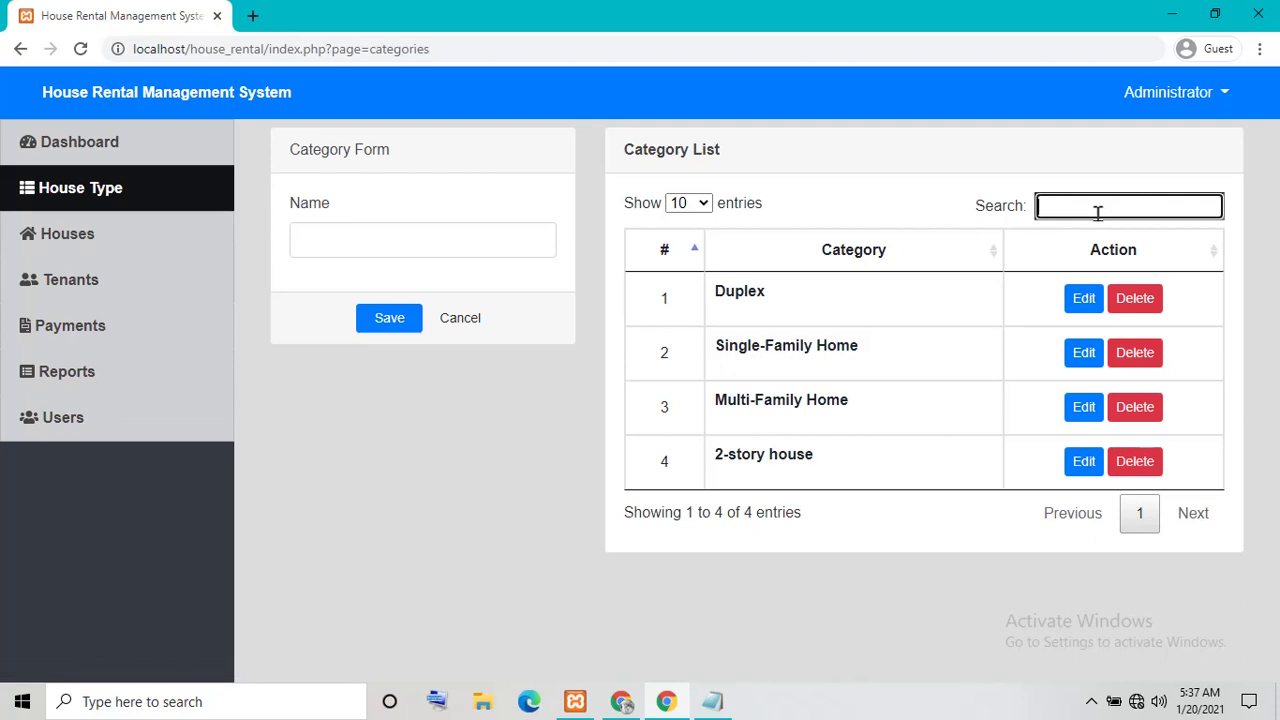
text(2)
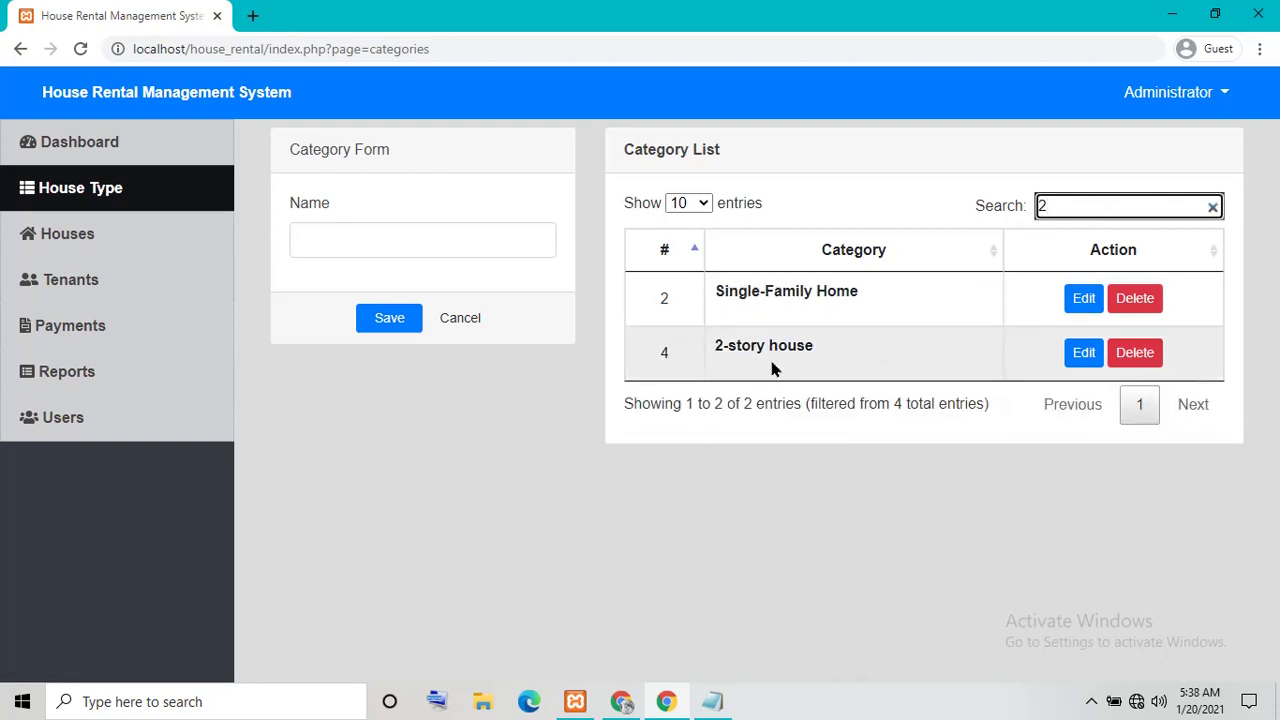
text(s)
key(BackSpace)
text(-s)
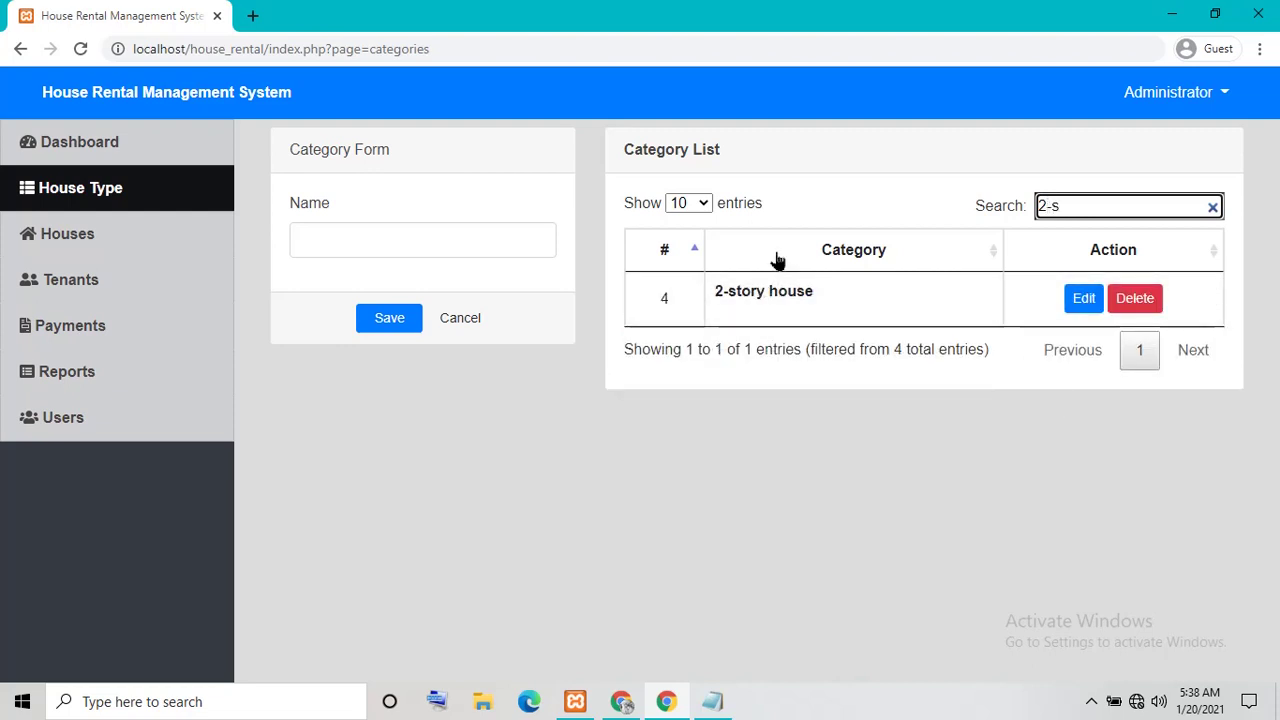
Keep 10 entries per page, clear the search to list all categories, and go to Tenants
drag(718, 205, 706, 205)
click(706, 205)
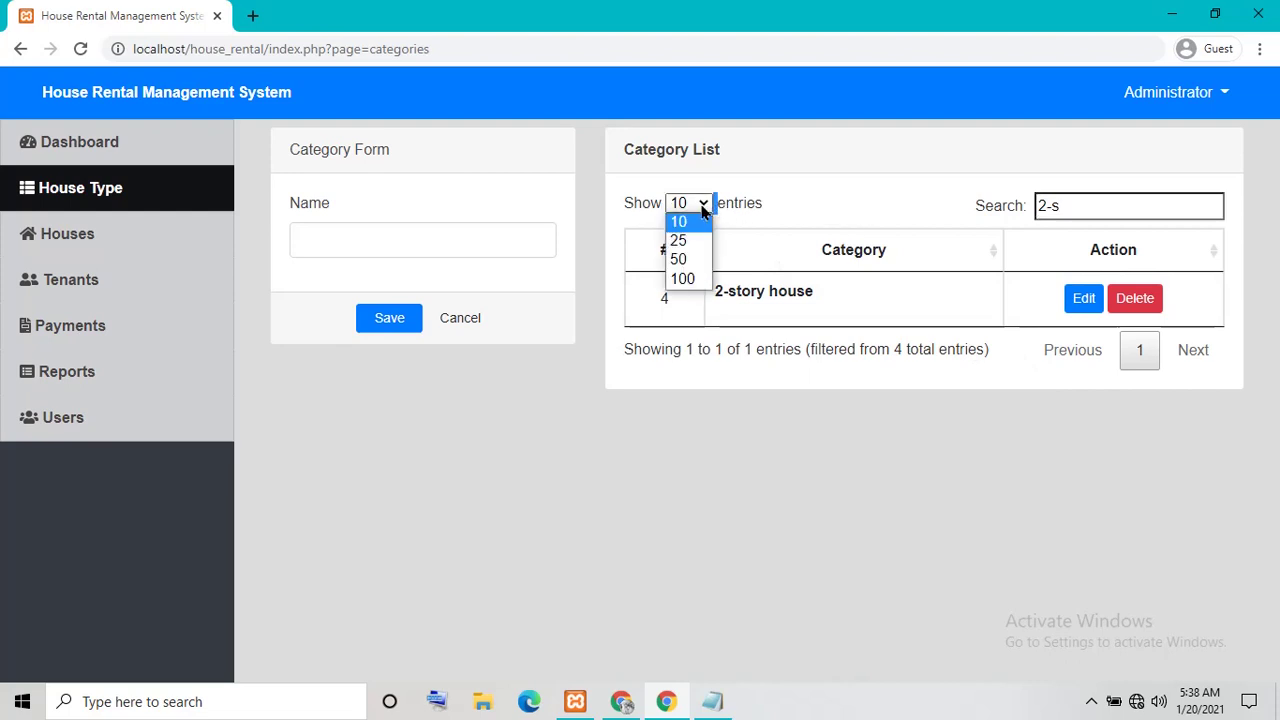
click(983, 207)
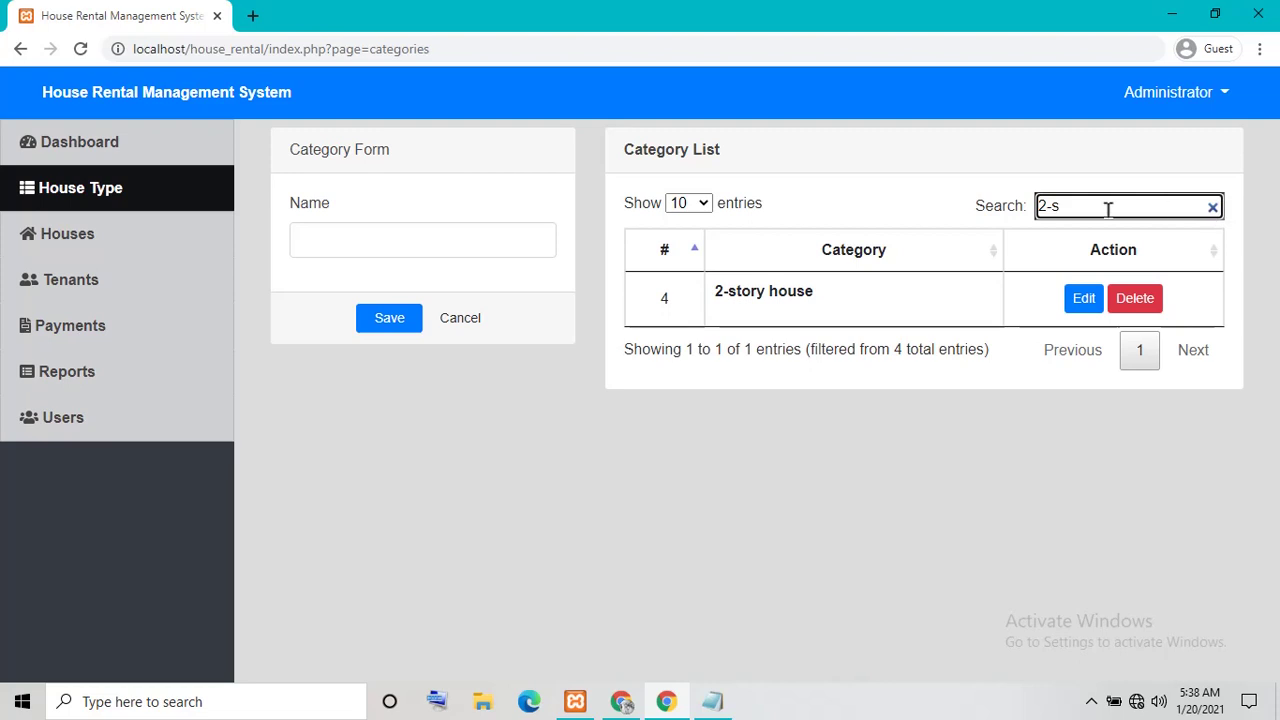
key(BackSpace)
key(BackSpace)
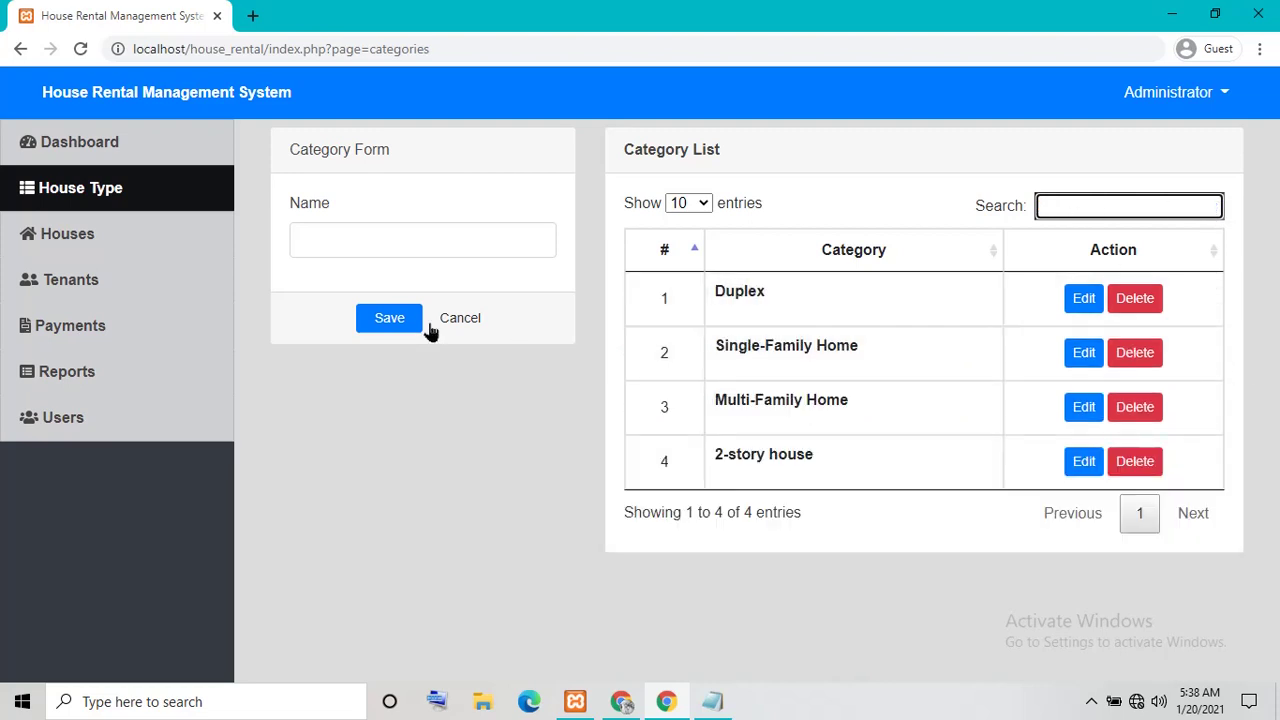
click(103, 284)
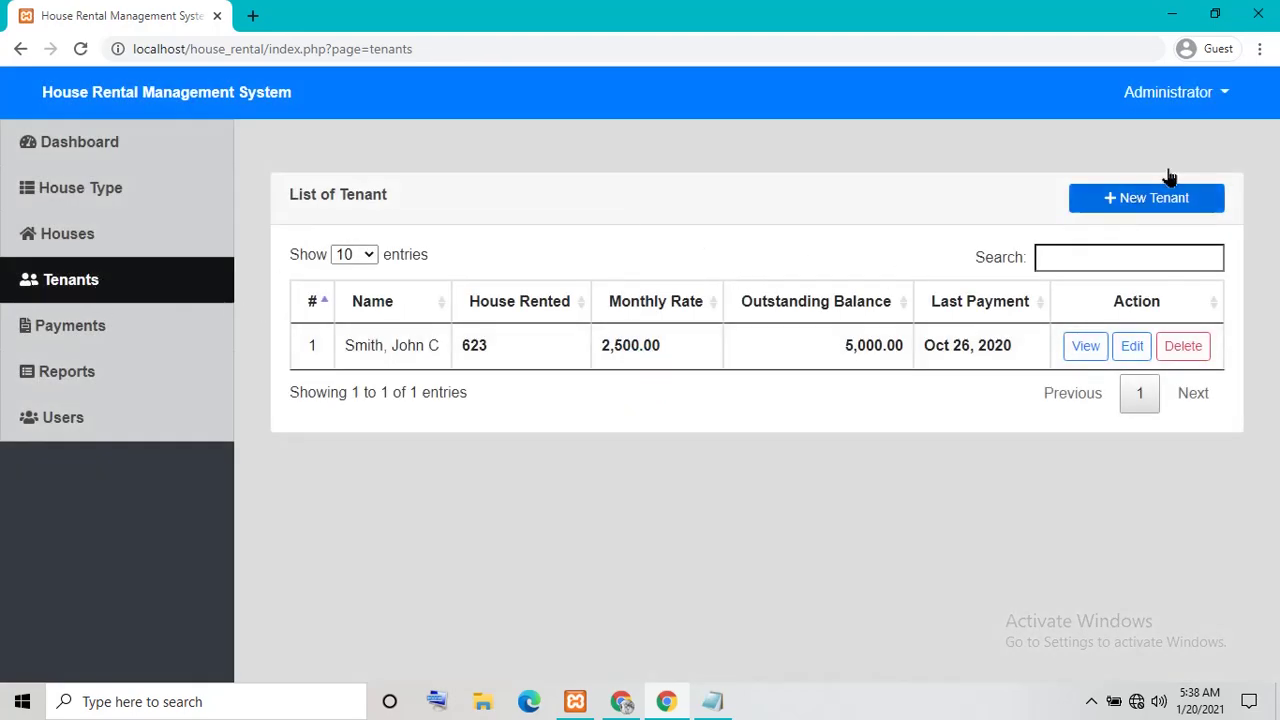
Start a new tenant and fill in the name, e-mail and contact number fields
click(1140, 200)
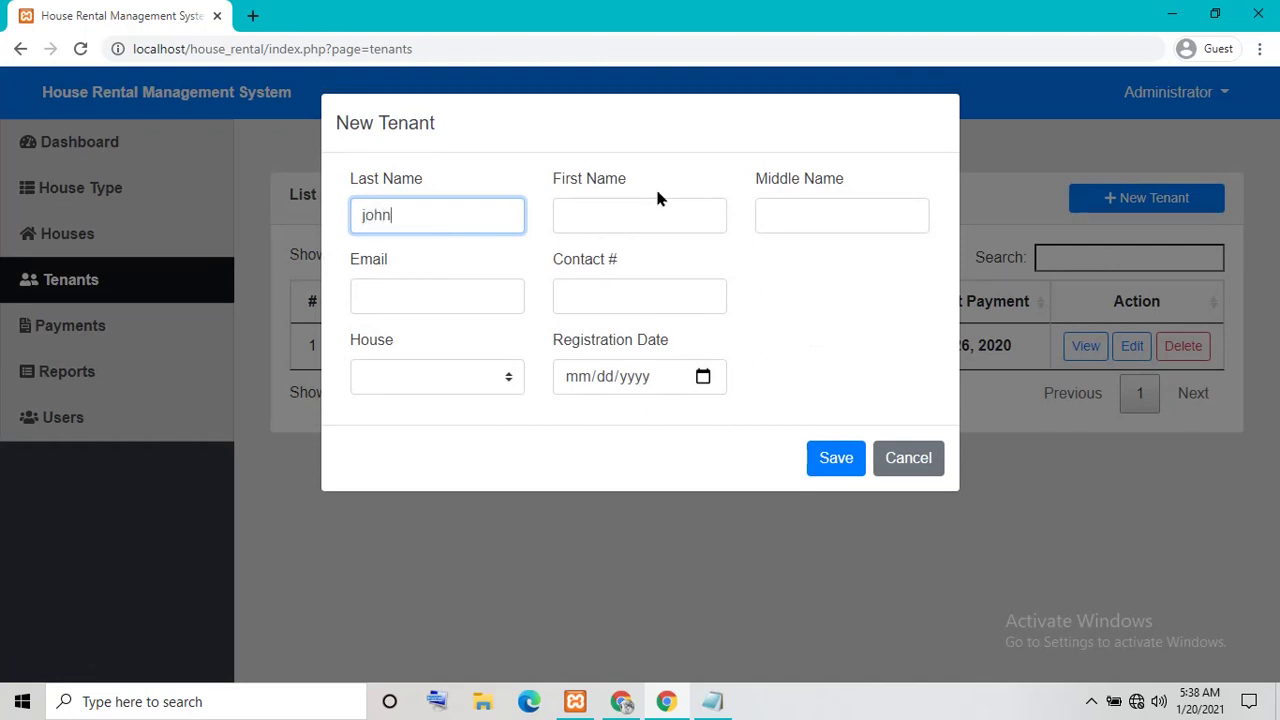
key(Tab)
text(w)
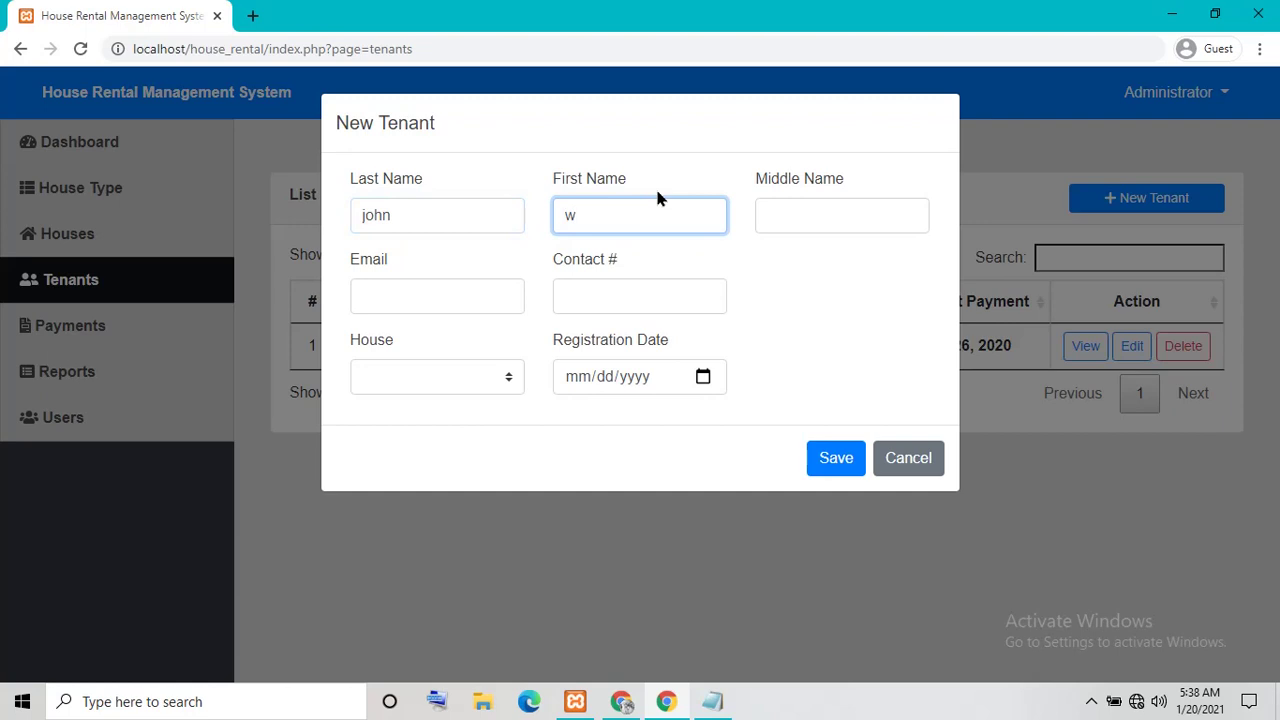
text(ick)
key(Tab)
text(test)
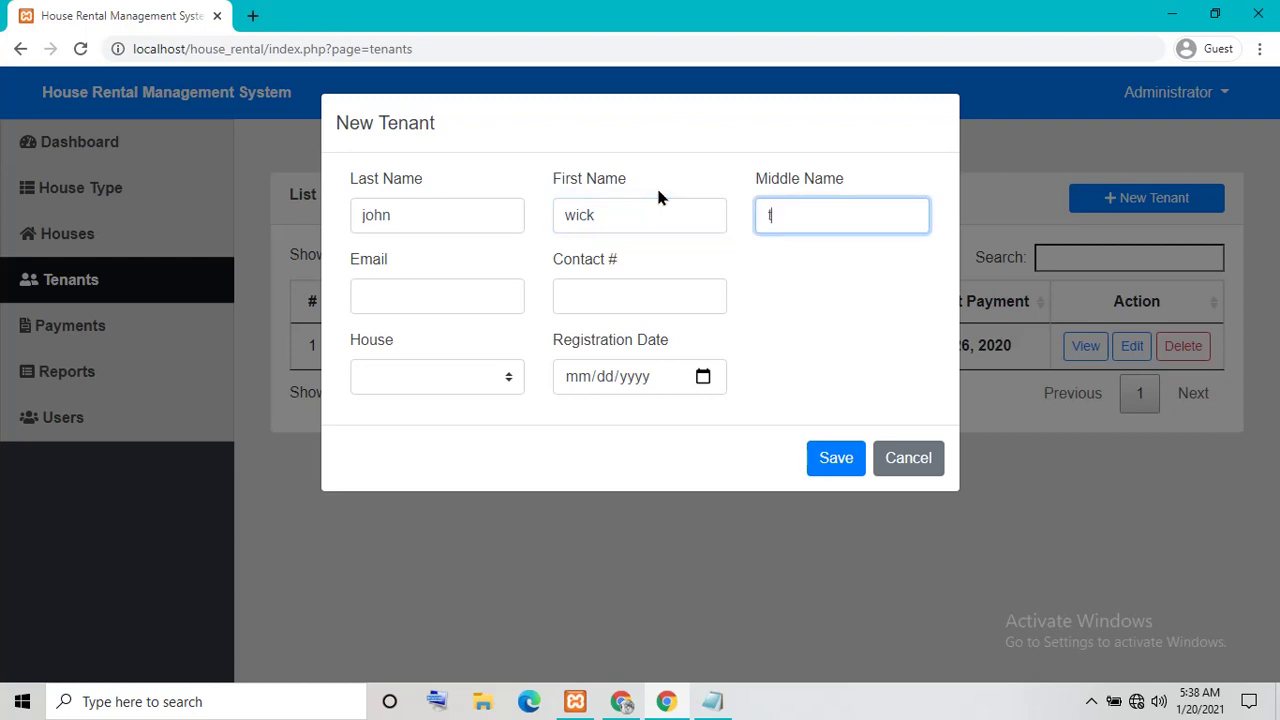
click(391, 296)
text(test)
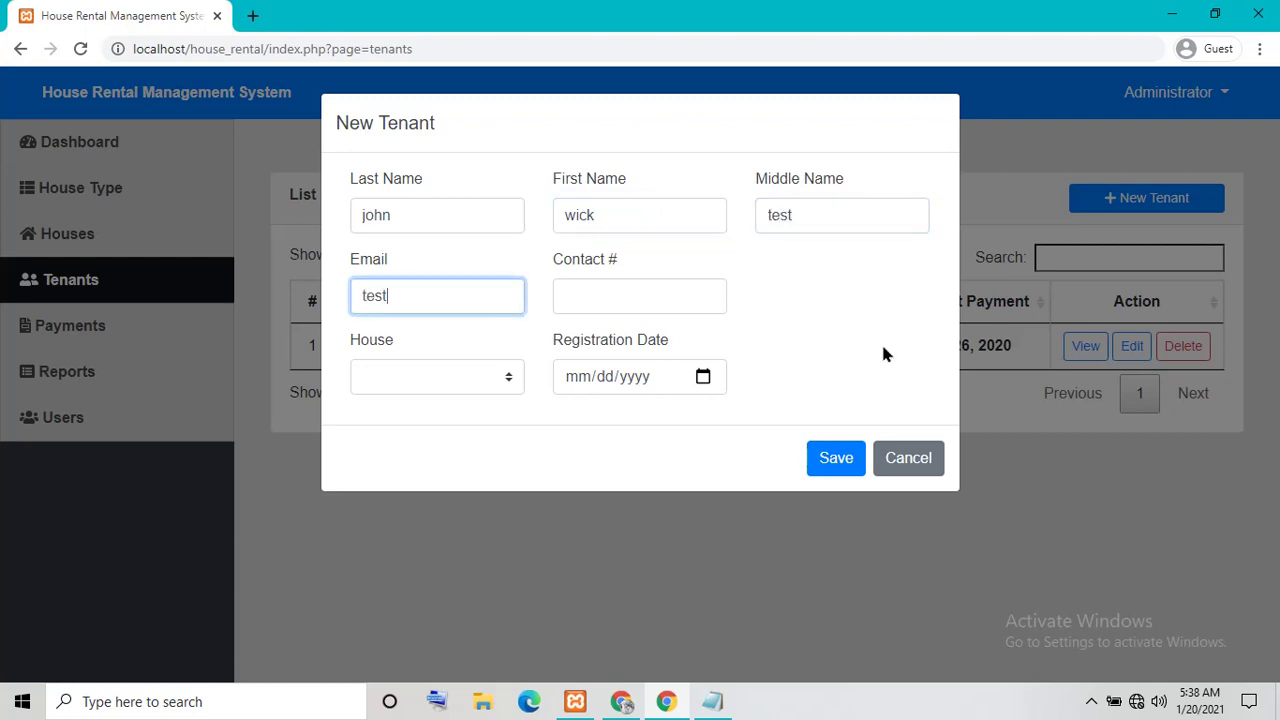
text(@gmail.com)
key(Tab)
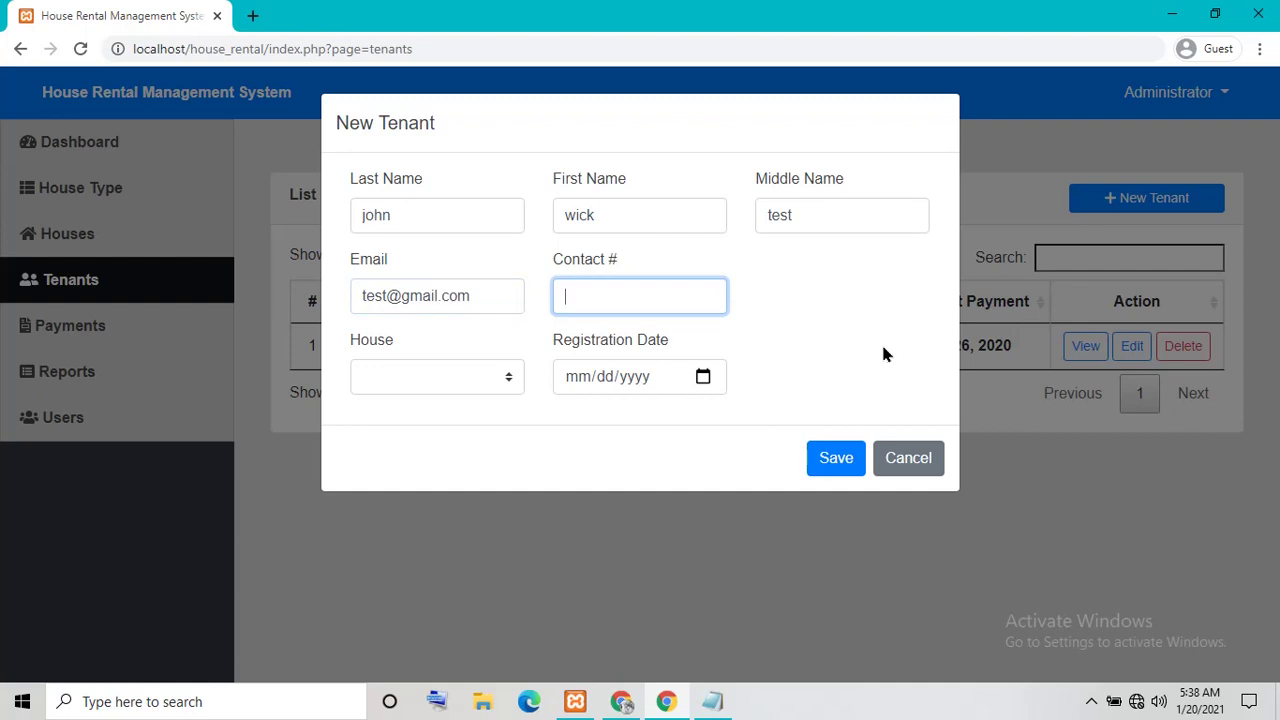
Assign house 123, set registration date 01/20/2021, and save the tenant
click(508, 378)
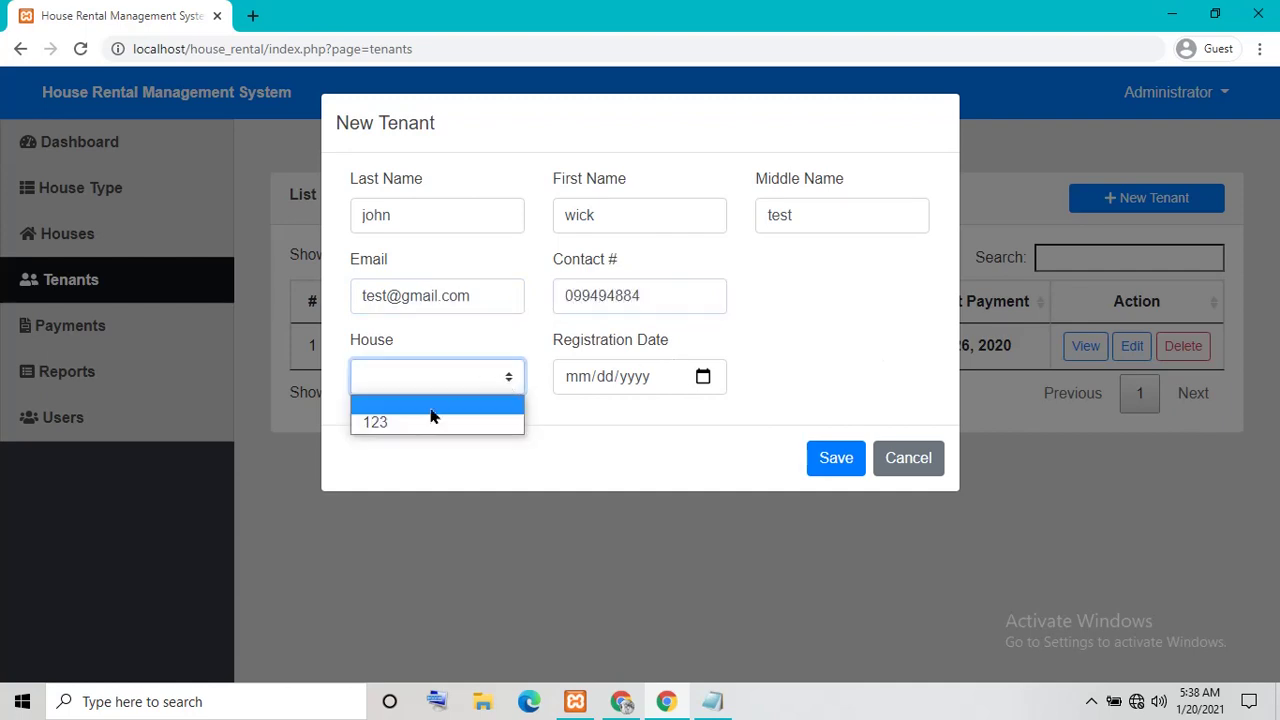
click(418, 424)
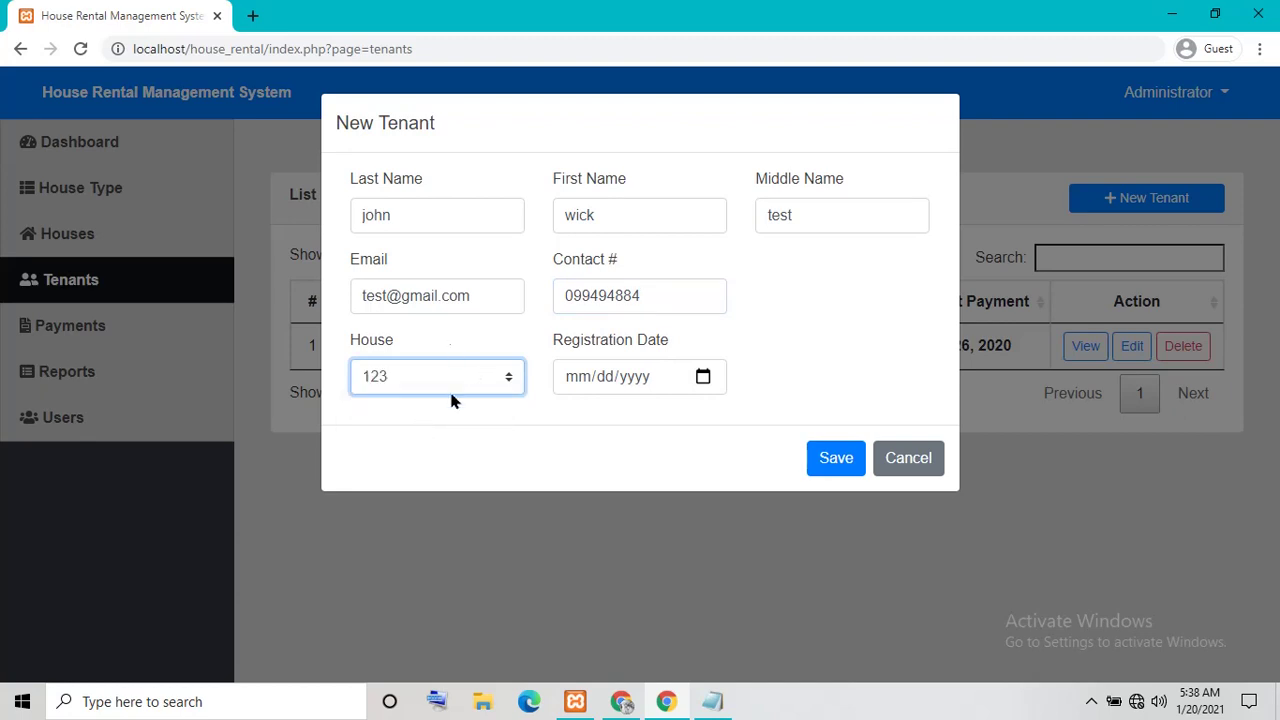
click(703, 376)
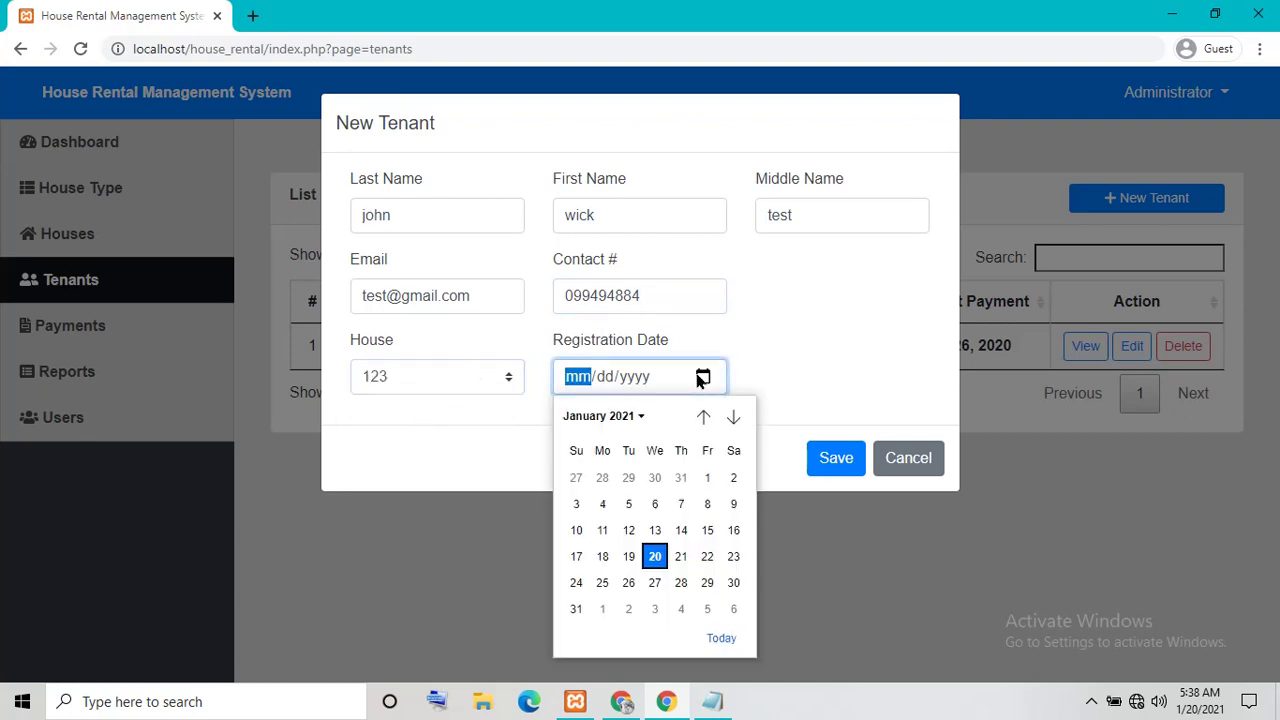
click(664, 560)
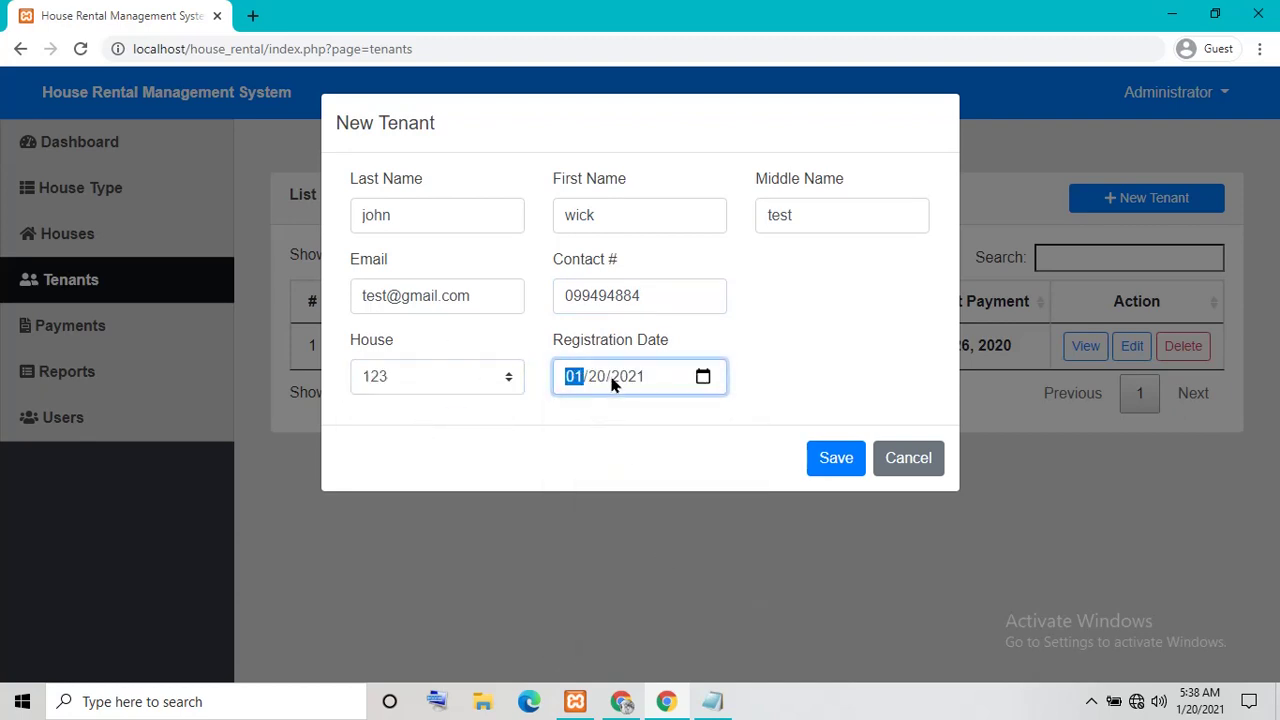
click(614, 398)
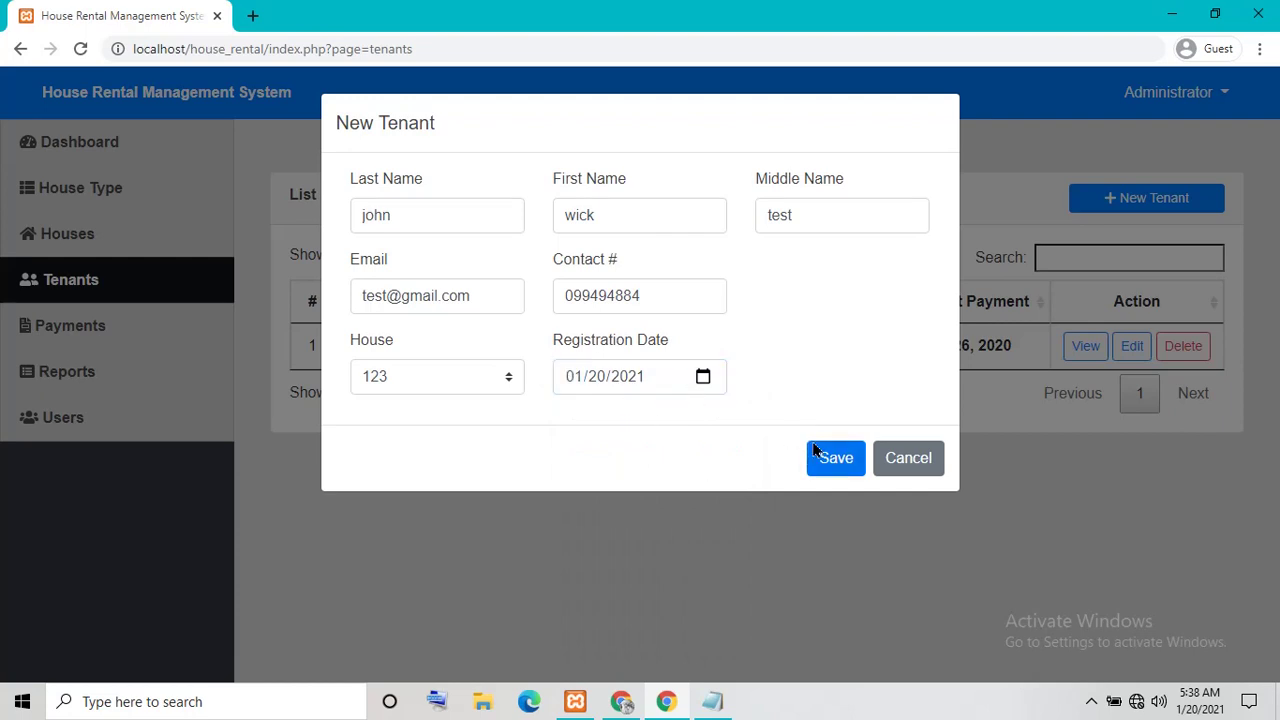
click(840, 470)
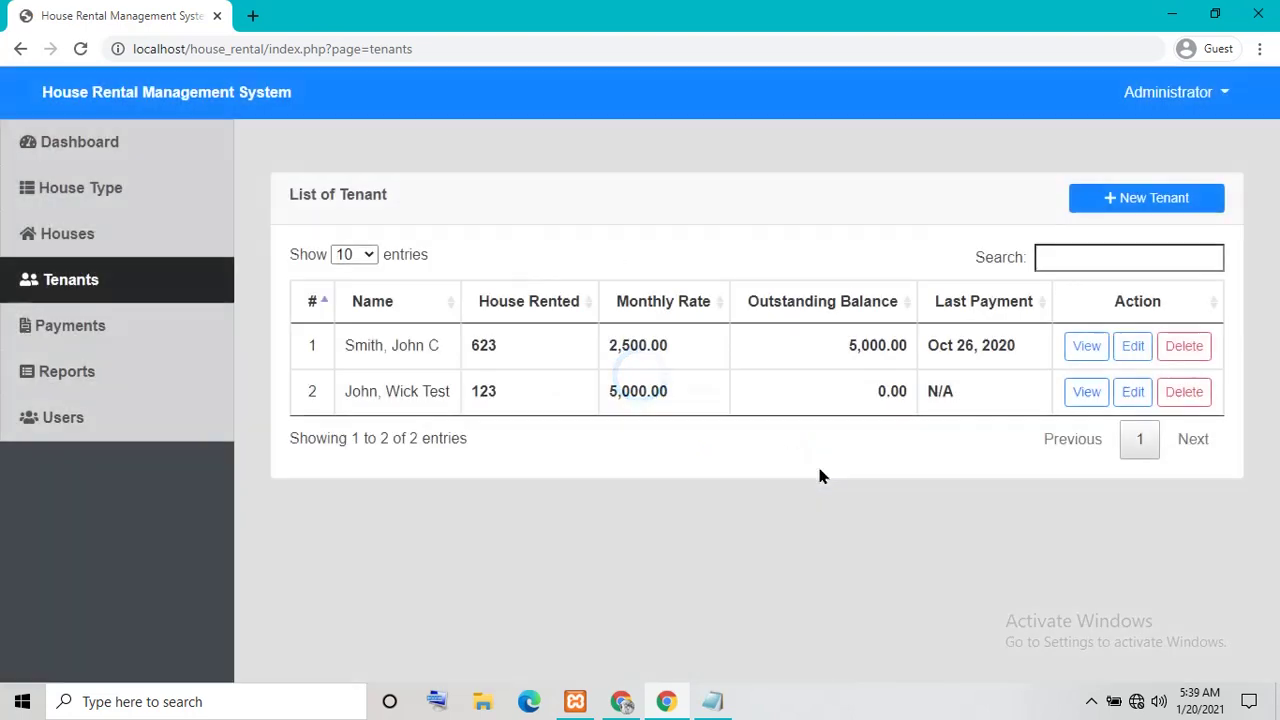
View the new tenant's Tenants Payments details and look over the empty record
drag(370, 394, 480, 394)
click(724, 433)
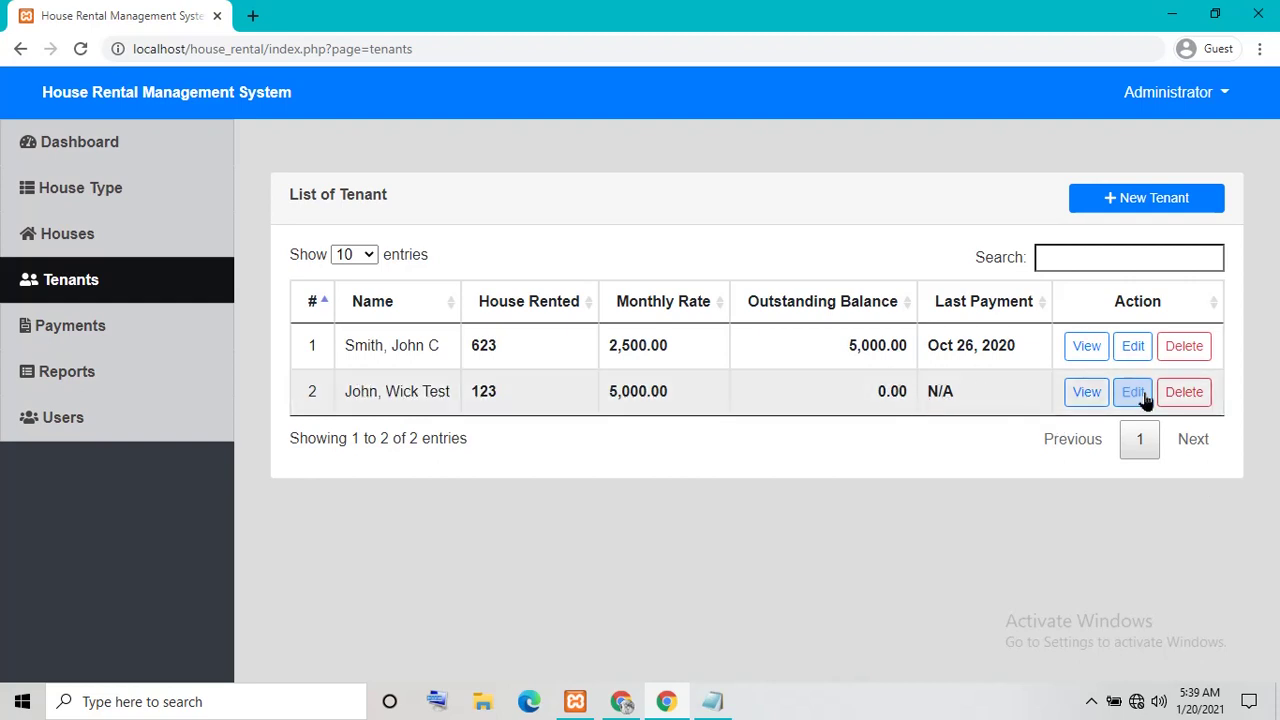
click(1085, 395)
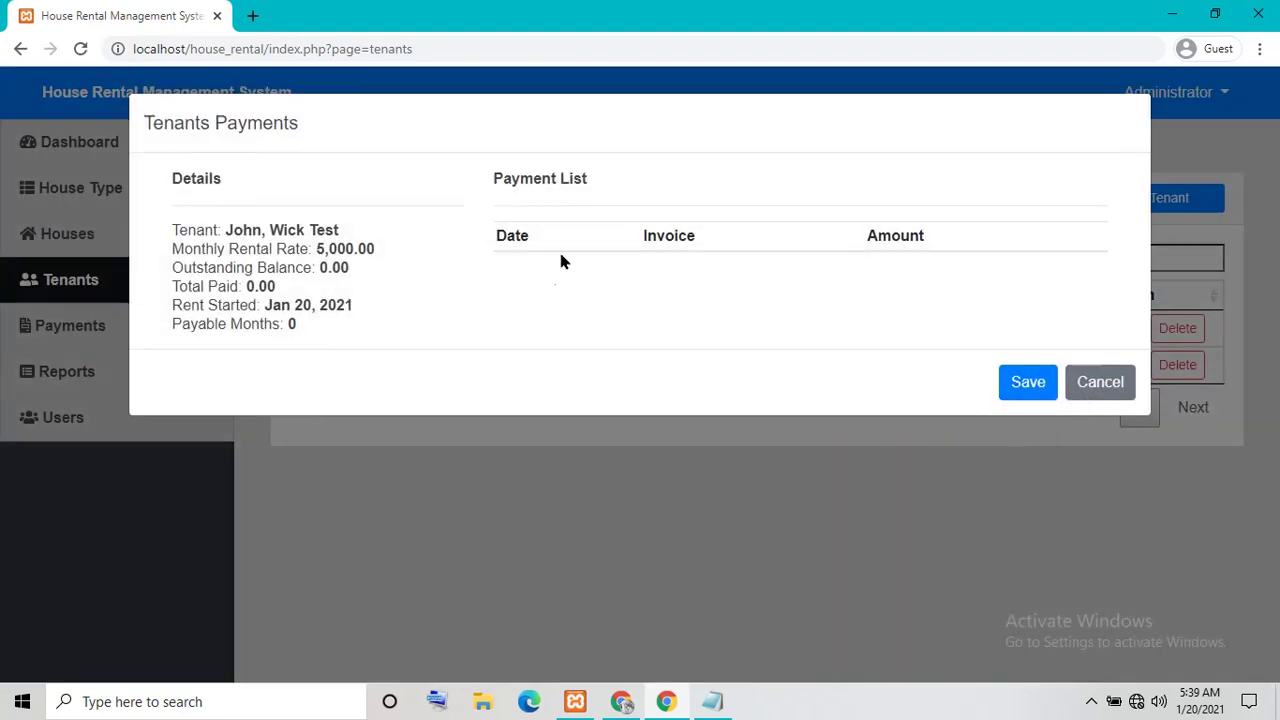
drag(178, 230, 320, 355)
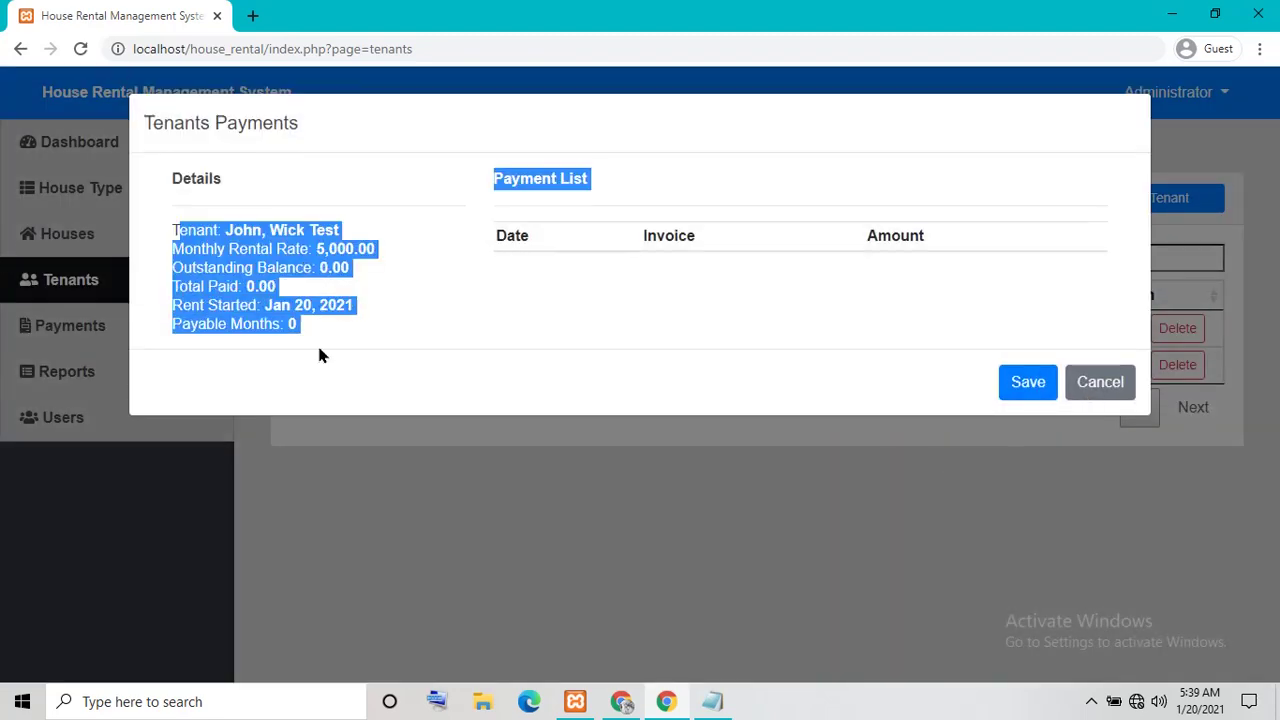
drag(165, 228, 406, 317)
click(410, 318)
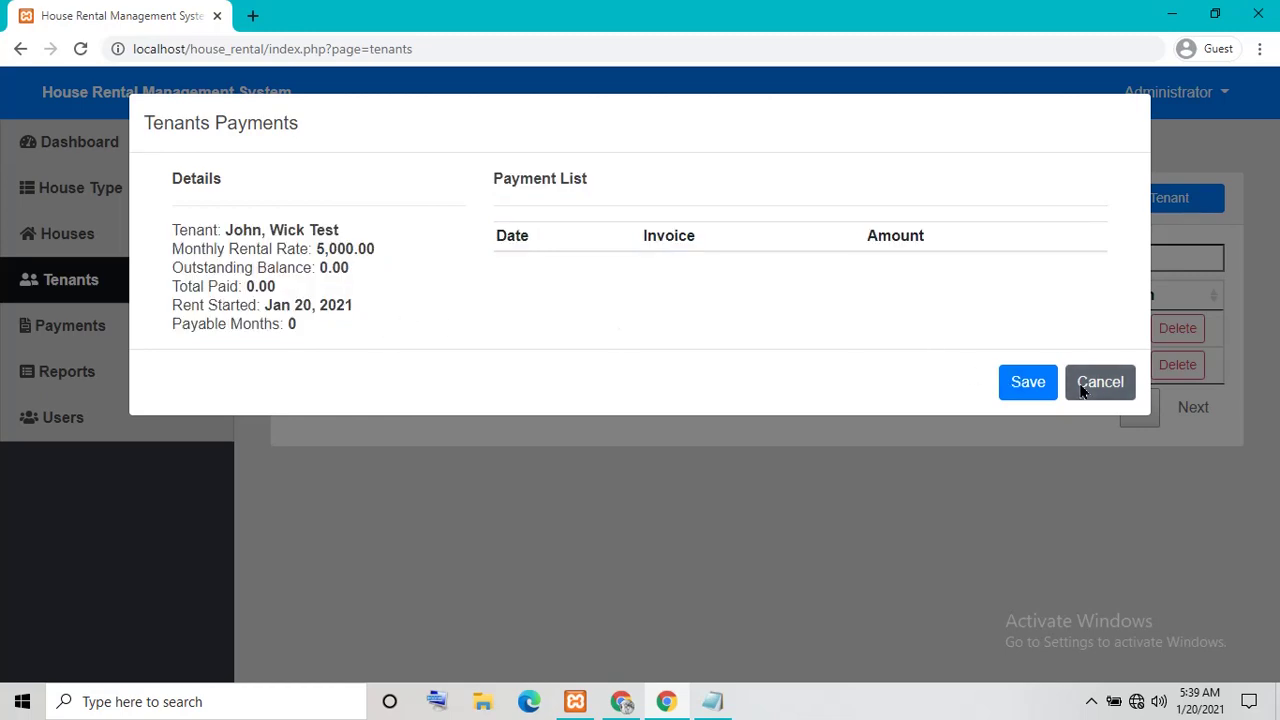
Close the payments window and open the tenant's edit form to see the House choices
click(1082, 390)
click(1128, 385)
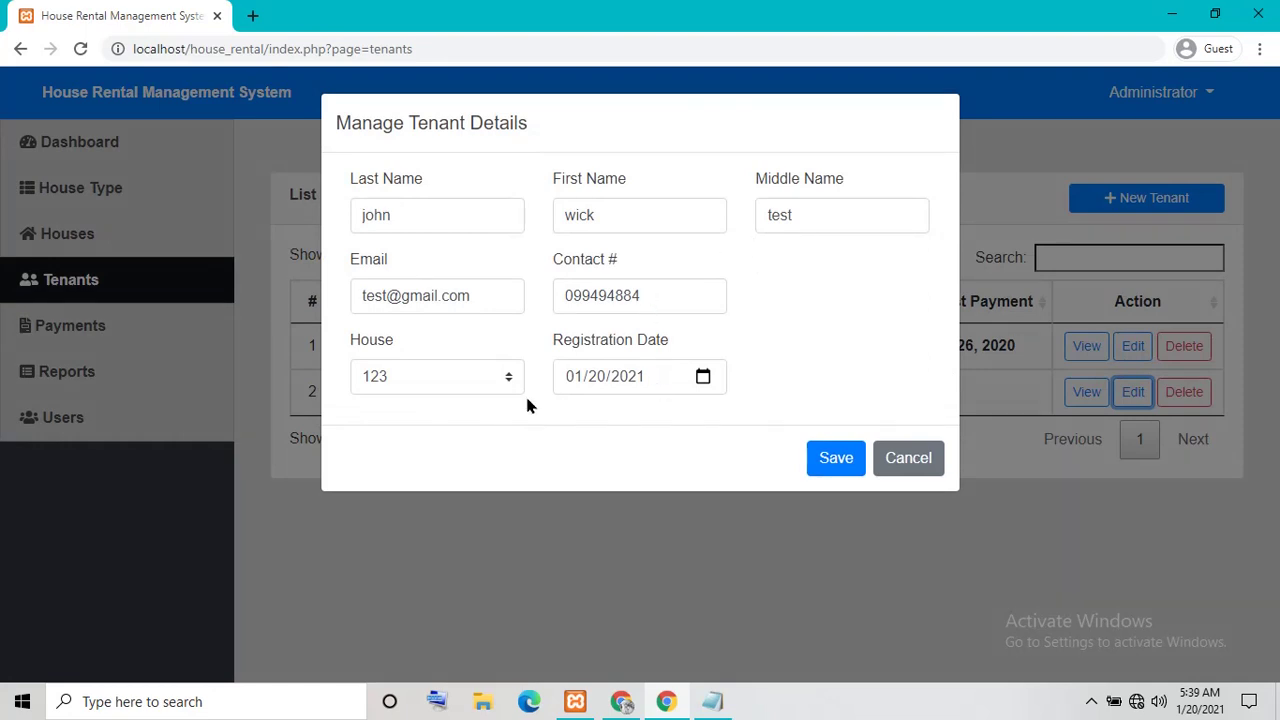
click(417, 377)
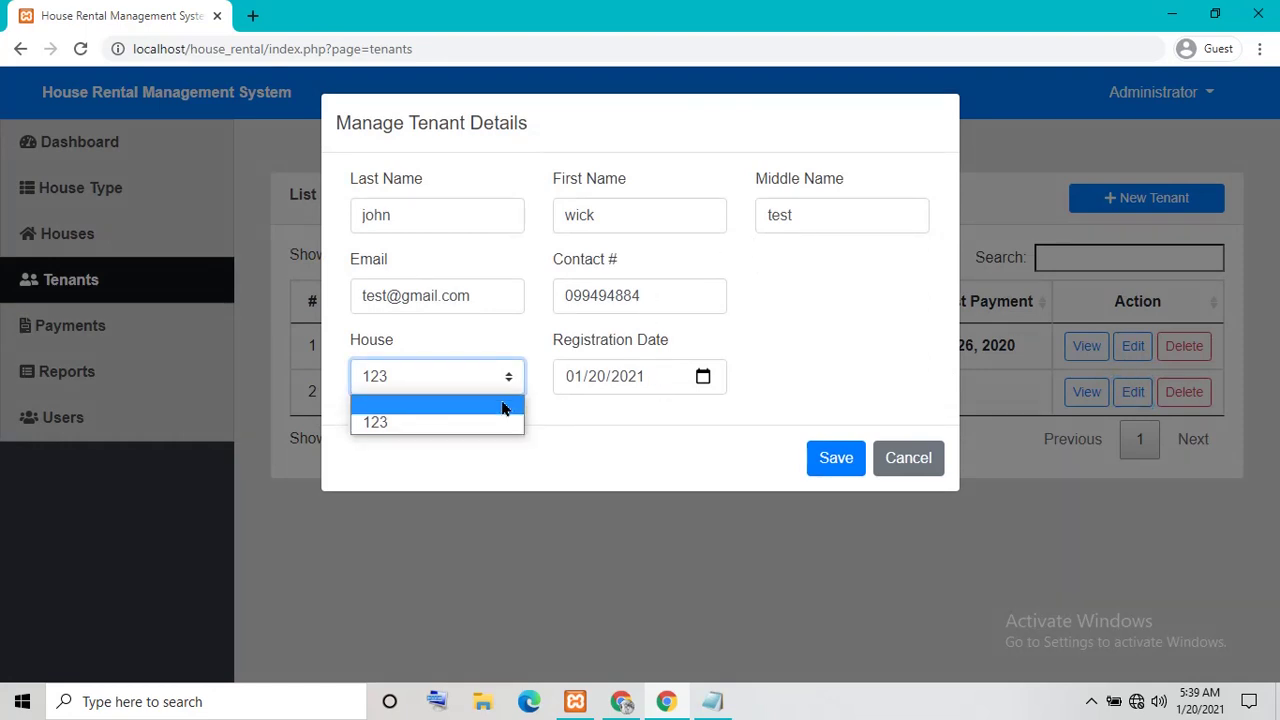
Keep house 123, cancel the tenant edit form unchanged, and go to Payments
click(560, 428)
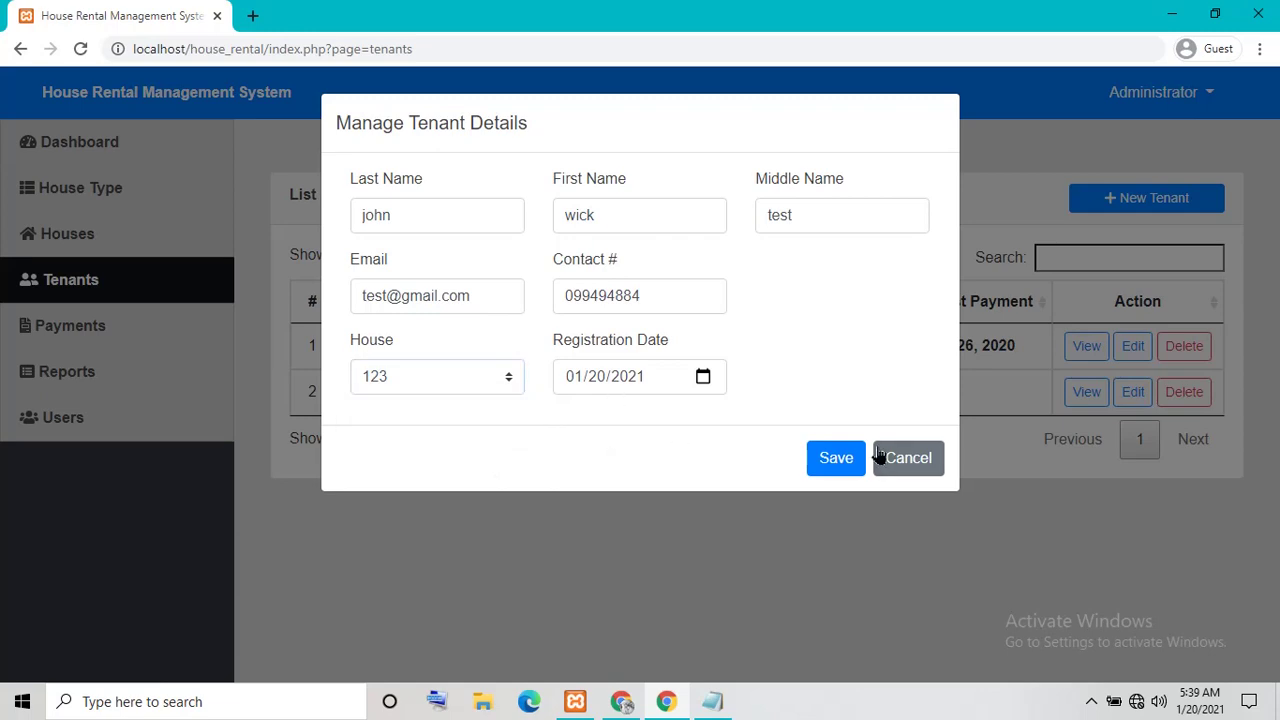
click(908, 464)
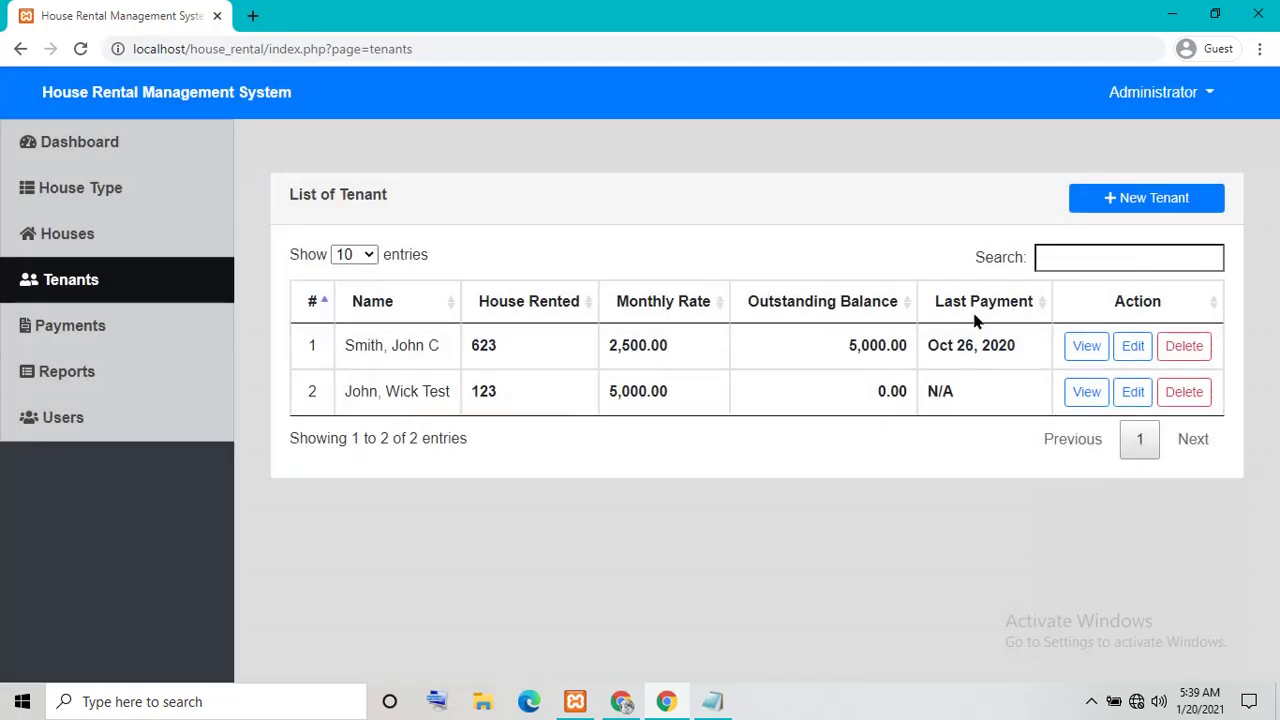
click(160, 330)
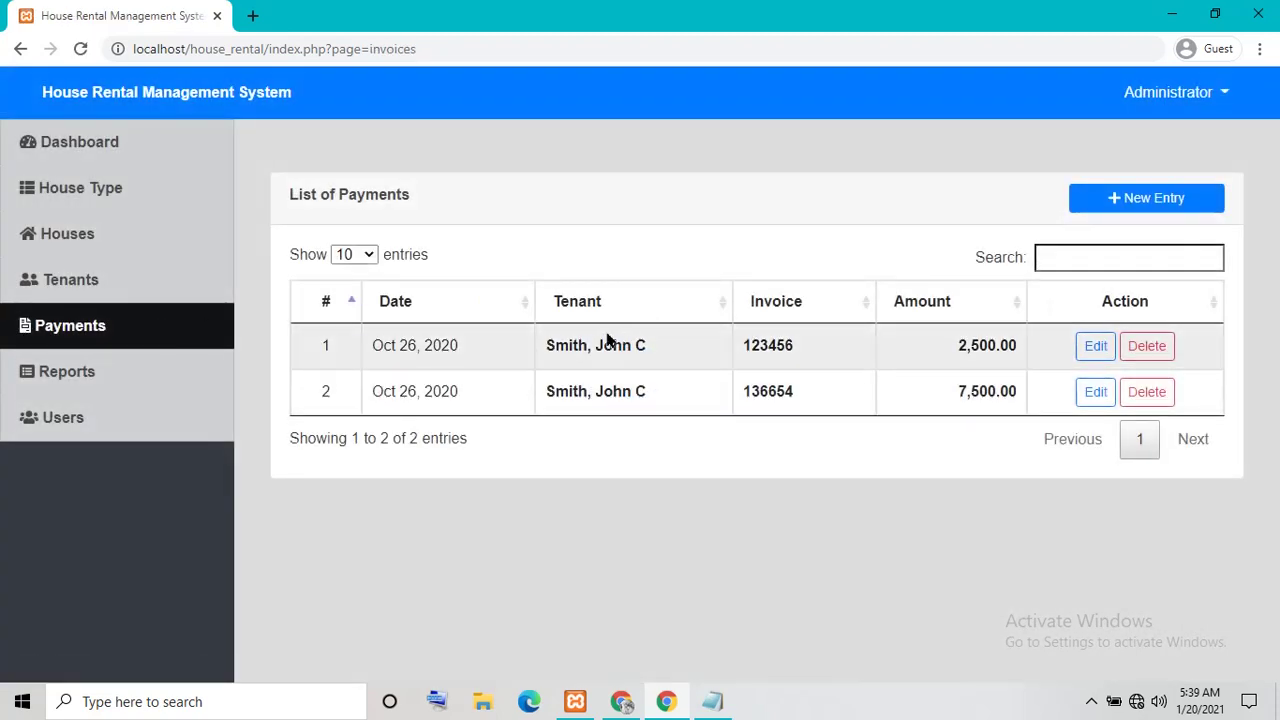
Save a new payment for the test tenant with invoice 1234 and amount 50000
click(1157, 198)
click(710, 217)
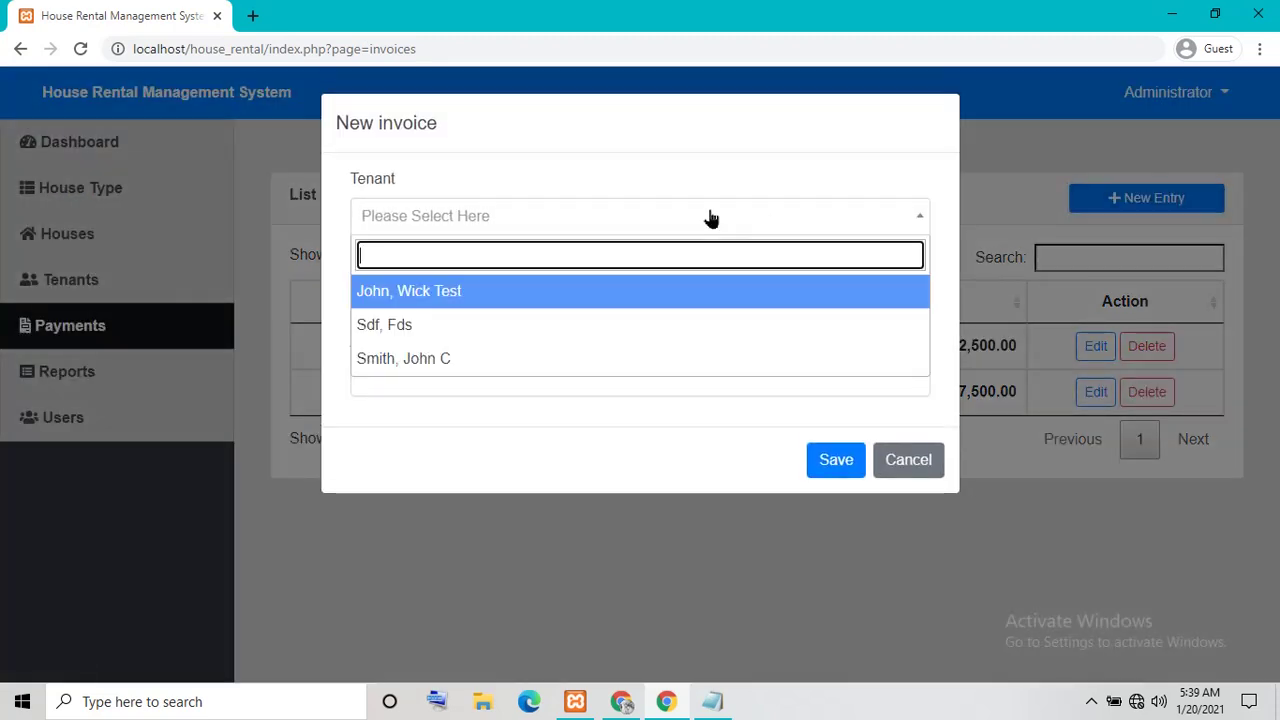
click(401, 295)
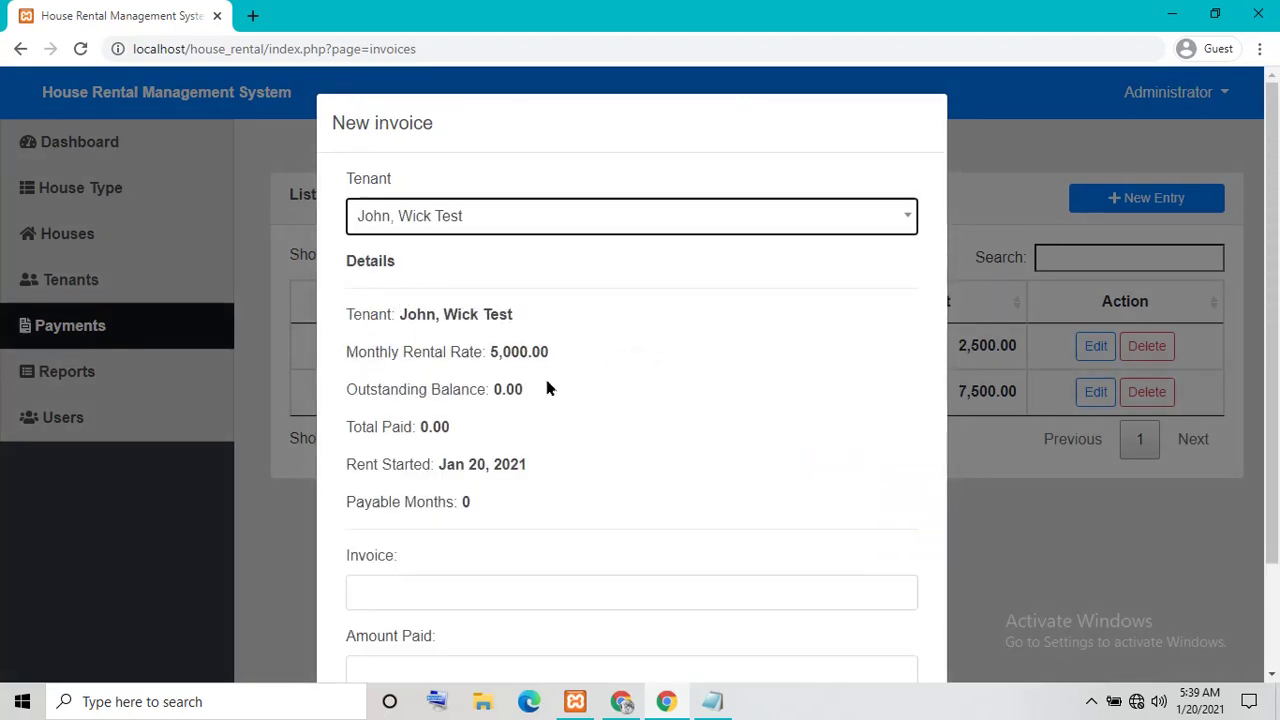
scroll(552, 378, down, 2)
click(440, 458)
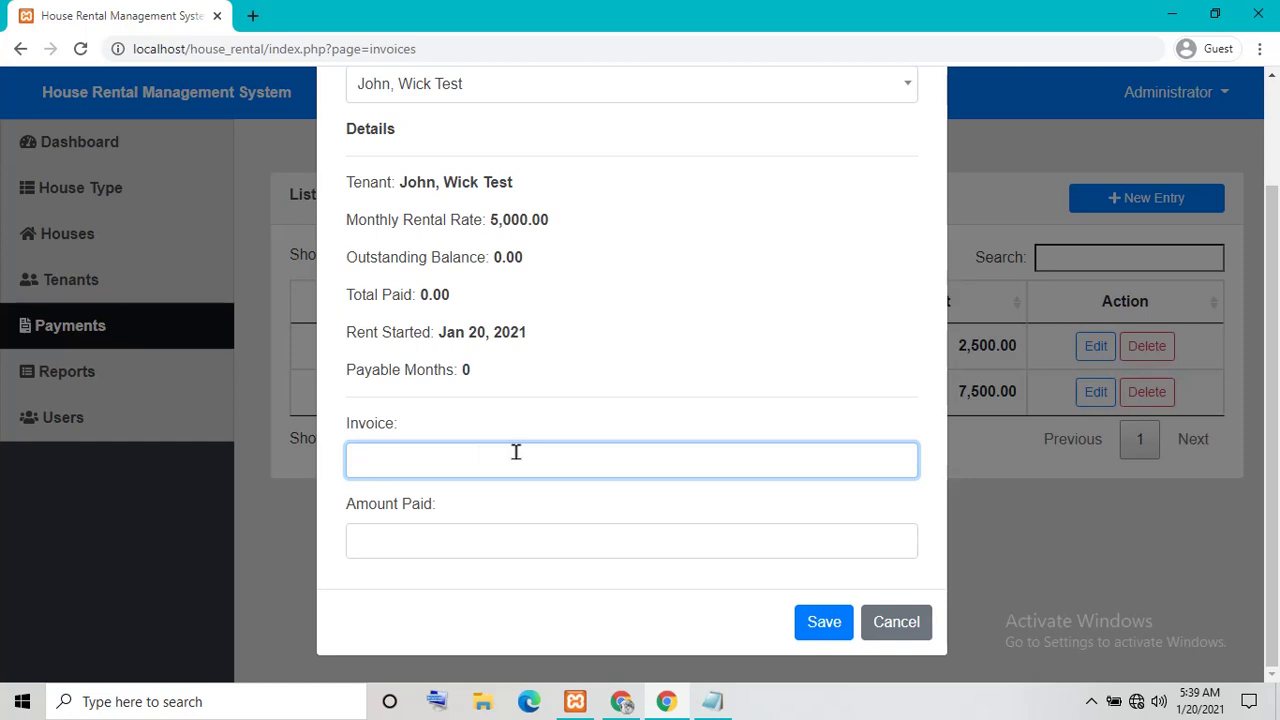
click(484, 540)
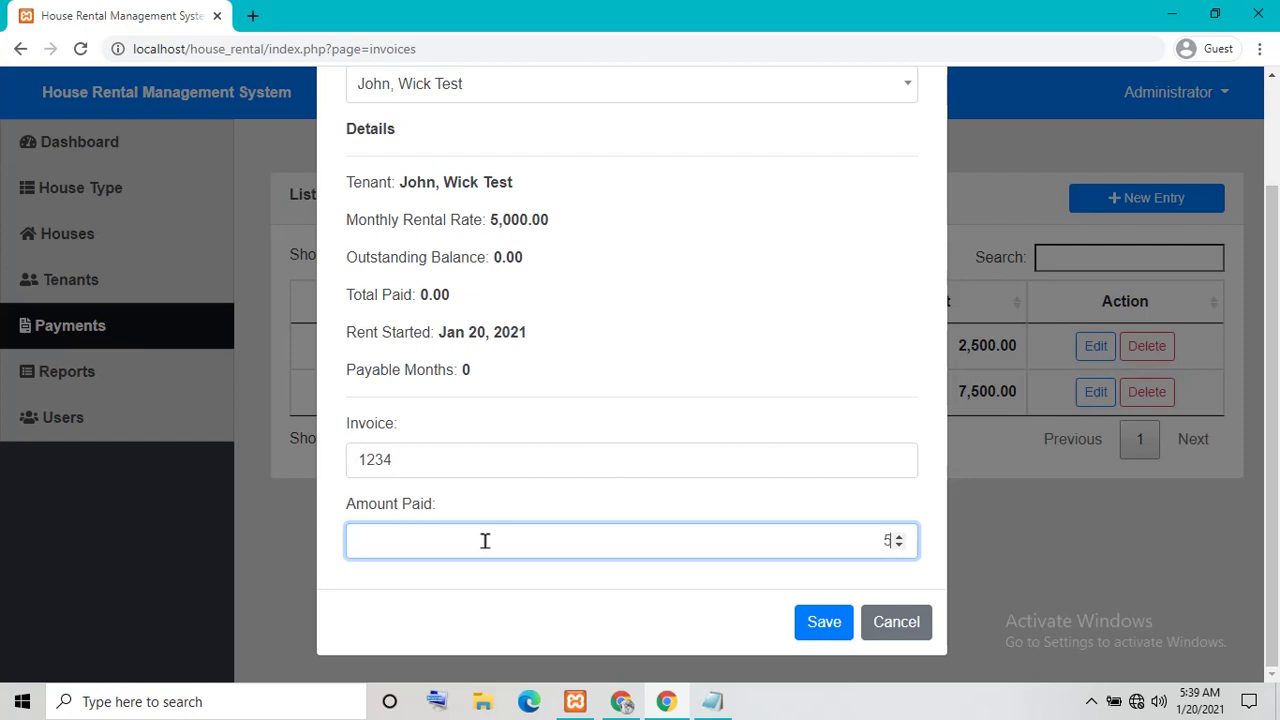
text(50000)
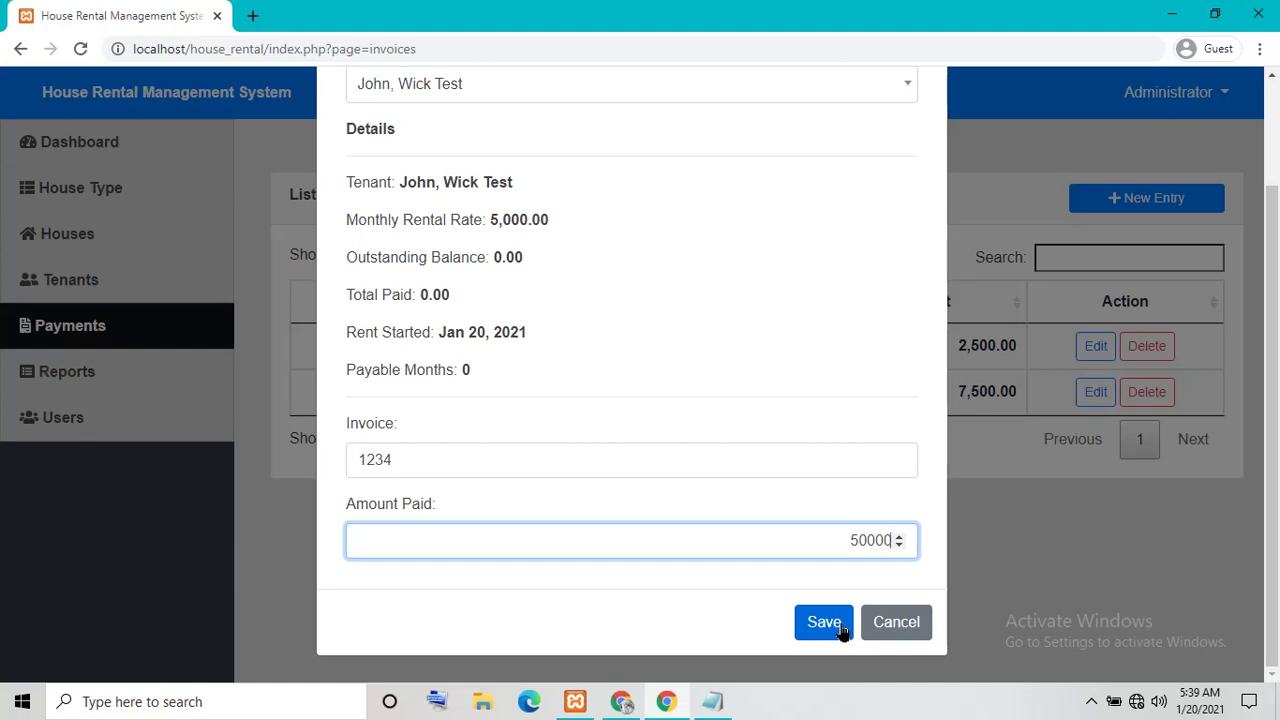
click(842, 630)
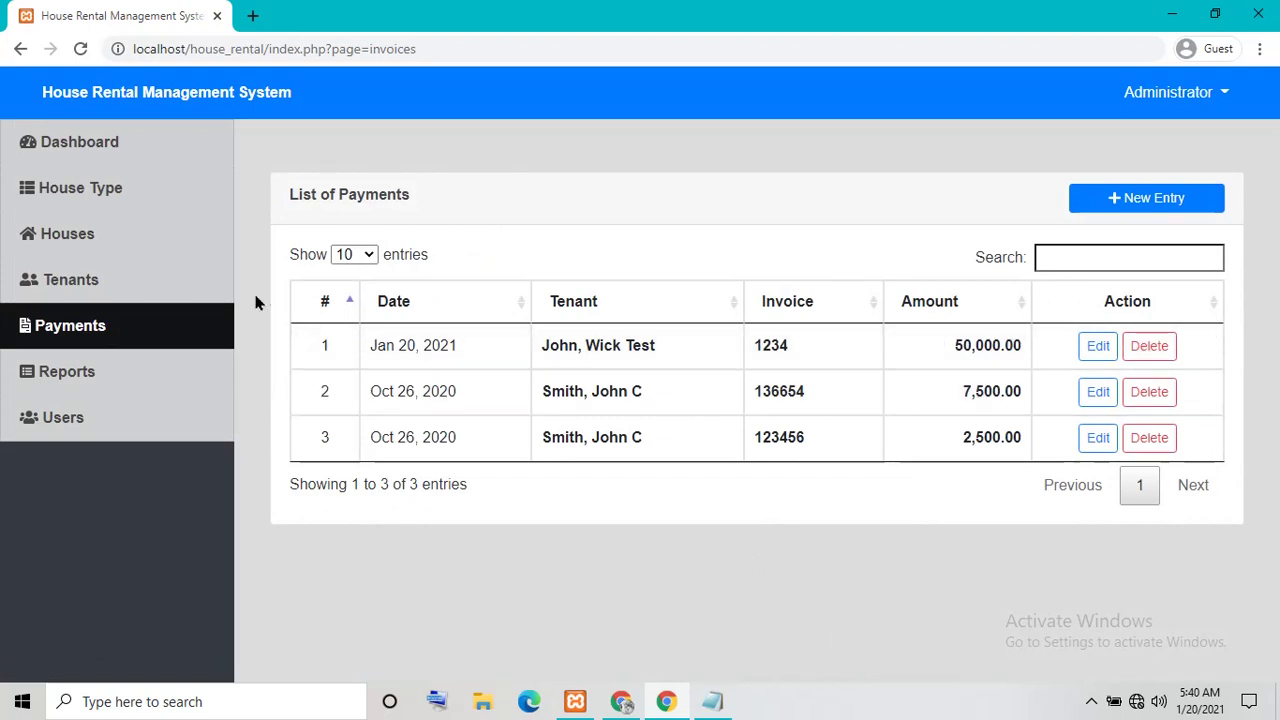
click(101, 279)
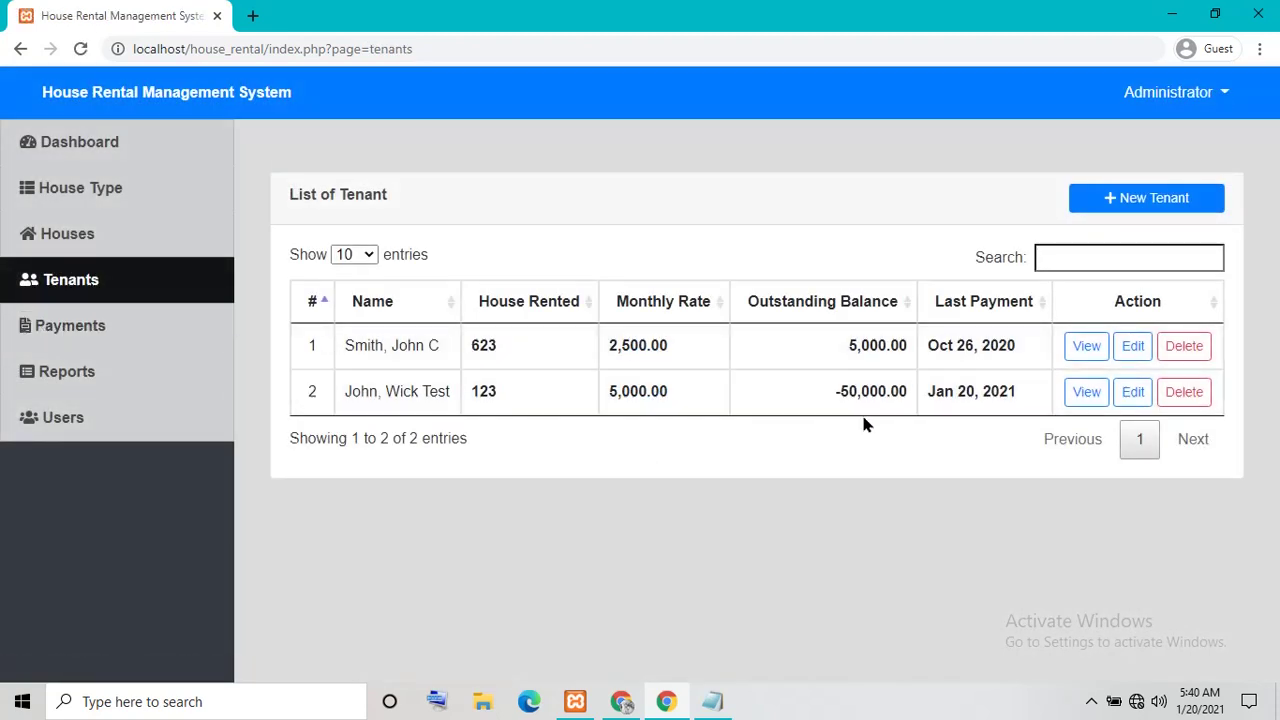
drag(834, 390, 1031, 410)
click(913, 414)
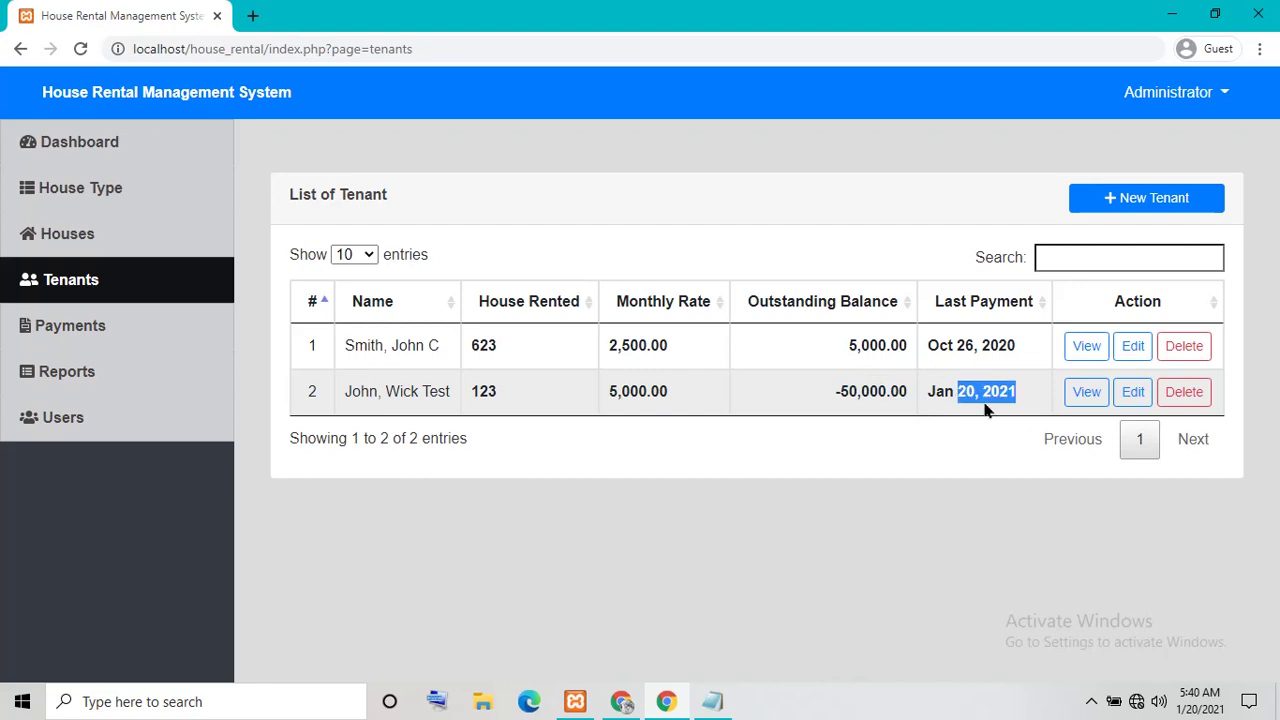
click(1087, 391)
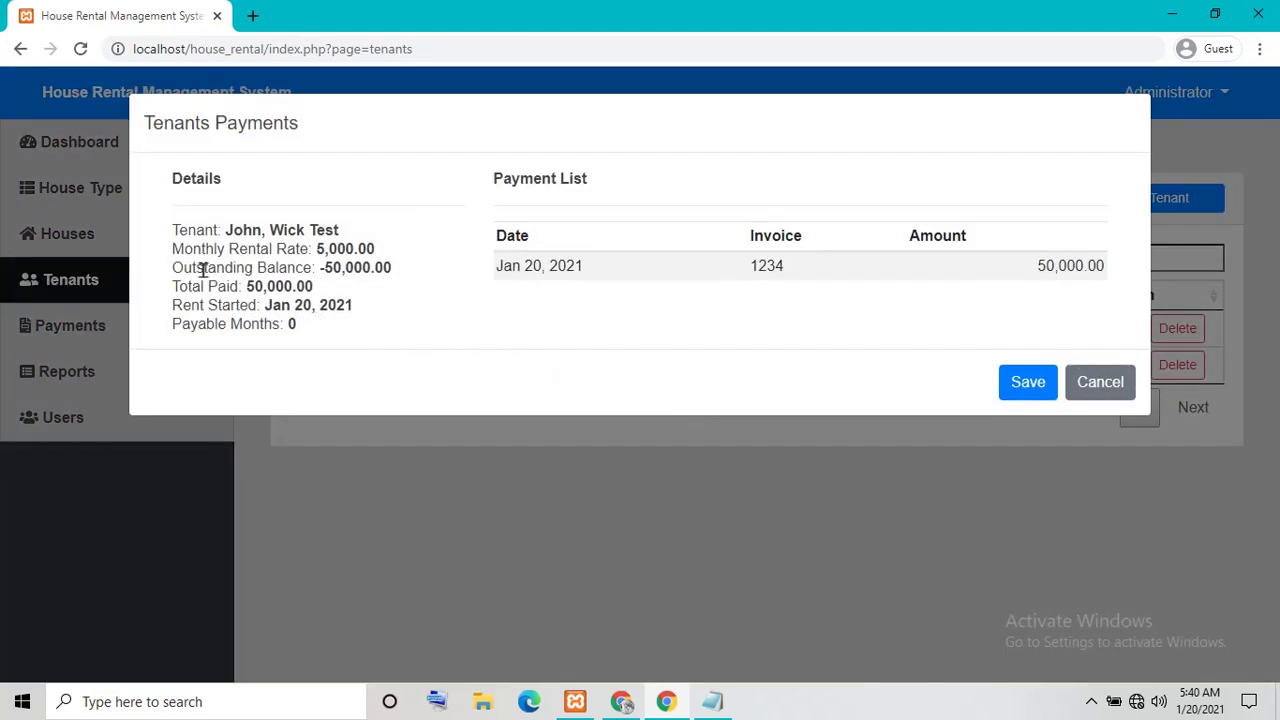
mouse_move(189, 234)
mouse_down()
mouse_move(366, 369)
mouse_move(470, 340)
mouse_move(170, 236)
mouse_up()
click(1104, 381)
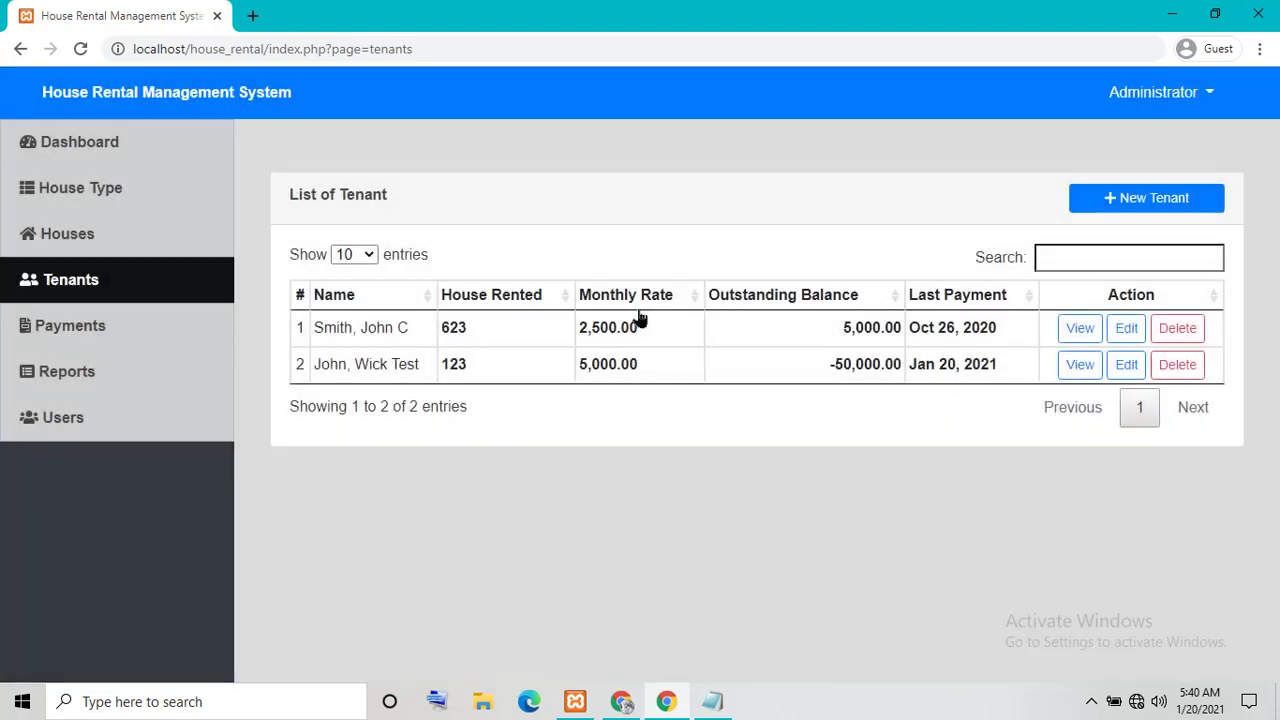
click(152, 332)
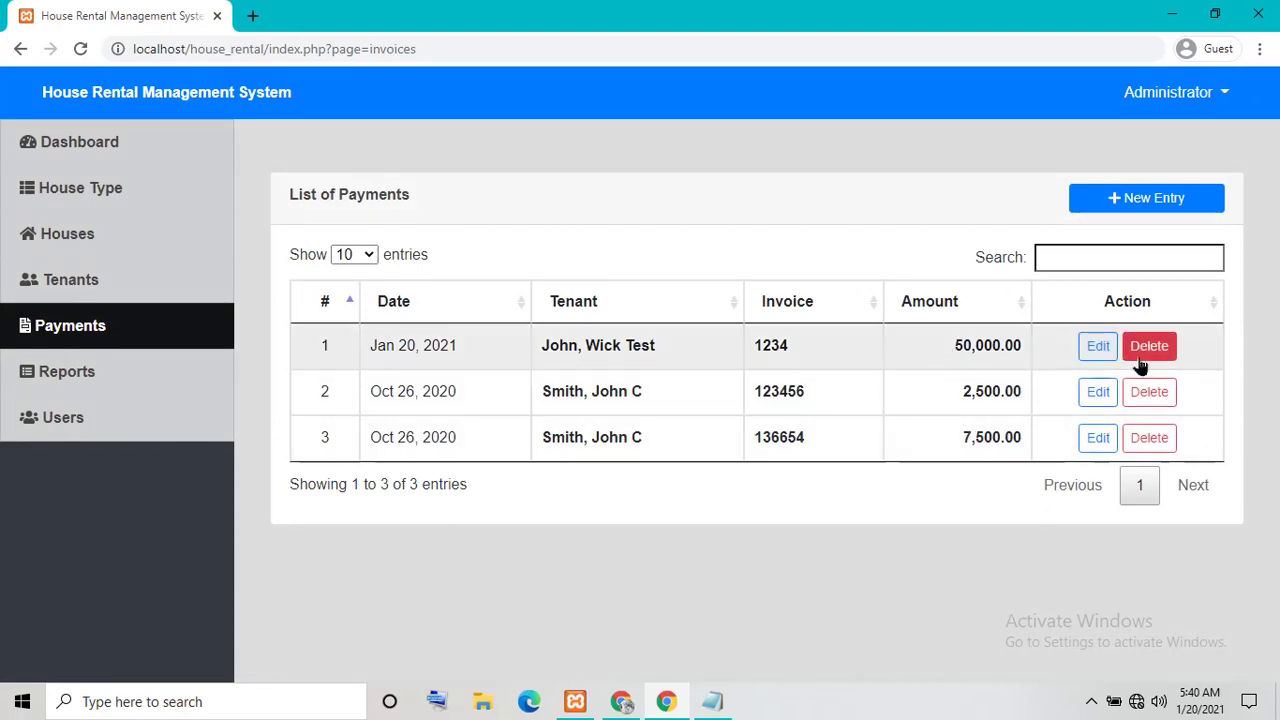
Open the invoice 1234 payment for editing, close it unchanged, then go to Reports
click(1097, 346)
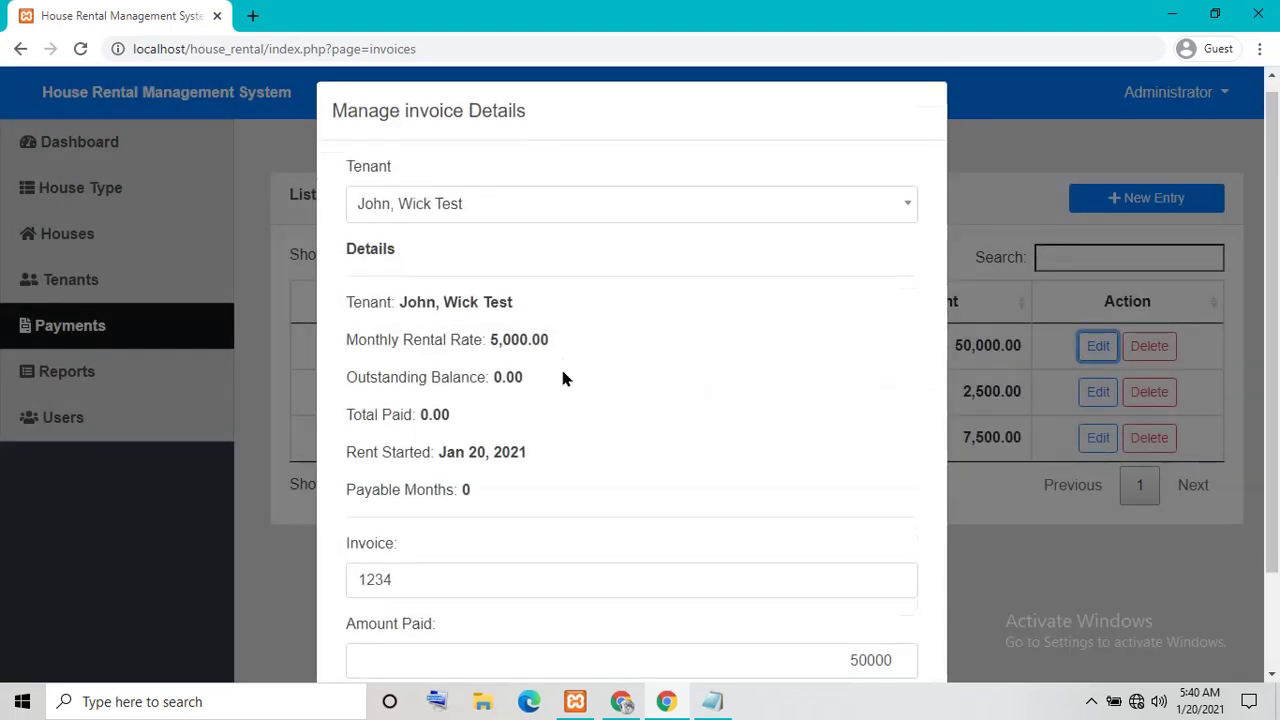
scroll(630, 452, down, 2)
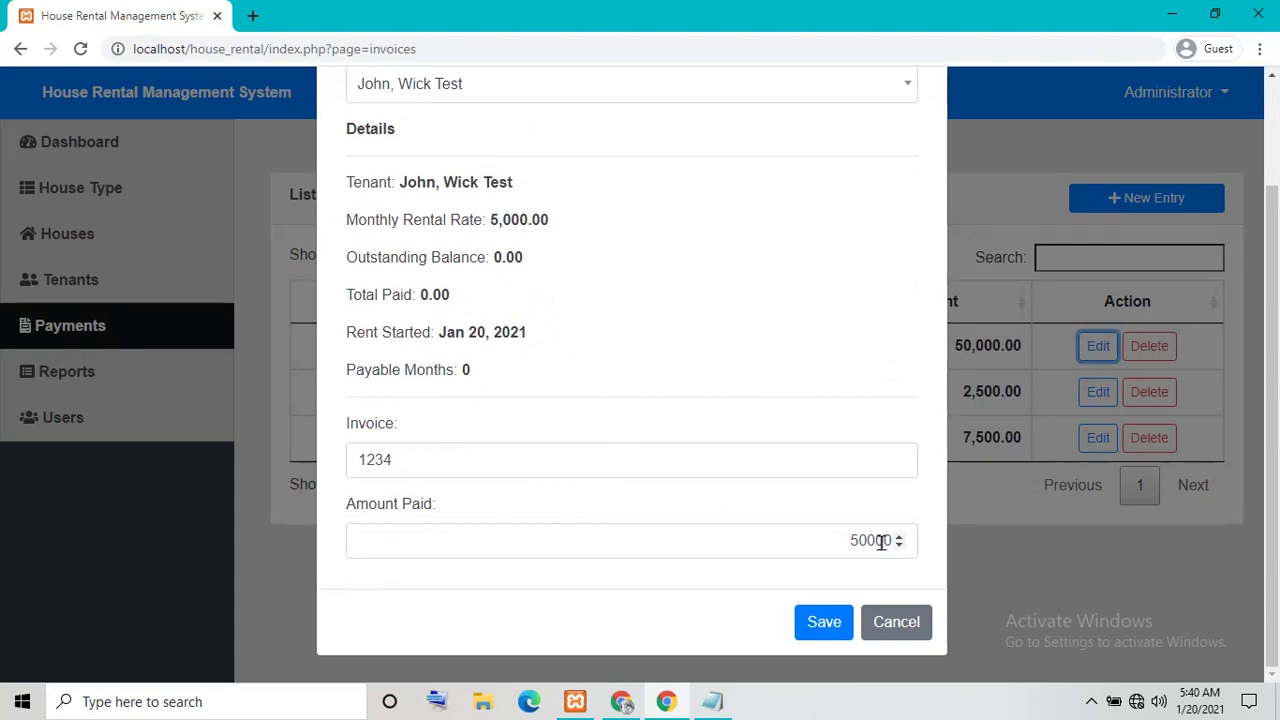
click(886, 630)
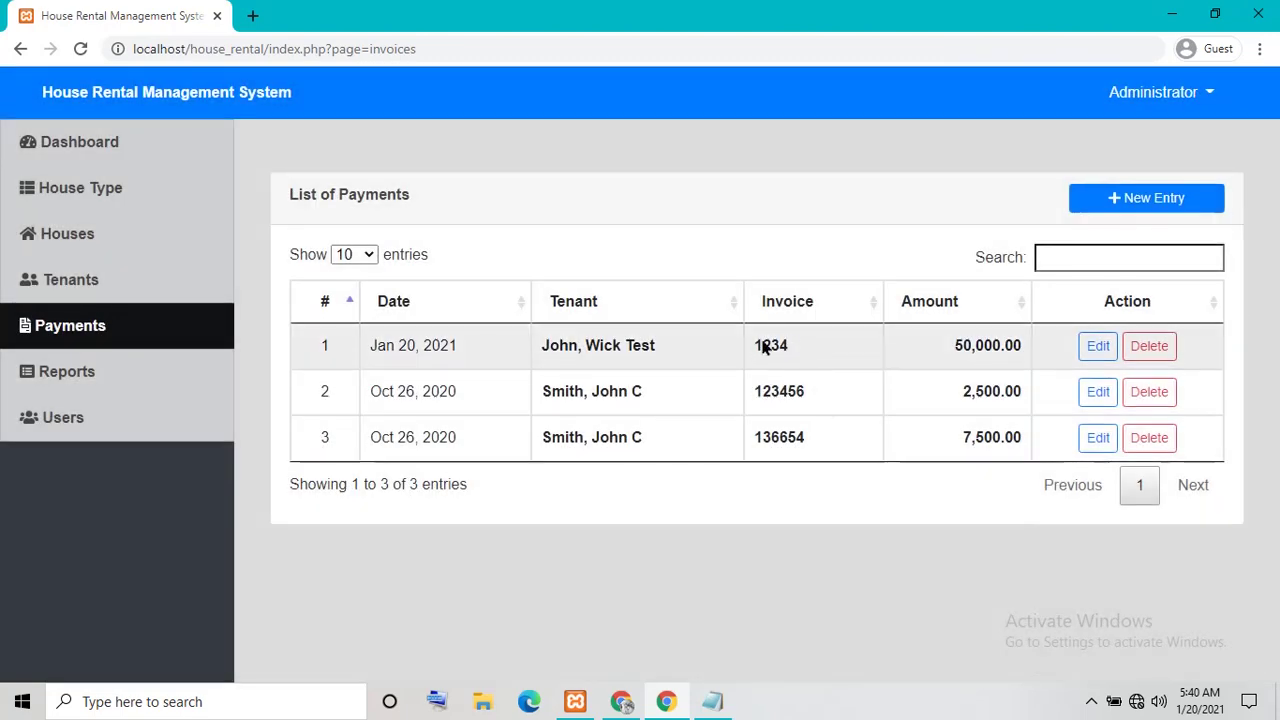
drag(763, 345, 851, 376)
drag(763, 437, 808, 462)
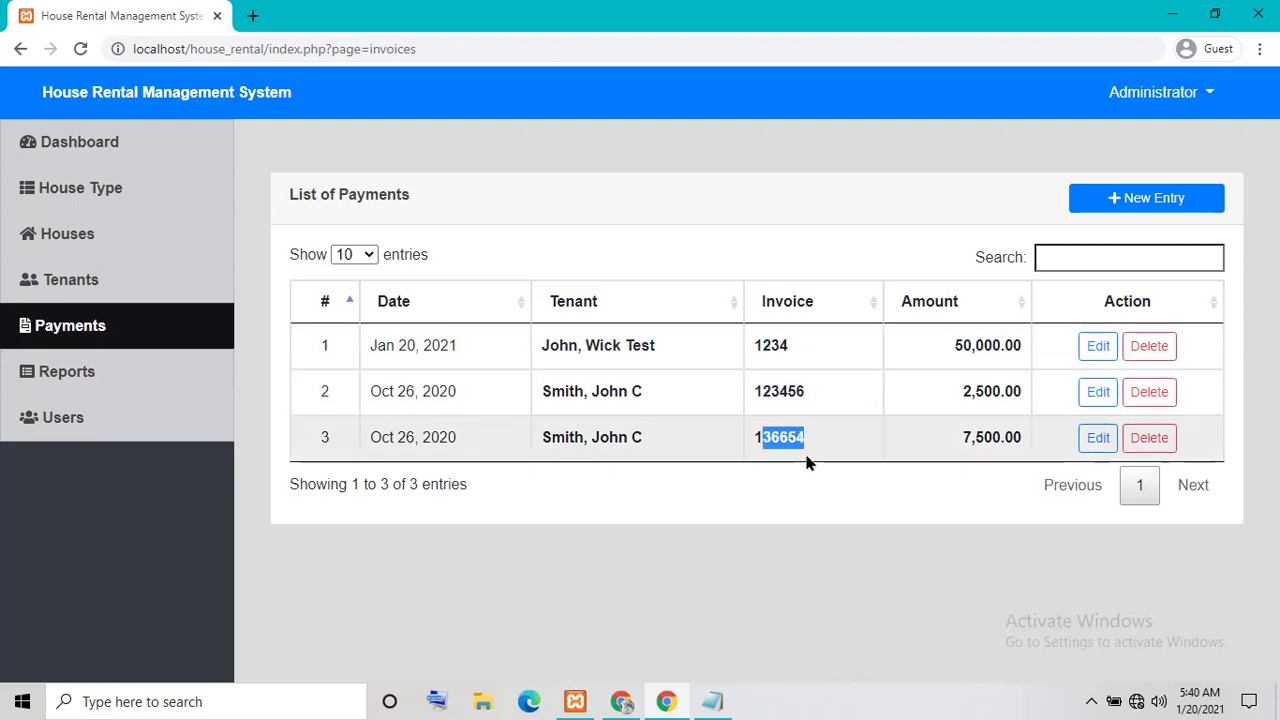
click(823, 489)
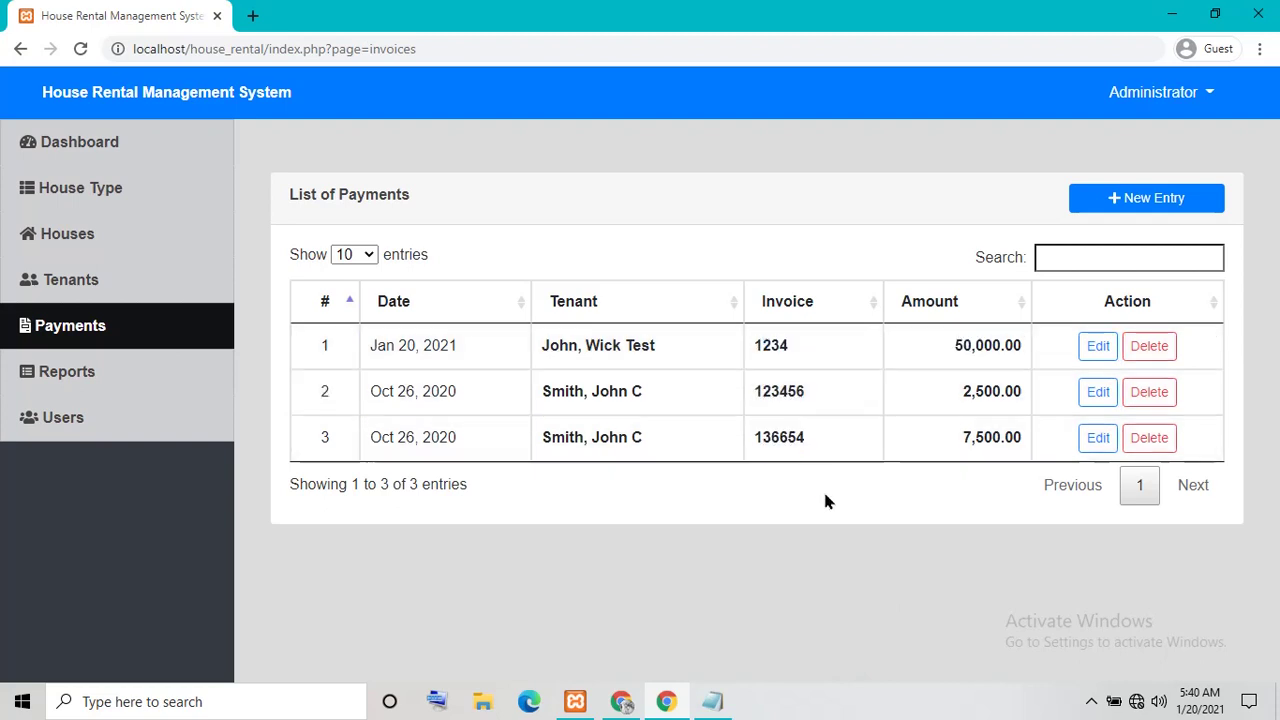
click(113, 391)
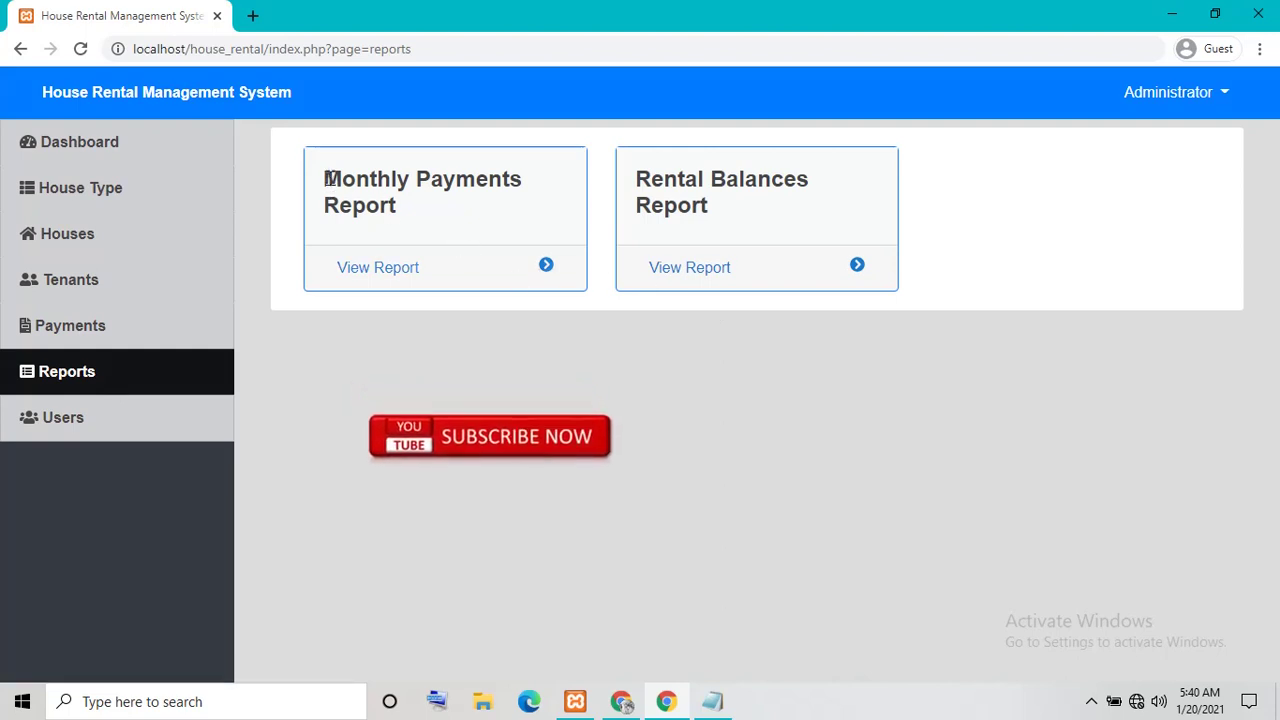
Open the Monthly Payments report and cancel its print preview
drag(326, 178, 443, 237)
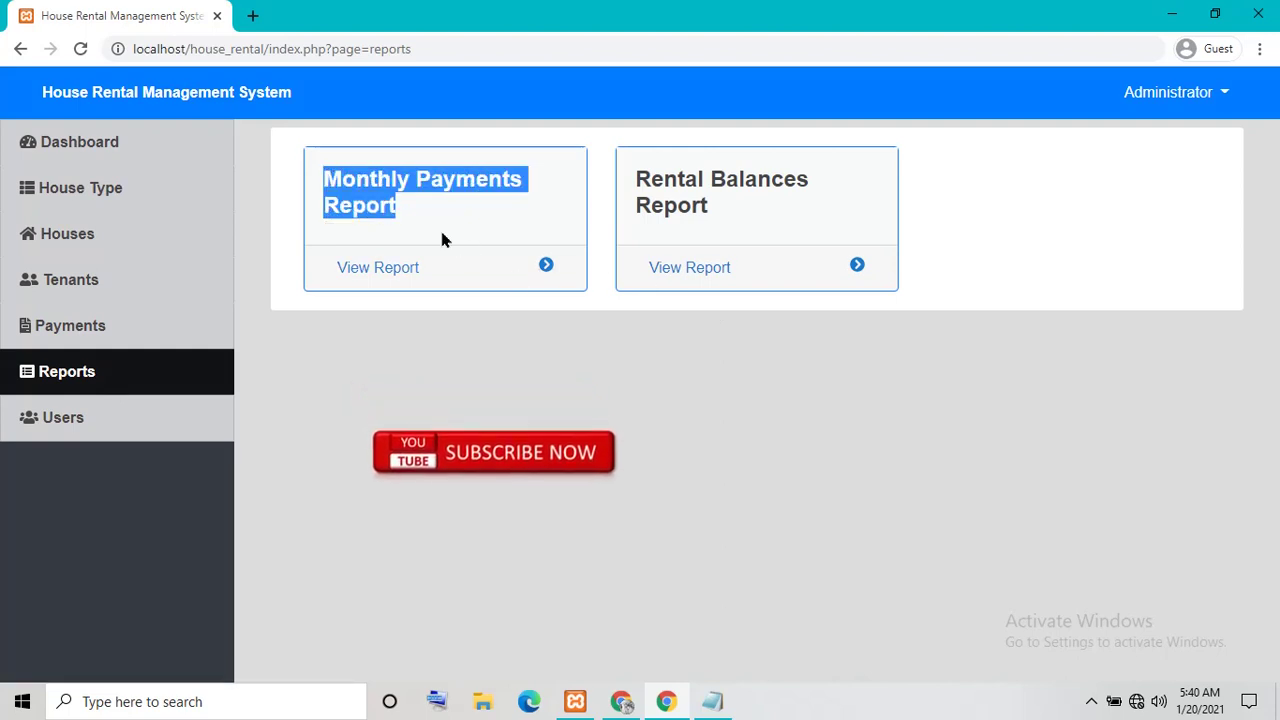
click(563, 275)
click(545, 268)
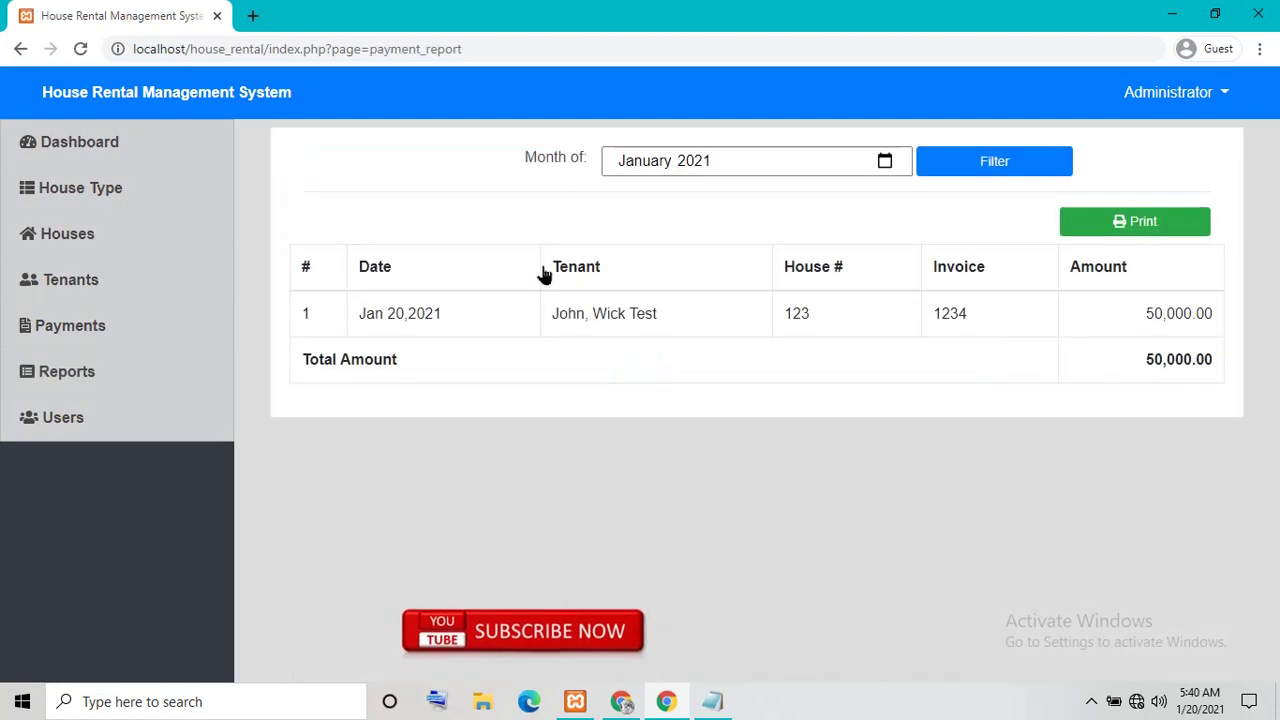
drag(580, 313, 726, 306)
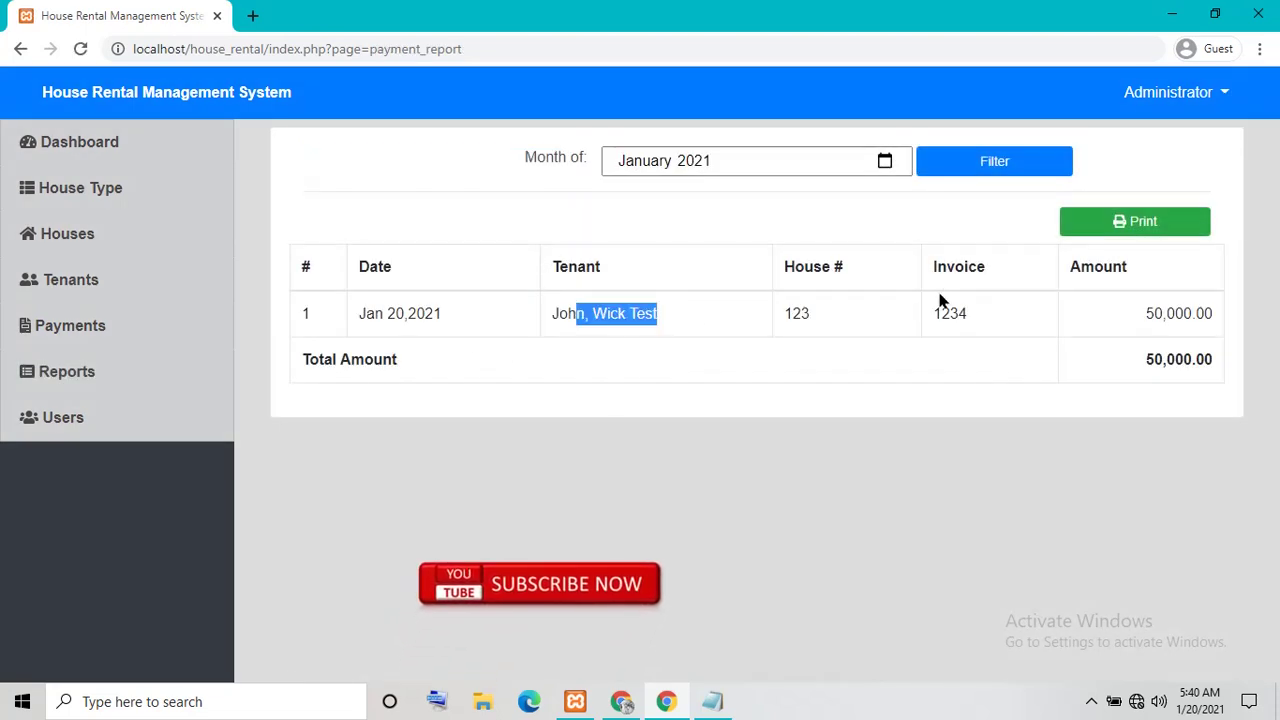
drag(941, 312, 1052, 315)
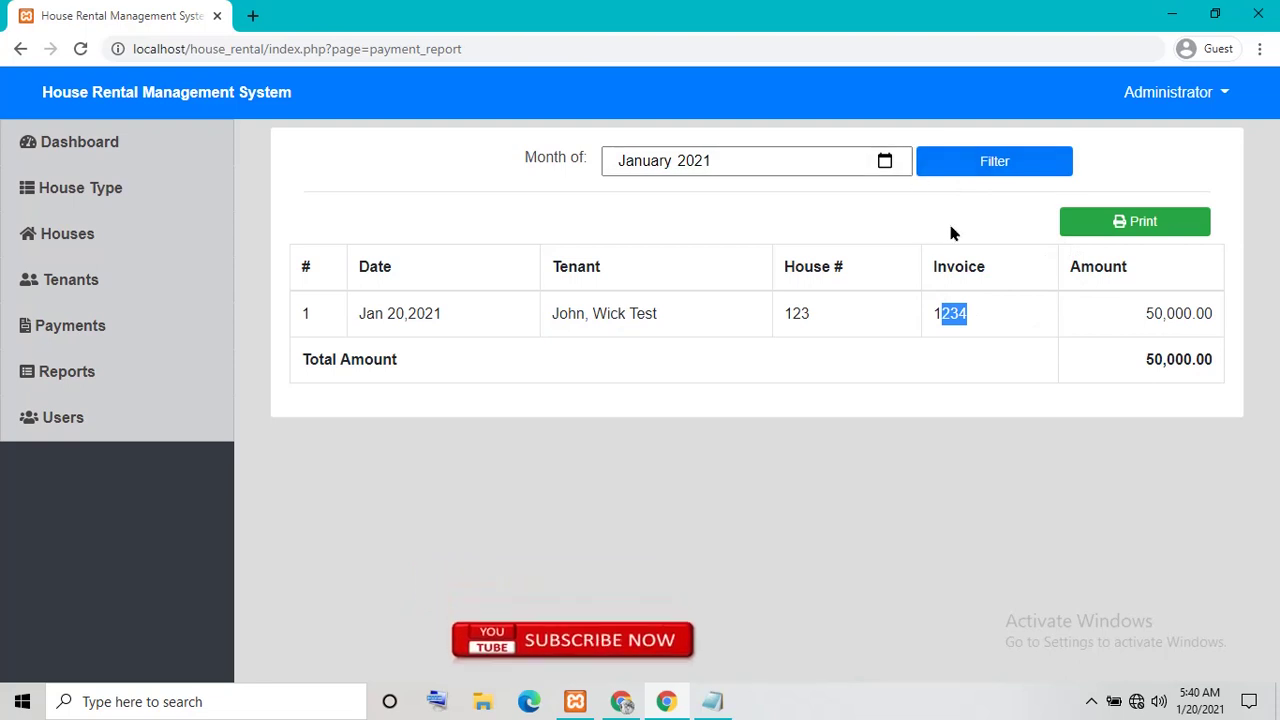
click(1121, 225)
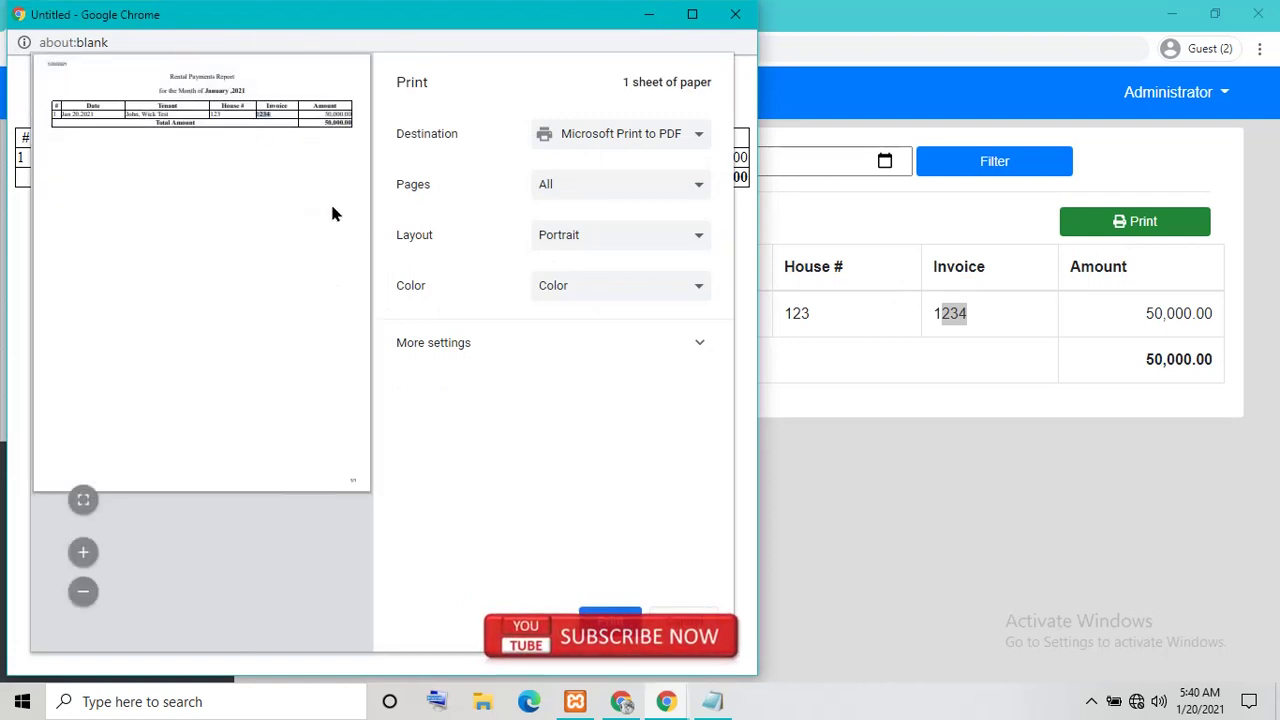
click(683, 618)
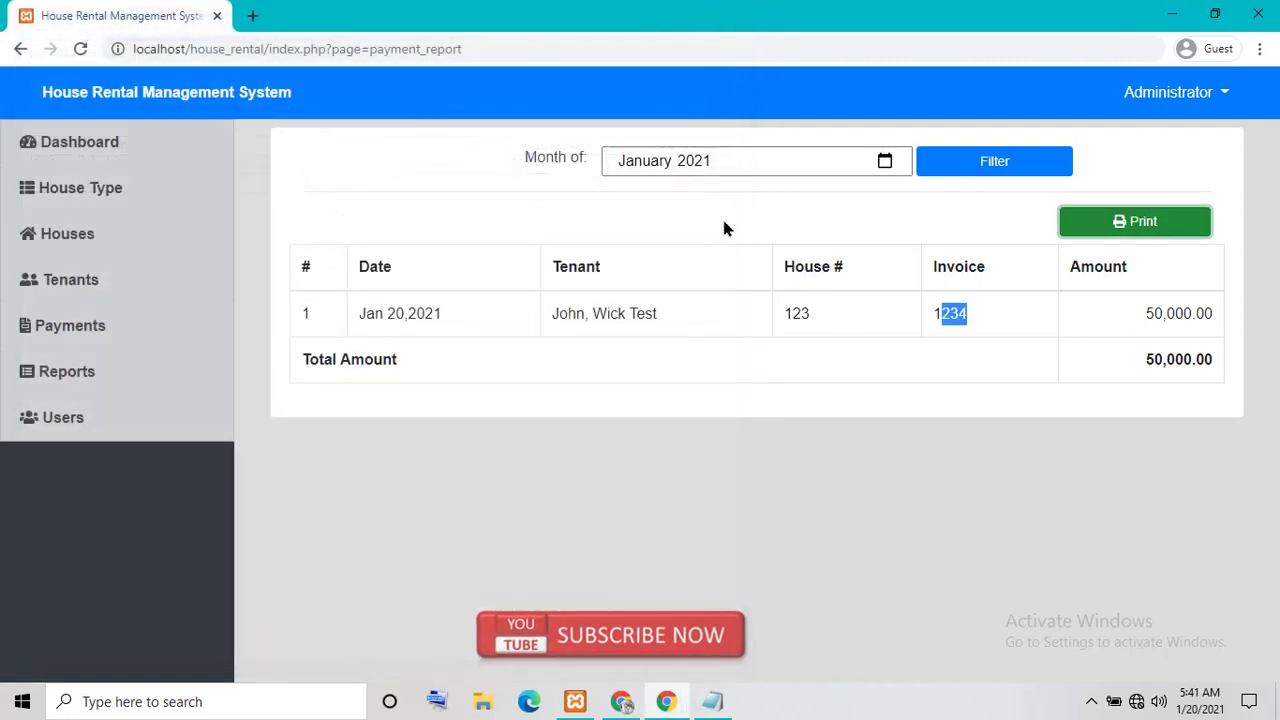
Check the month filter, keep January 2021, and return to the Reports overview
click(885, 161)
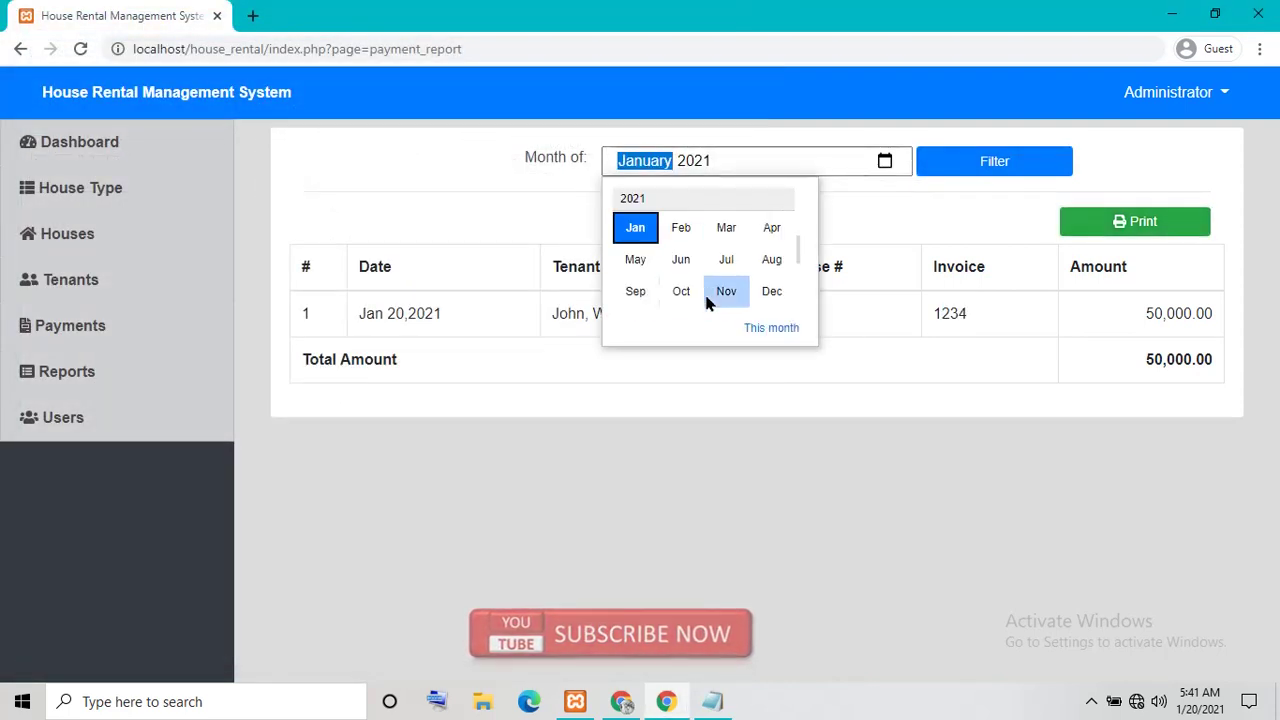
click(905, 365)
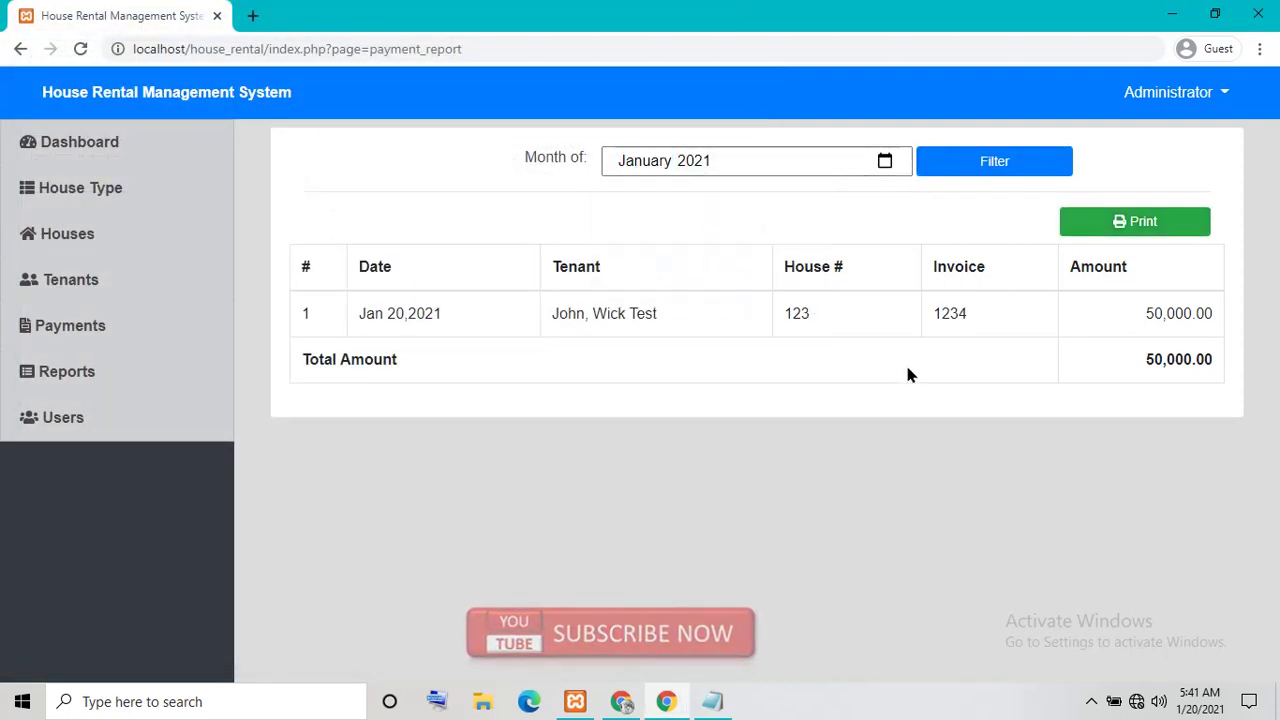
click(885, 161)
click(843, 512)
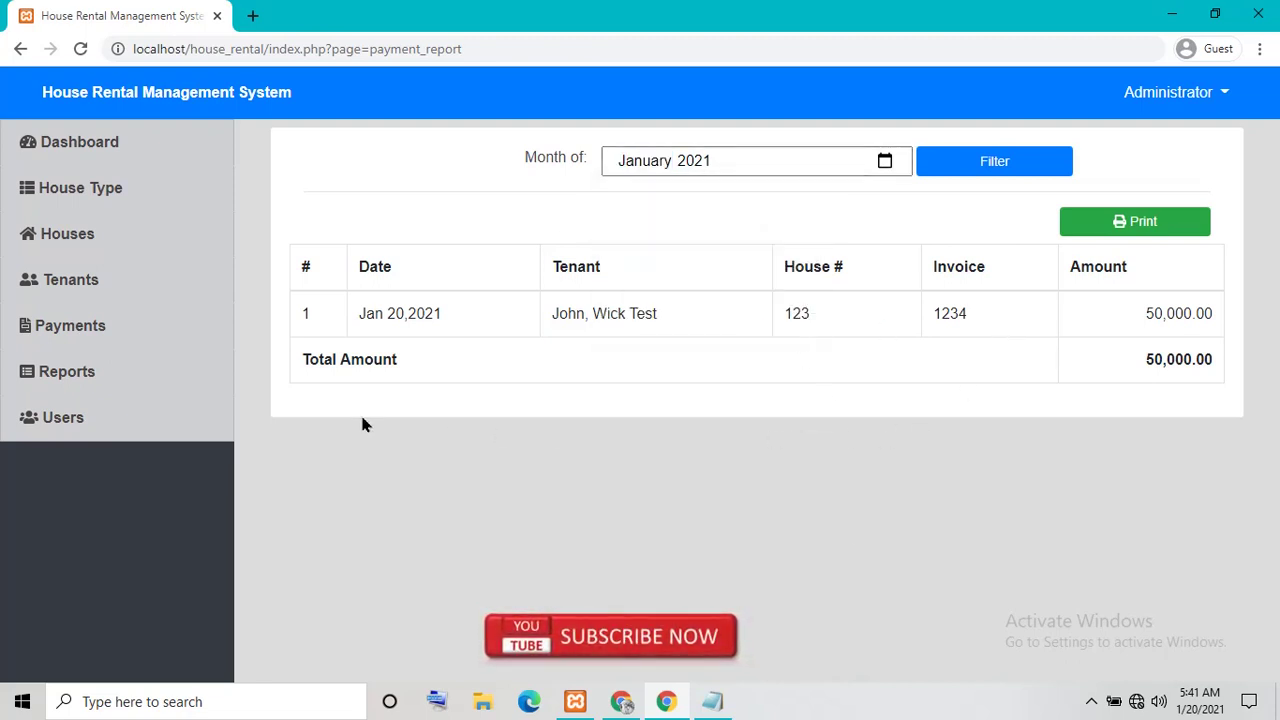
click(110, 372)
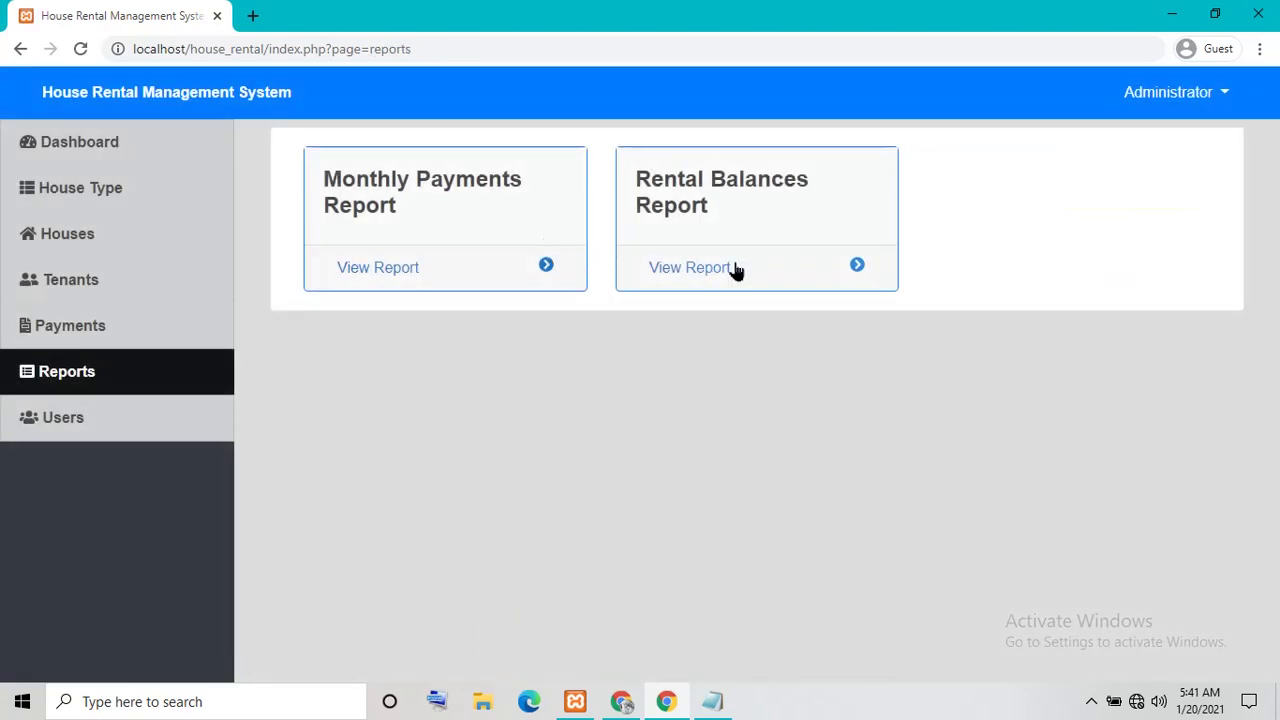
Open the Rental Balances report, cancel its print preview, then go to Users via Reports
click(848, 270)
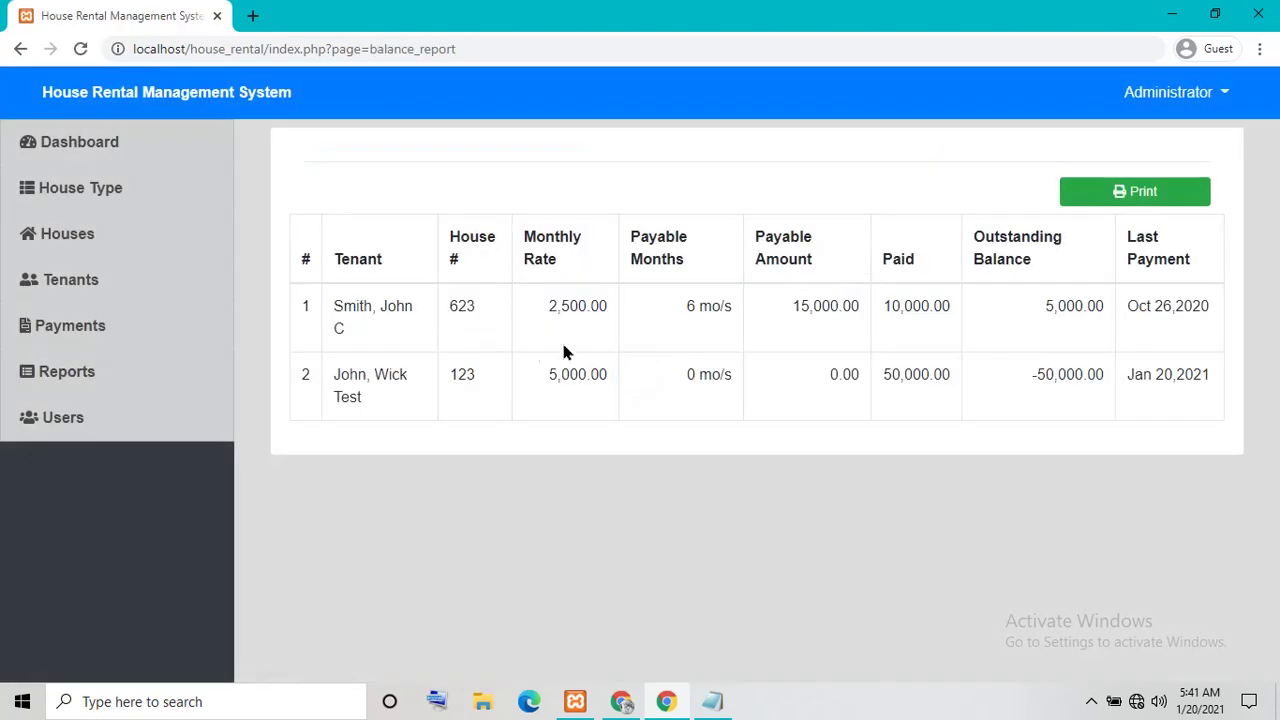
click(1118, 193)
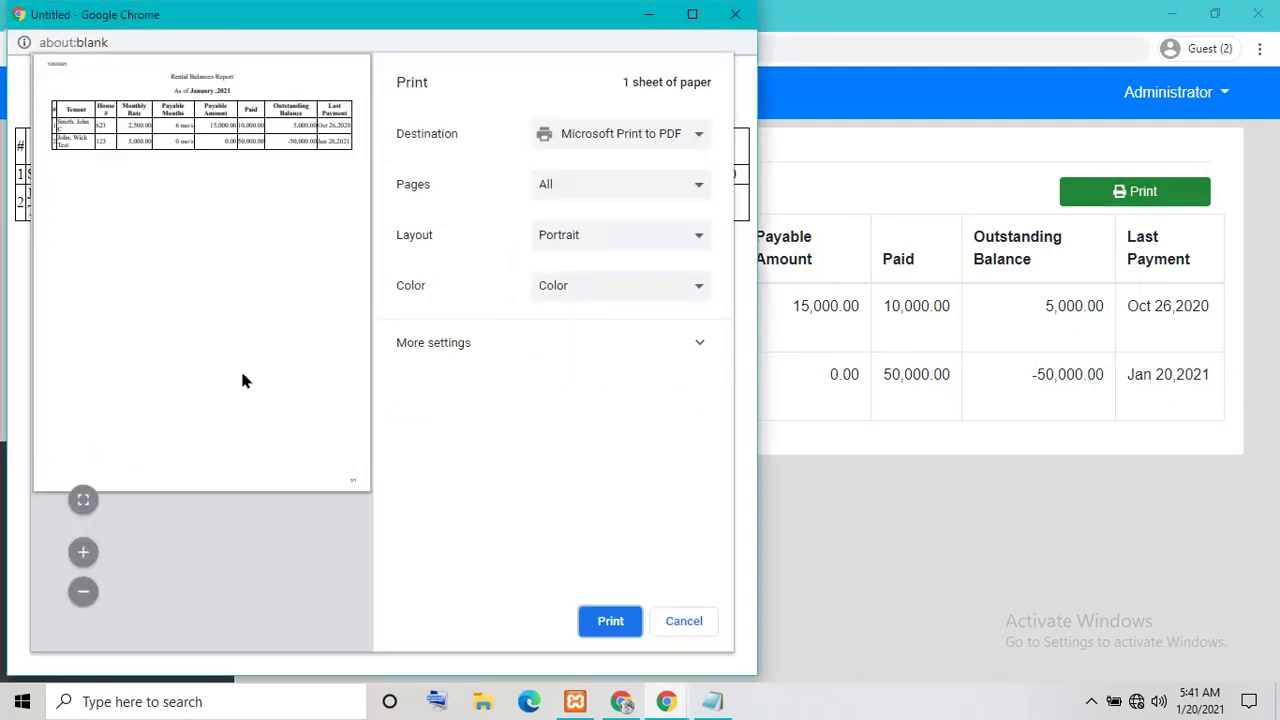
click(684, 622)
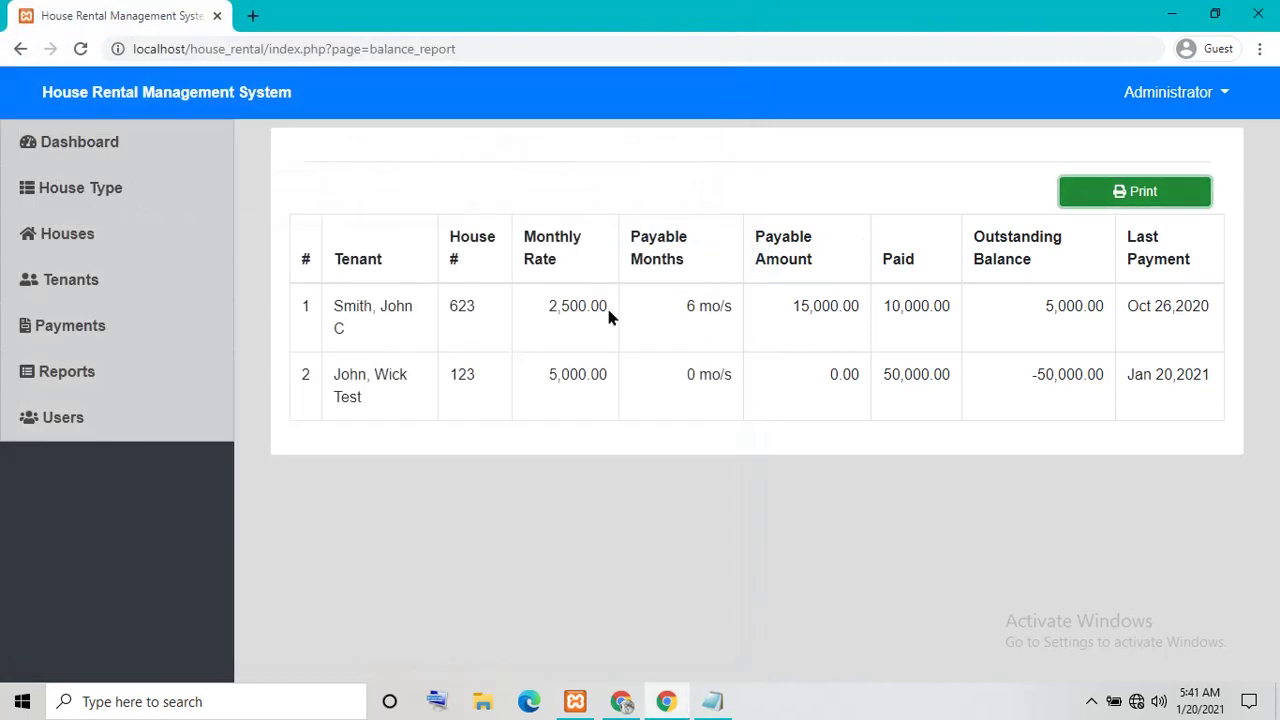
click(113, 377)
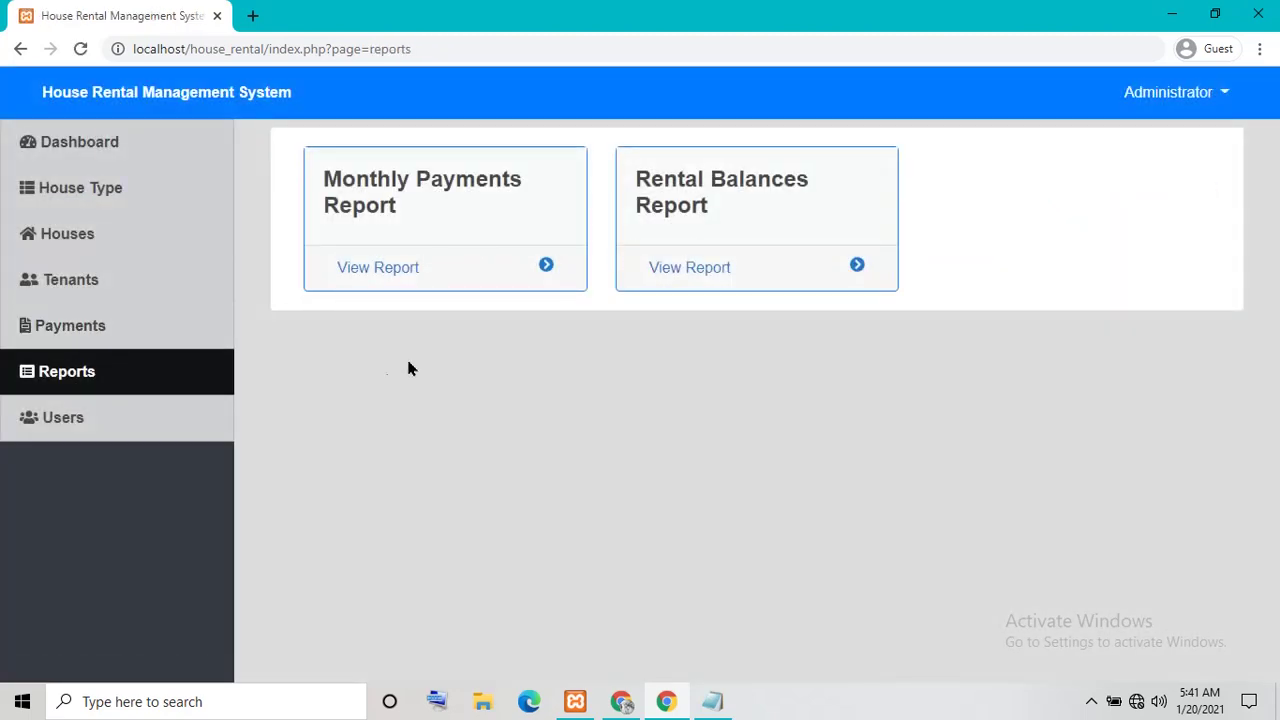
click(124, 419)
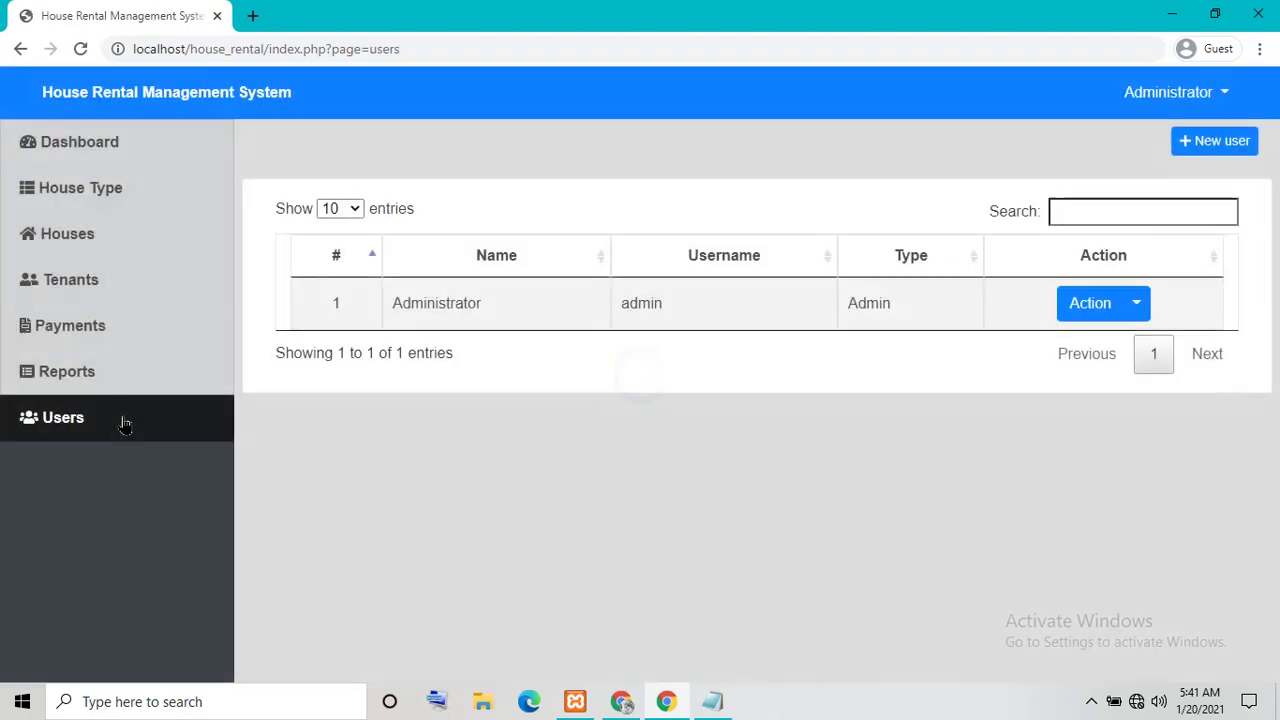
Add a new Staff user with name, username and password all set to 'test'
click(1226, 145)
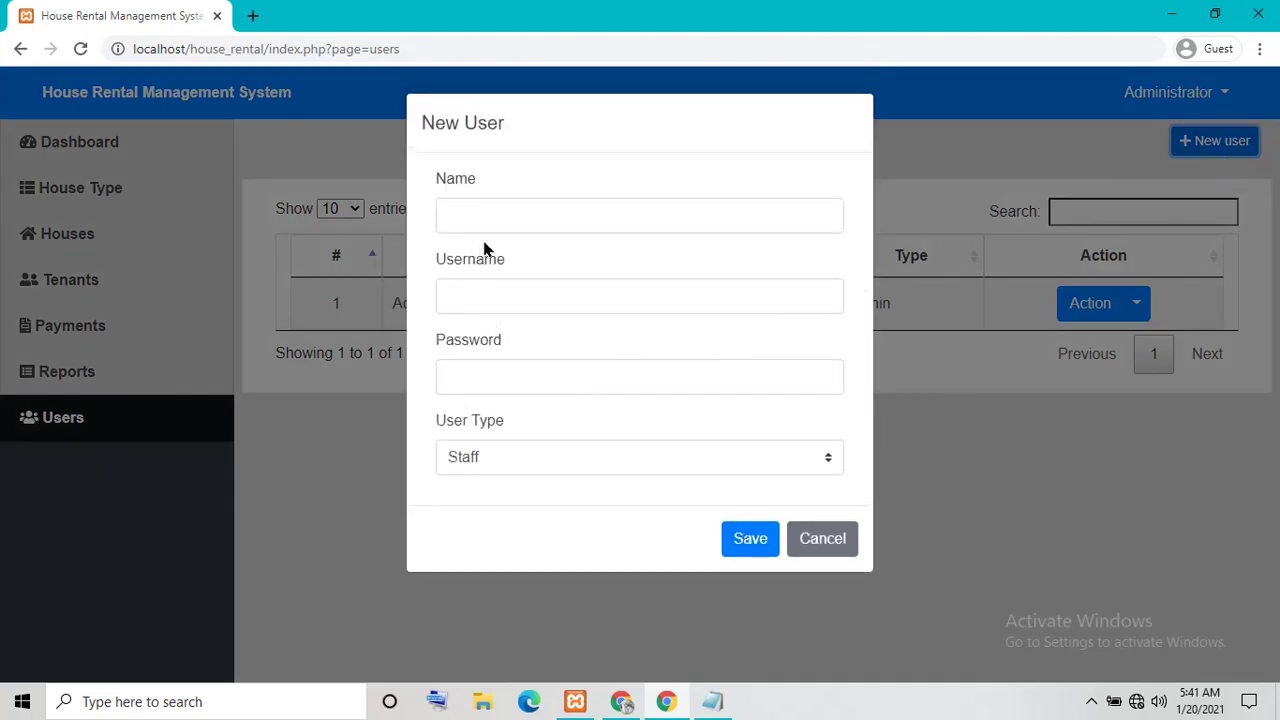
click(838, 205)
text(test)
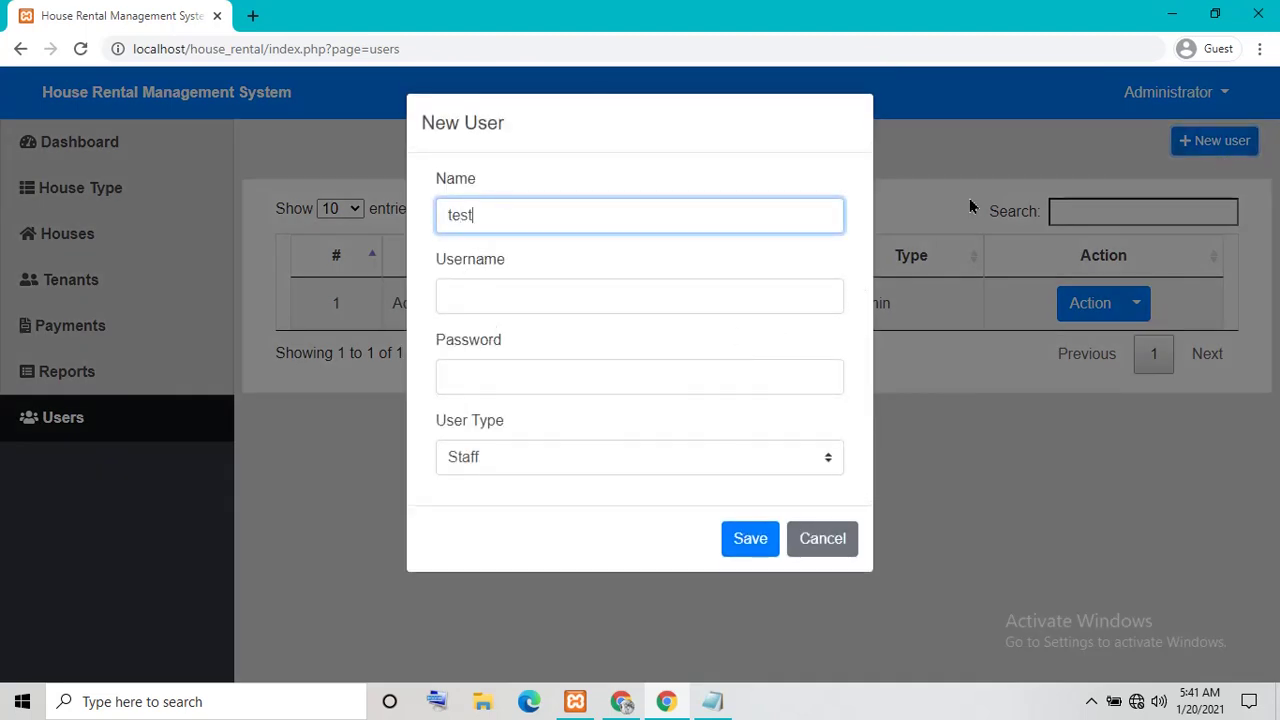
key(Tab)
text(test)
key(Tab)
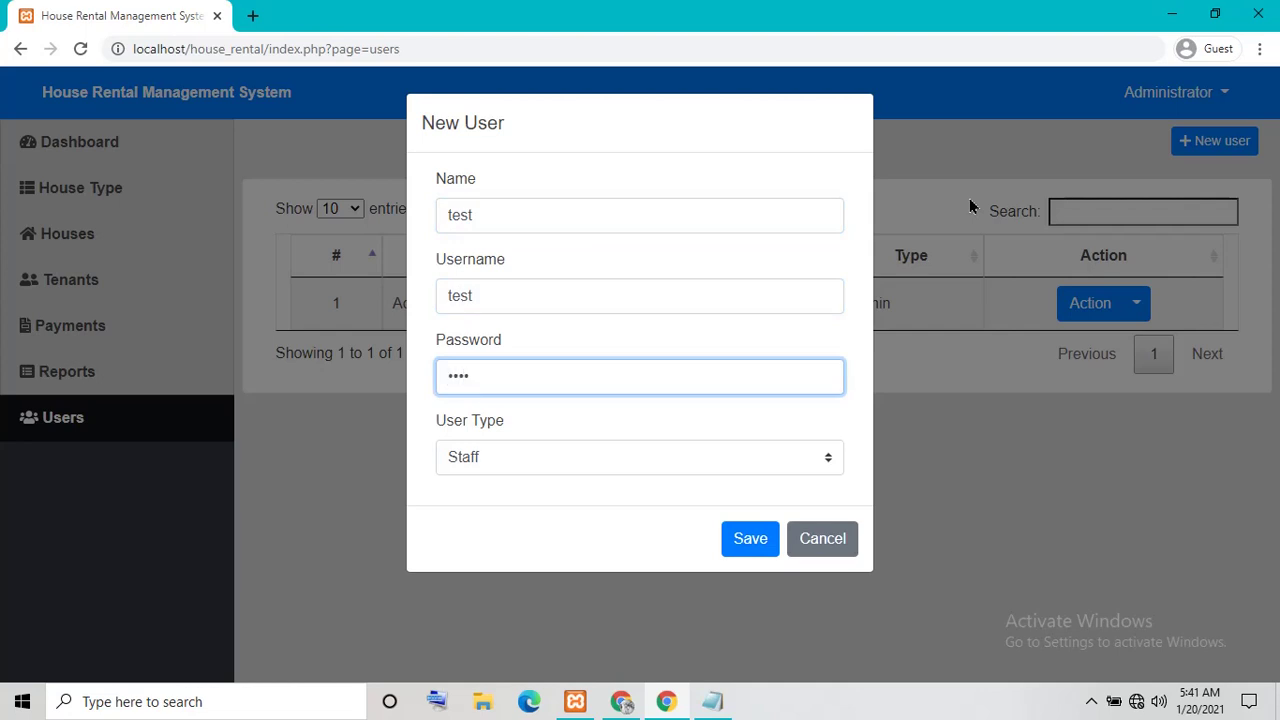
text(test)
click(719, 470)
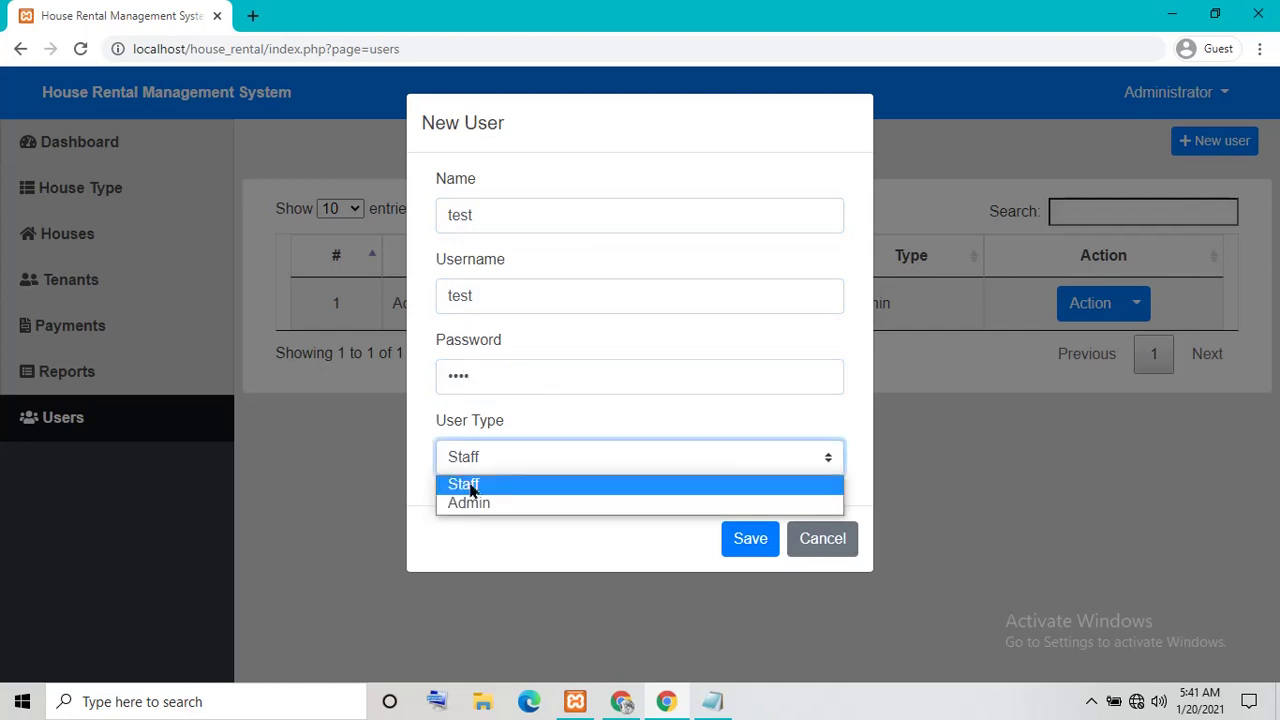
click(473, 489)
click(750, 538)
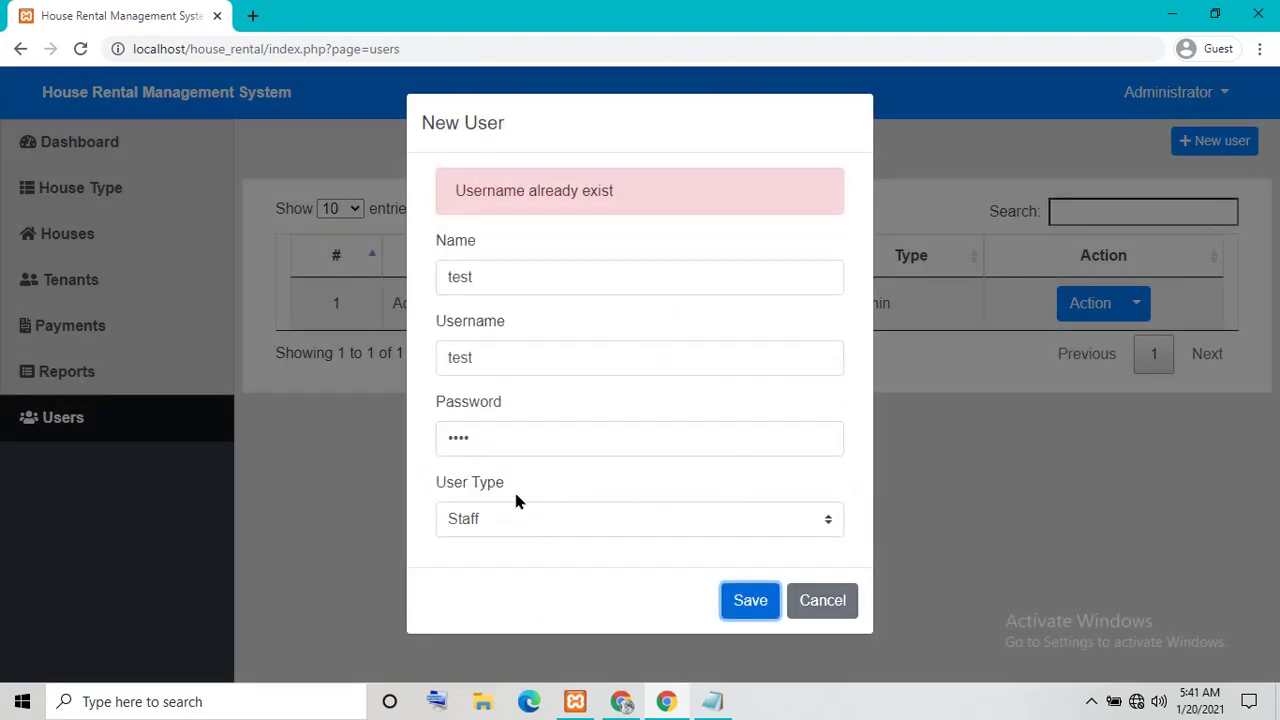
Try Admin as user type and cancel, then close the Administrator account's edit form unsaved
click(453, 530)
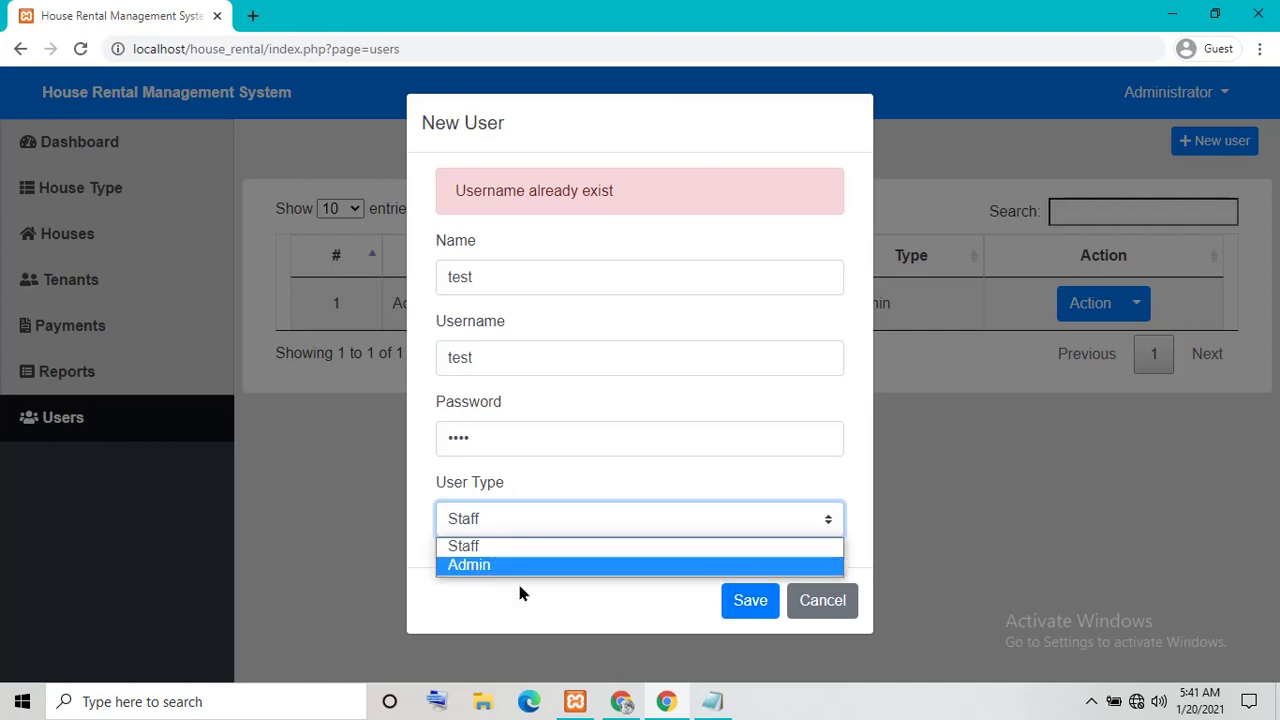
click(510, 568)
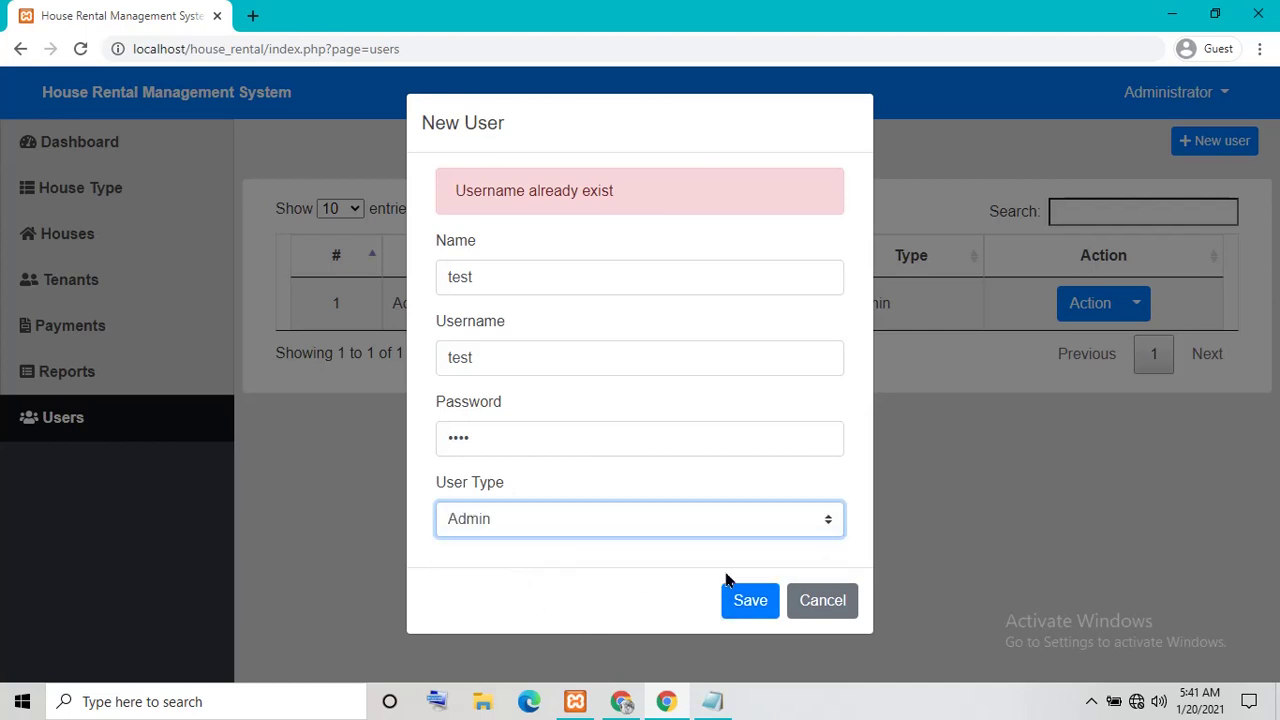
click(822, 604)
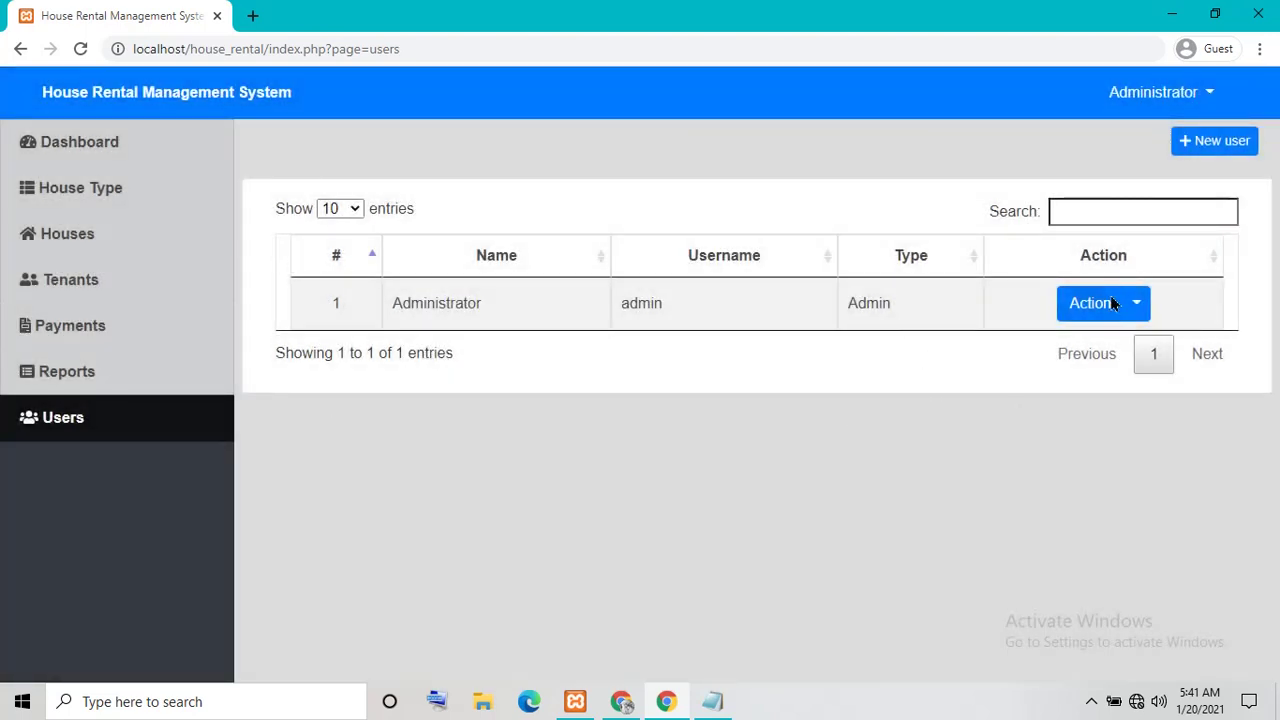
click(1137, 303)
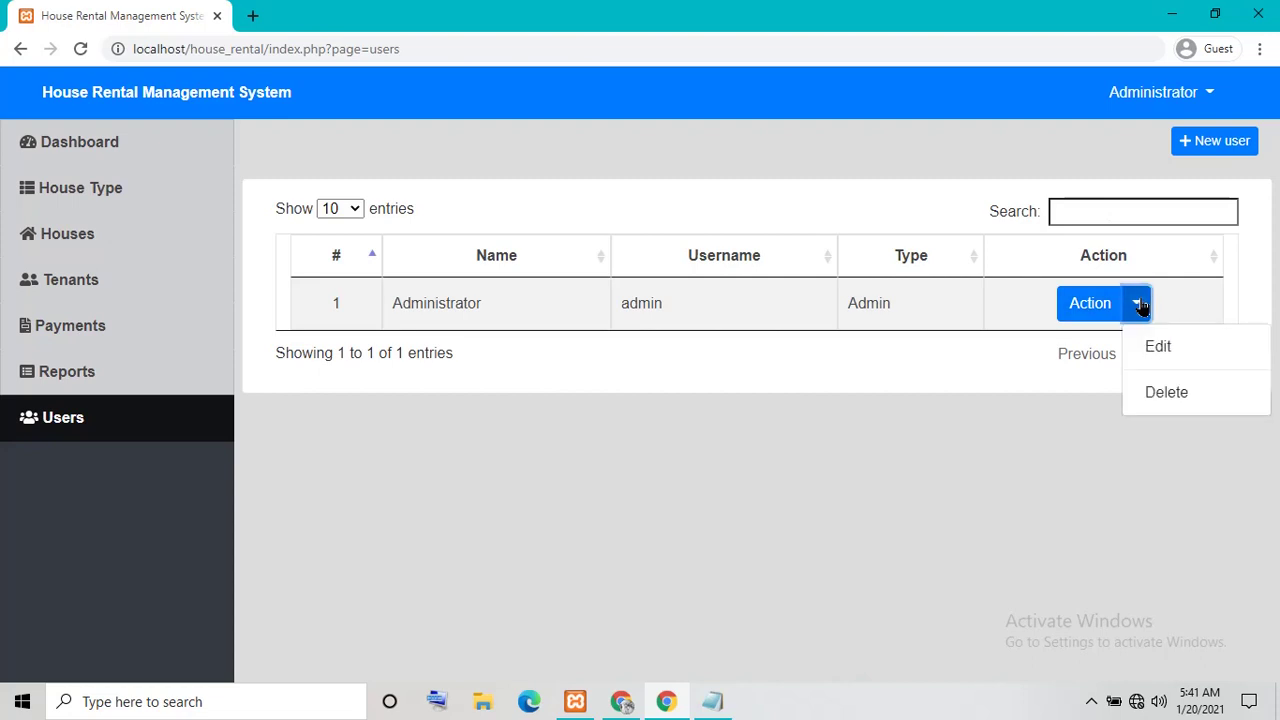
click(1165, 355)
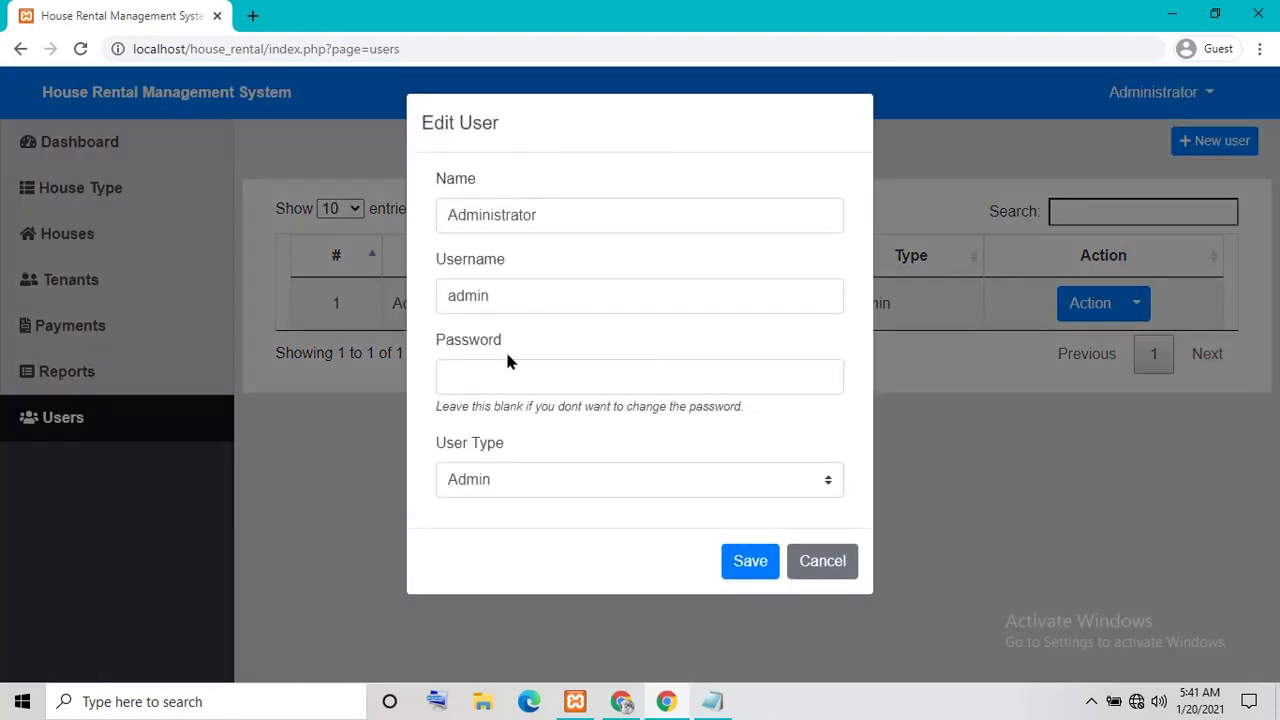
click(504, 368)
click(504, 481)
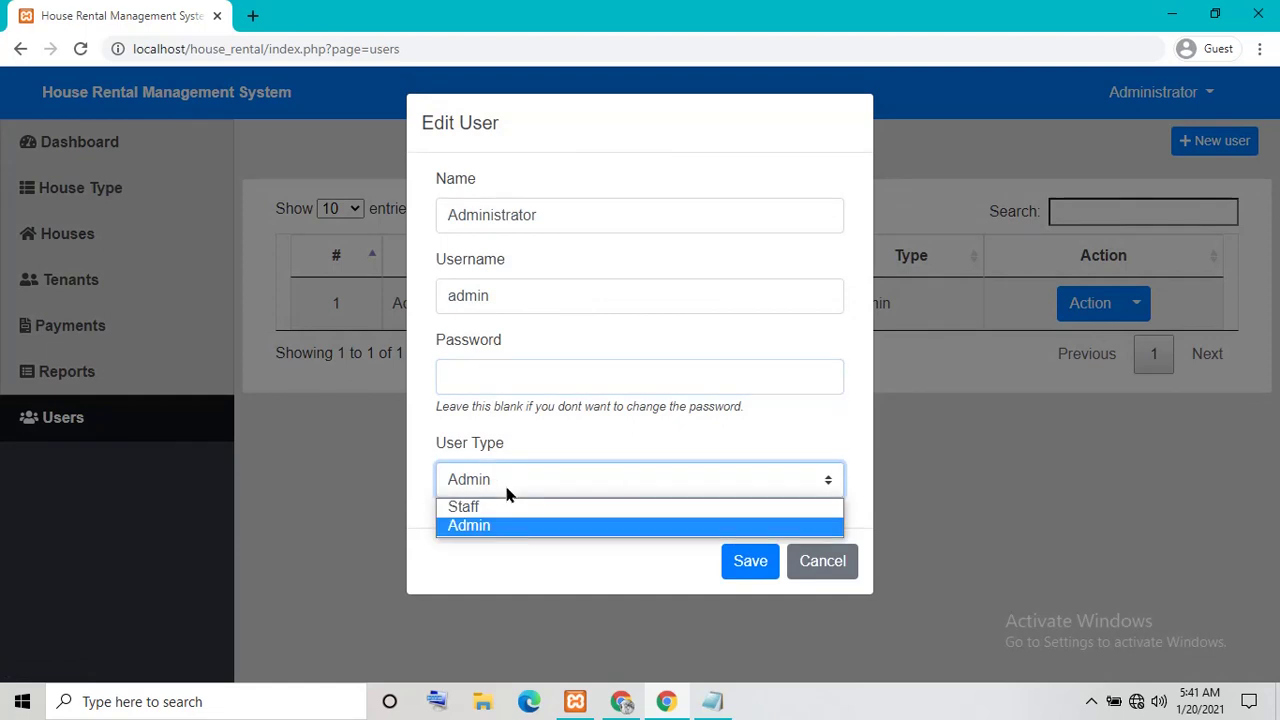
click(410, 576)
click(822, 563)
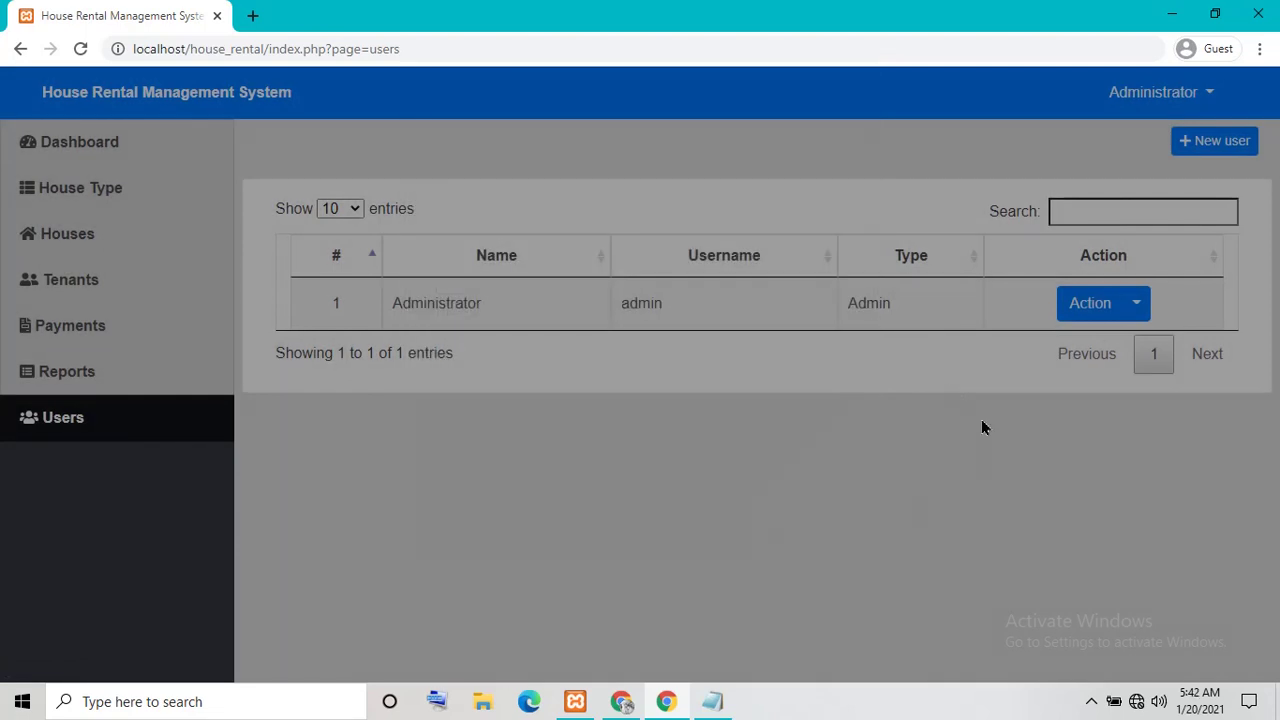
Dismiss another new-user form, then visit the Reports and House Type pages and the dashboard
click(1188, 150)
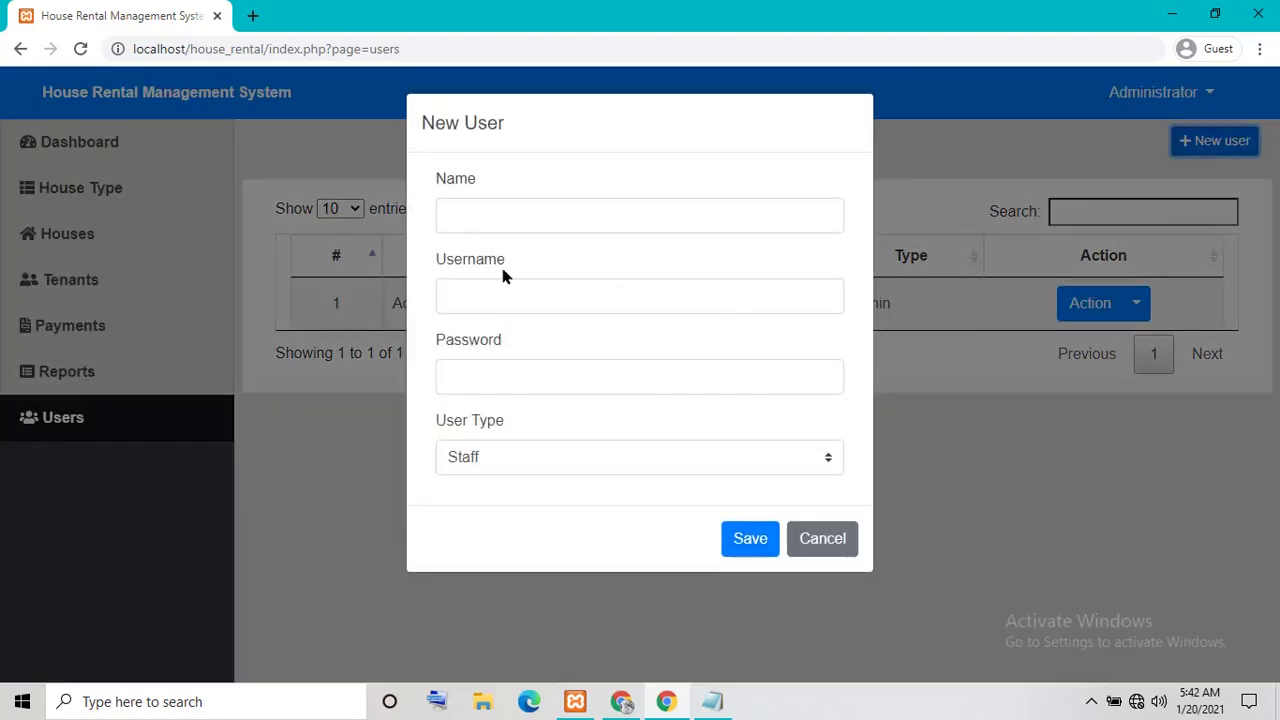
click(829, 550)
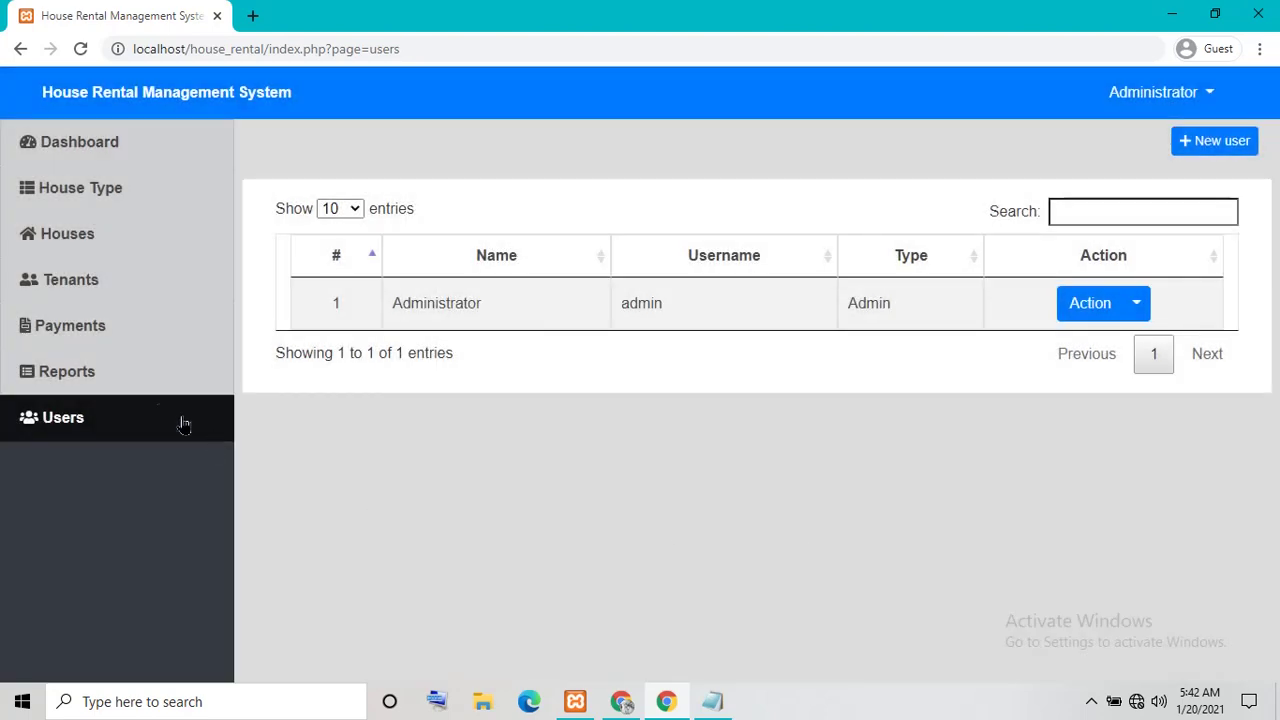
click(97, 378)
click(137, 185)
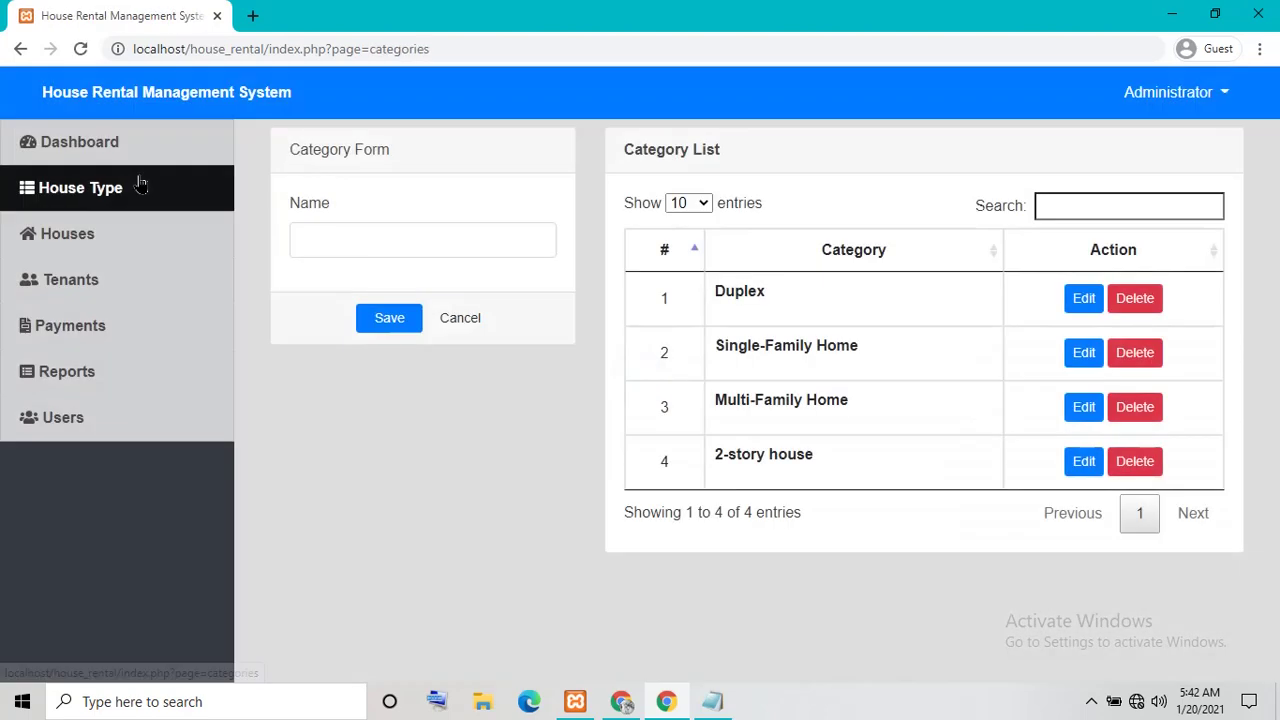
click(108, 150)
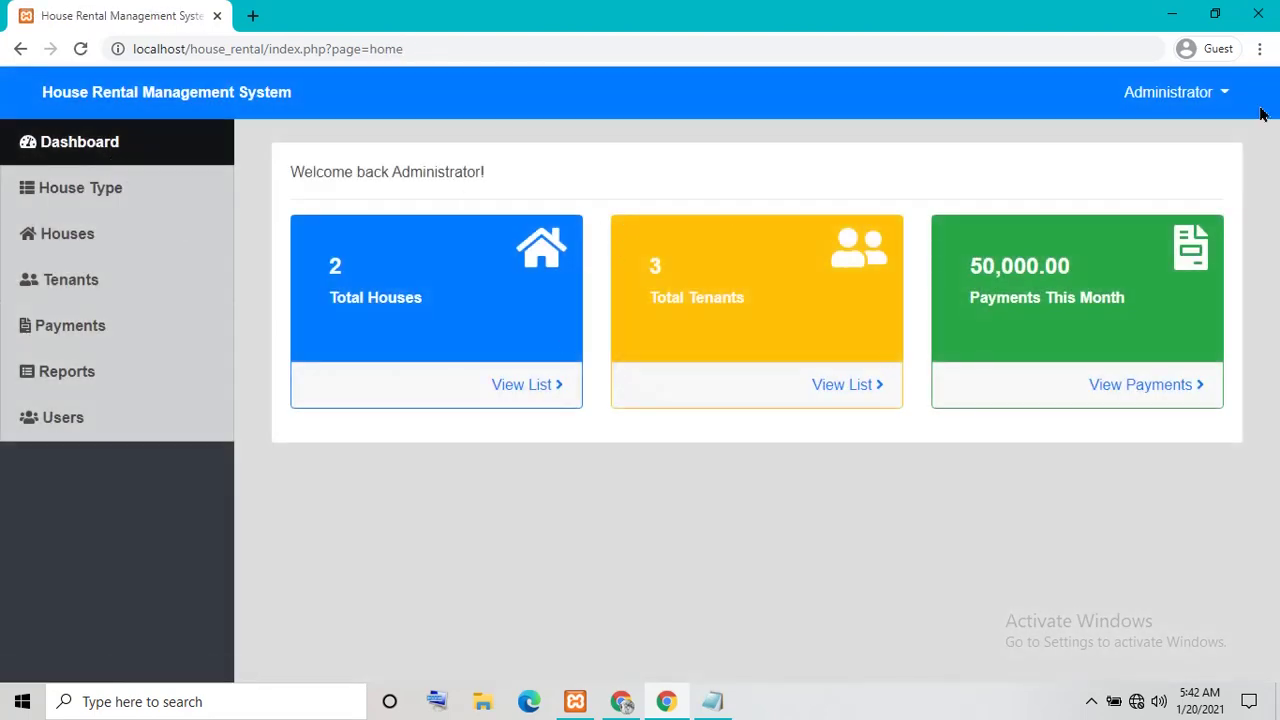
Close the administrator's account settings without changes and log the administrator out
click(1225, 92)
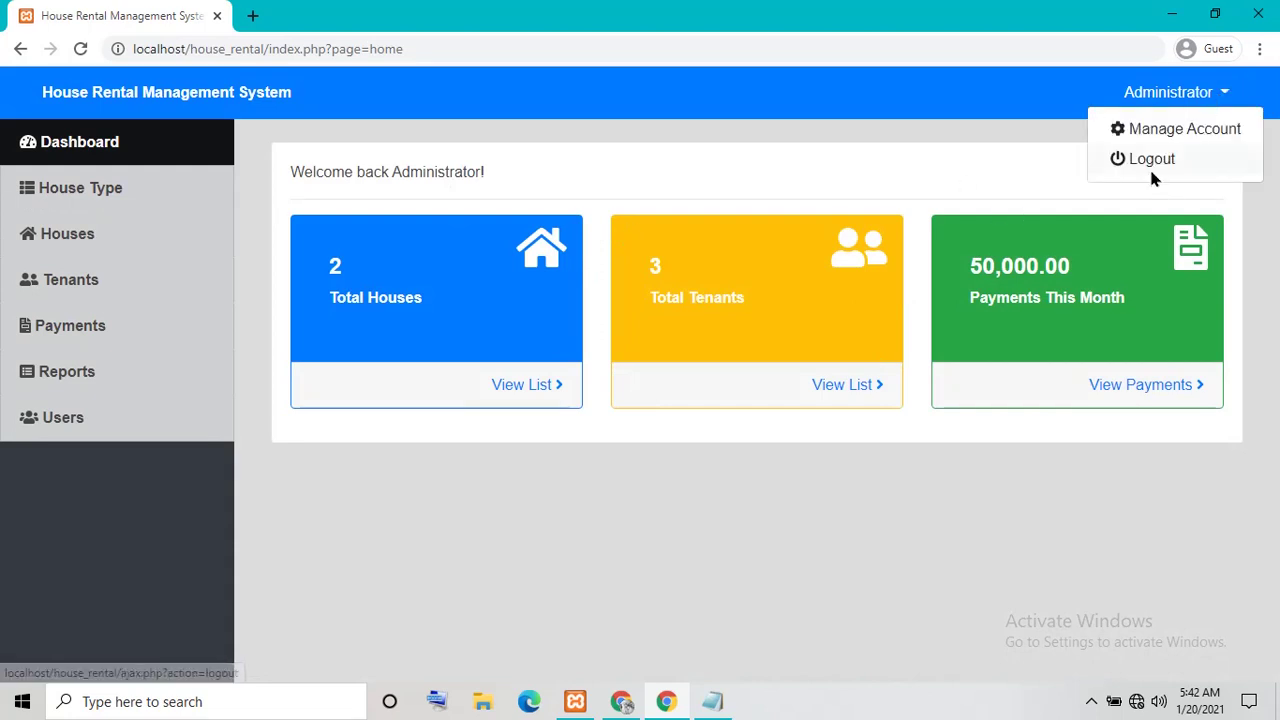
click(1143, 141)
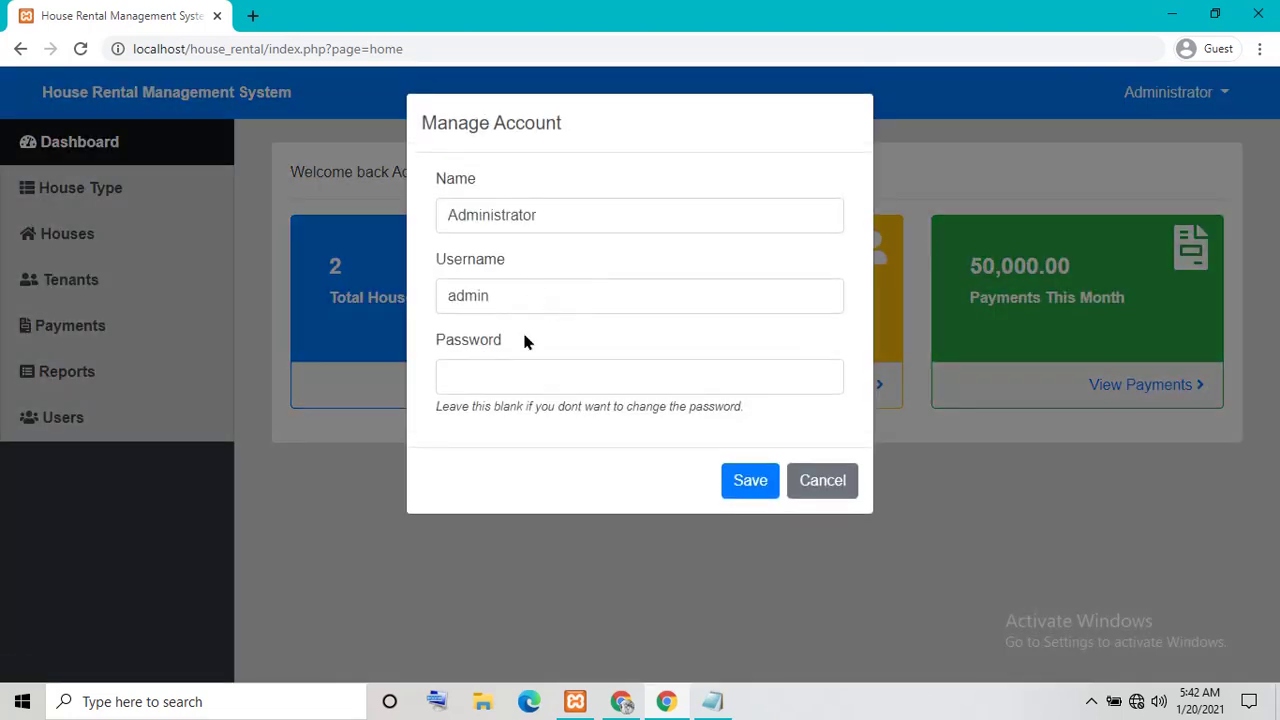
click(505, 369)
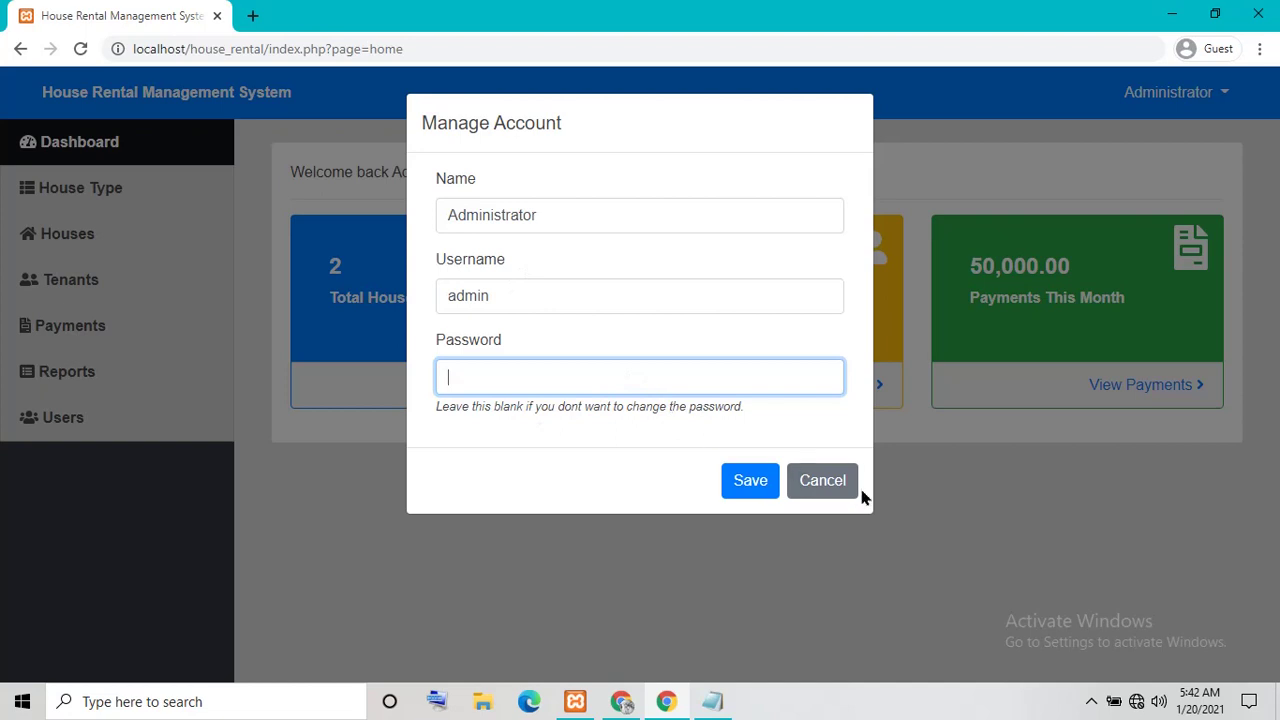
click(831, 480)
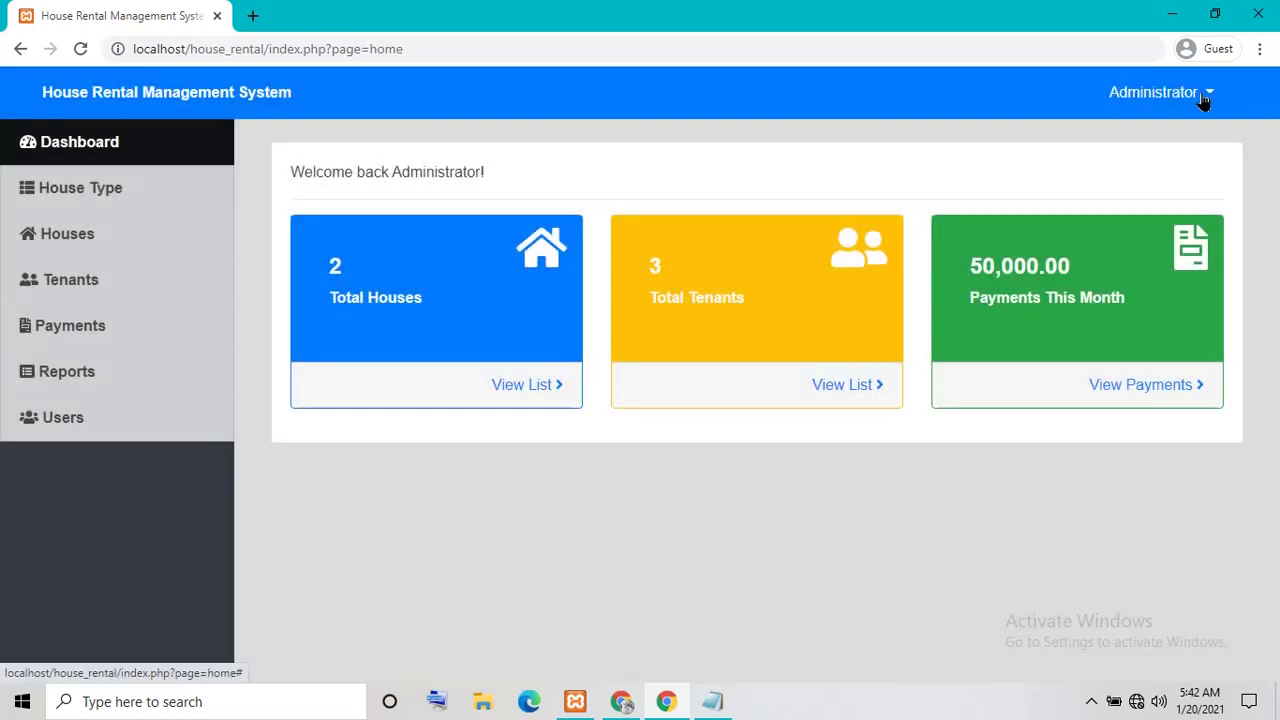
click(1204, 98)
click(1137, 161)
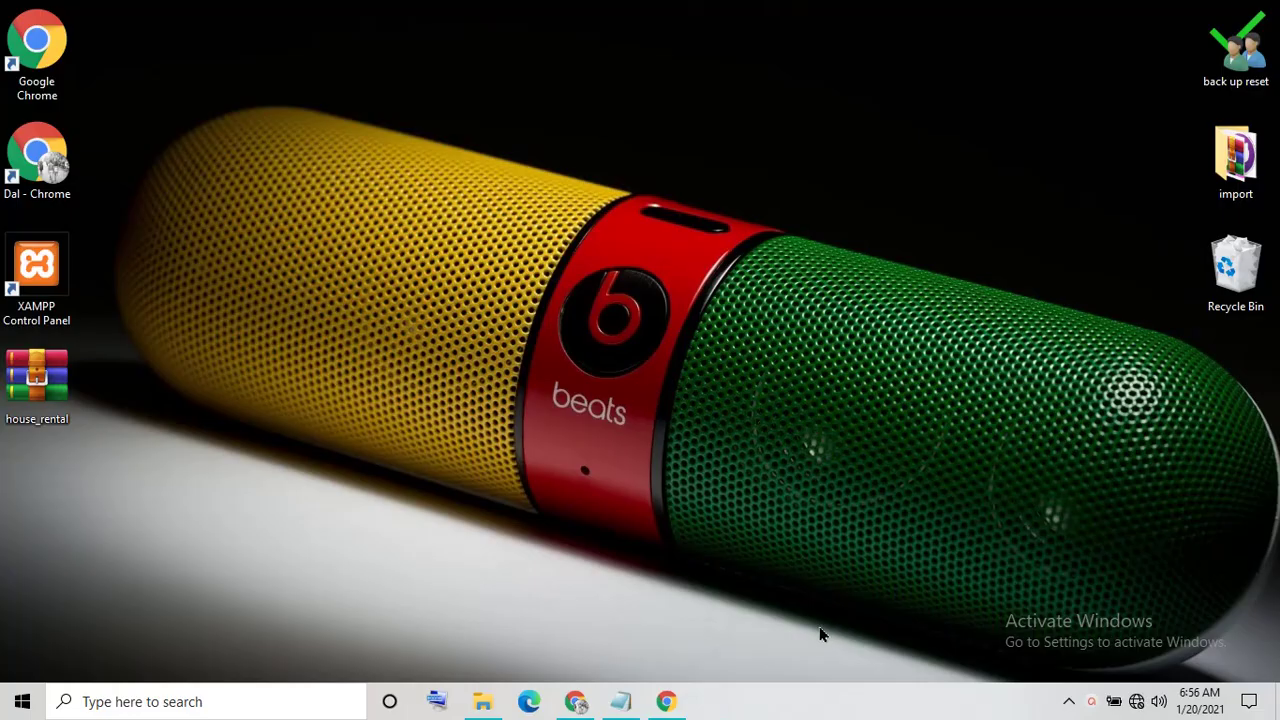
Review the 'How to run House rental Management System' note, minimize it, and right-click the XAMPP shortcut
click(620, 701)
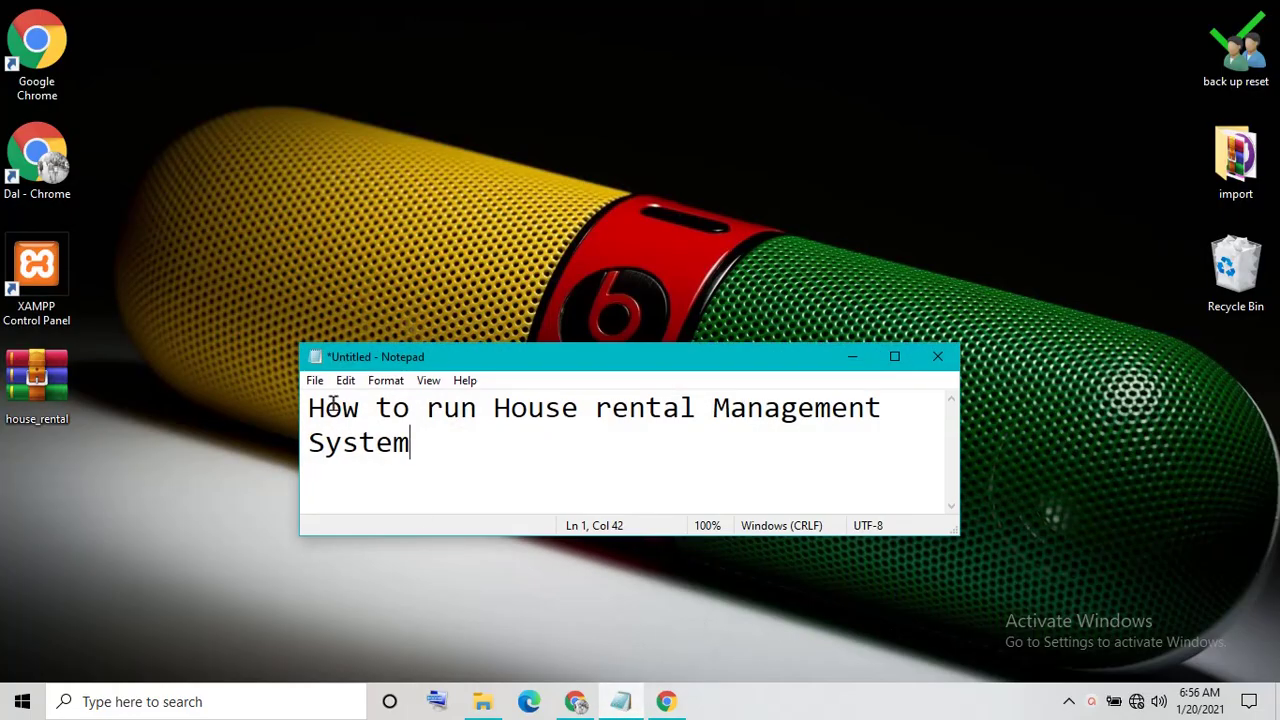
drag(309, 408, 872, 446)
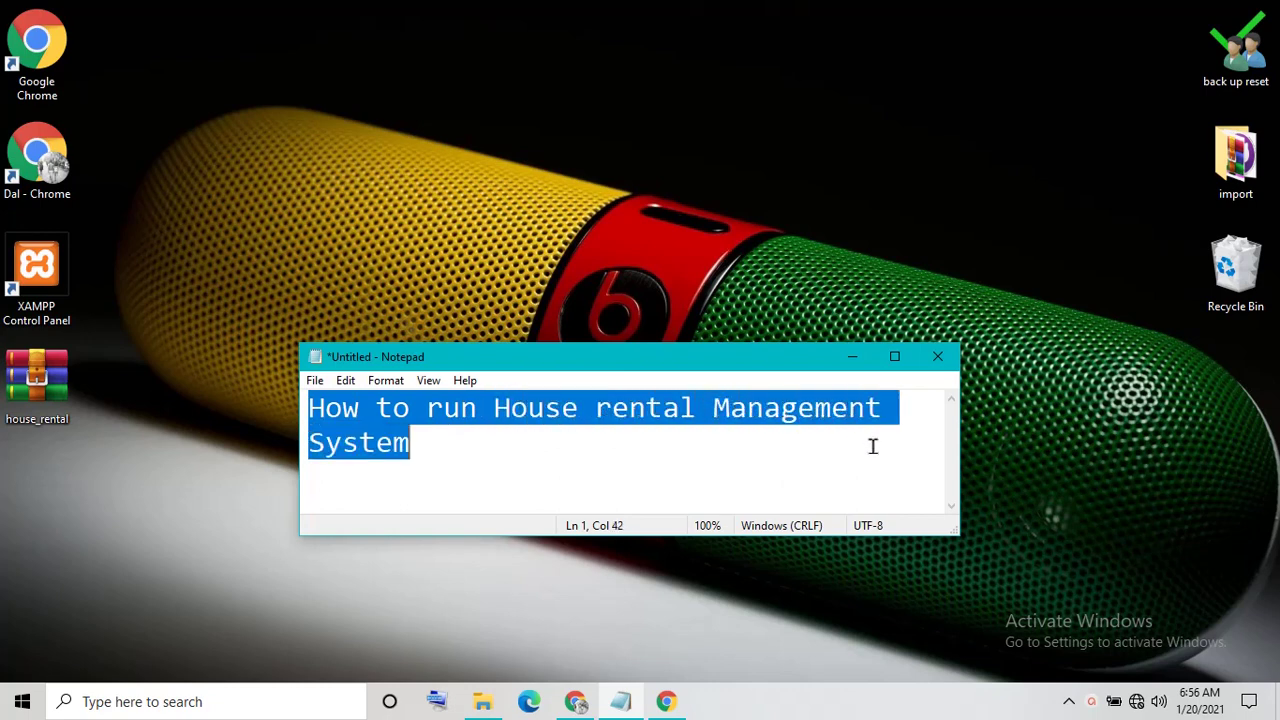
click(584, 453)
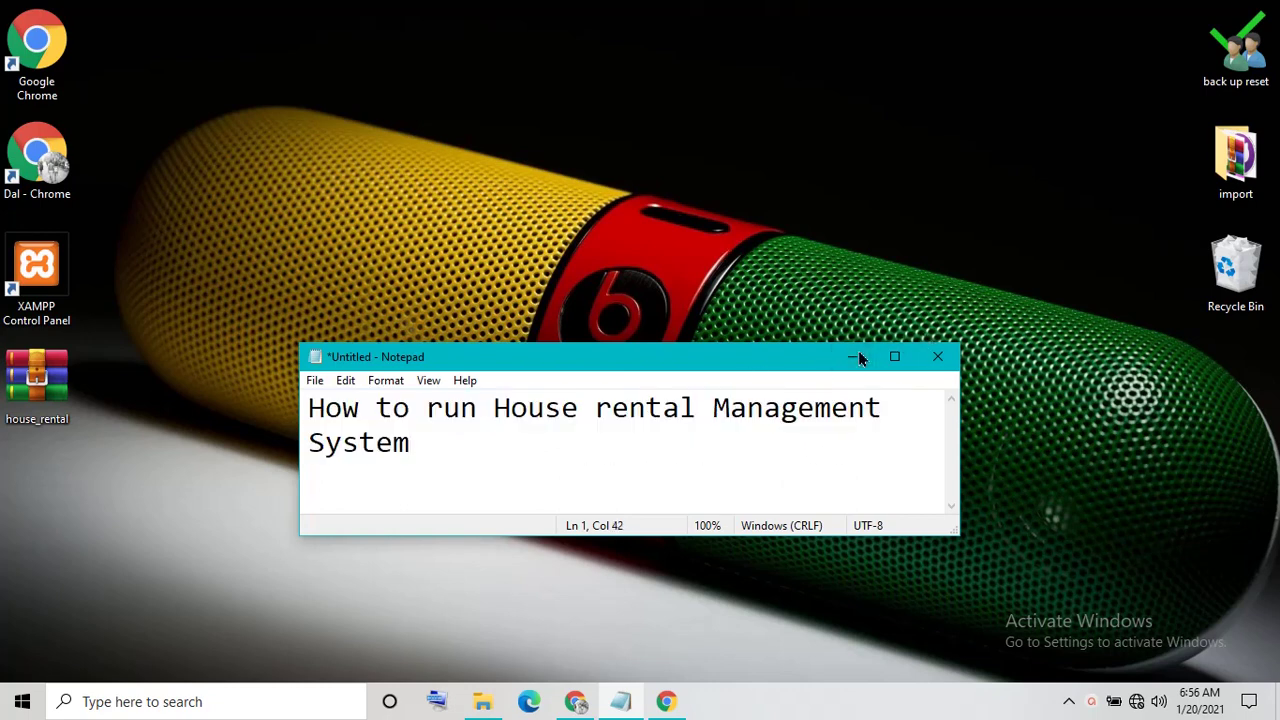
click(852, 356)
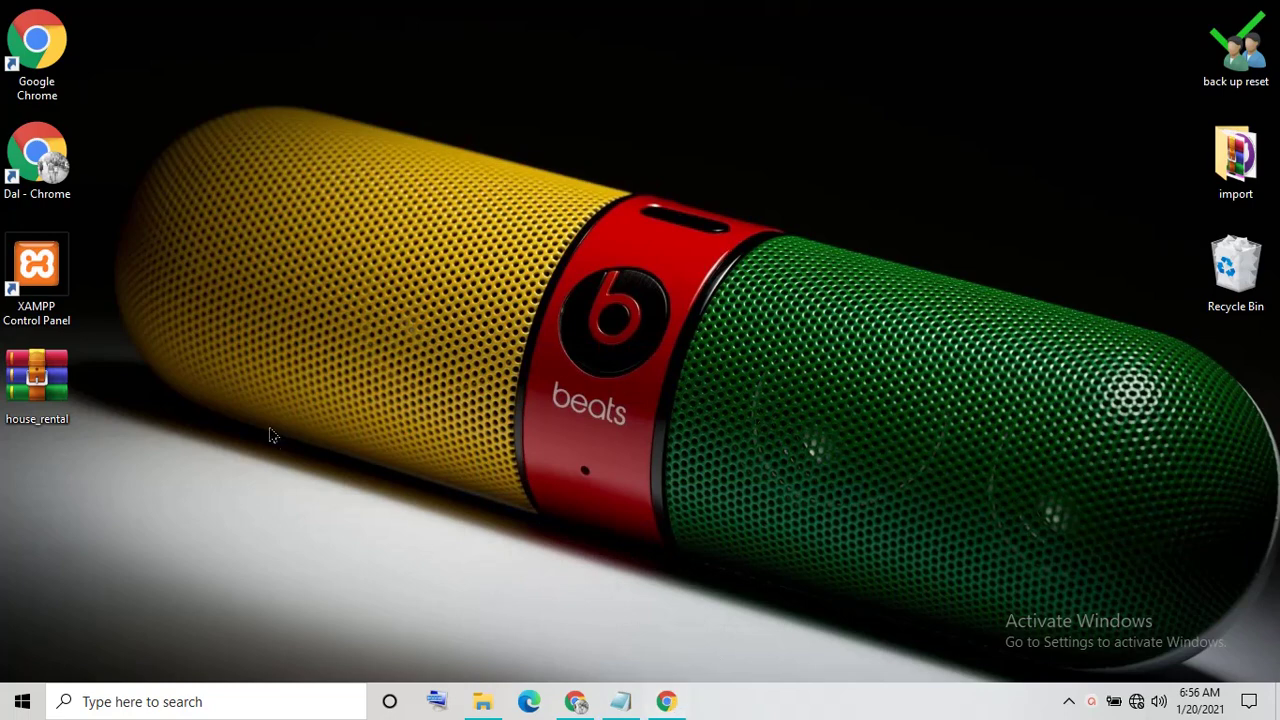
right_click(57, 296)
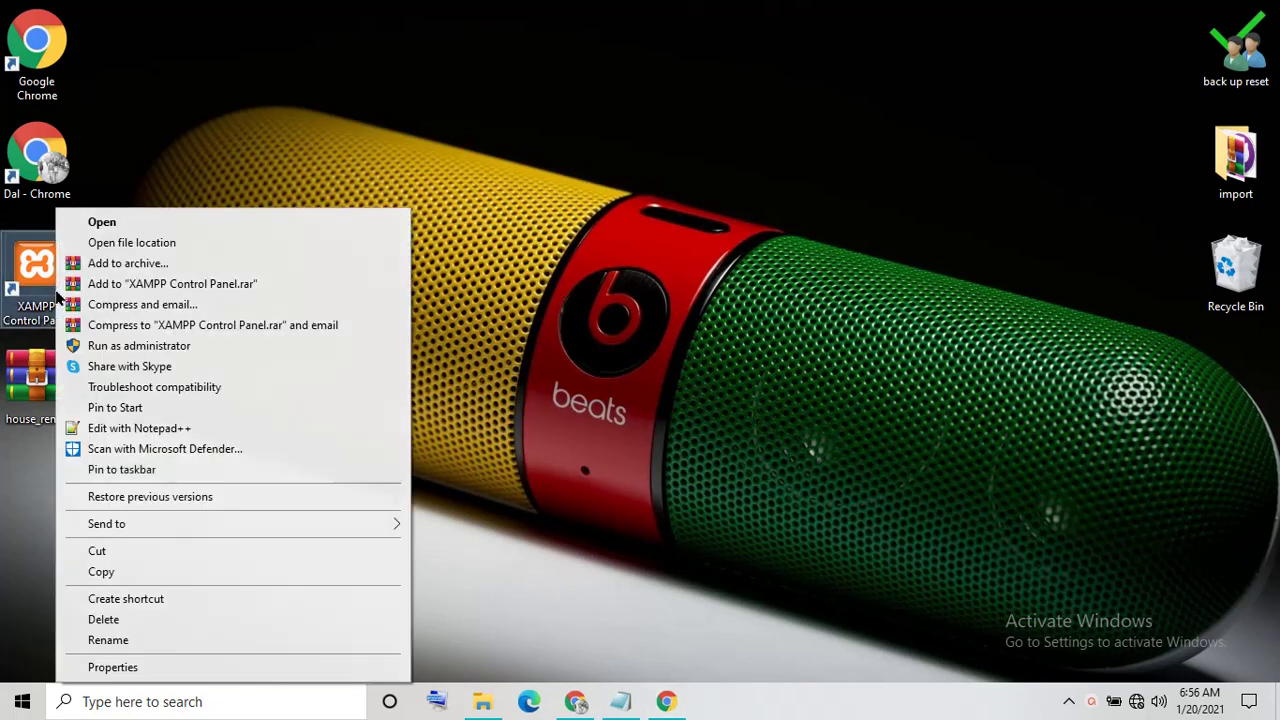
Launch XAMPP Control Panel, start Apache and MySQL, and minimize the panel
click(104, 223)
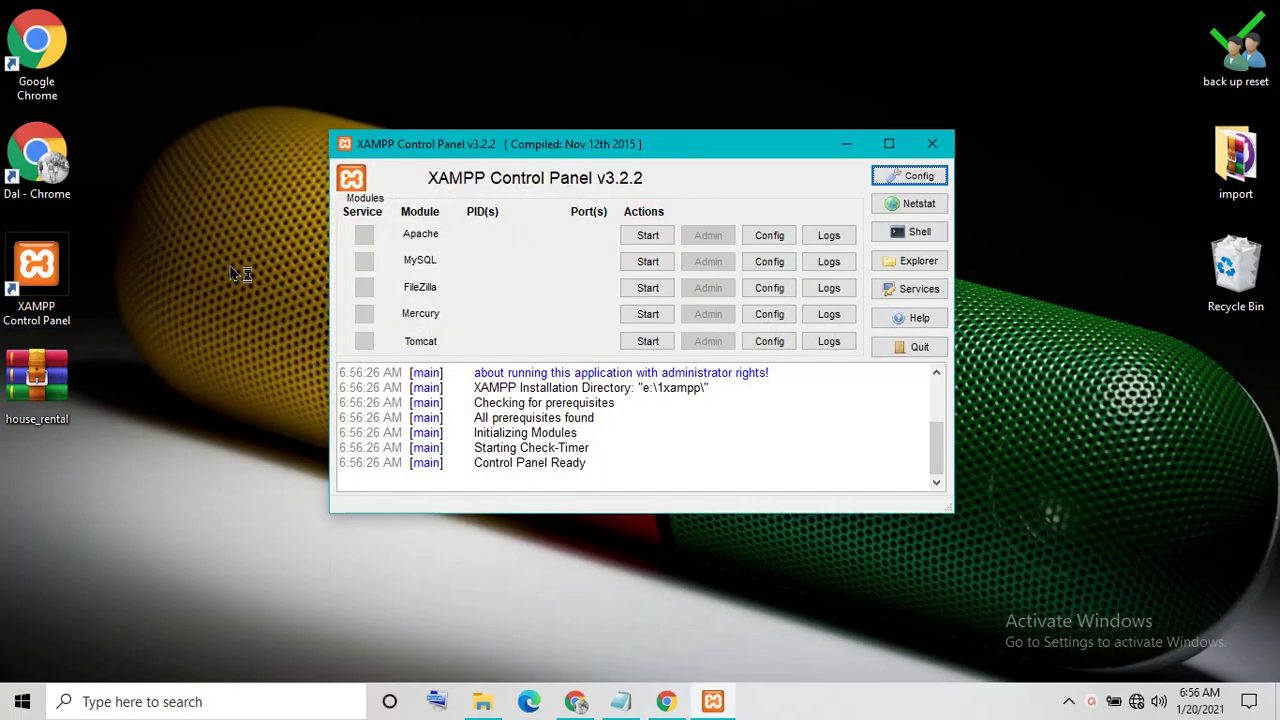
click(636, 234)
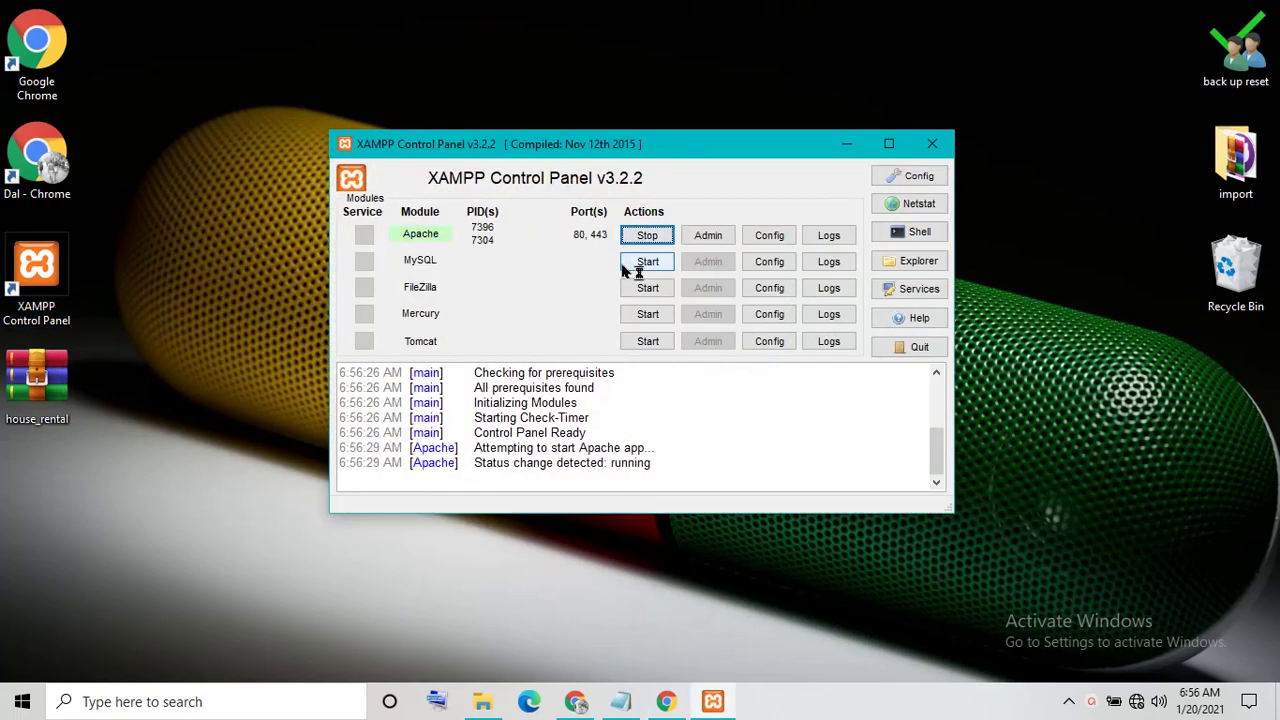
click(630, 263)
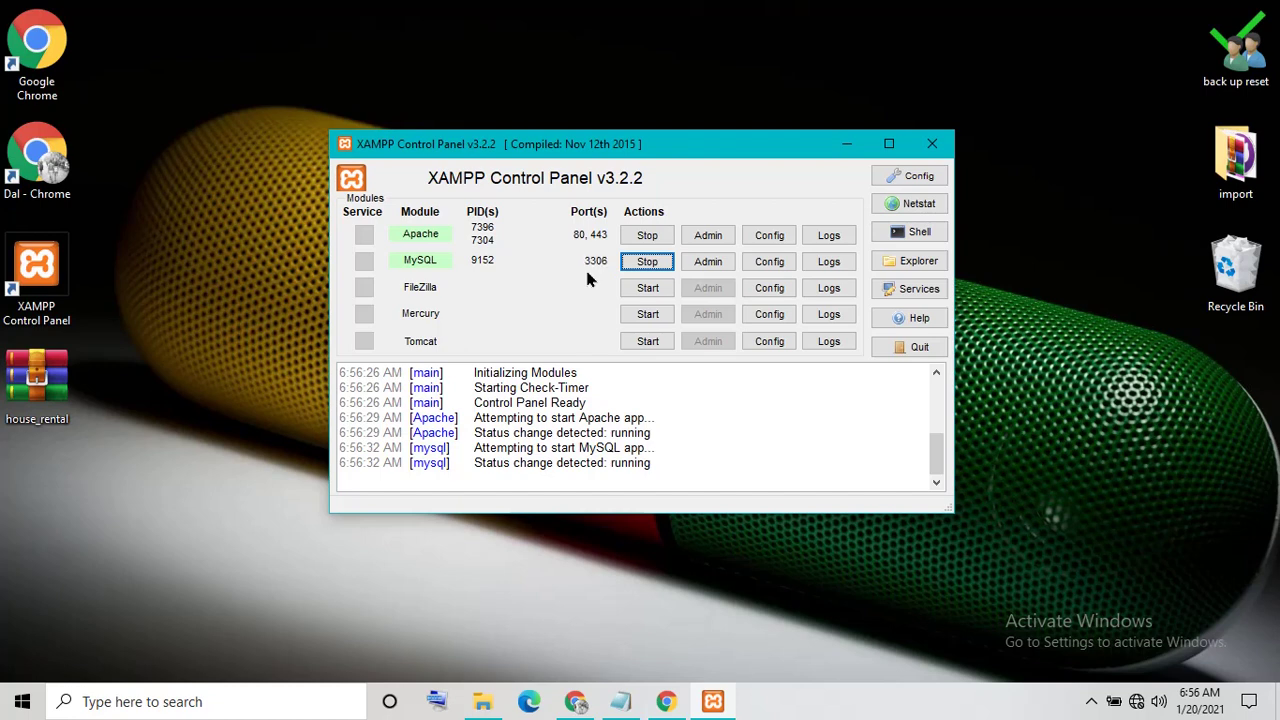
click(843, 143)
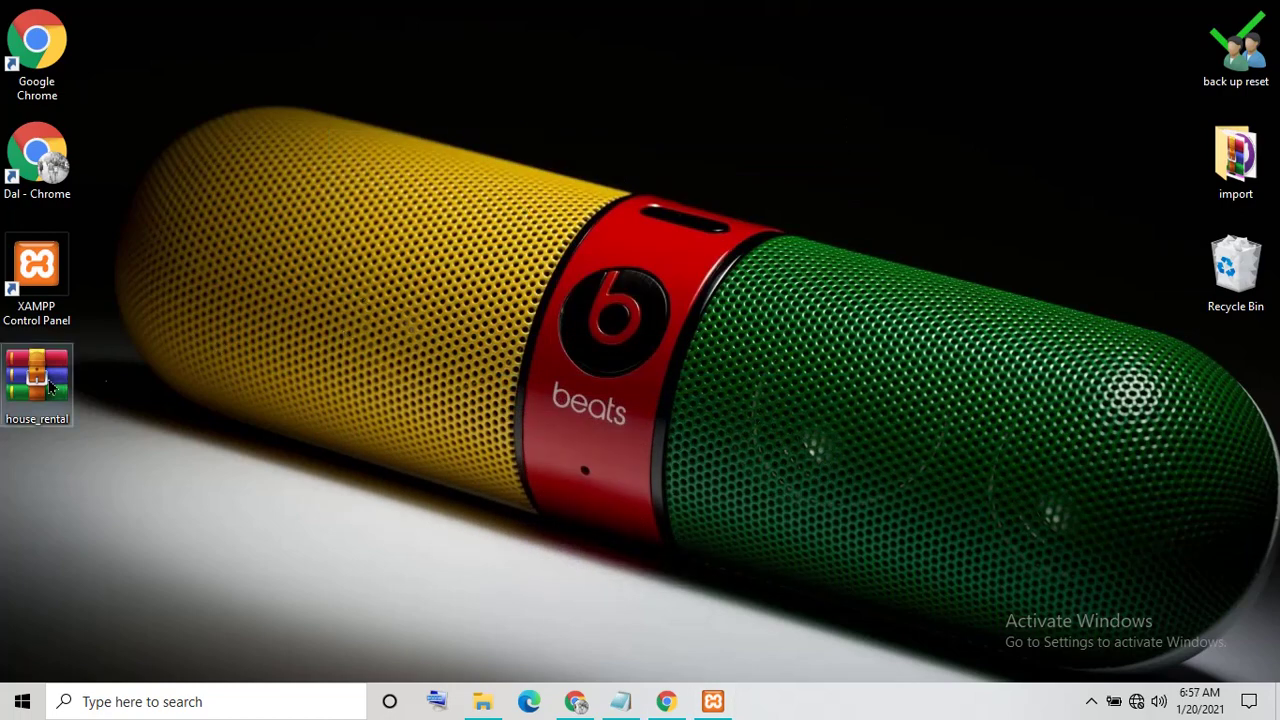
Extract house_rental.zip to a house_rental folder and place that folder beside the archive
drag(52, 388, 428, 165)
right_click(428, 165)
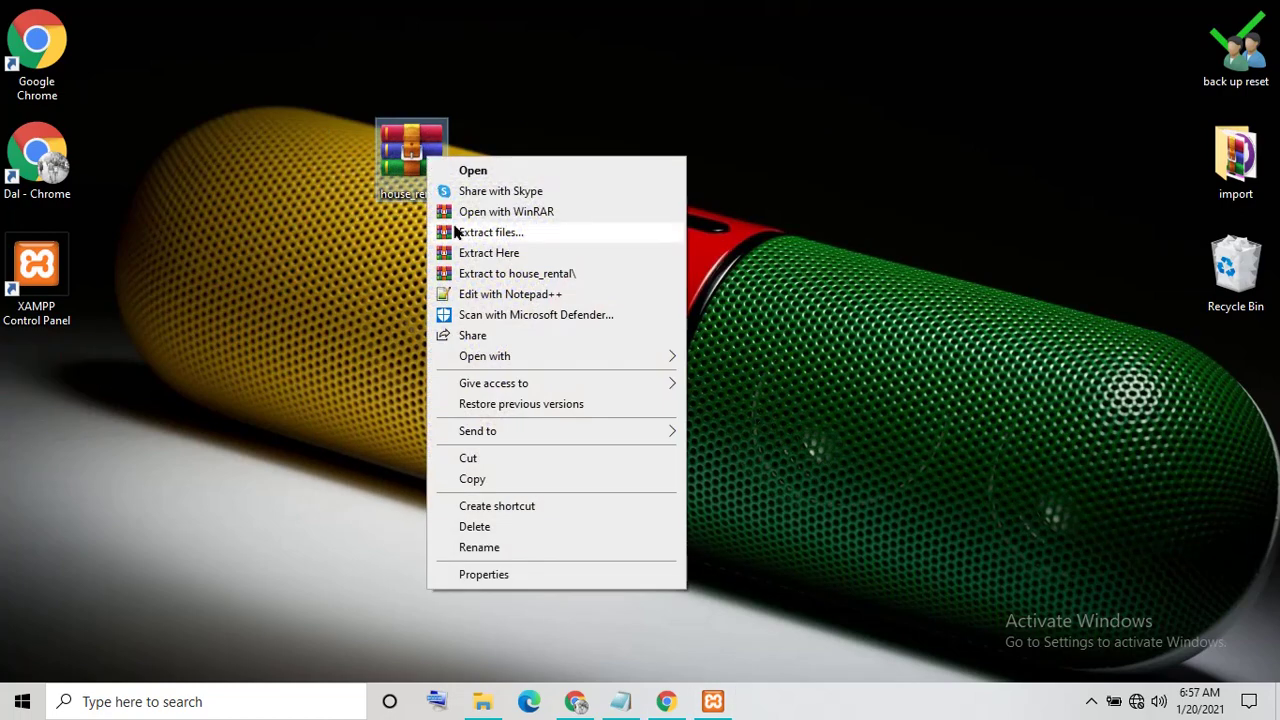
click(524, 274)
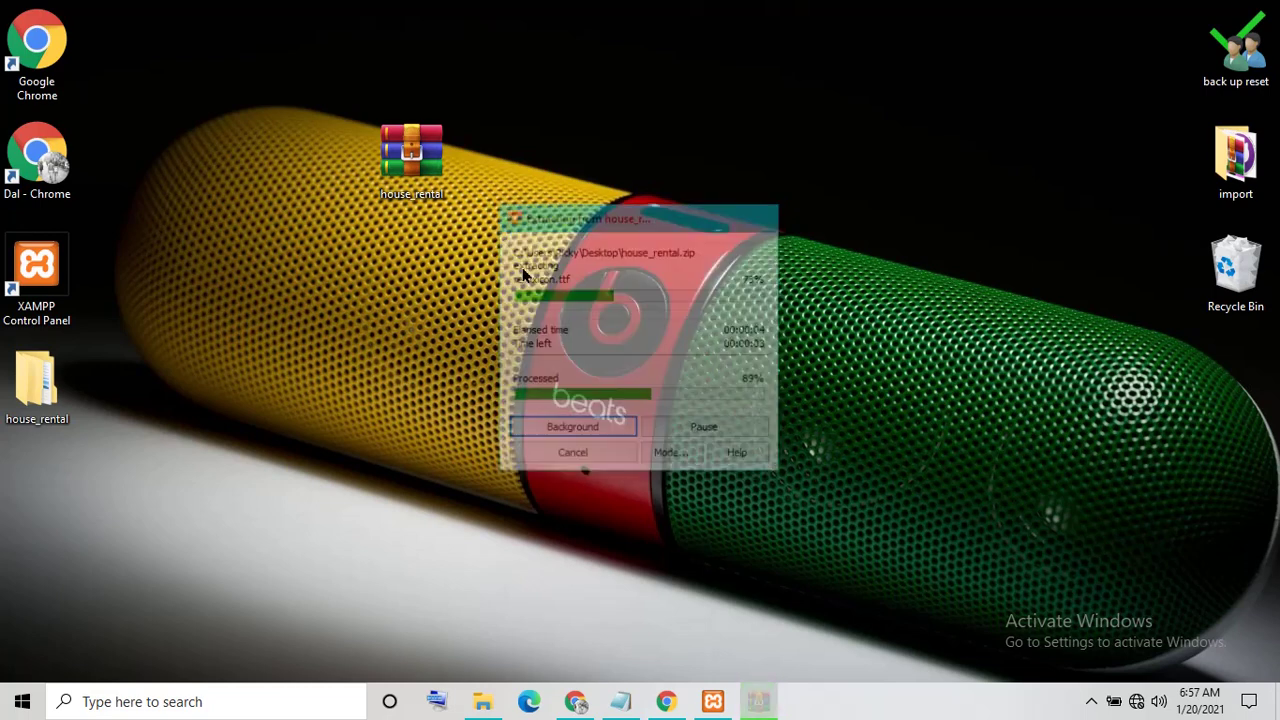
drag(37, 385, 510, 168)
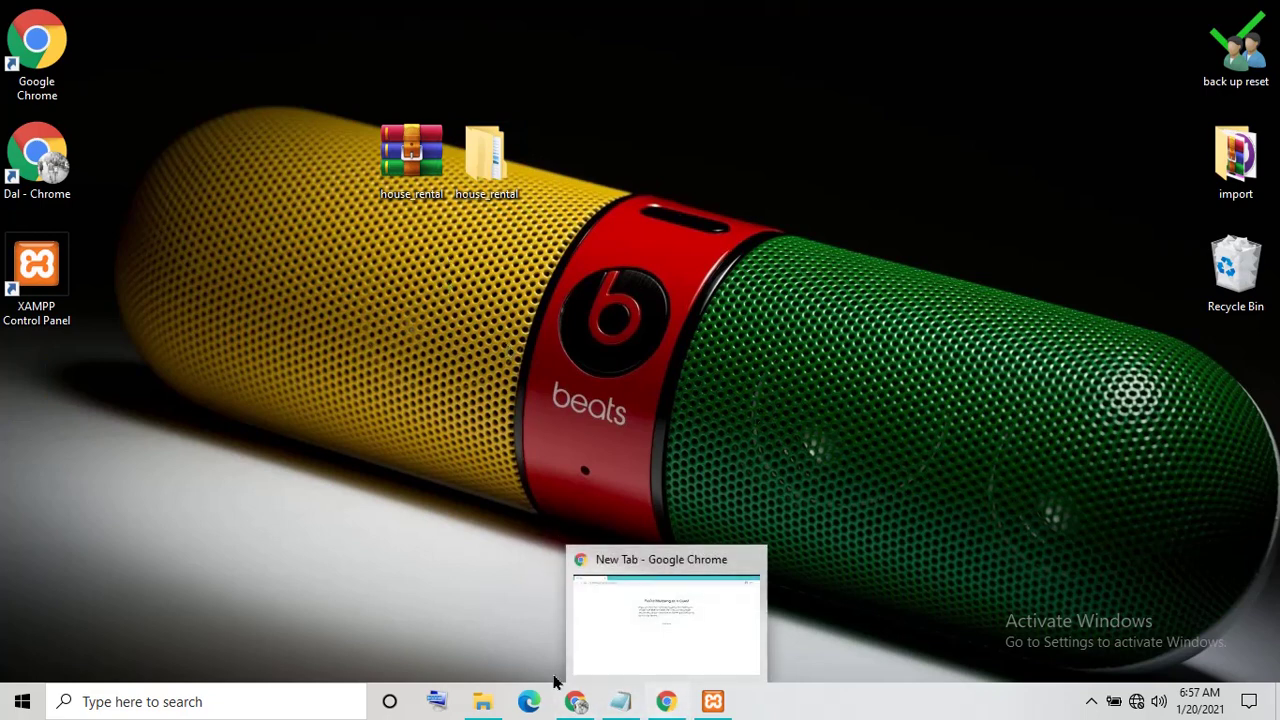
Clear the old note text and open a Google Chrome window from the desktop
click(619, 704)
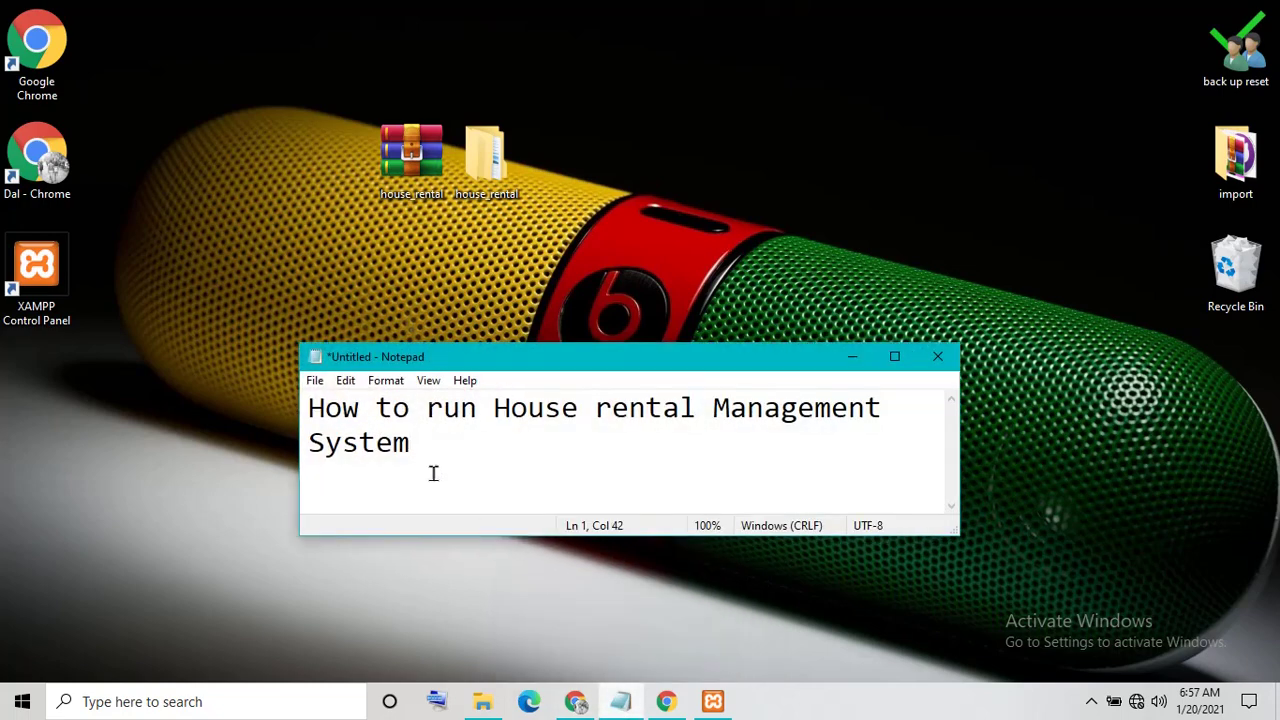
drag(433, 473, 248, 395)
key(BackSpace)
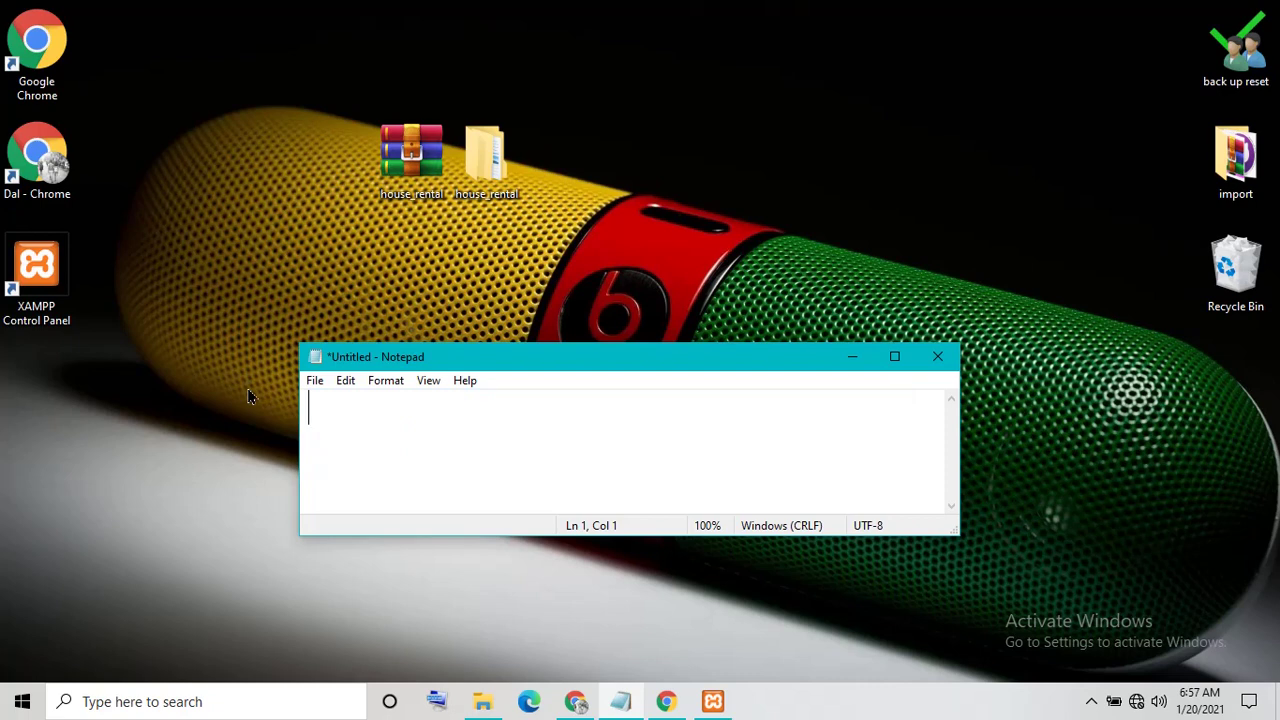
key(ctrl+n)
double_click(40, 85)
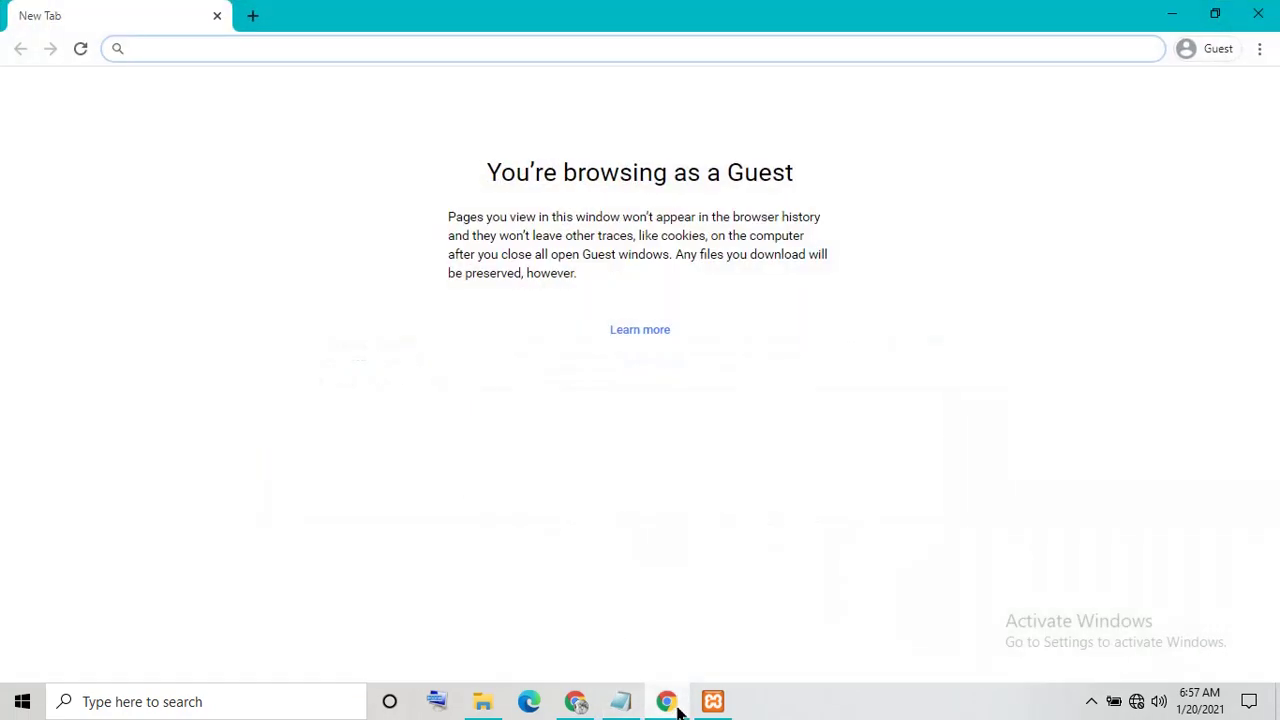
Type the reminder 'type localhost any browser' into the note
click(622, 701)
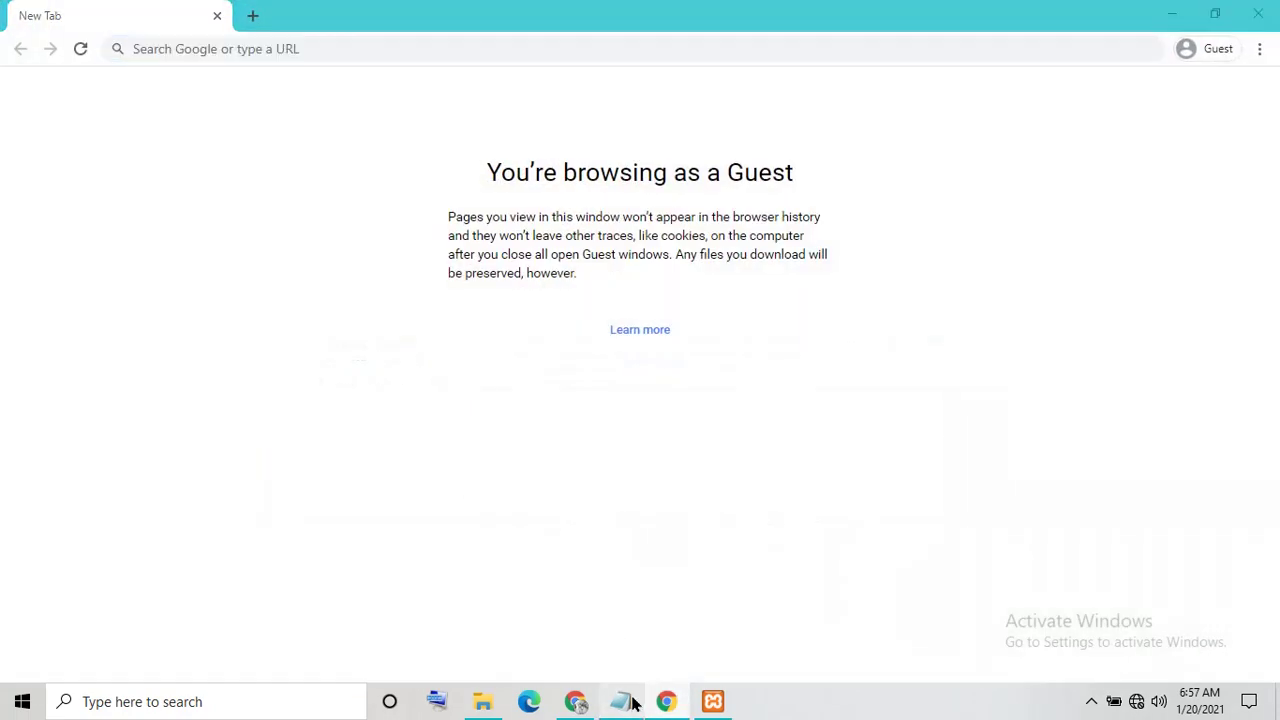
text(typ)
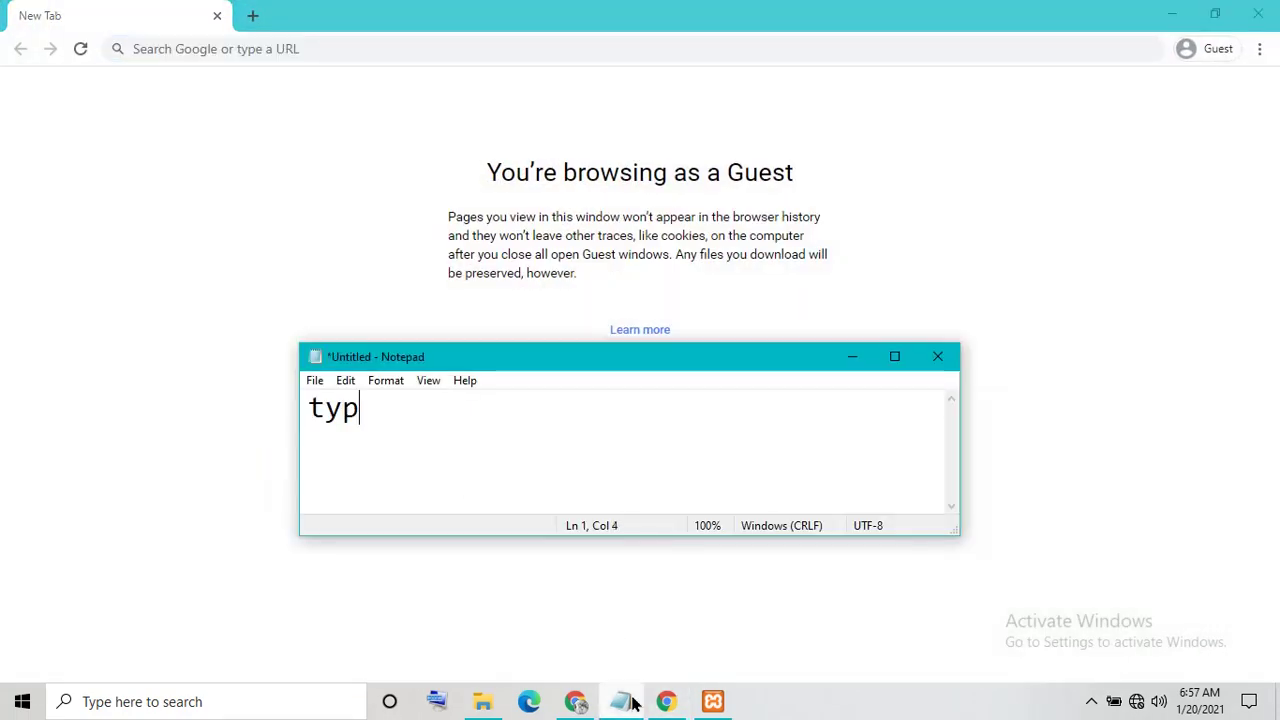
text(e localhost)
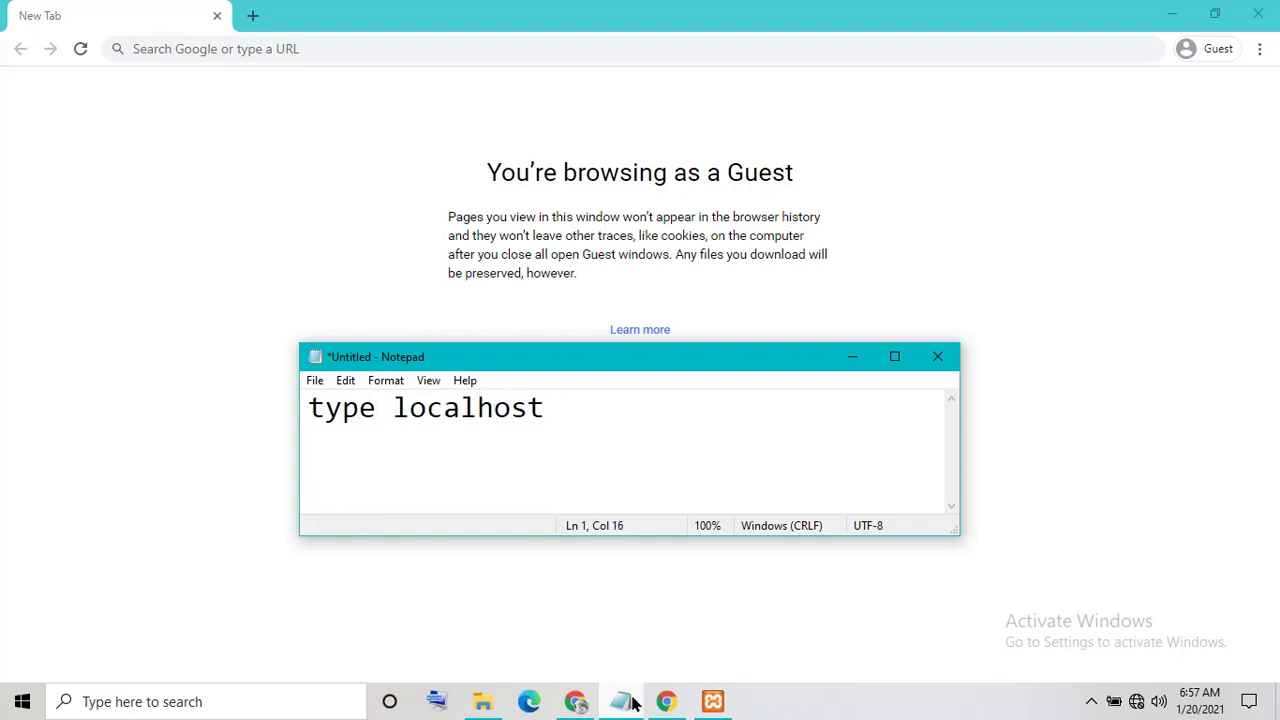
text( aby \\\\)
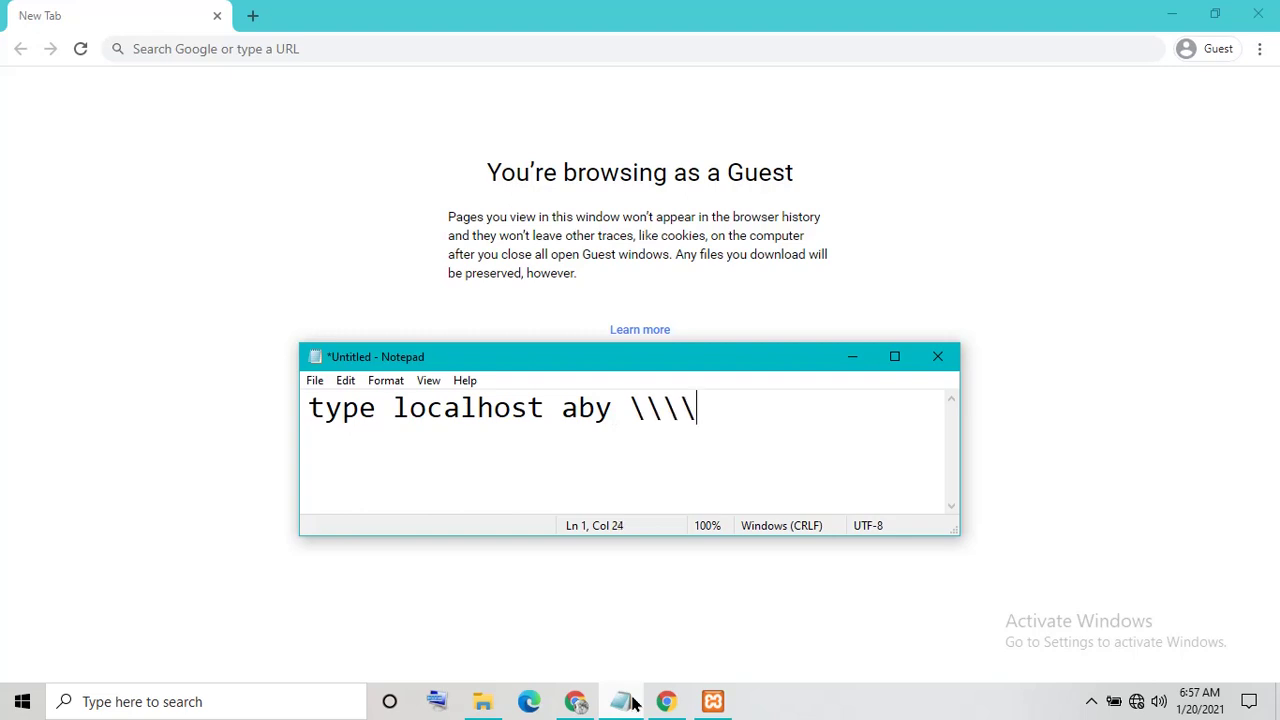
key(BackSpace)
key(BackSpace)
key(BackSpace)
key(BackSpace)
key(BackSpace)
key(BackSpace)
key(BackSpace)
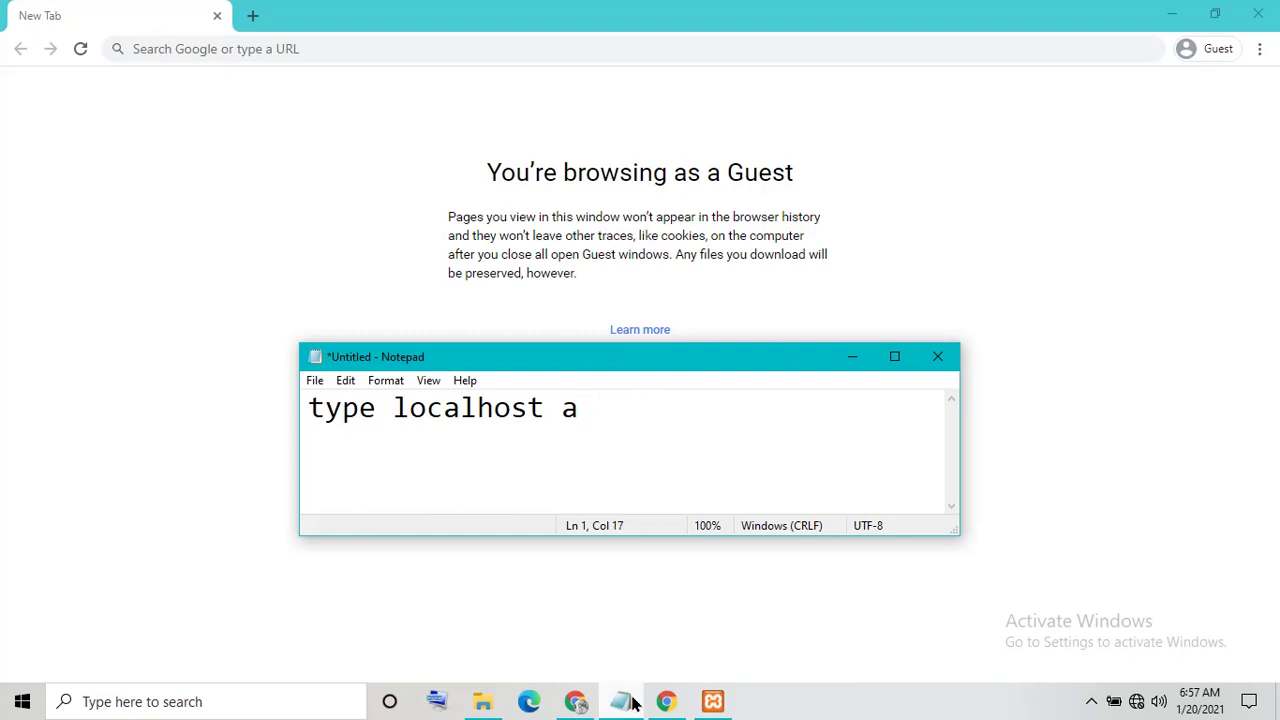
text(ny browser)
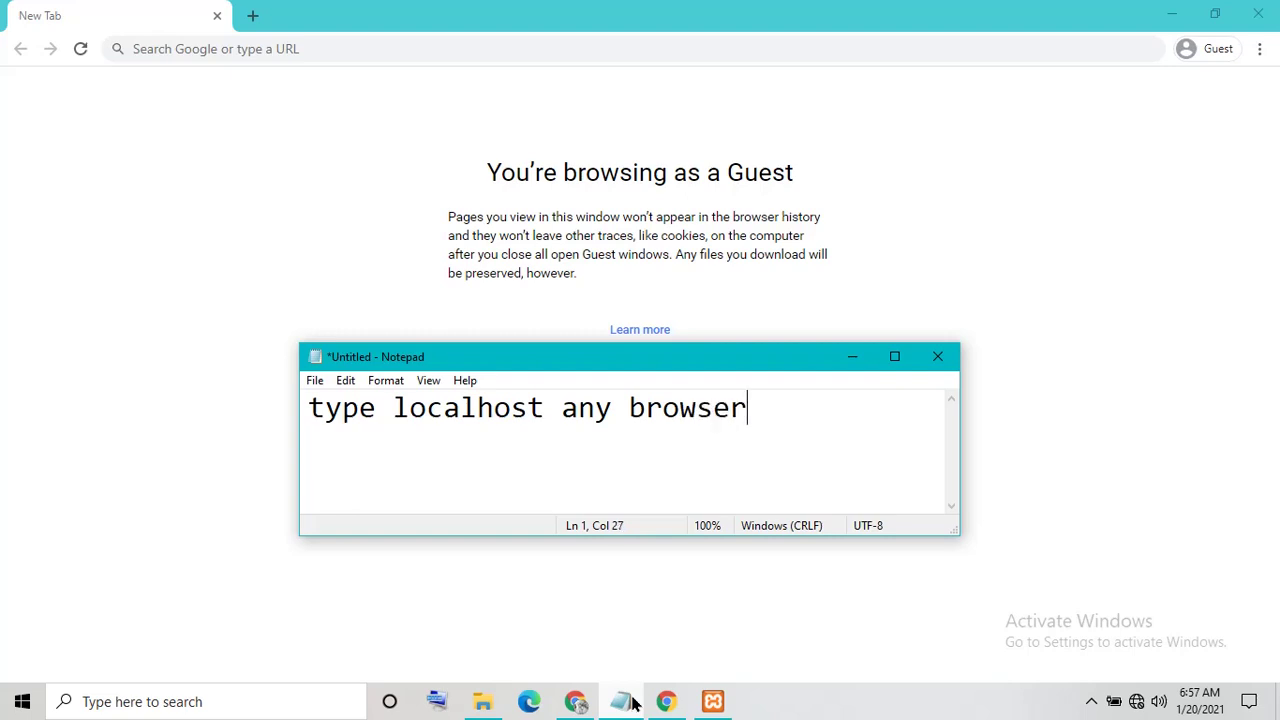
Load localhost in Chrome and follow the XAMPP dashboard's phpMyAdmin link
click(214, 50)
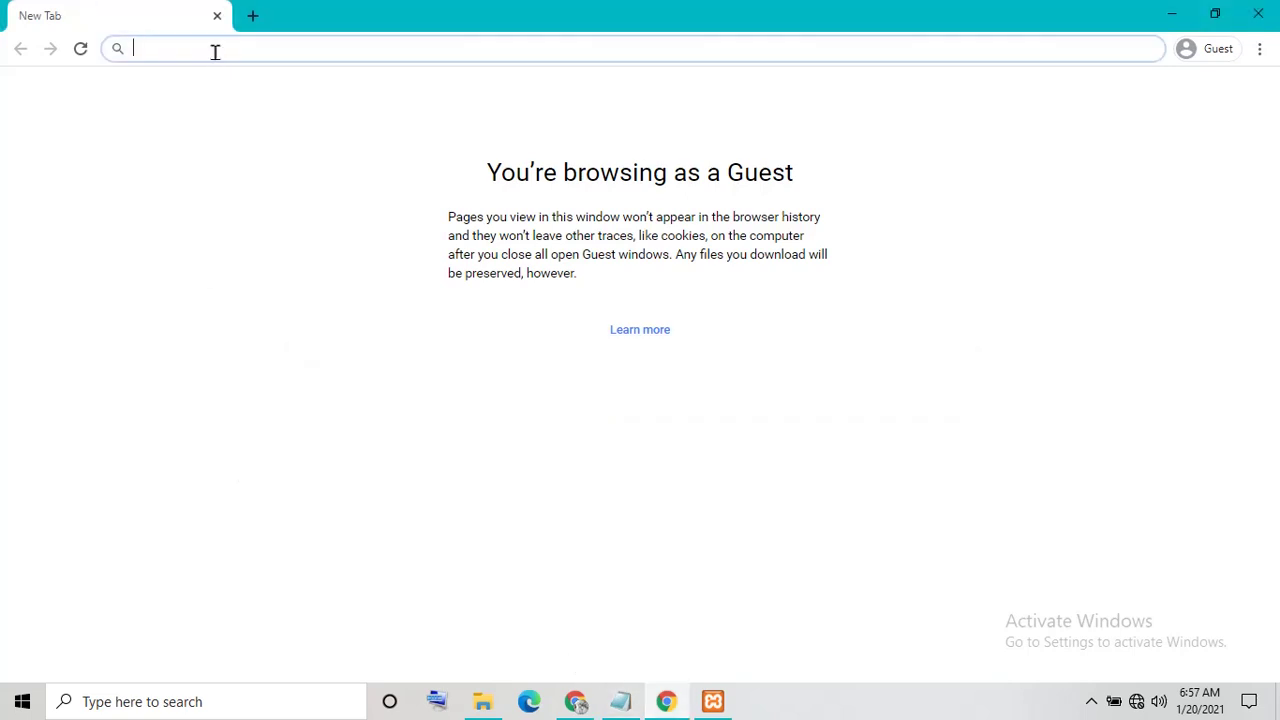
text(localhost)
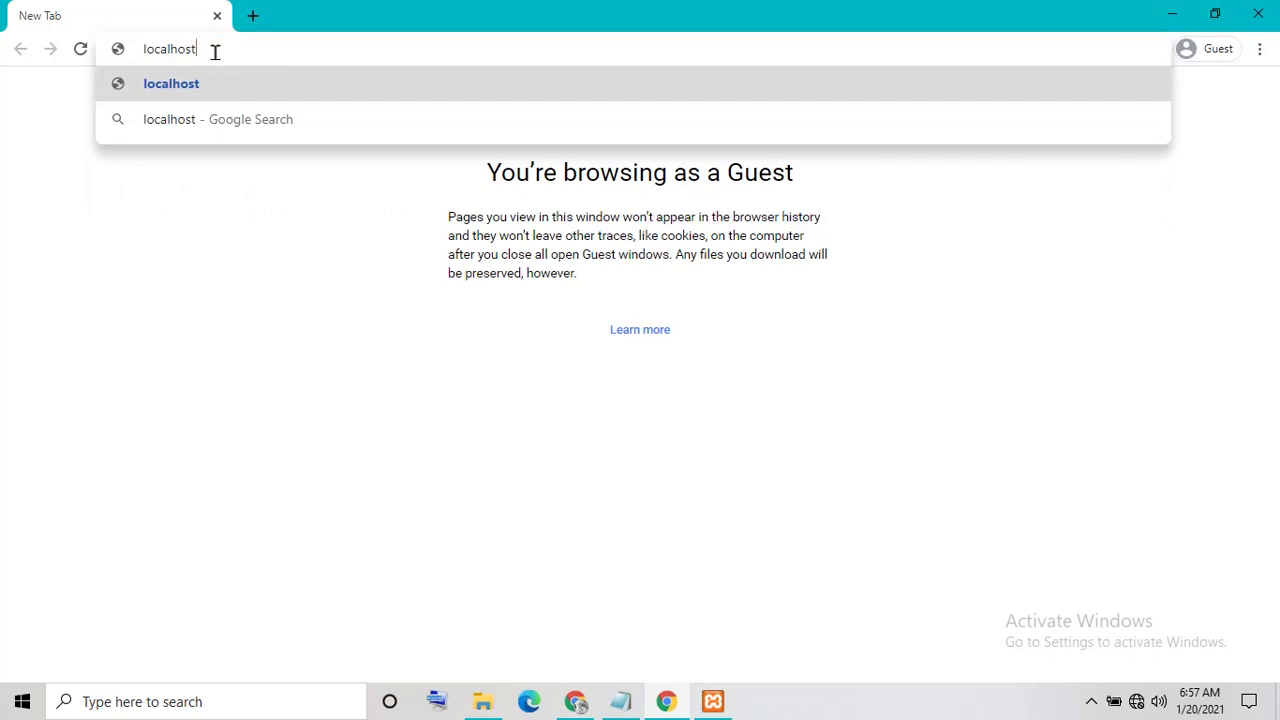
key(Return)
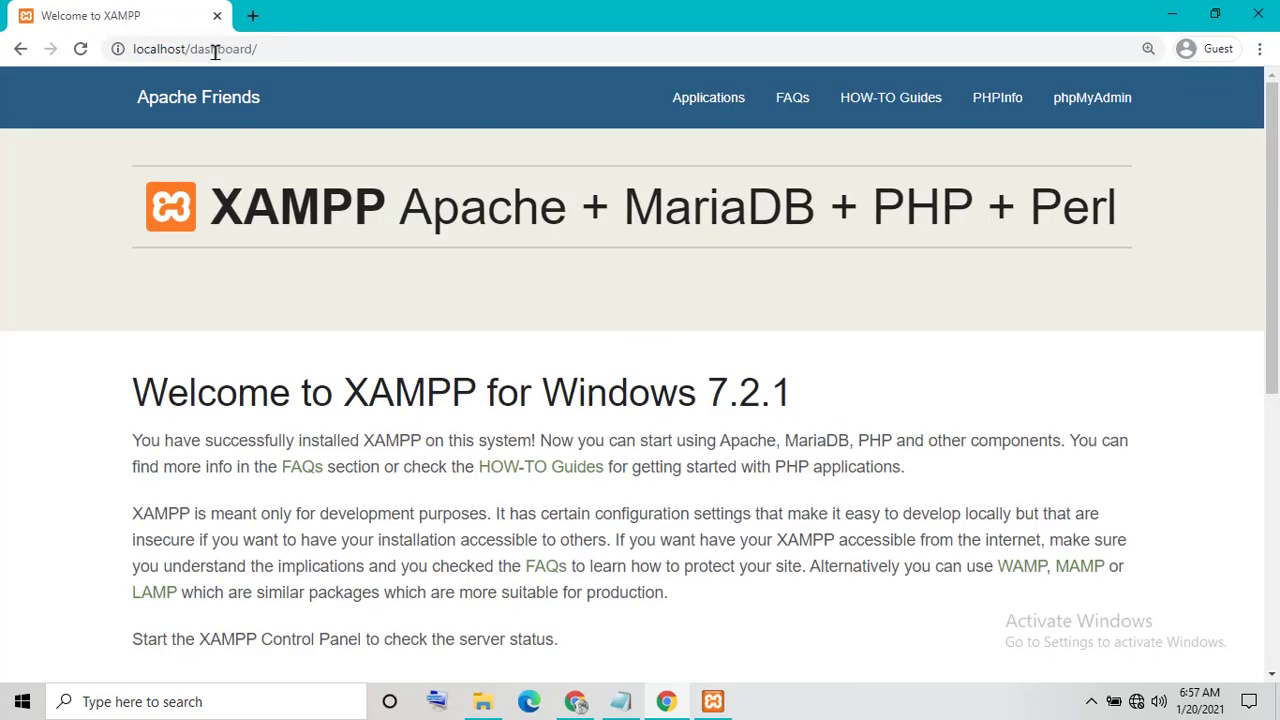
click(1133, 112)
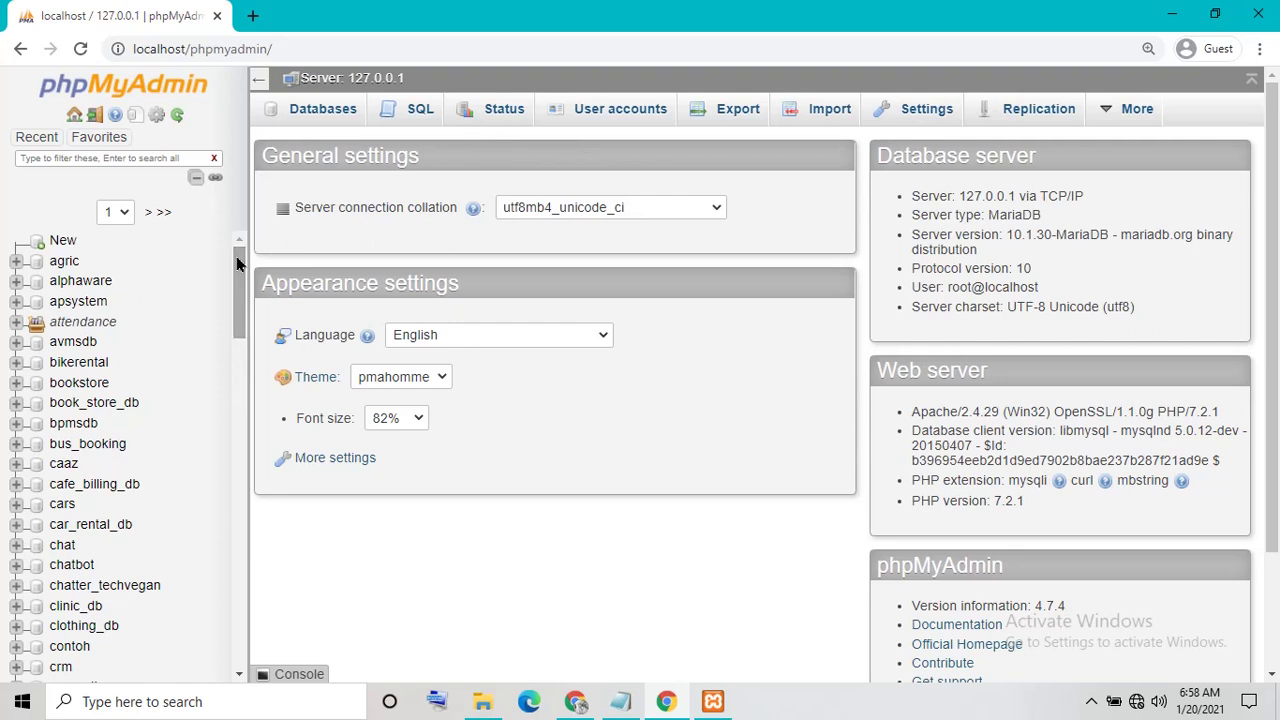
Open phpMyAdmin's Databases page, then overwrite the note's text with 'Create database'
click(59, 245)
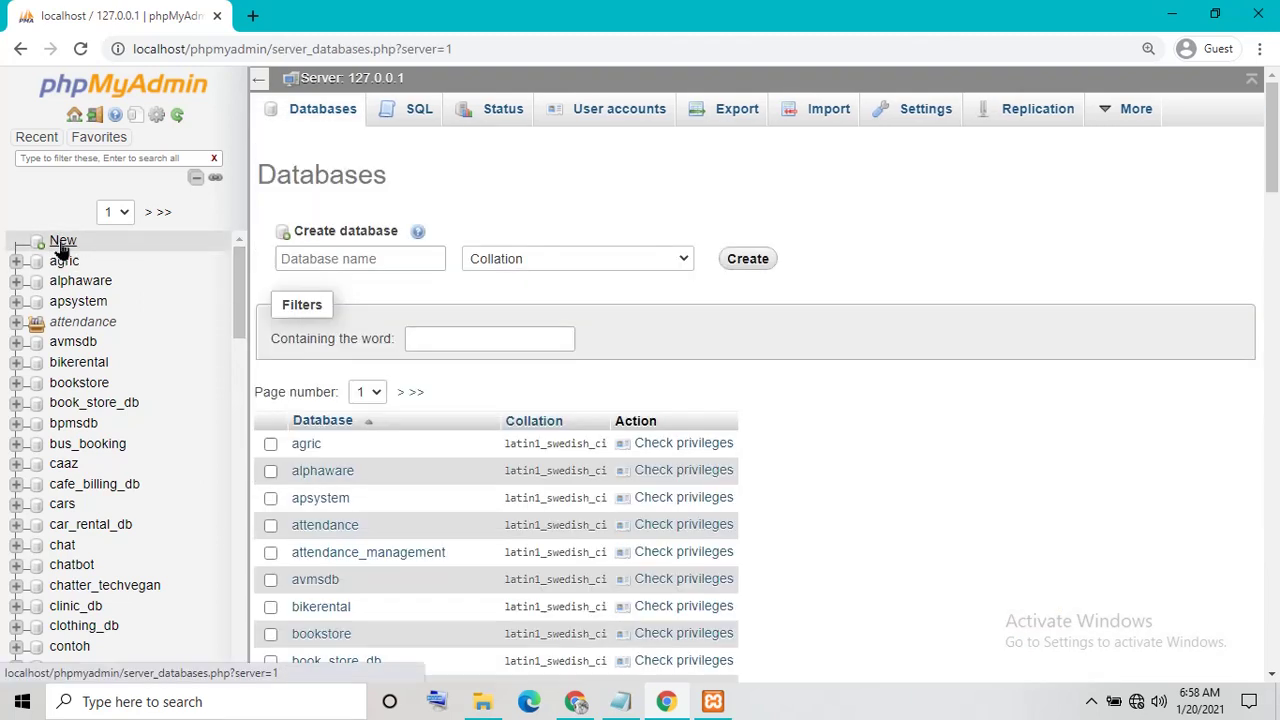
click(620, 701)
drag(783, 416, 307, 451)
text(Cr)
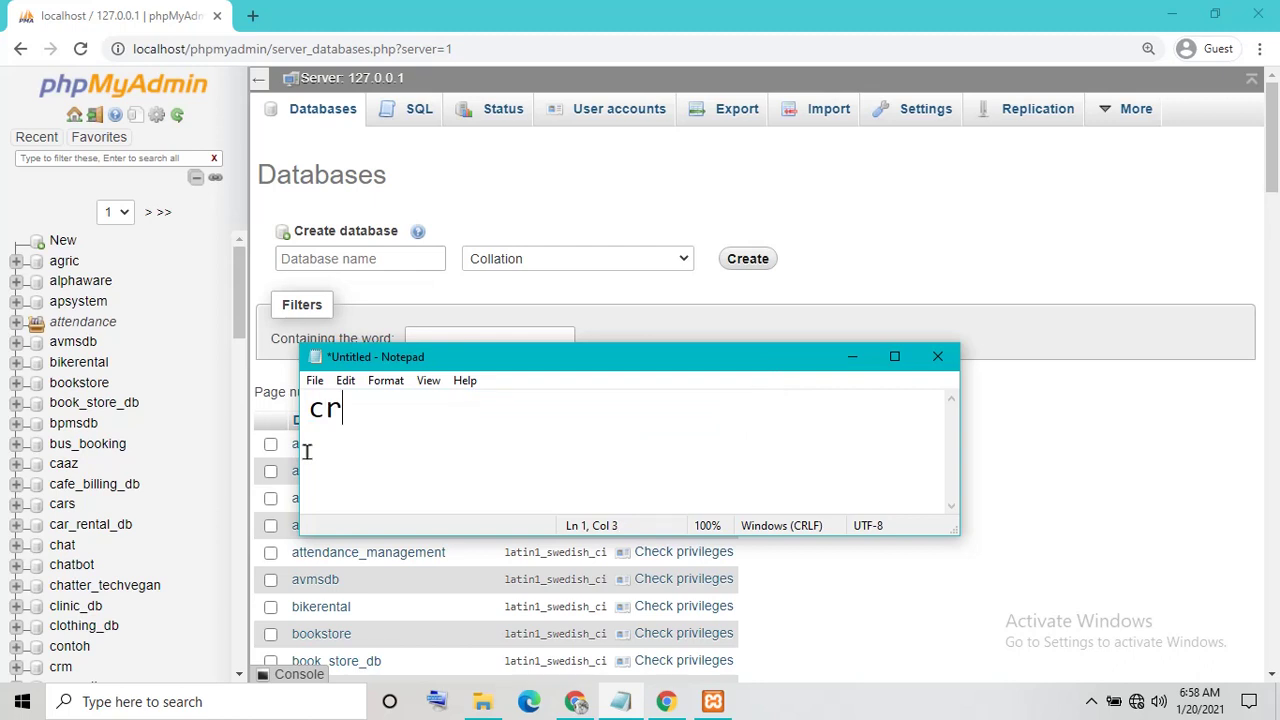
text(eate data)
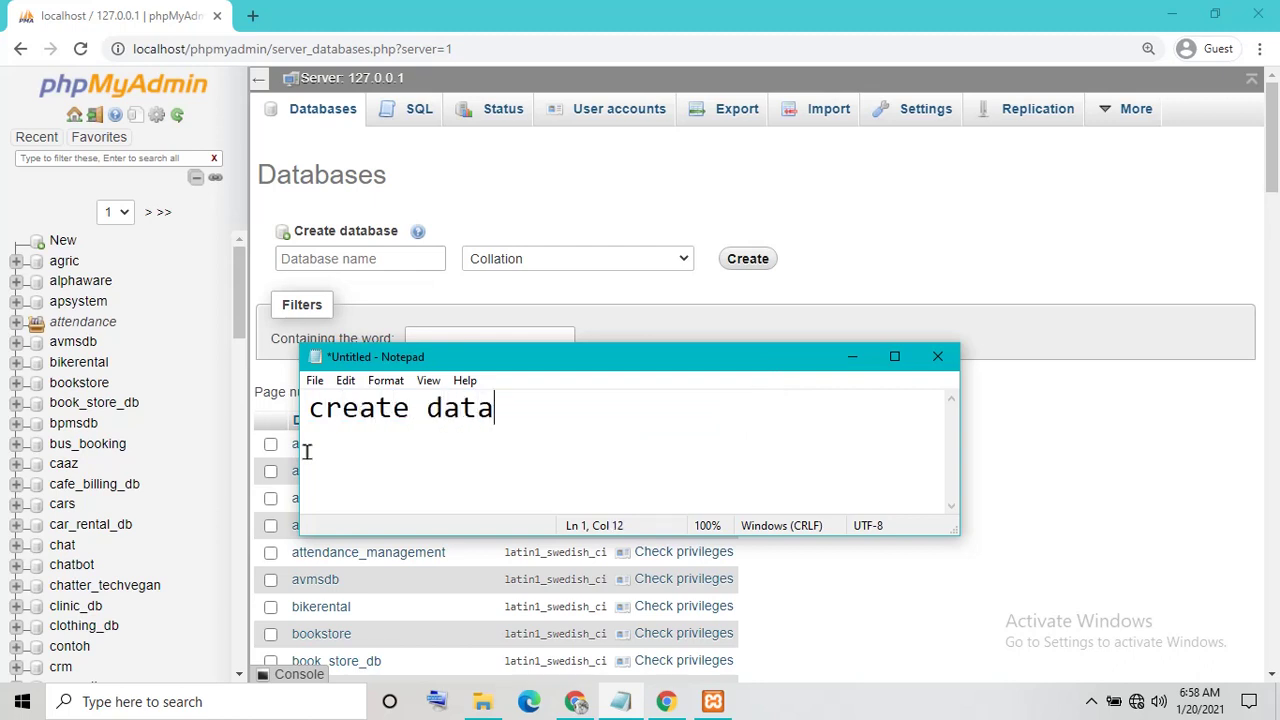
text(base)
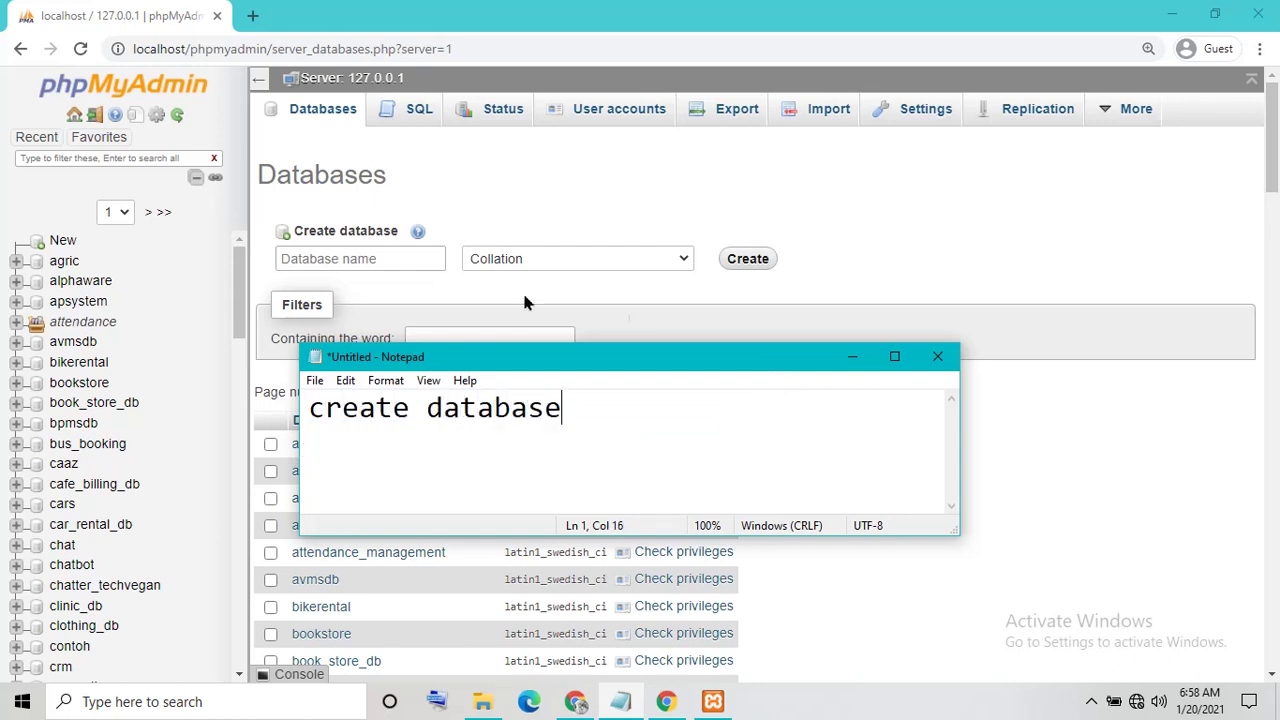
Browse to Desktop > house_rental > house_rental > database in File Explorer
click(852, 356)
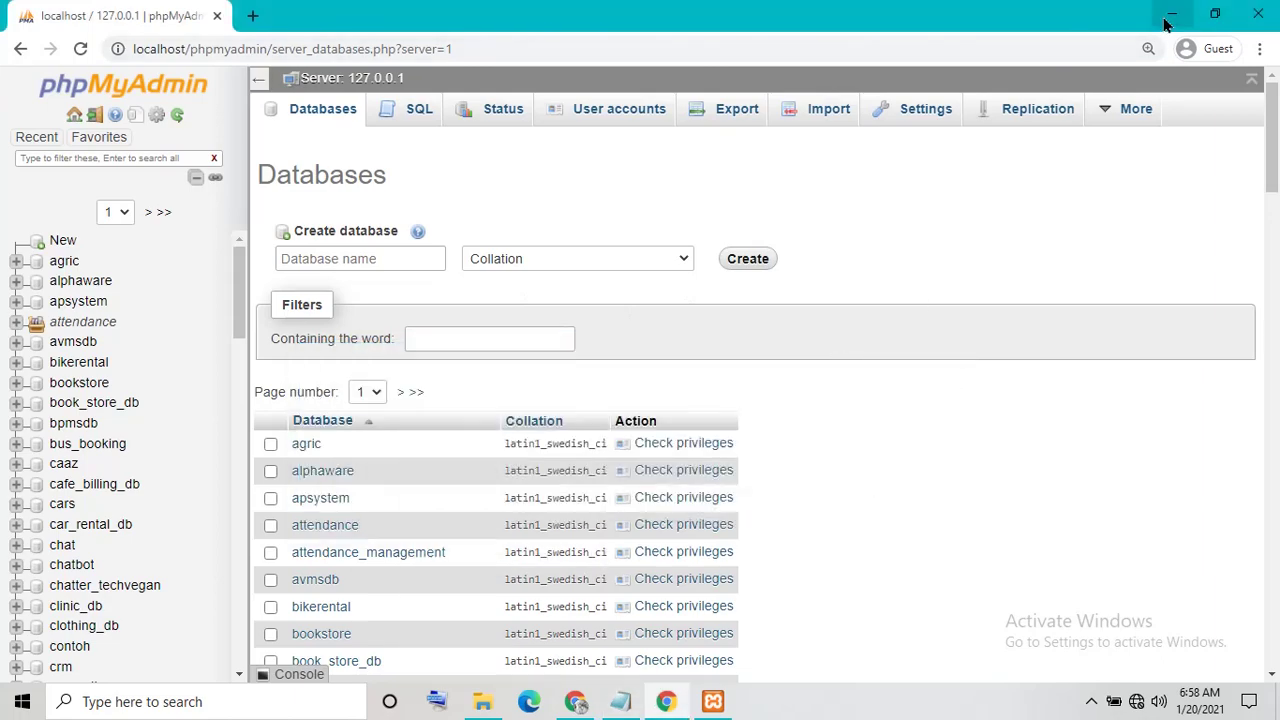
click(1166, 24)
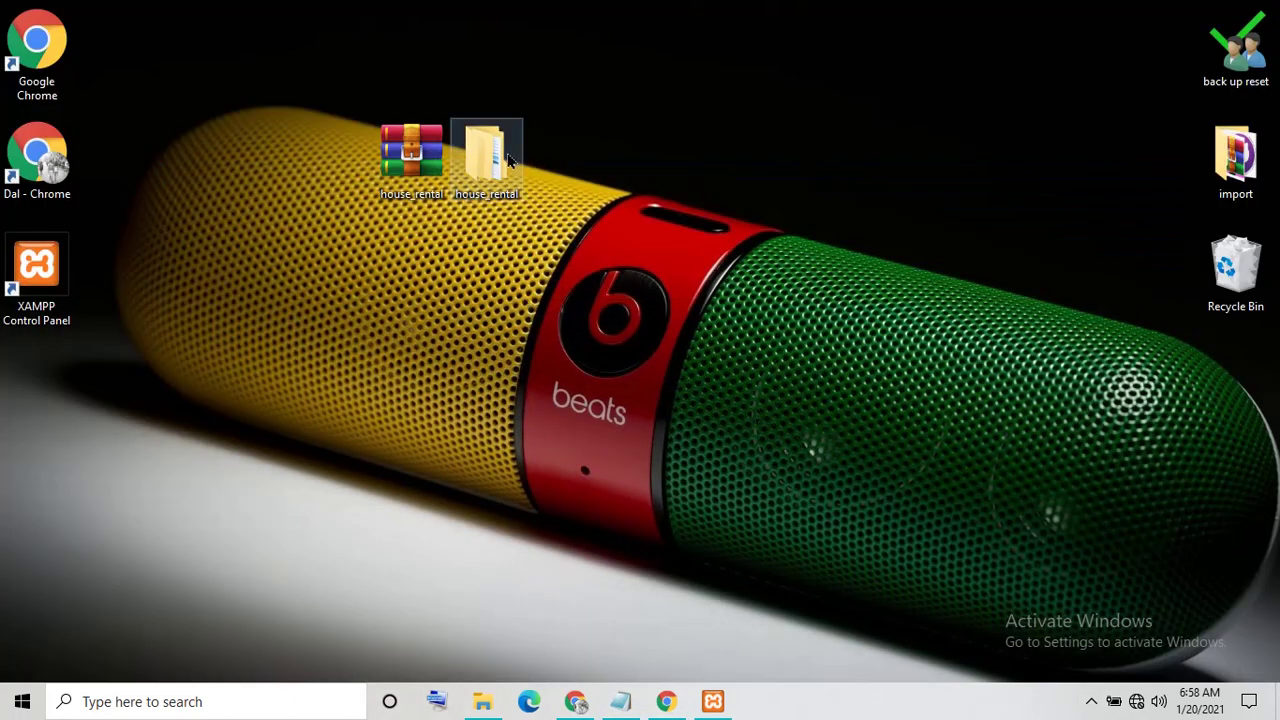
right_click(505, 155)
click(549, 168)
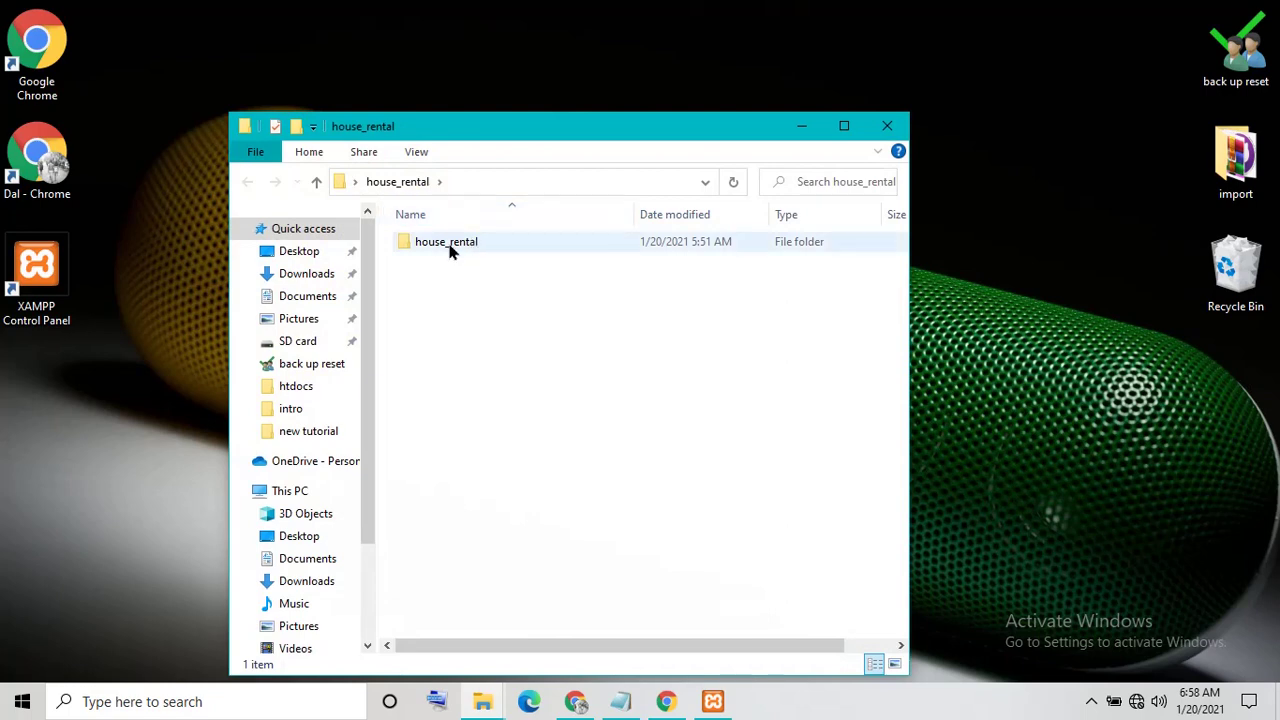
double_click(449, 248)
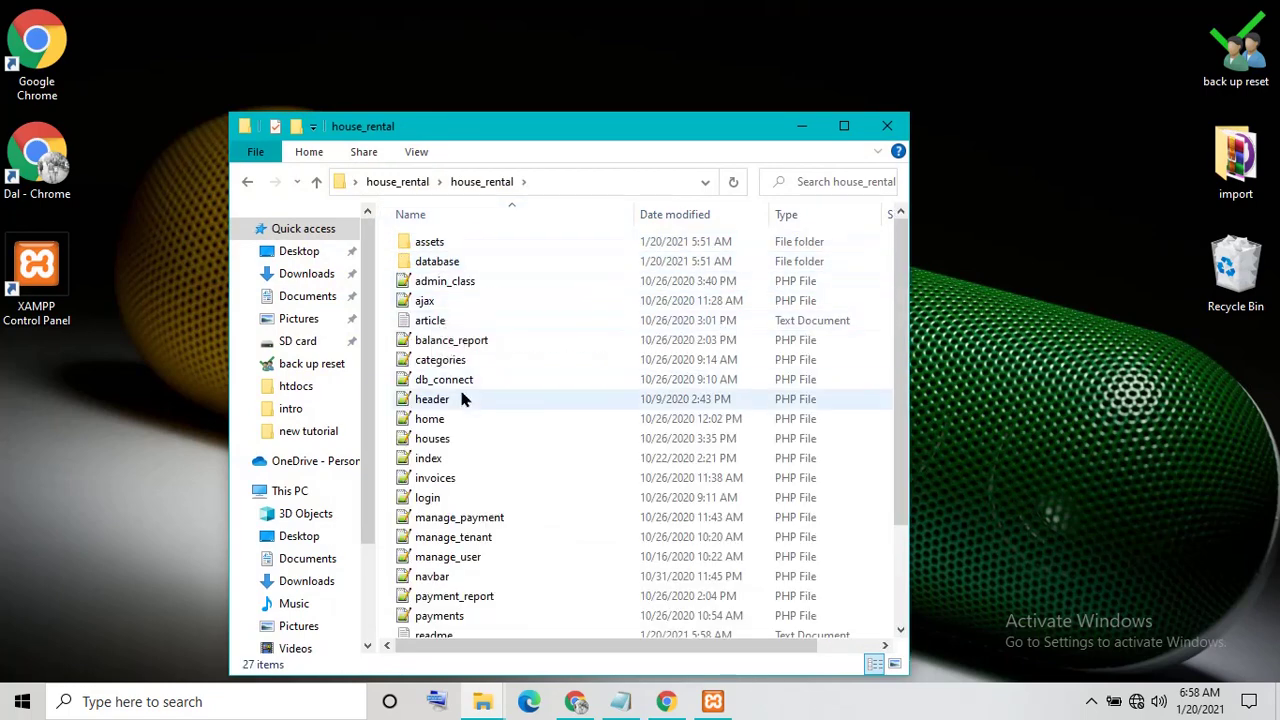
double_click(445, 265)
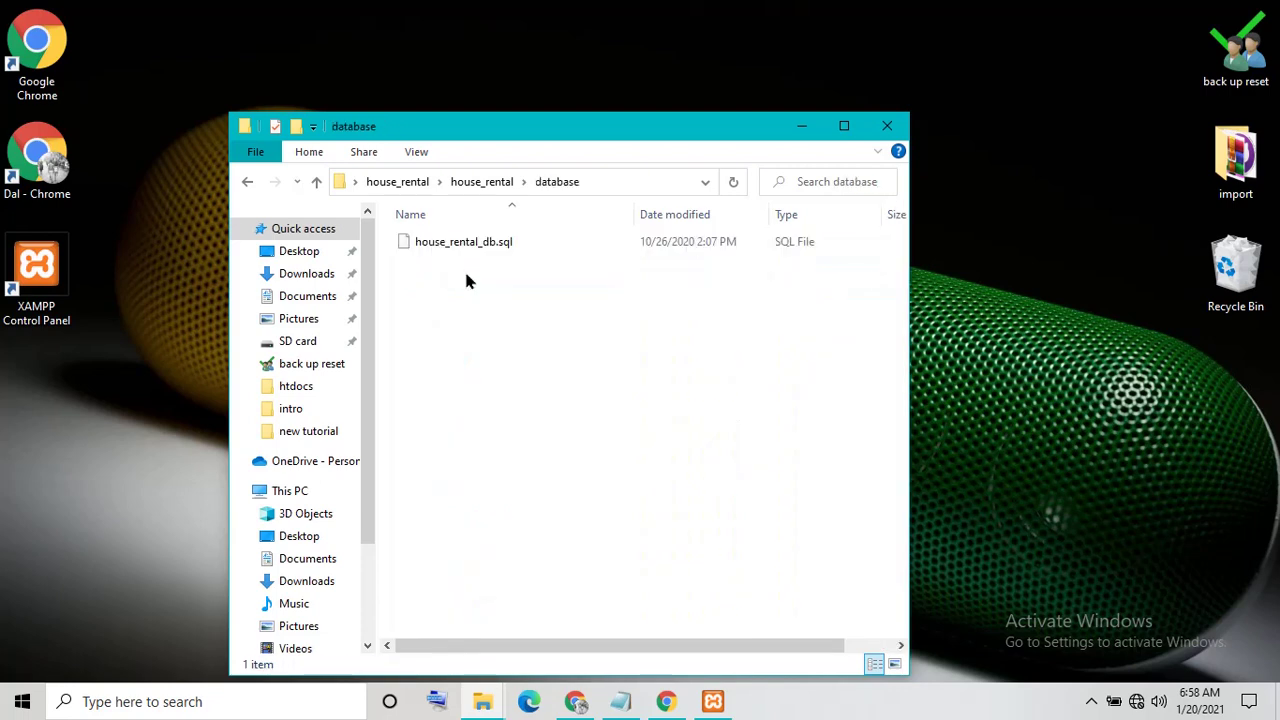
Copy the name house_rental_db from house_rental_db.sql's rename field and return to phpMyAdmin
click(435, 252)
right_click(435, 252)
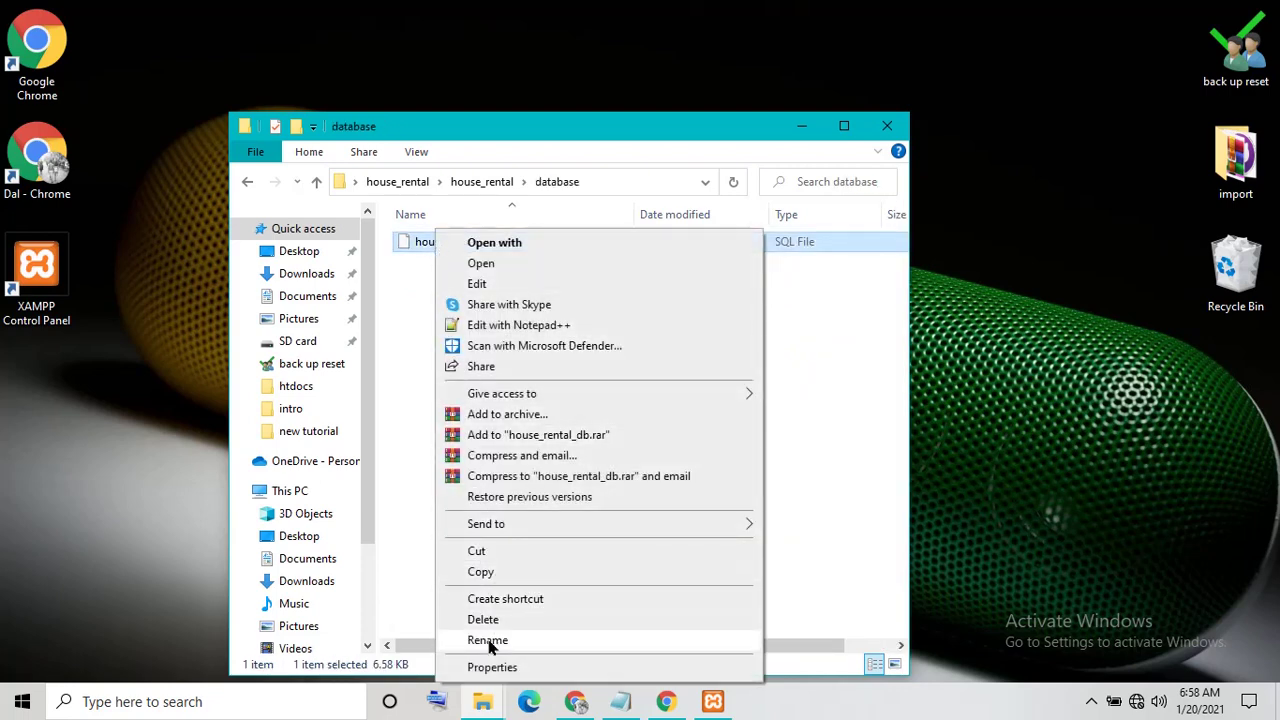
click(489, 642)
right_click(458, 242)
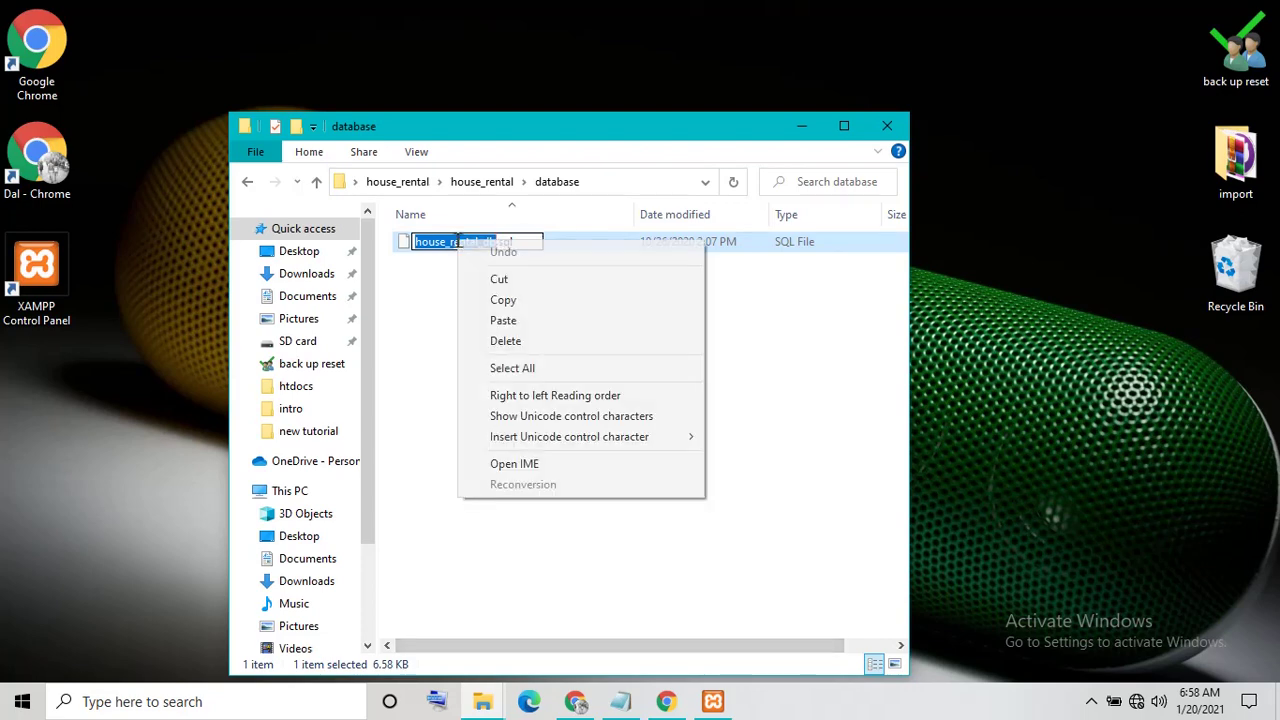
click(492, 303)
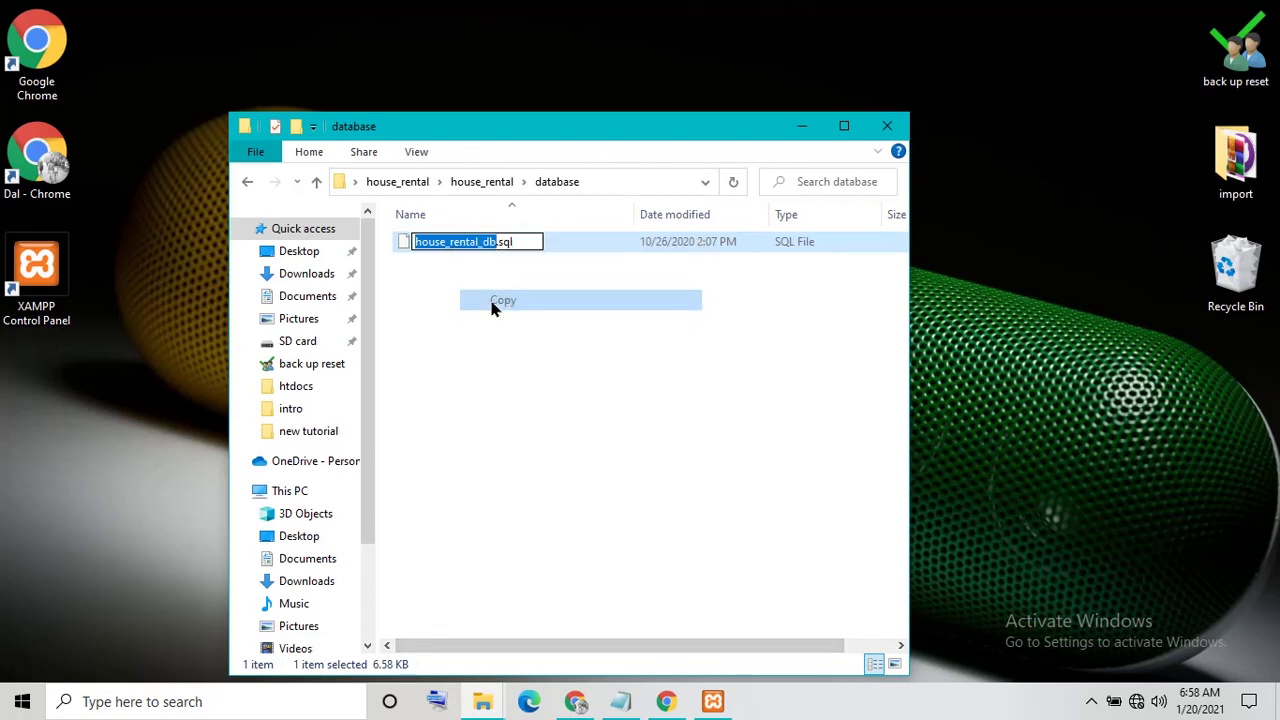
click(666, 701)
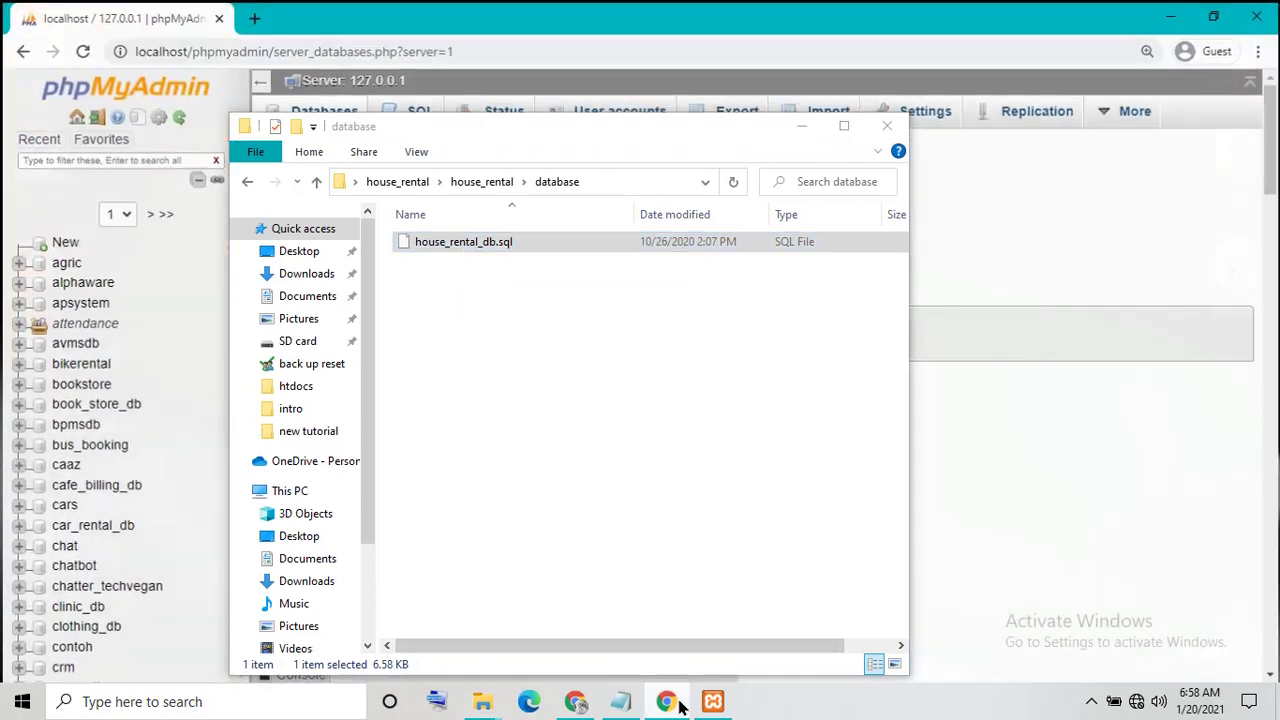
Paste house_rental_db as the new database name and create the database
click(541, 145)
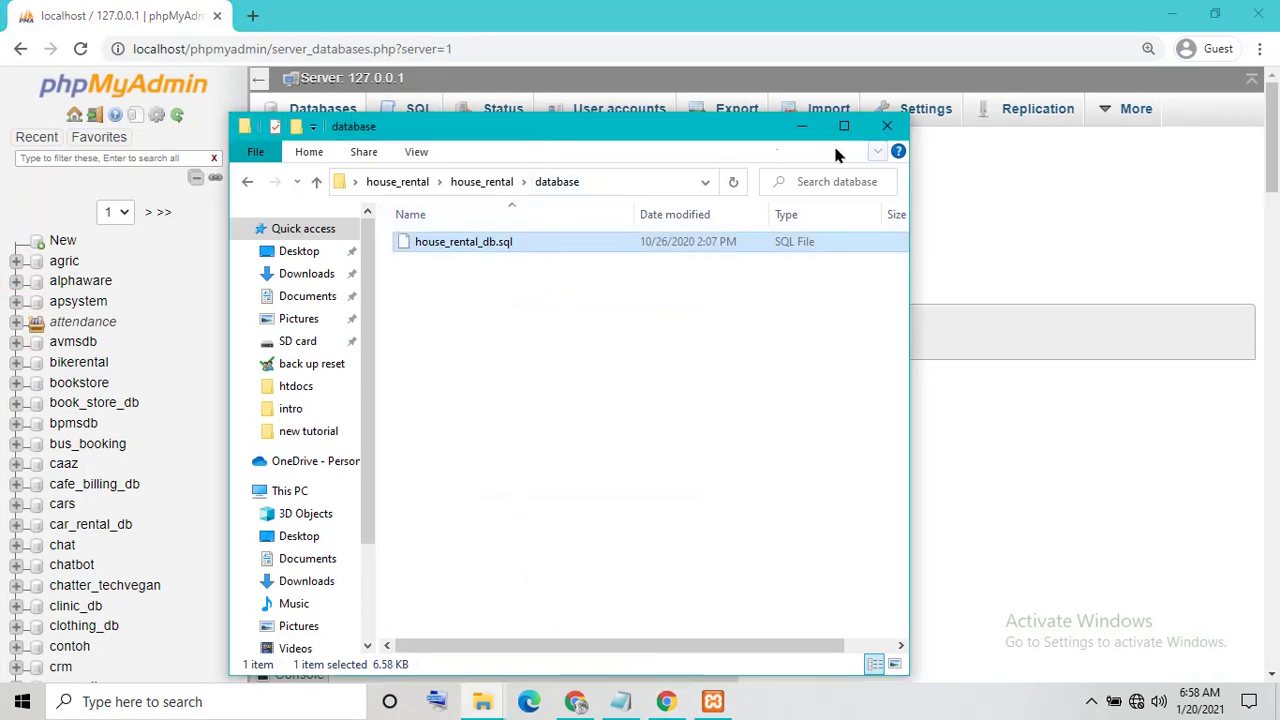
click(802, 126)
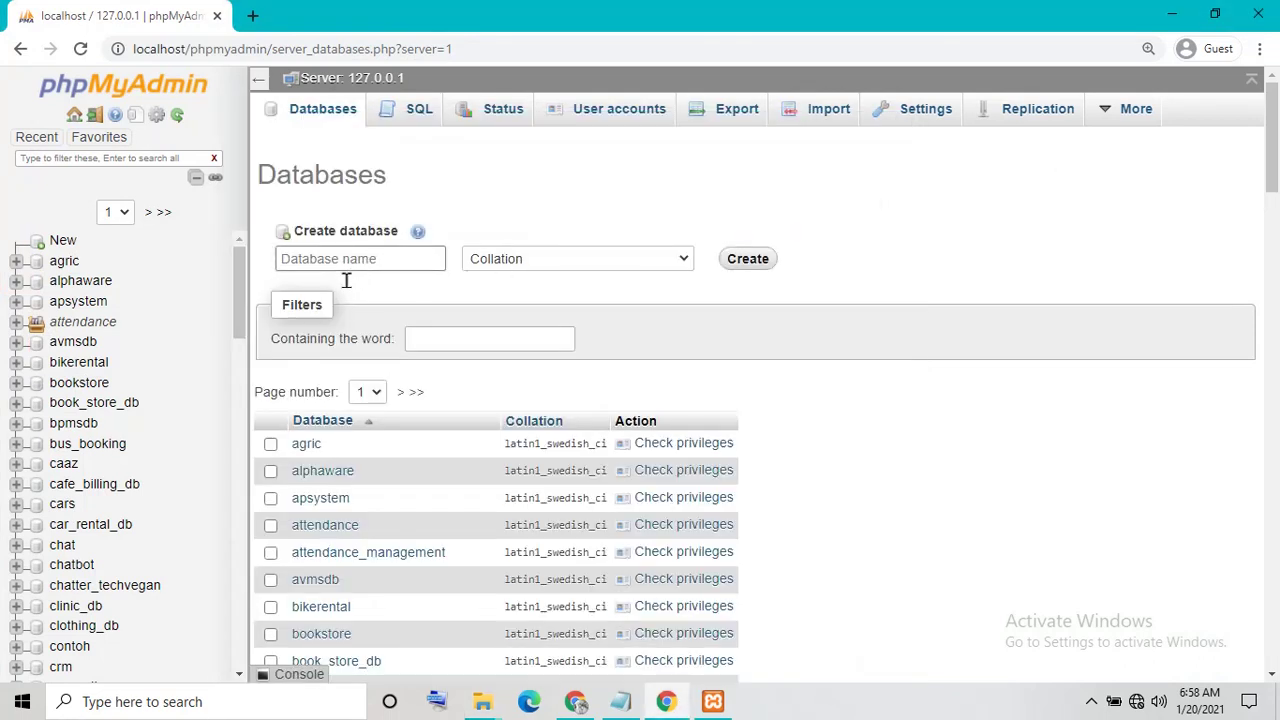
click(60, 242)
click(304, 258)
right_click(305, 257)
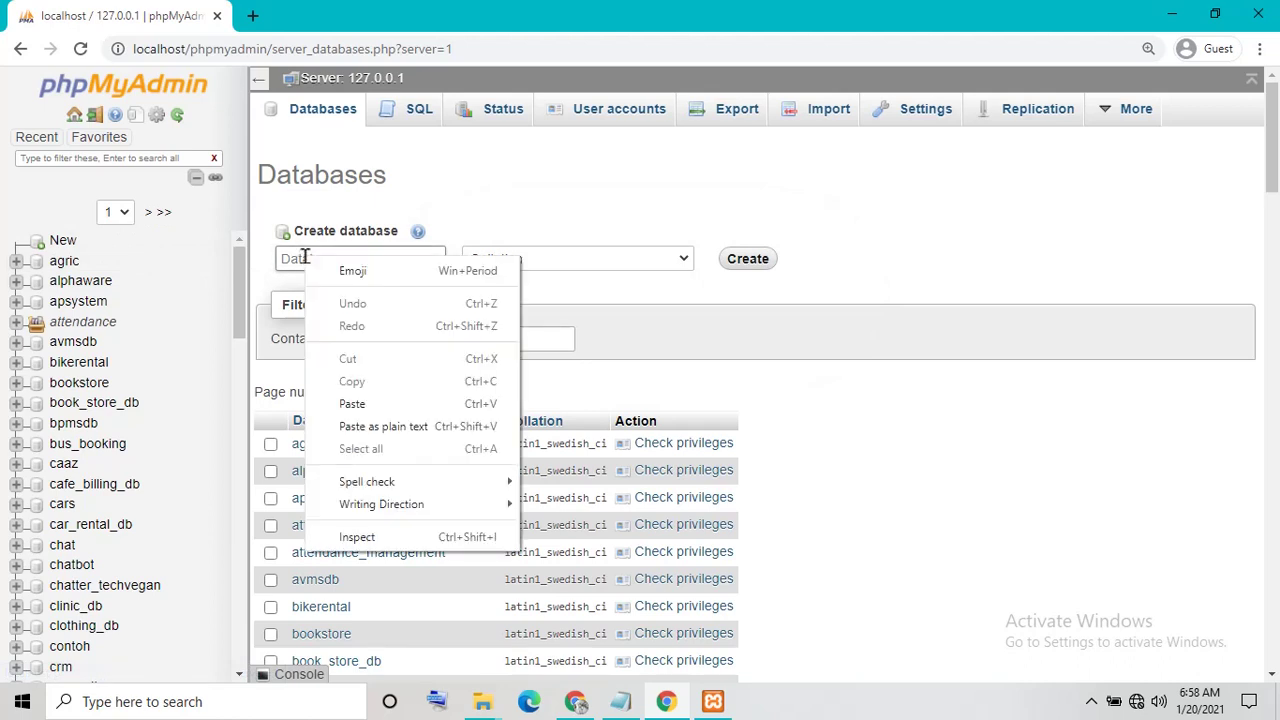
click(352, 404)
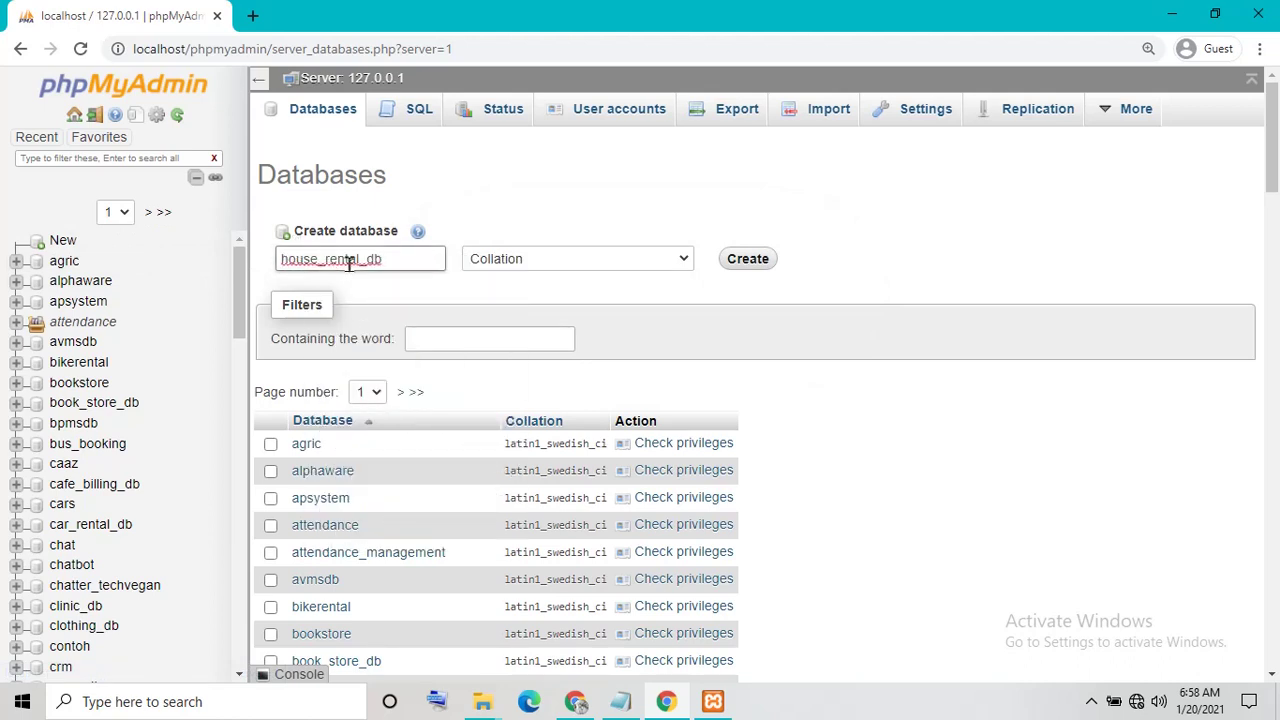
click(742, 262)
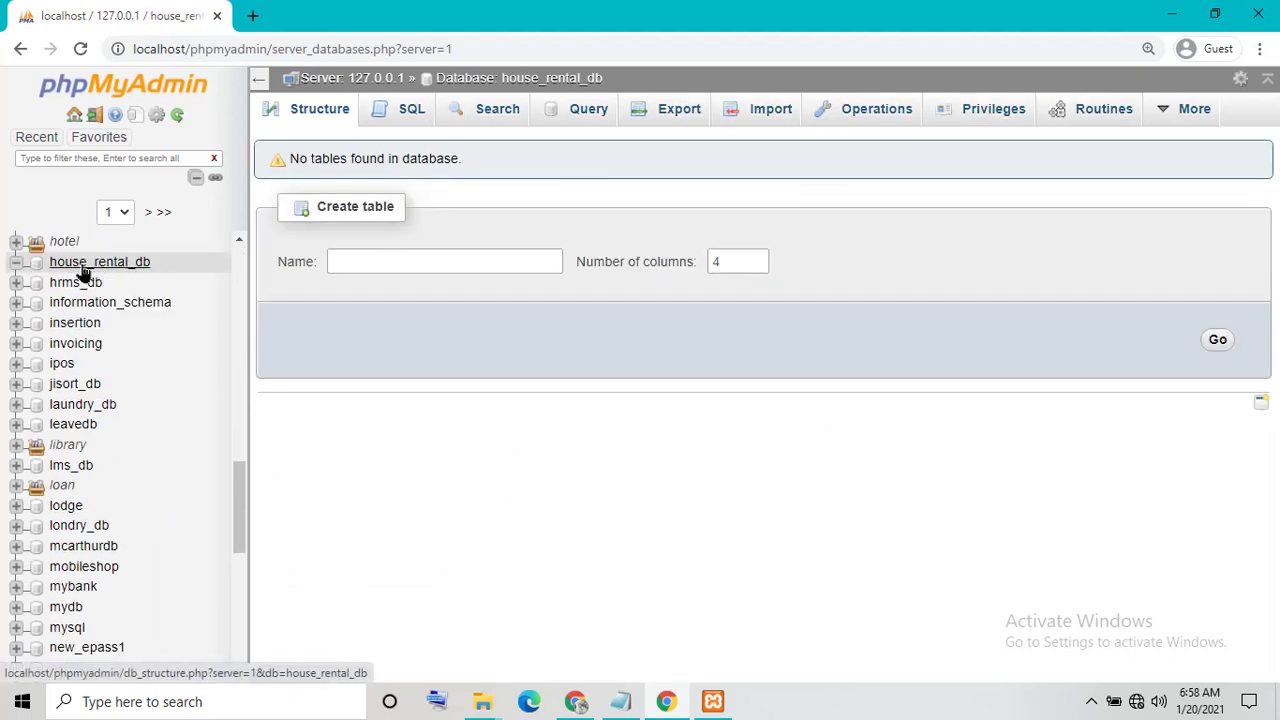
Open the Import page for house_rental_db, briefly checking the database folder window
click(762, 120)
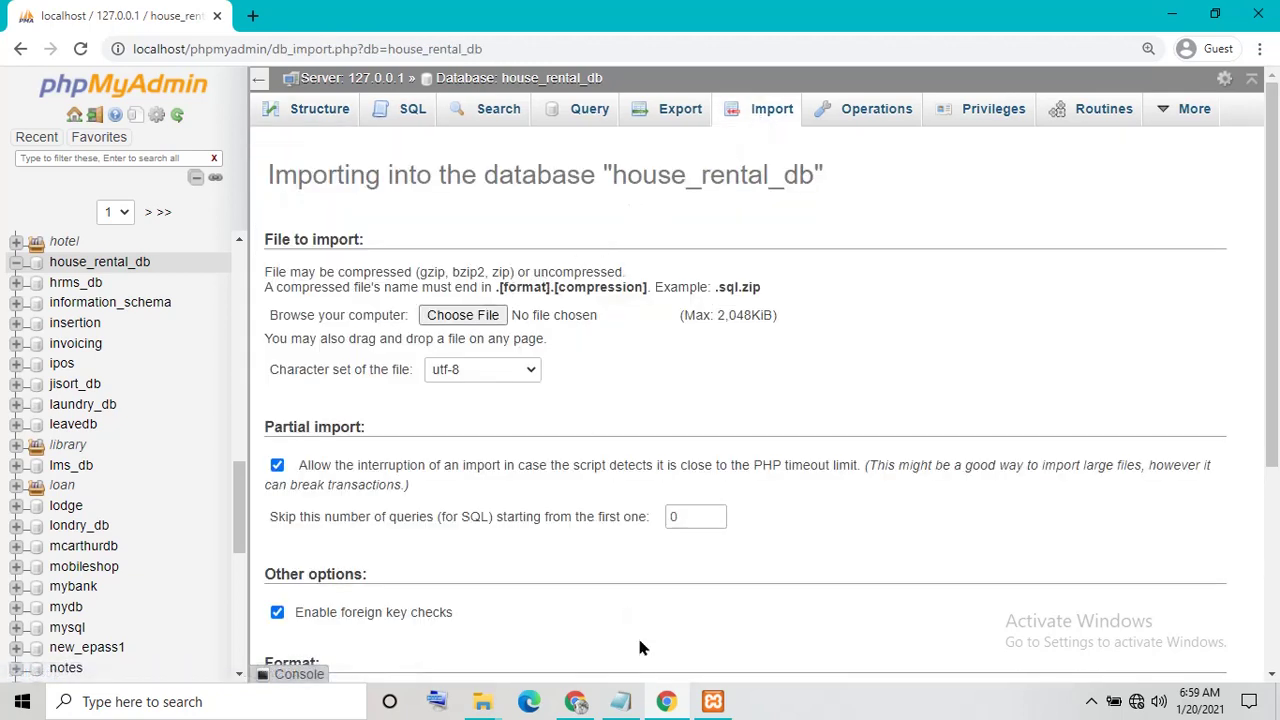
click(484, 706)
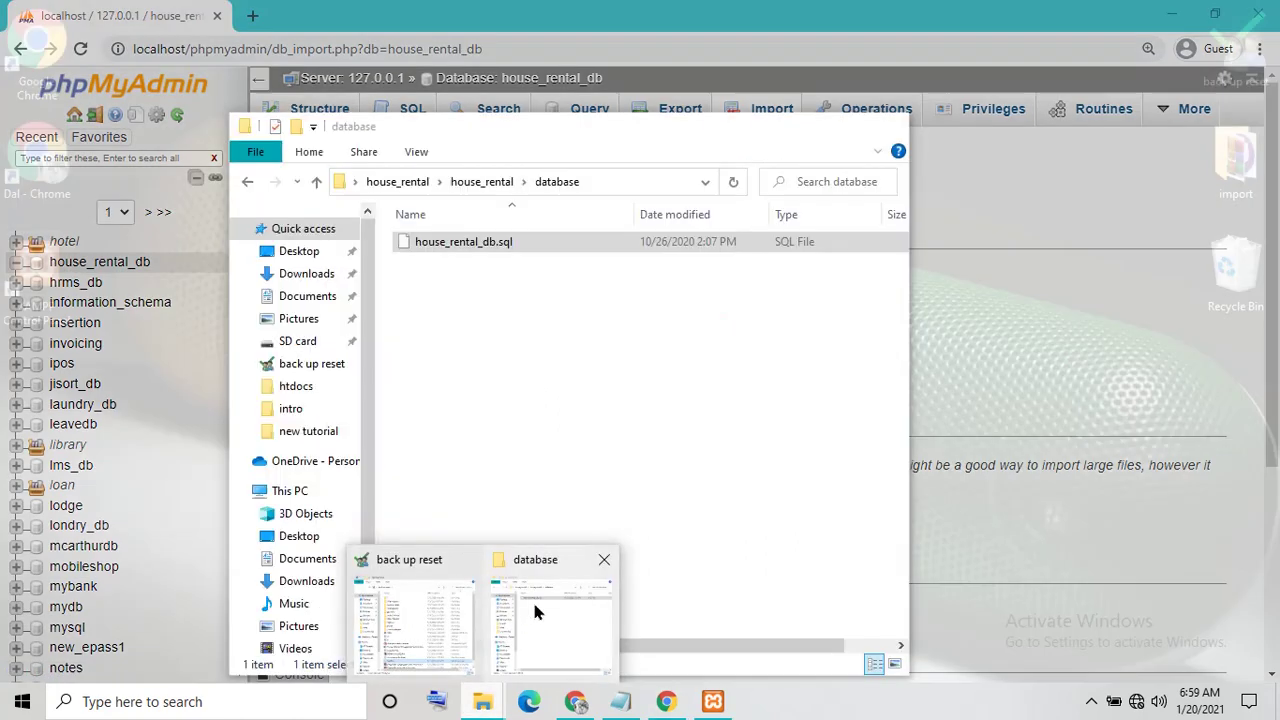
click(550, 625)
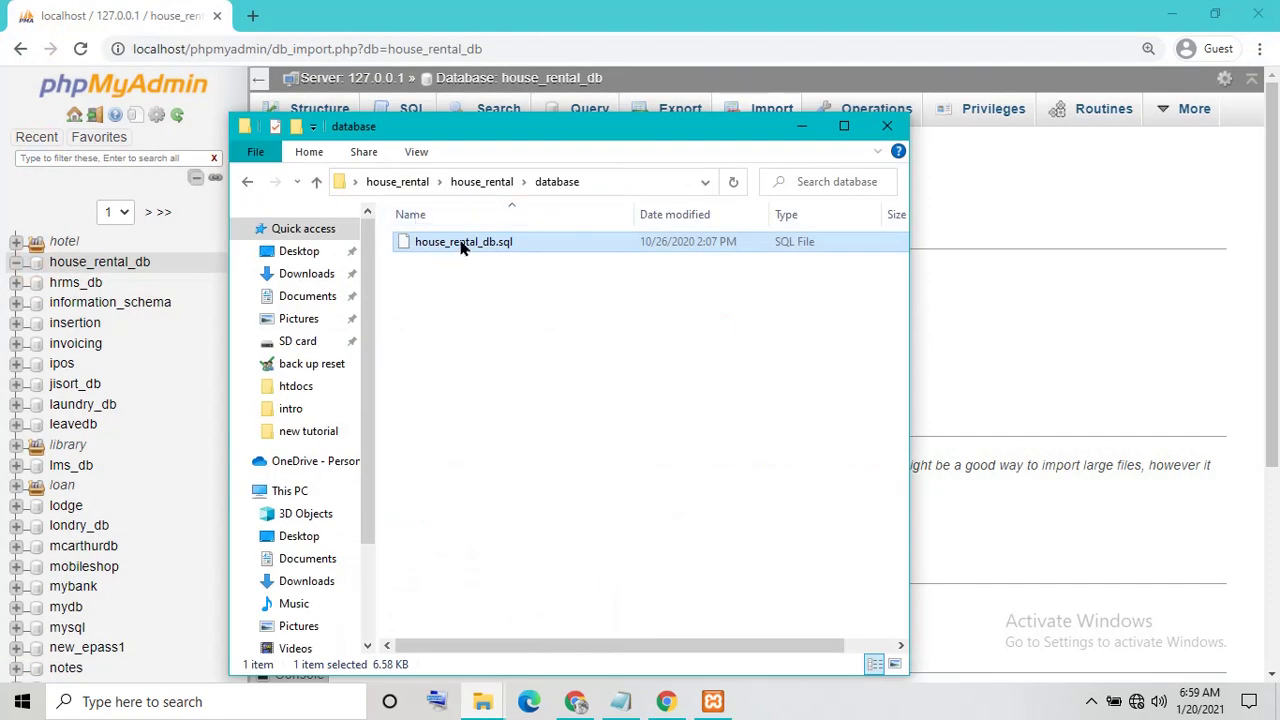
click(803, 126)
Choose Desktop > house_rental > house_rental > database > house_rental_db.sql as the import file
click(484, 318)
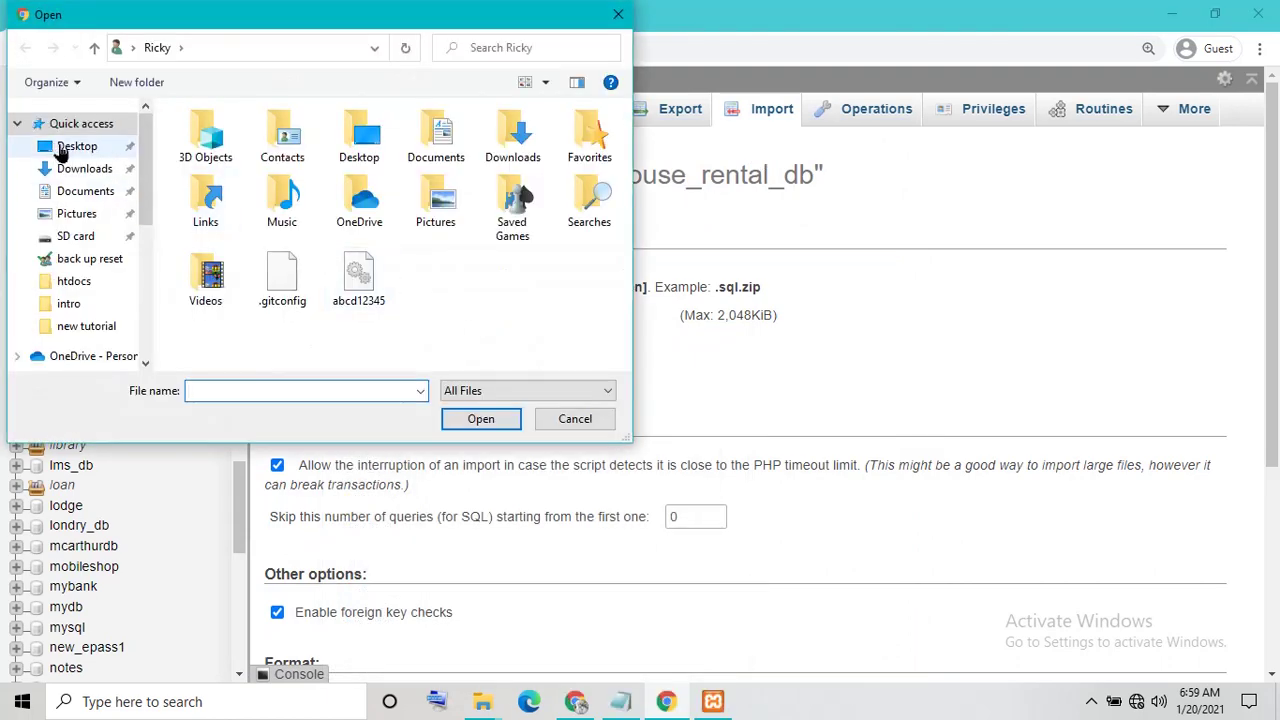
click(62, 148)
double_click(314, 160)
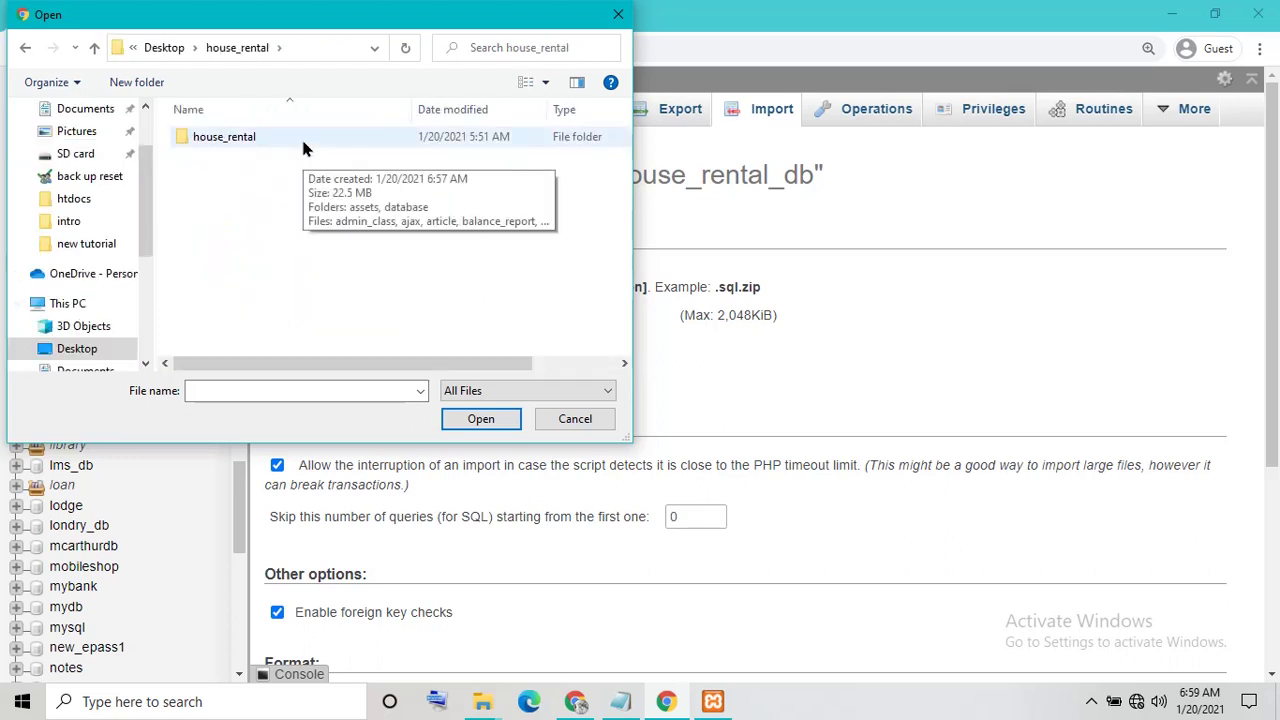
double_click(305, 148)
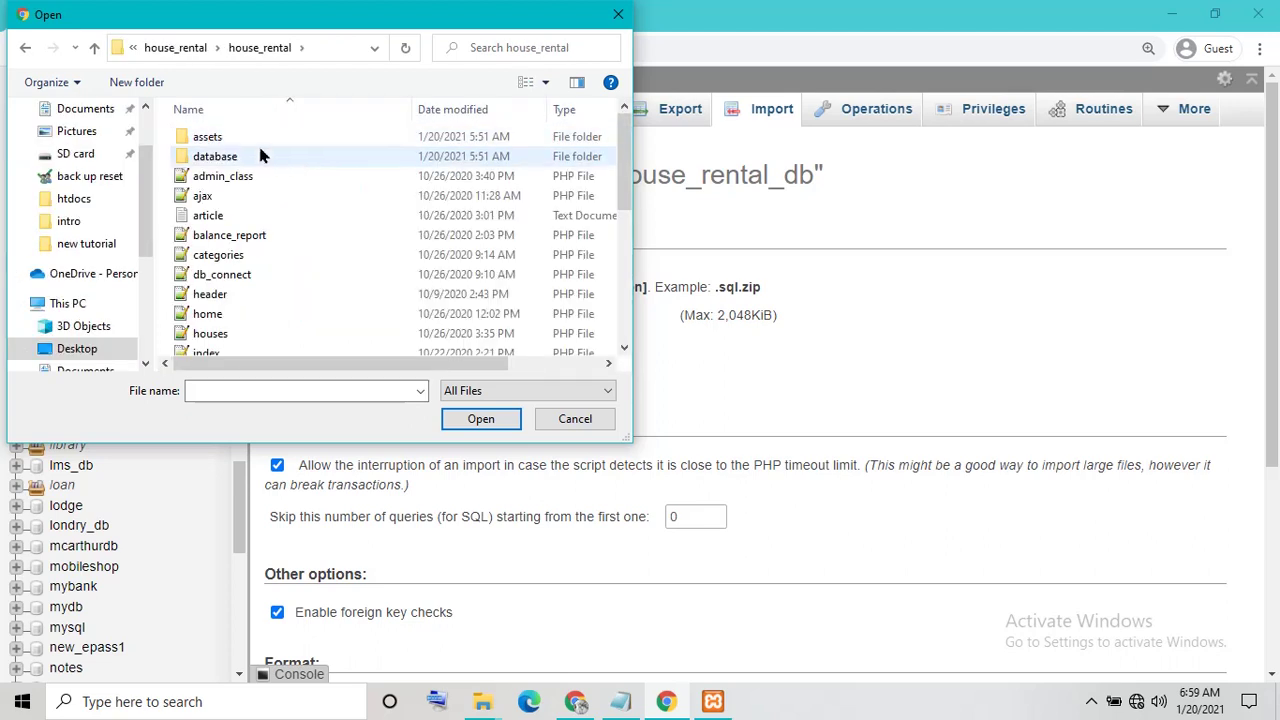
double_click(246, 157)
click(256, 147)
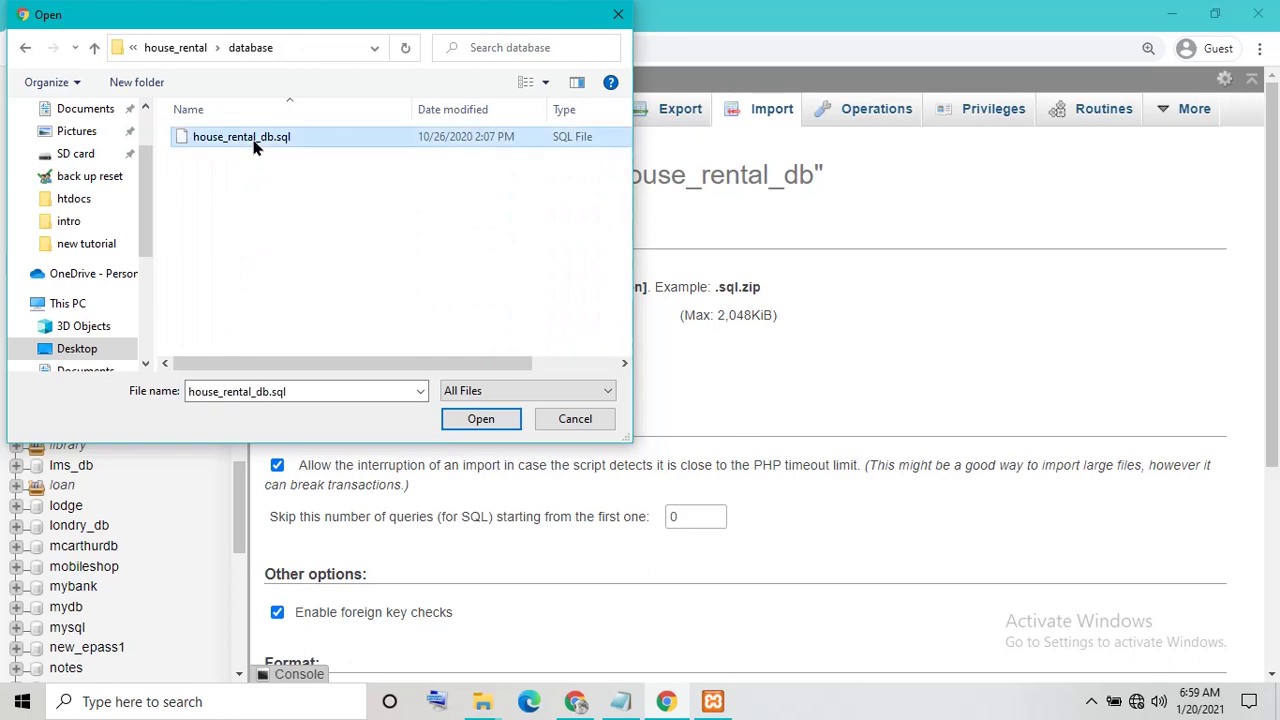
click(478, 418)
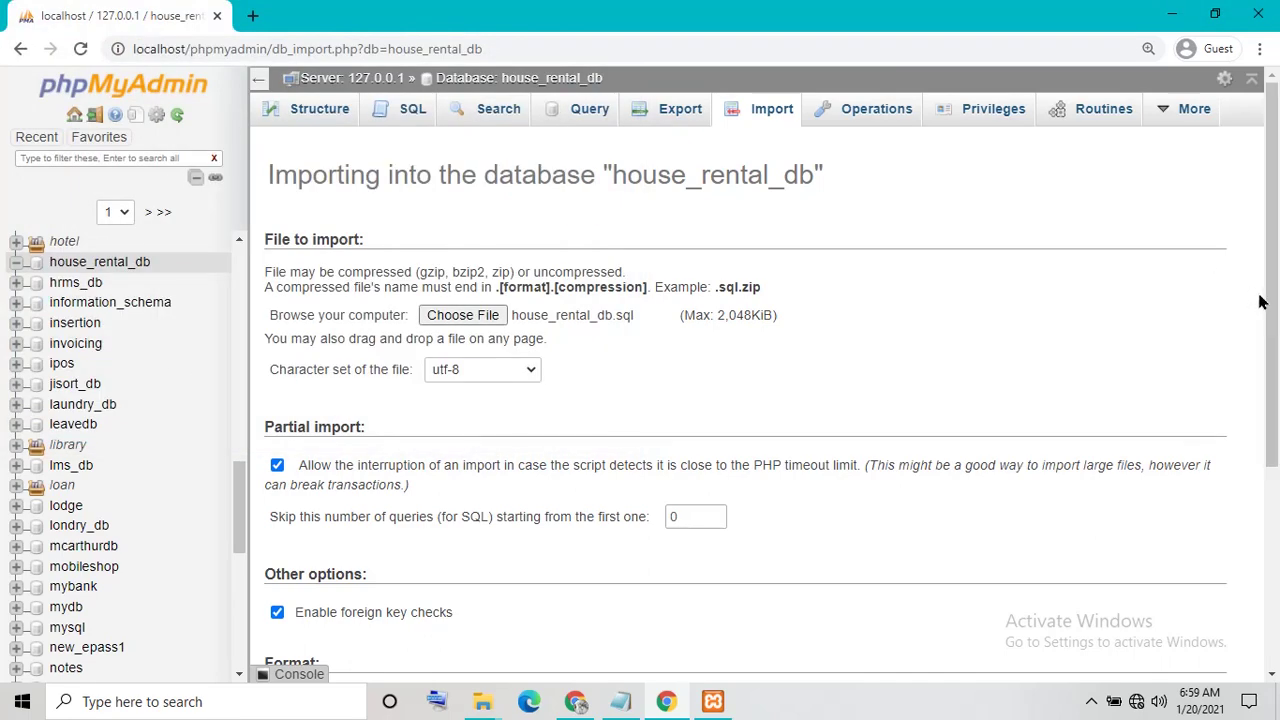
drag(1270, 317, 1270, 490)
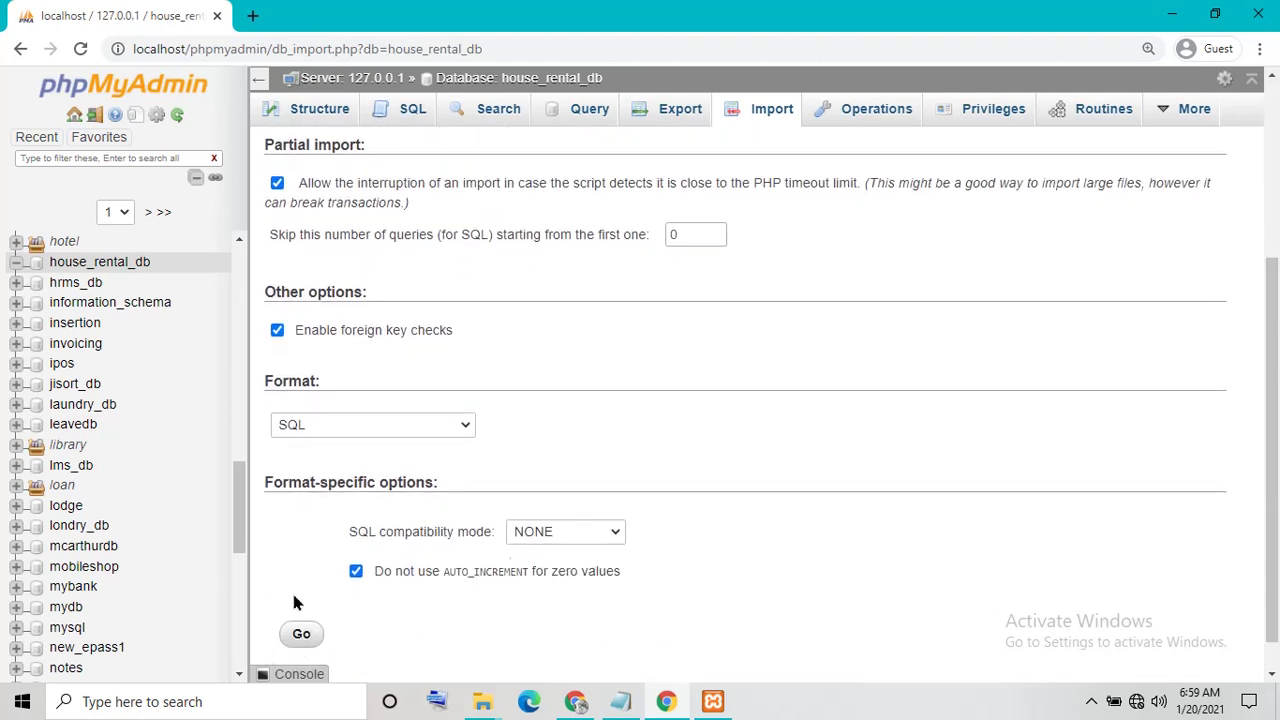
drag(1271, 420, 1271, 449)
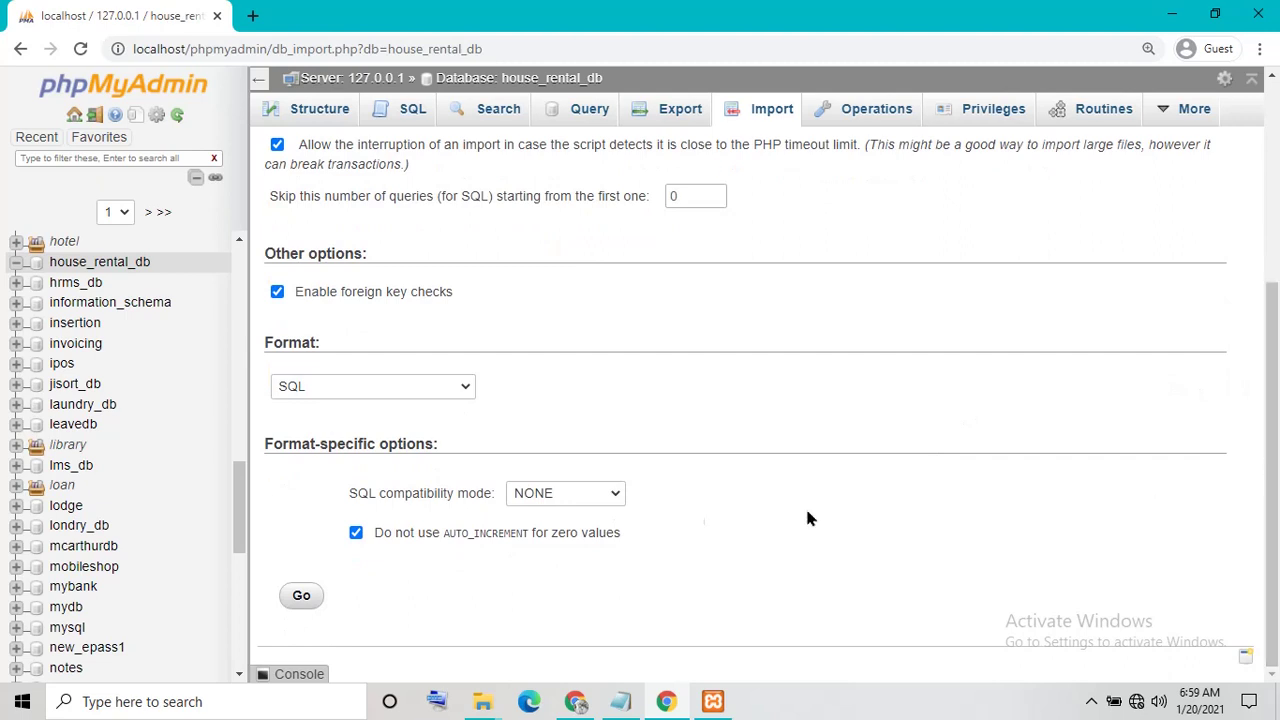
Run the house_rental_db.sql import and note 'wait to succes' in Notepad while it completes
click(301, 597)
click(621, 701)
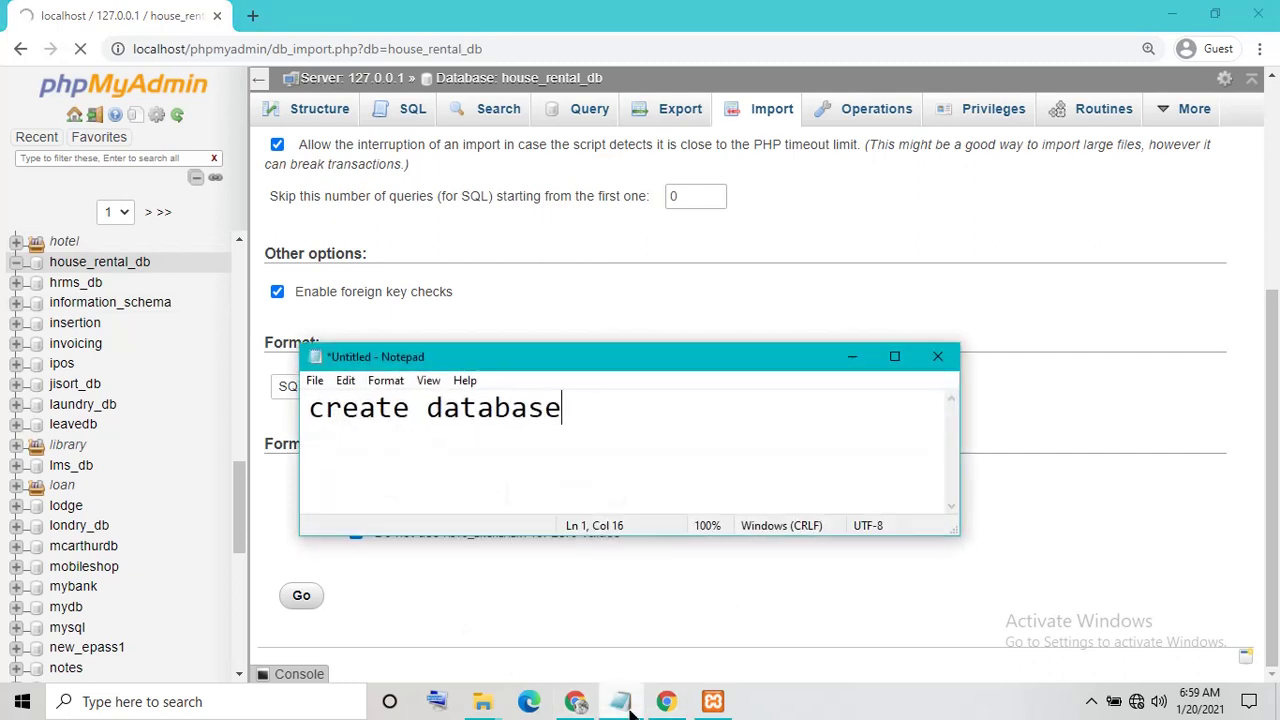
key(ctrl+a)
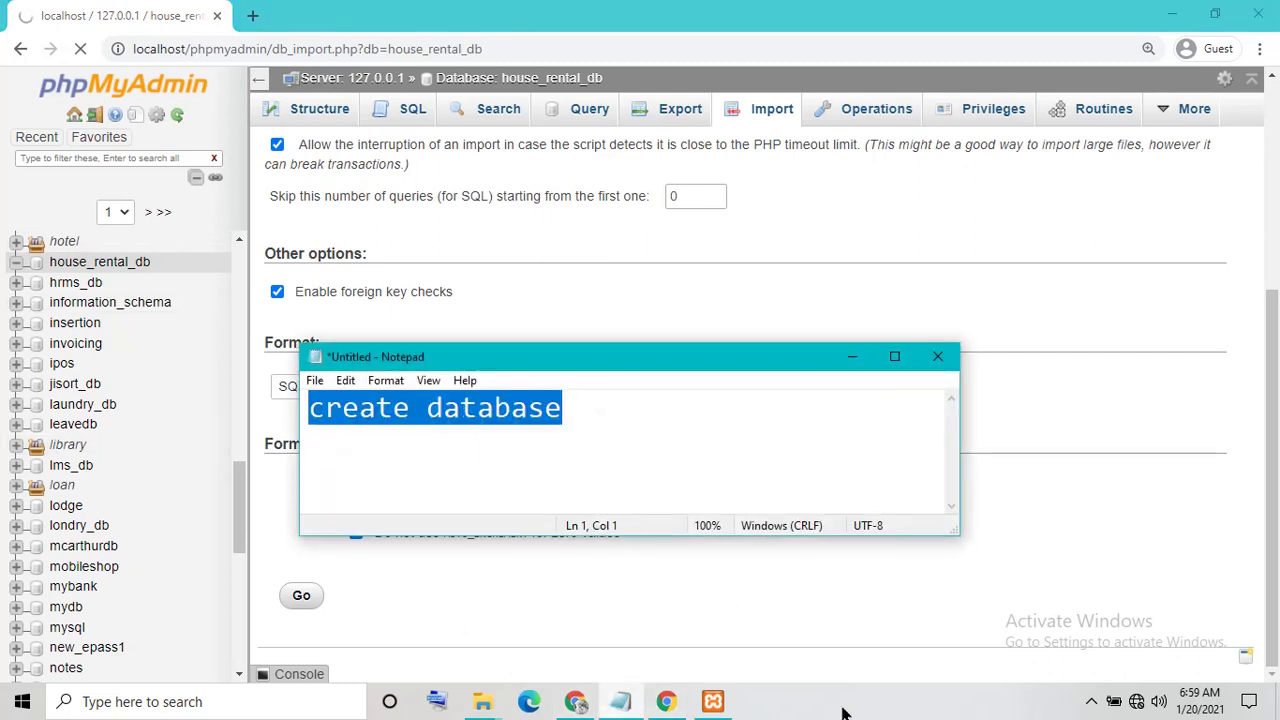
text(wati\)
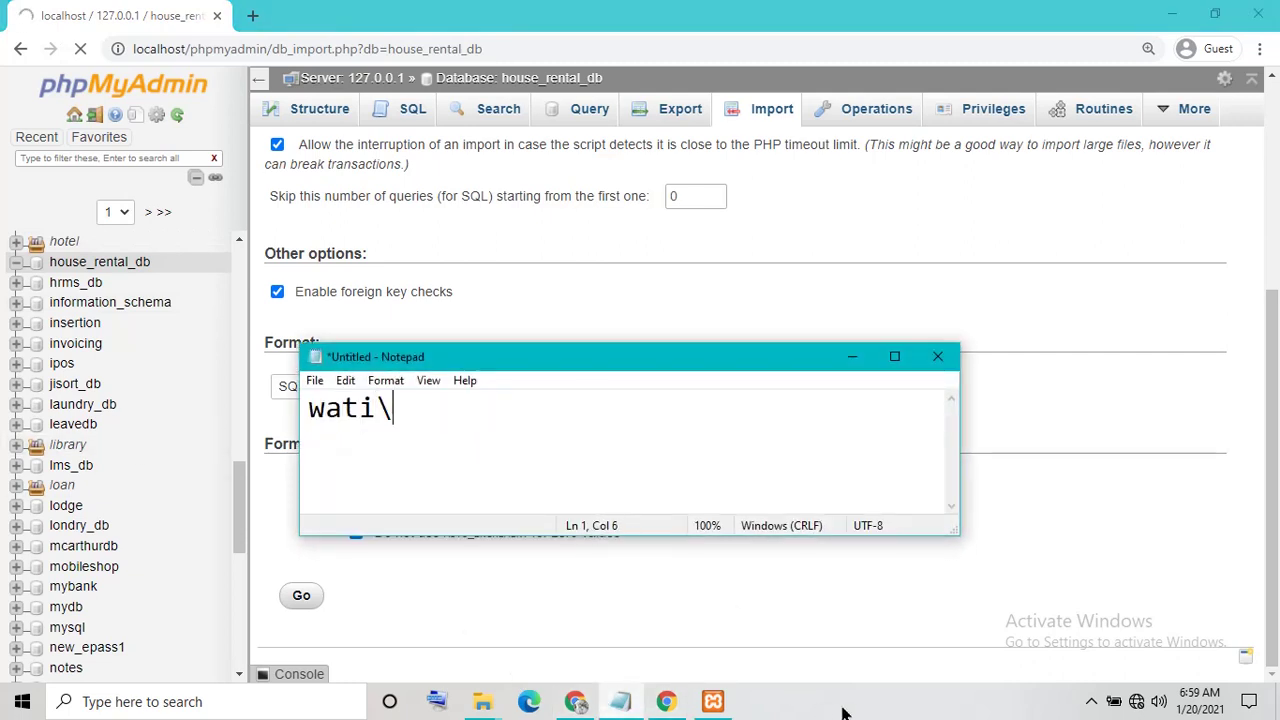
text(it t)
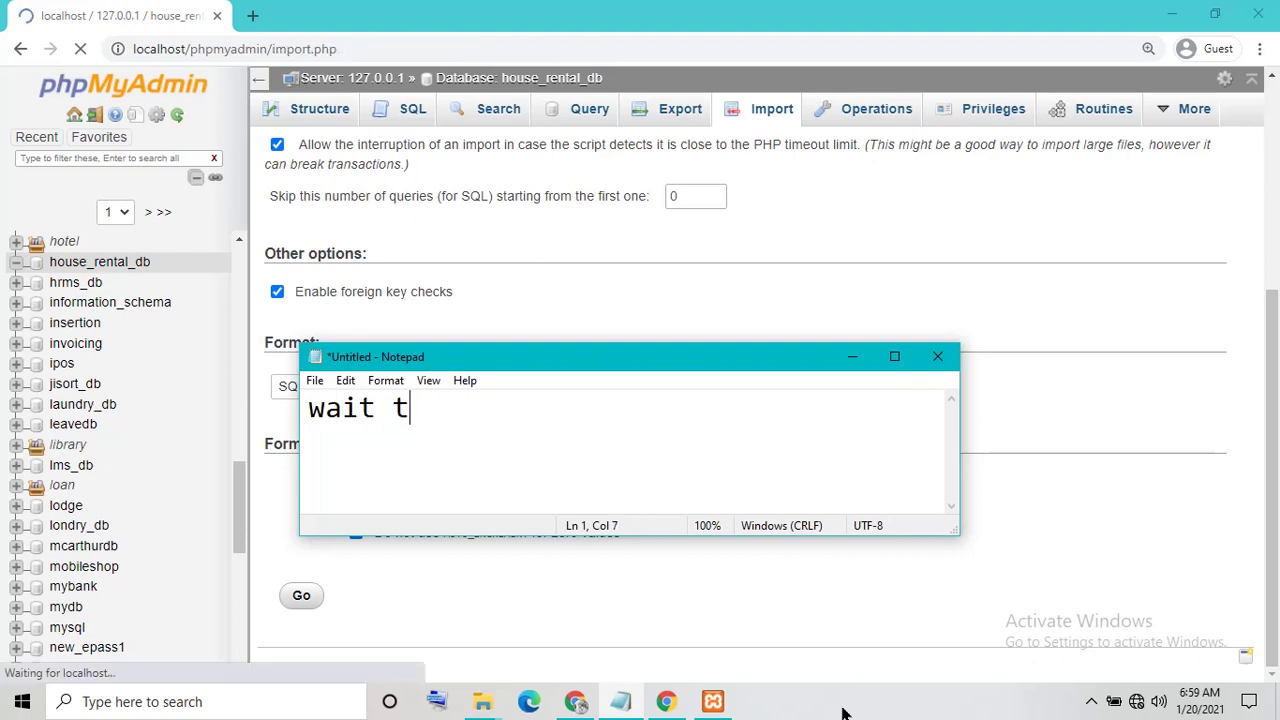
text(o succe)
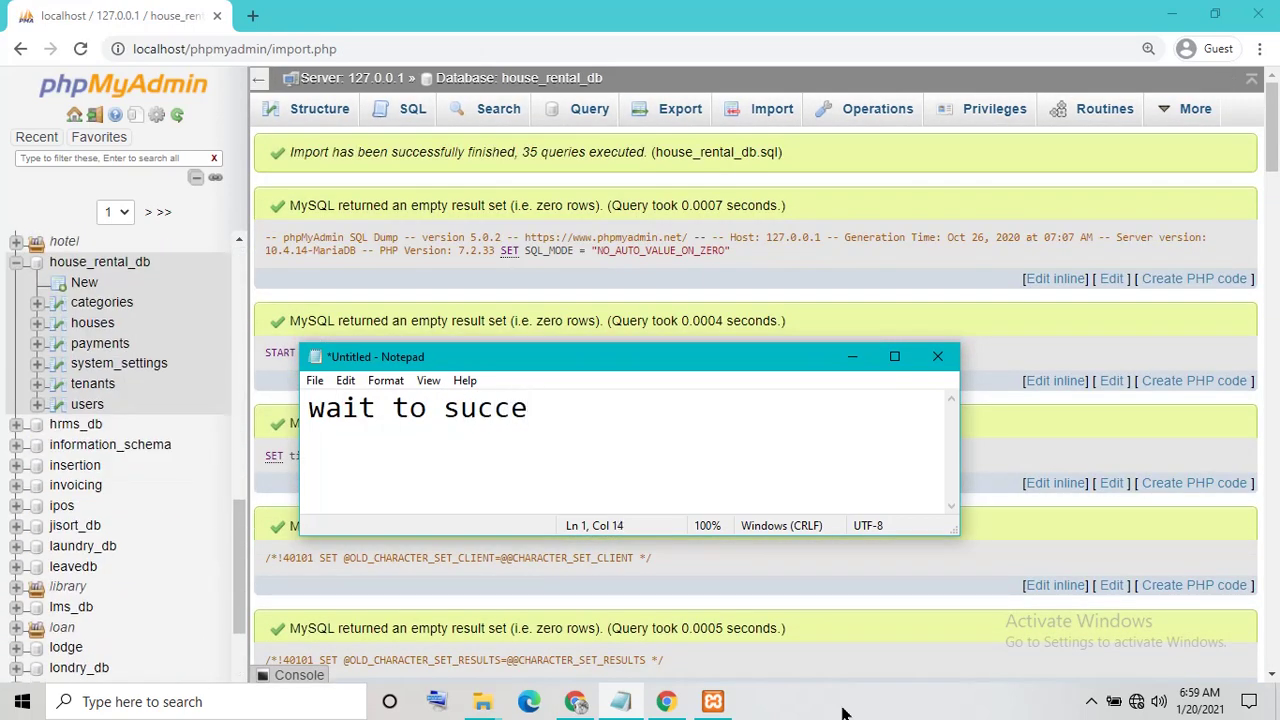
text(s)
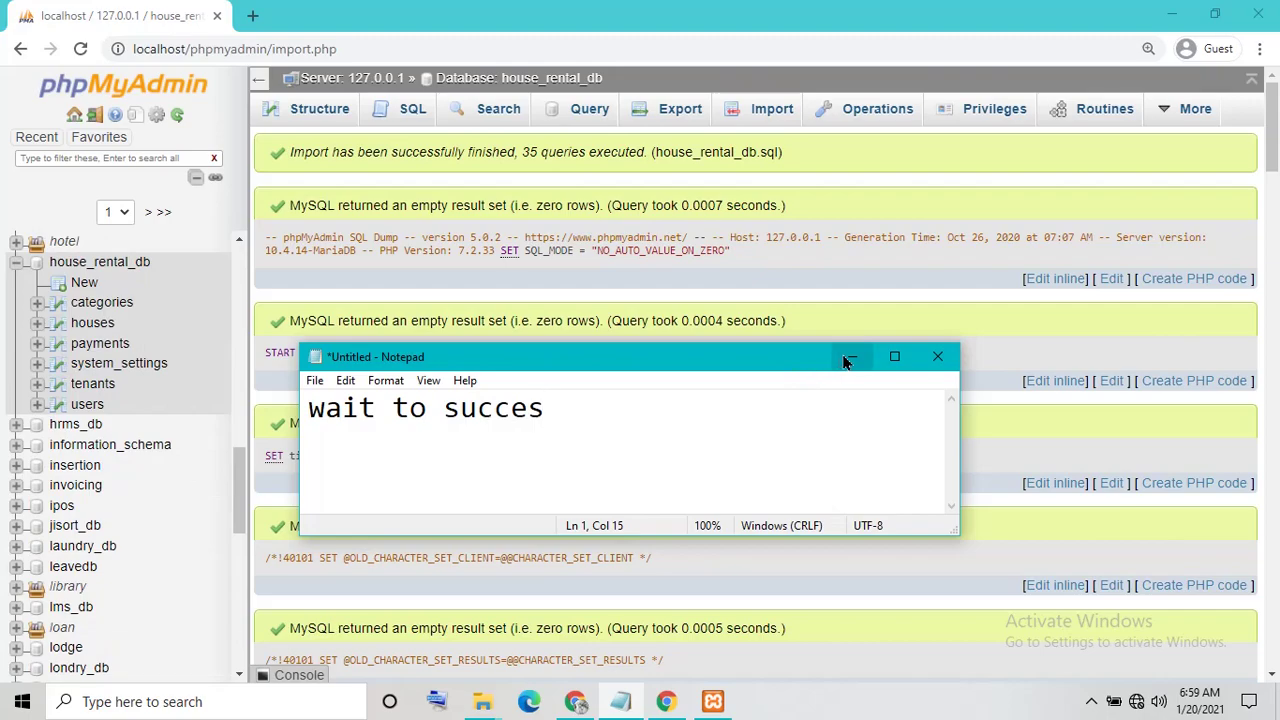
click(850, 356)
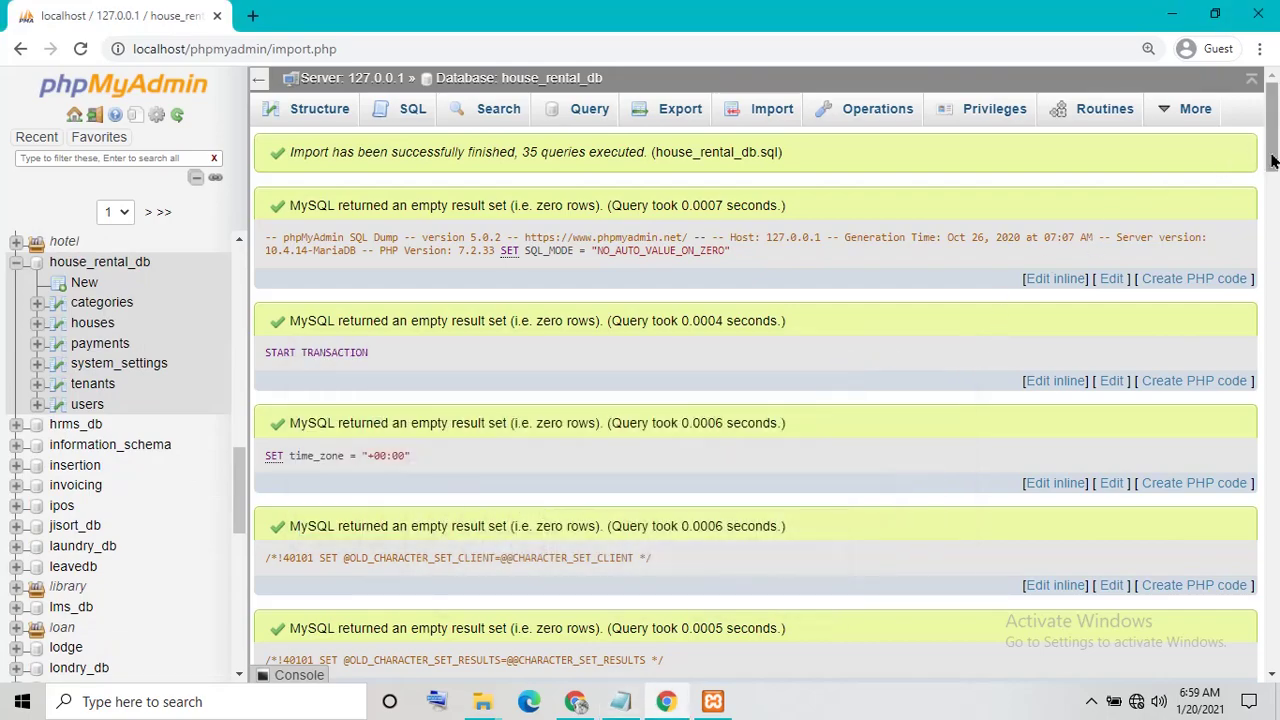
drag(1268, 155, 1266, 655)
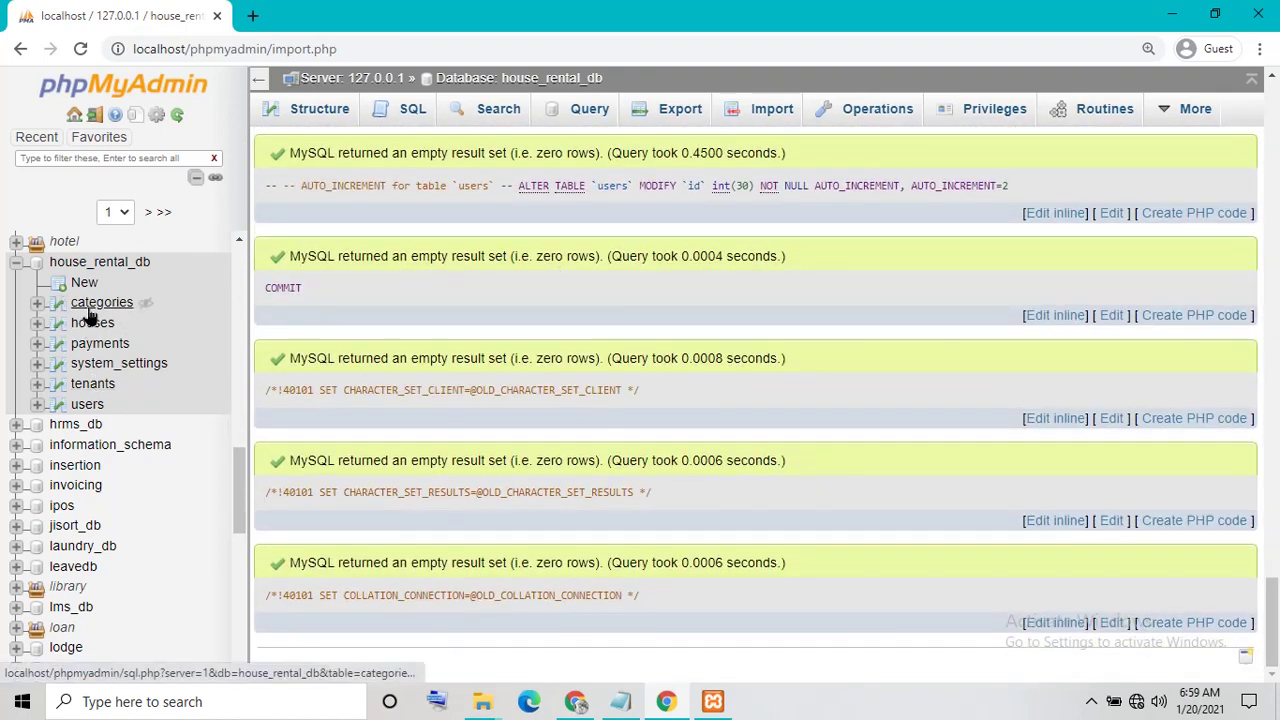
Browse the categories, houses, payments, system_settings, tenants and users tables, then minimize Chrome
click(88, 306)
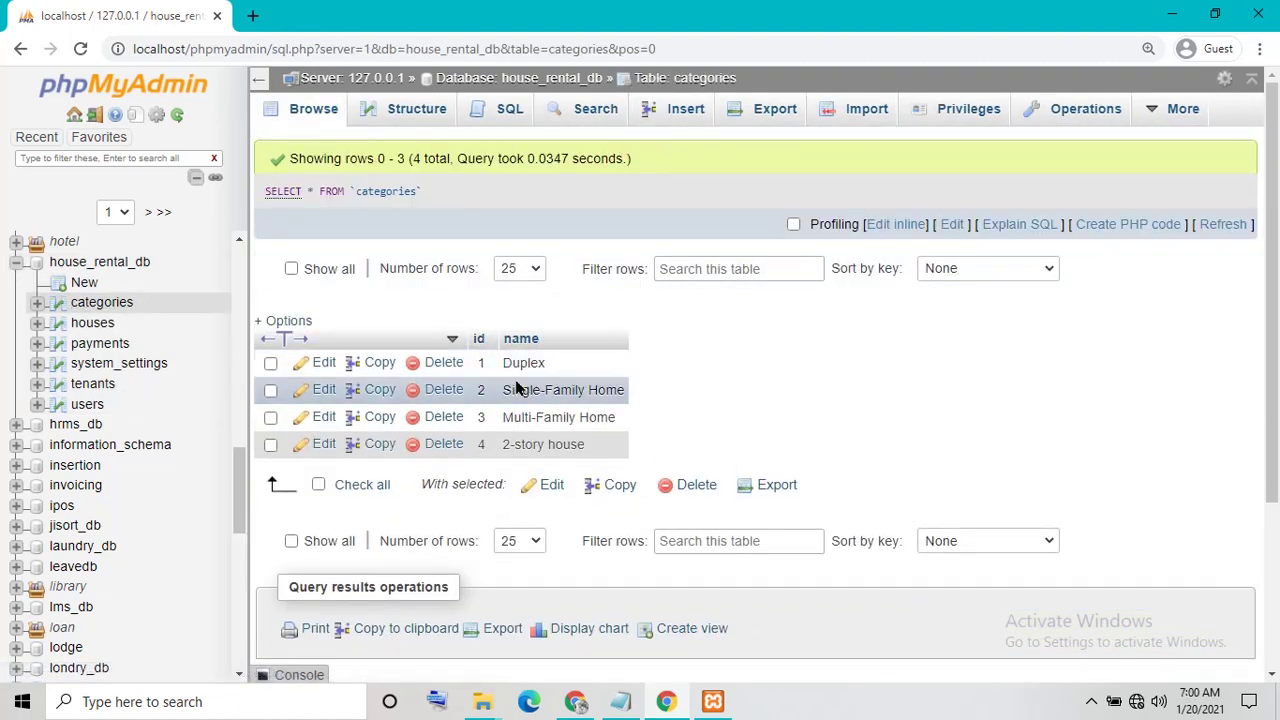
click(93, 325)
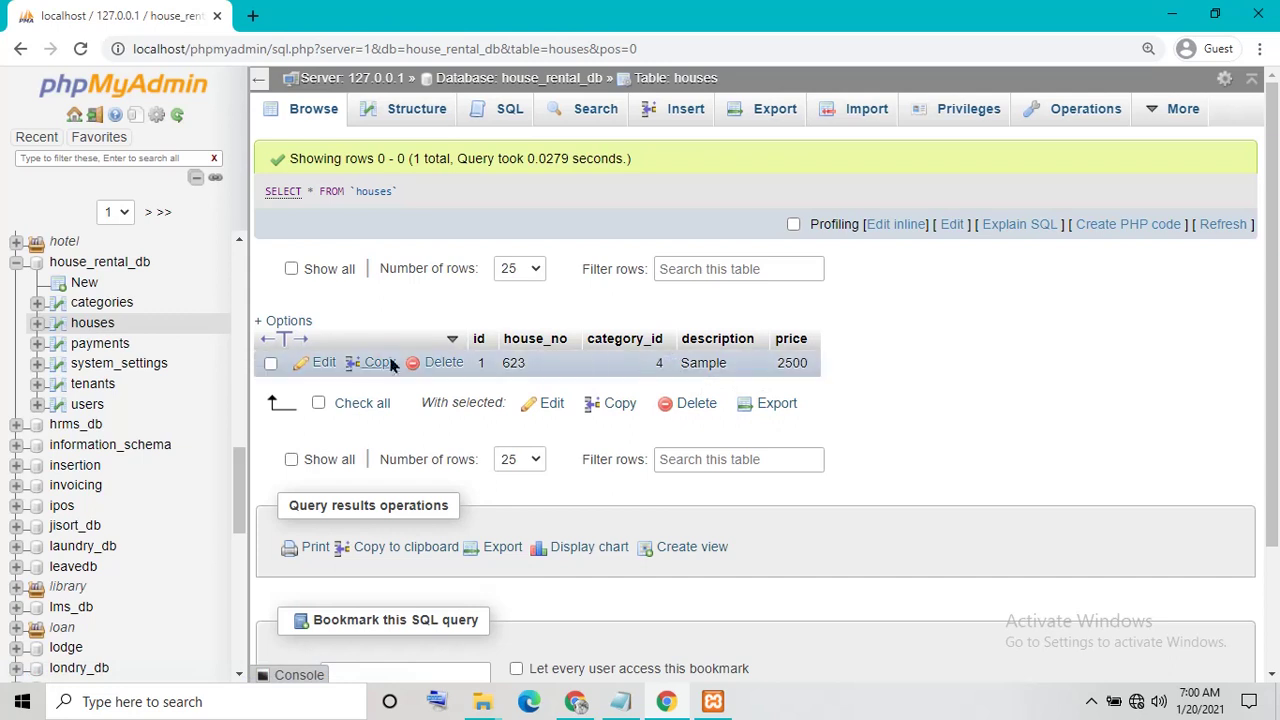
click(100, 344)
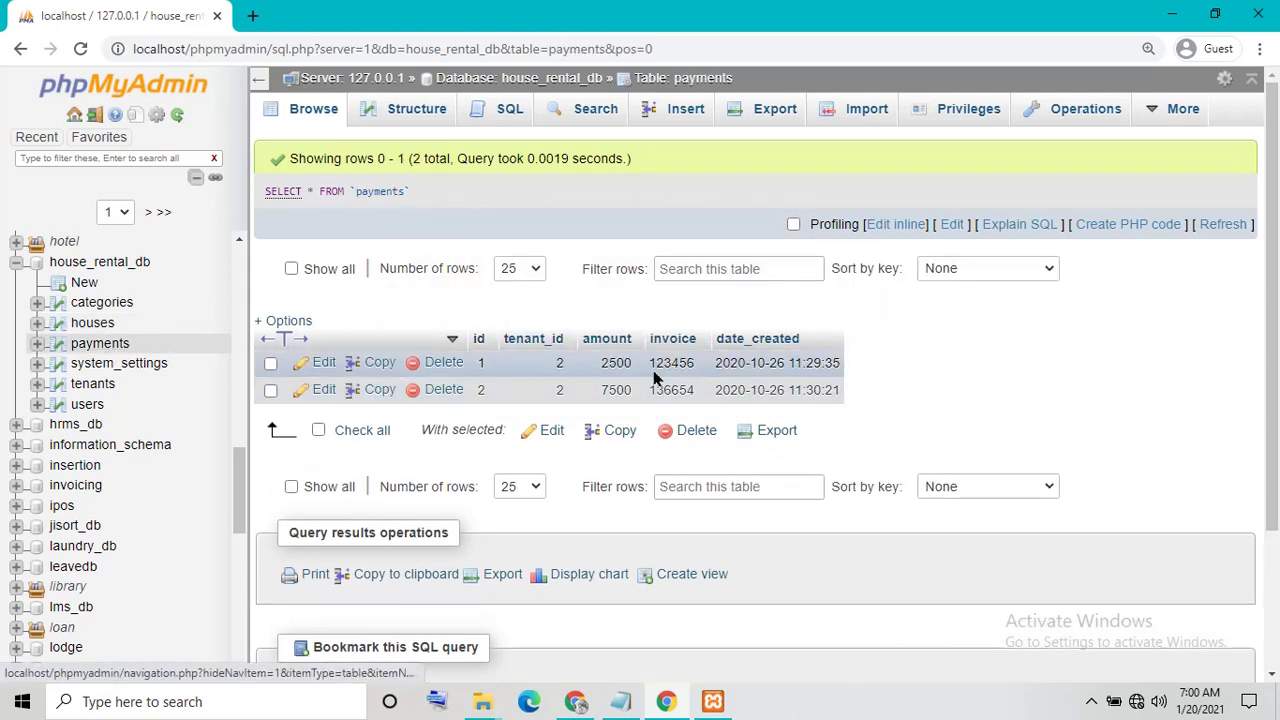
click(130, 365)
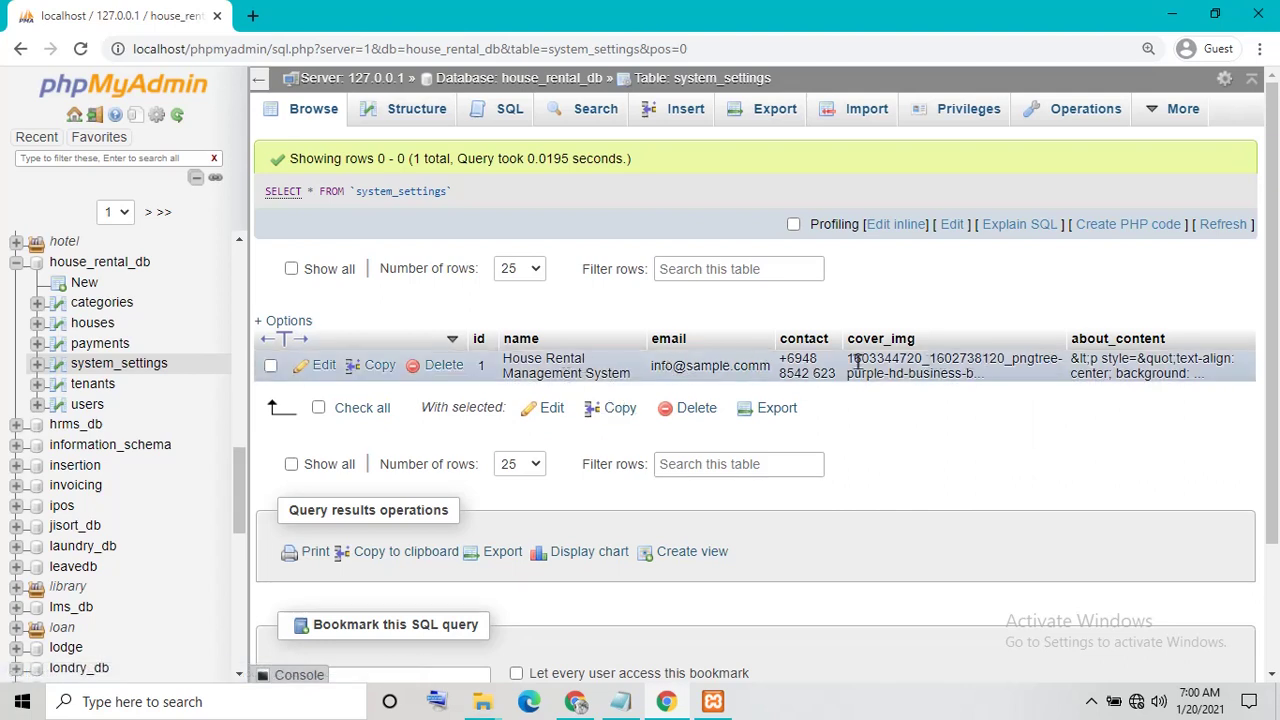
click(95, 386)
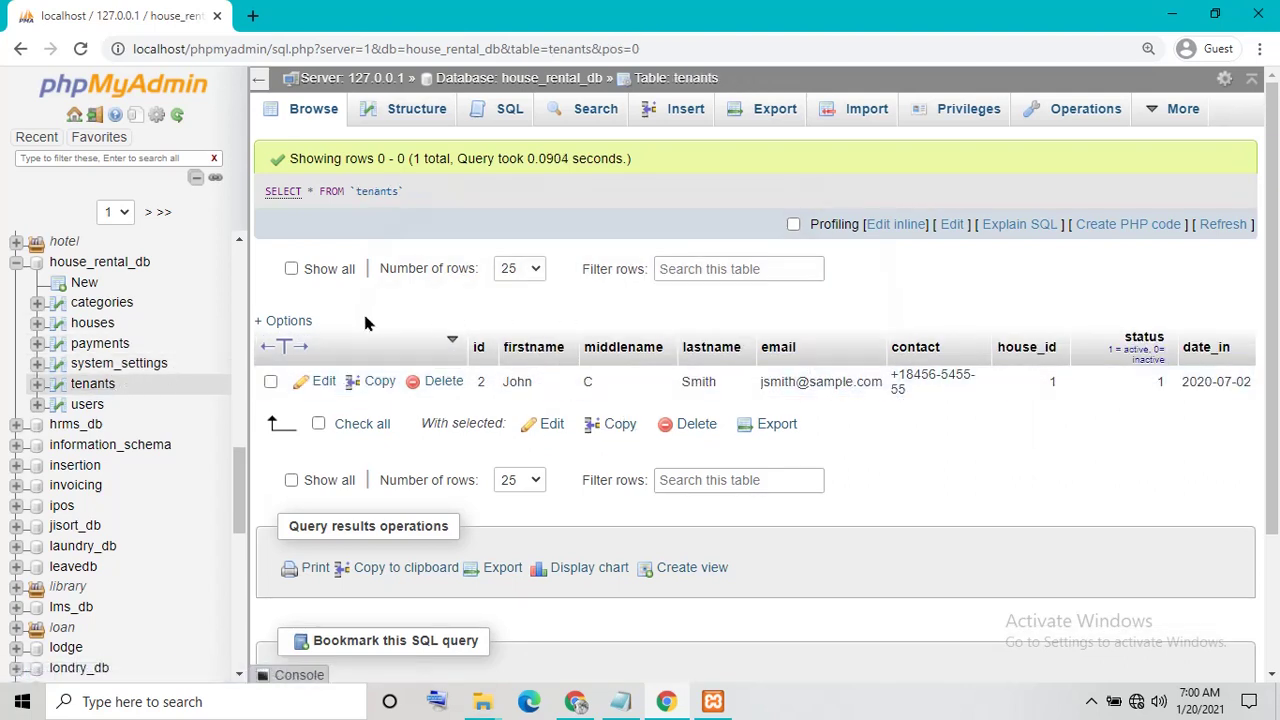
click(86, 406)
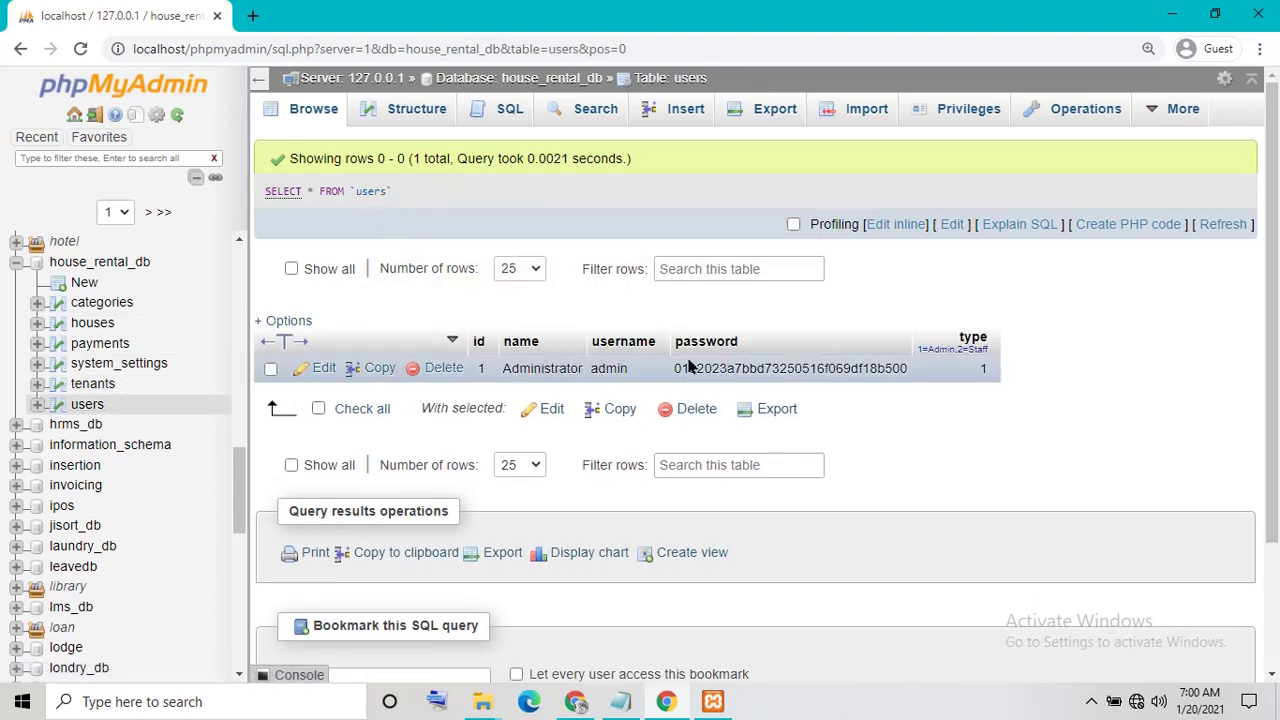
click(1170, 13)
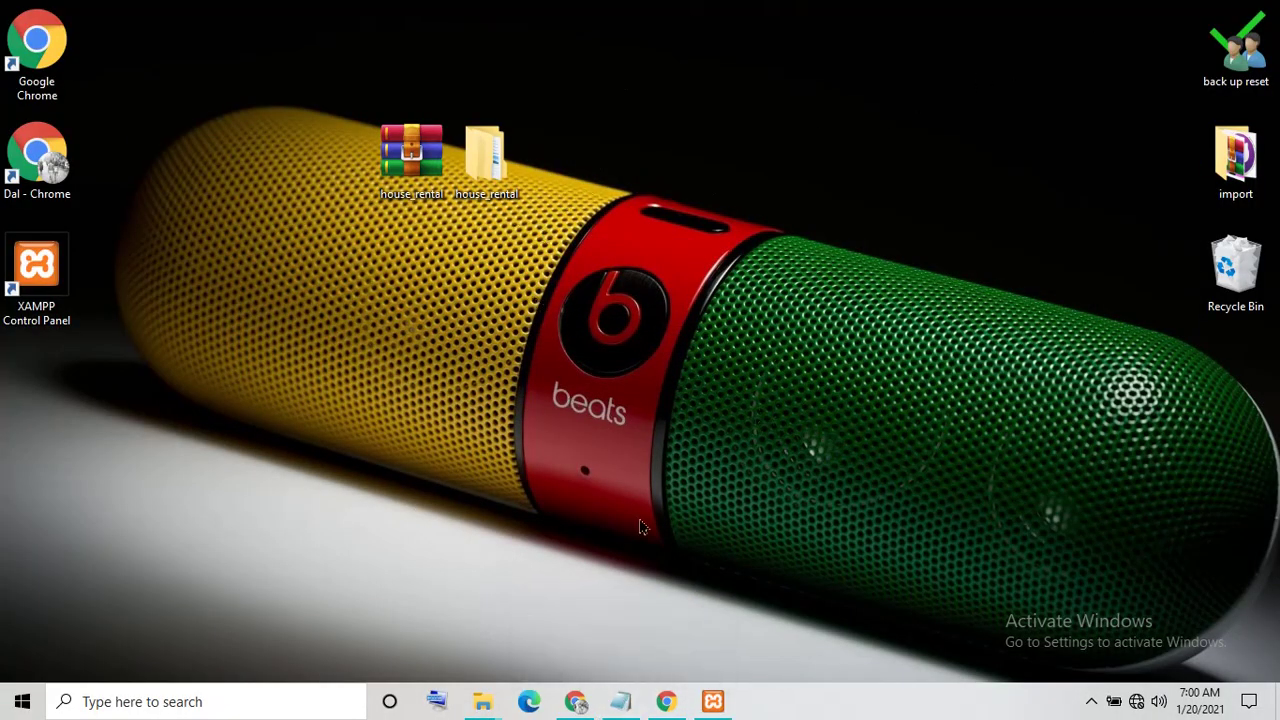
Open readme.txt from the desktop house_rental project folder and maximize it
double_click(486, 155)
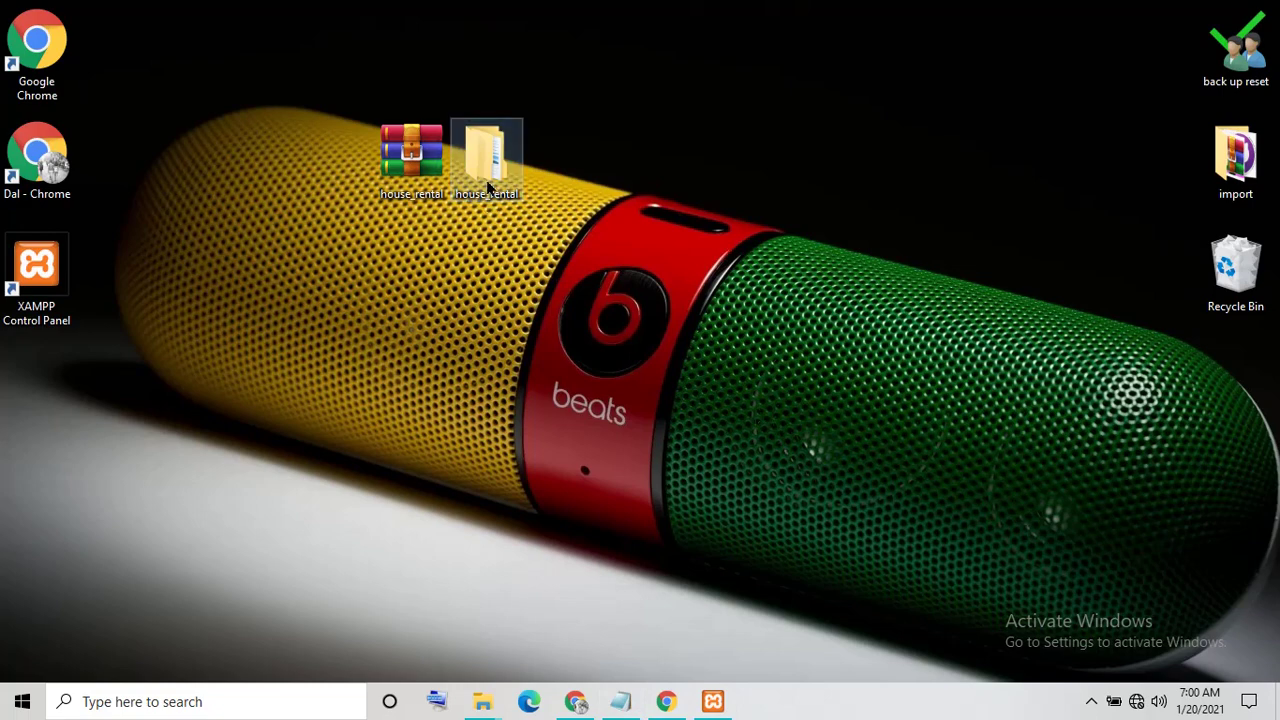
click(429, 249)
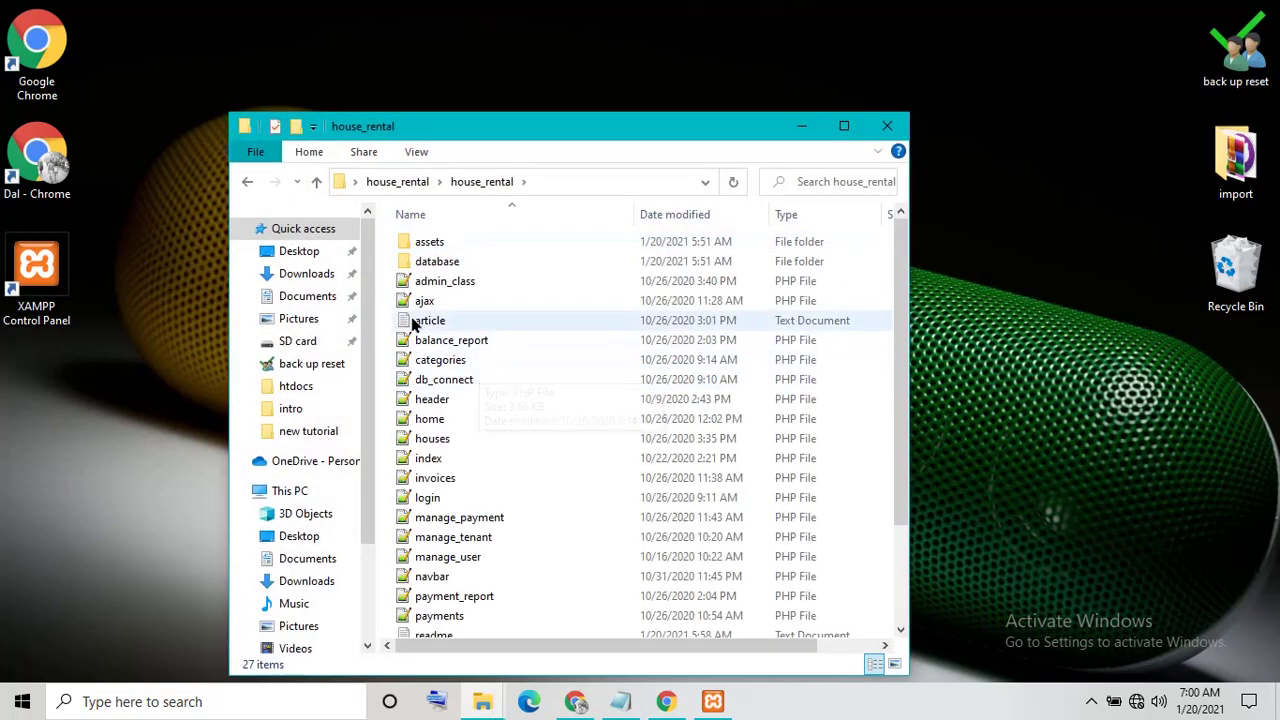
double_click(445, 634)
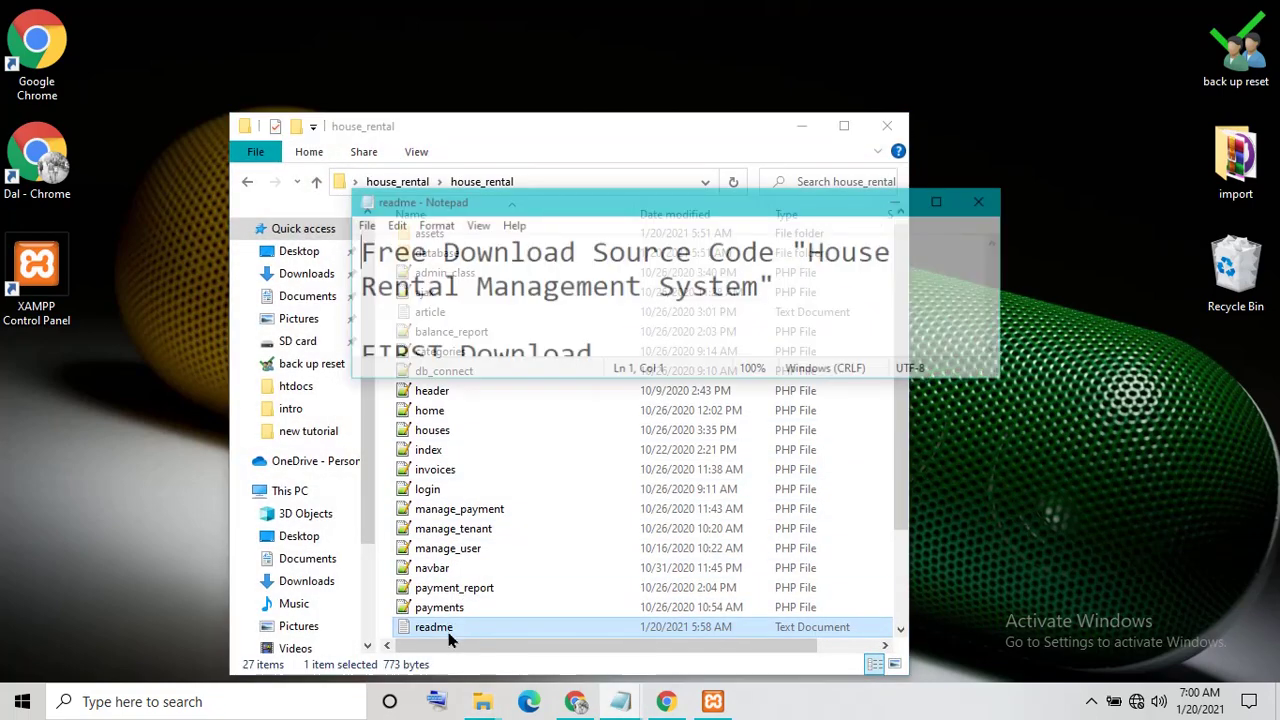
click(941, 201)
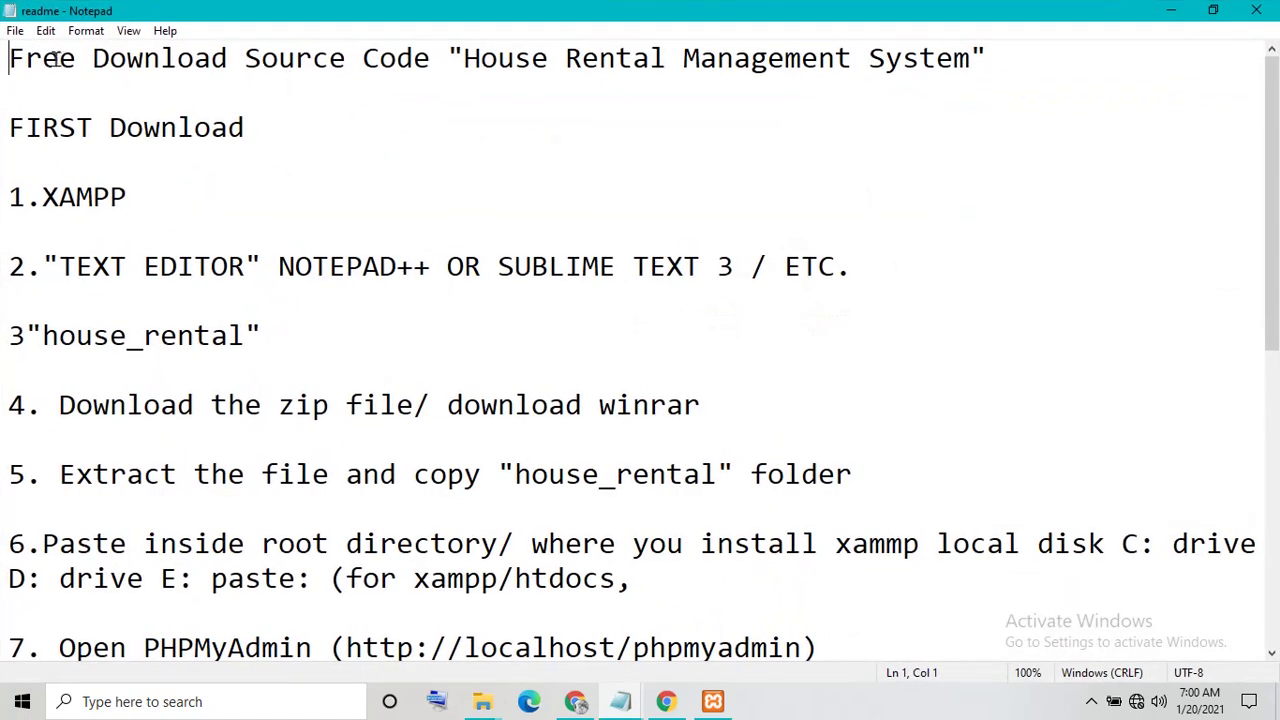
drag(12, 60, 274, 489)
click(344, 419)
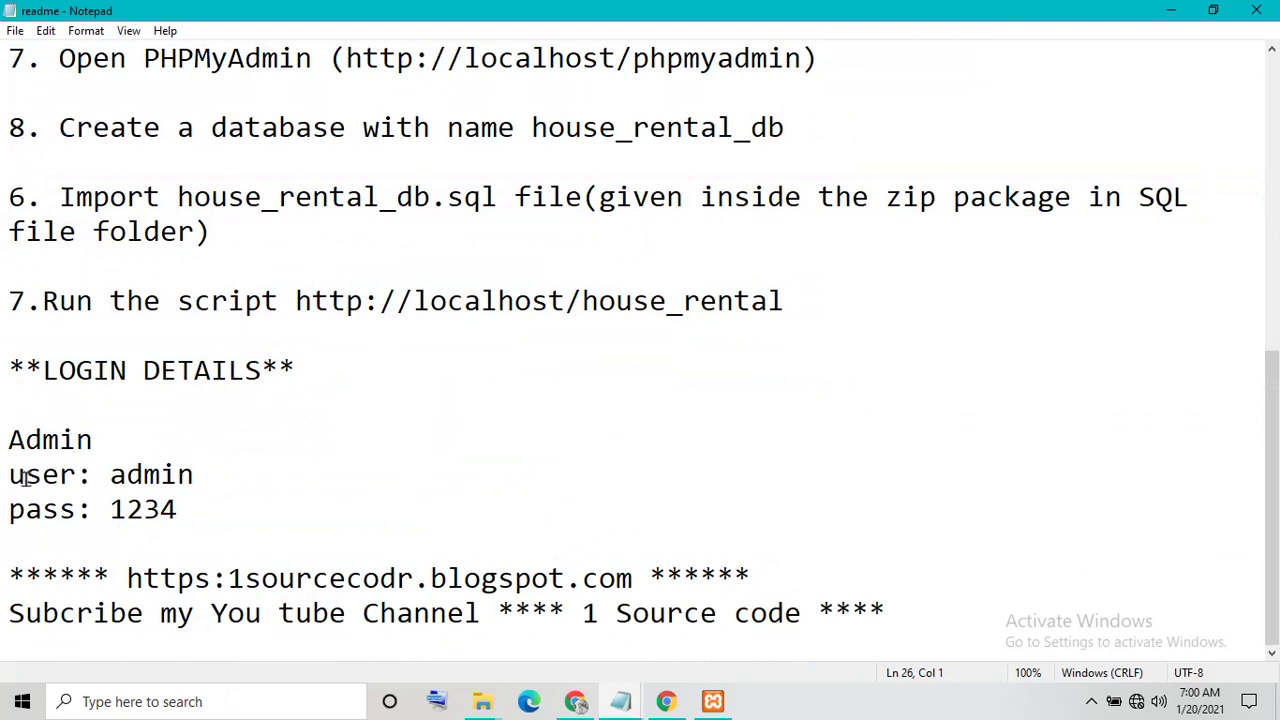
Replace the admin password under LOGIN DETAILS with the new one, save and close Notepad
double_click(140, 474)
double_click(130, 510)
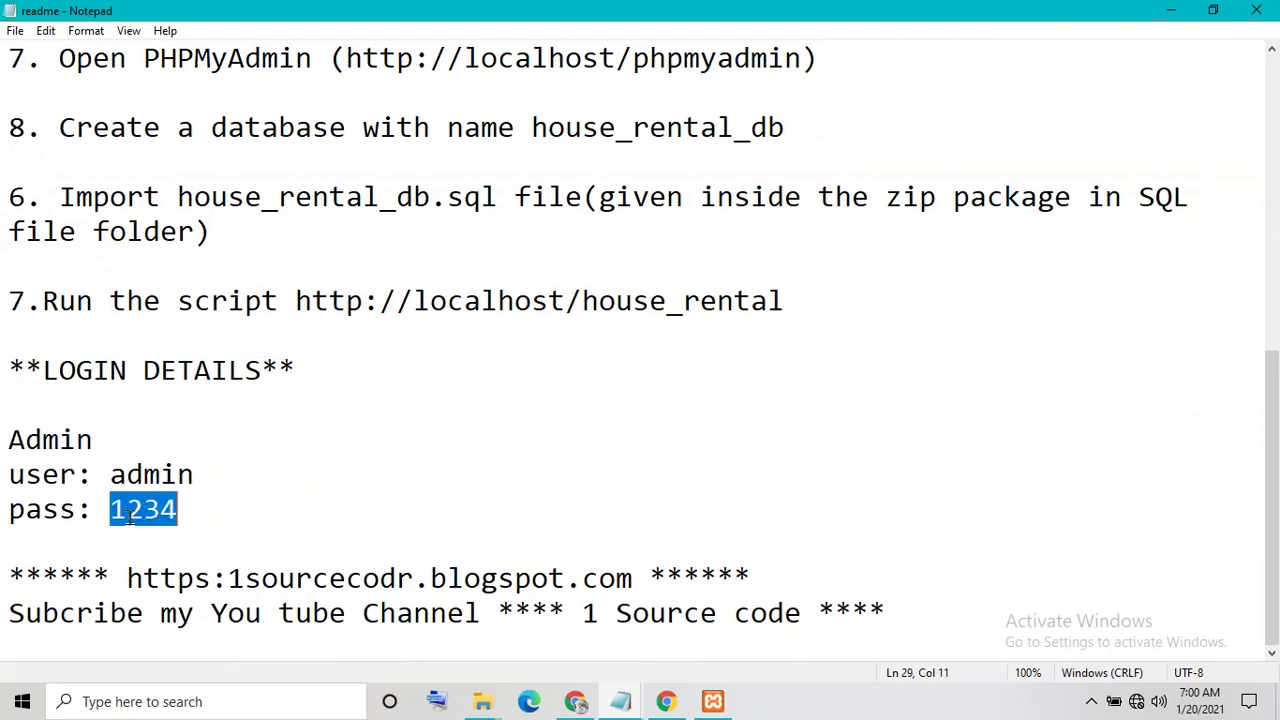
click(208, 505)
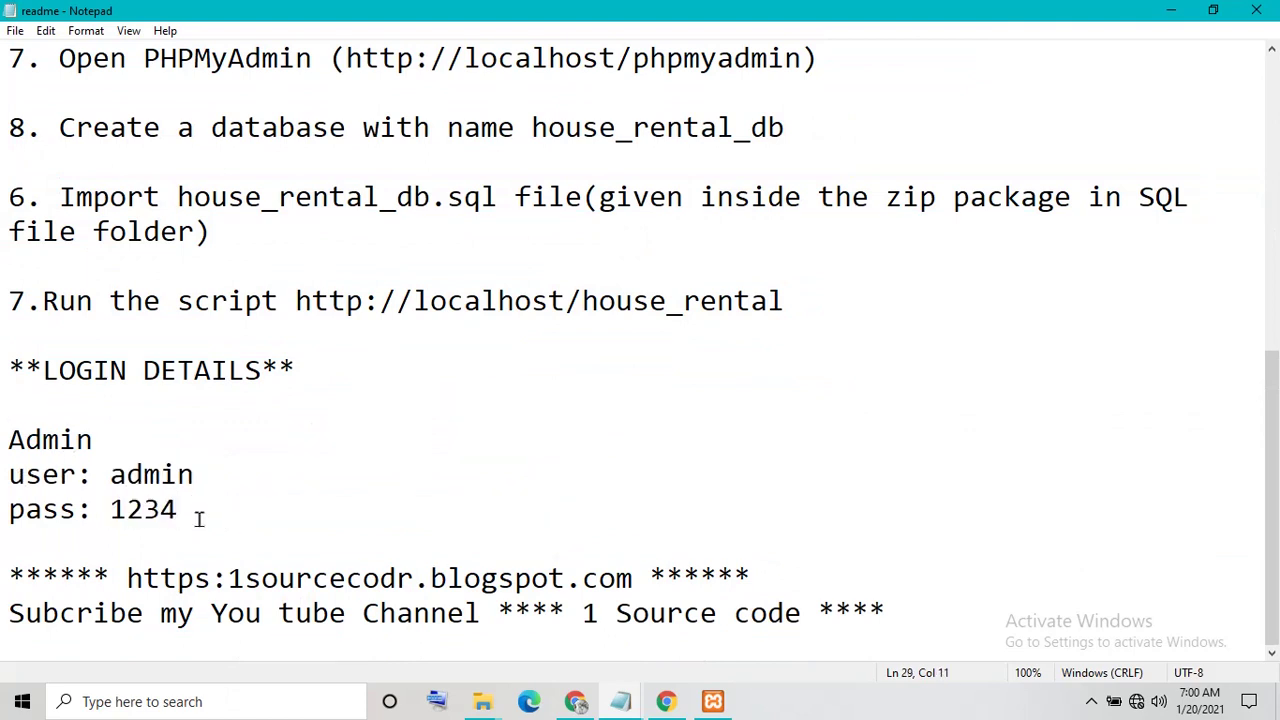
key(BackSpace)
key(BackSpace)
key(BackSpace)
key(BackSpace)
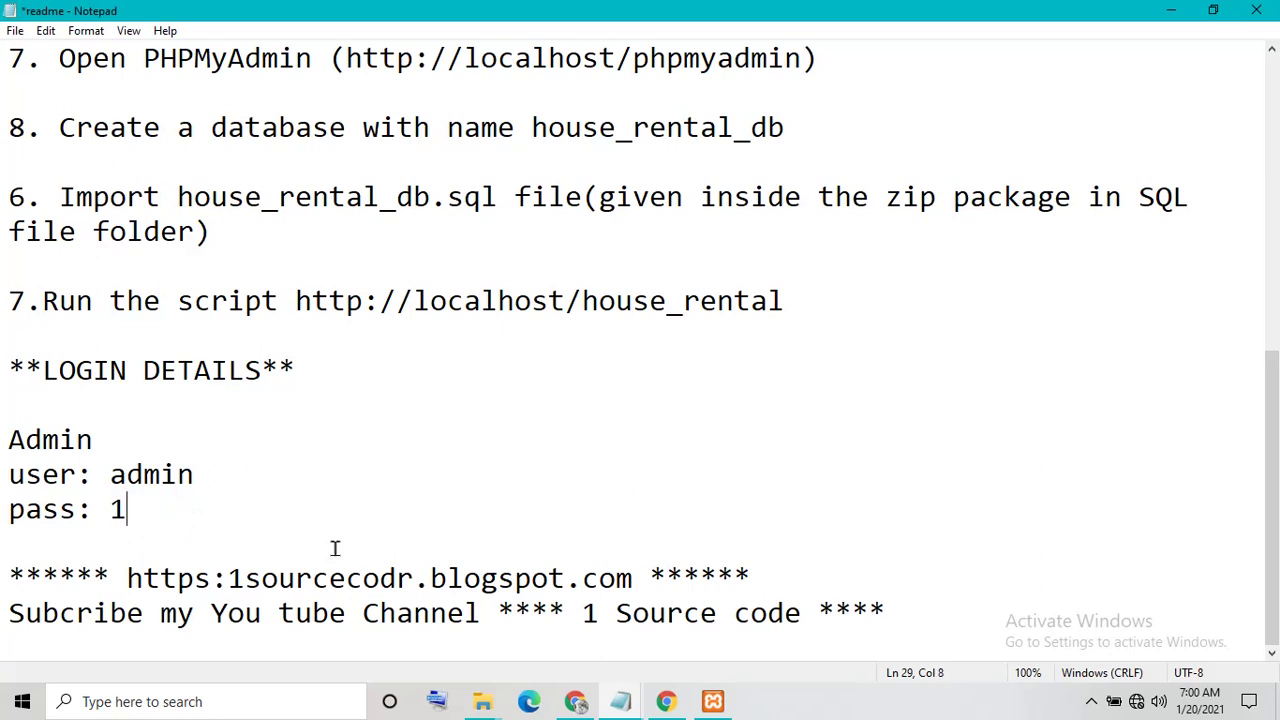
text(admi)
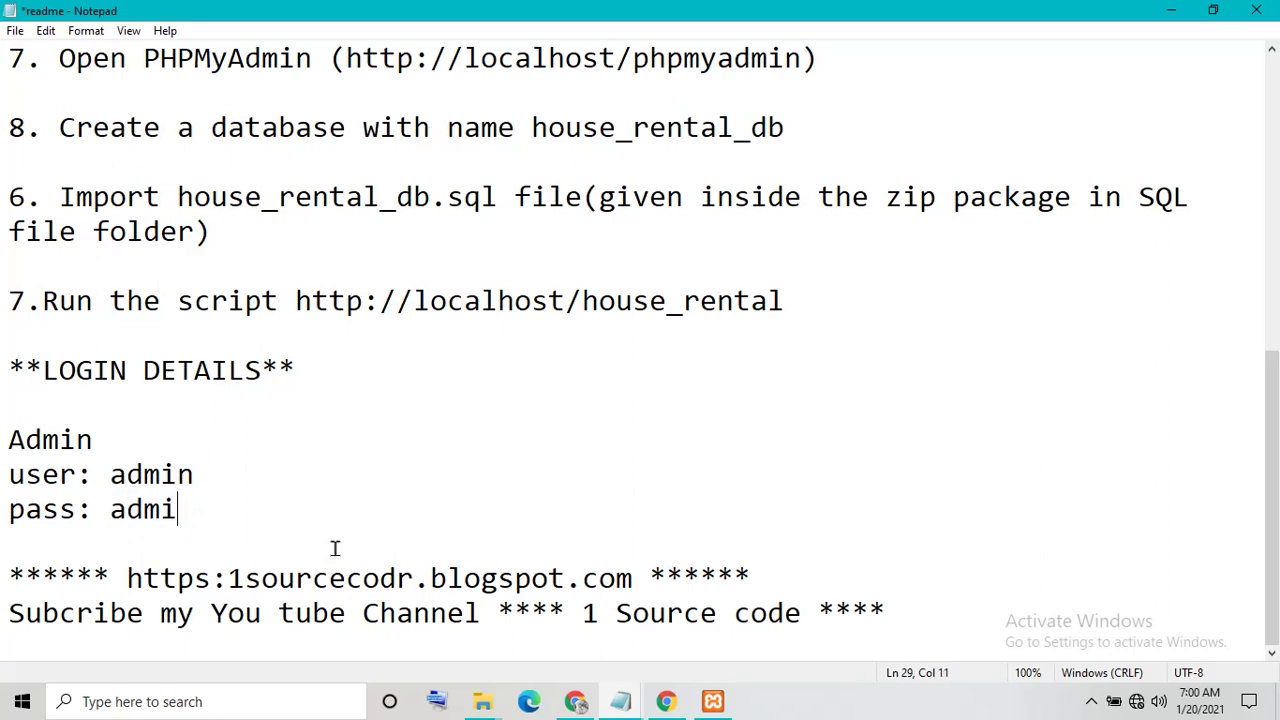
text(n123)
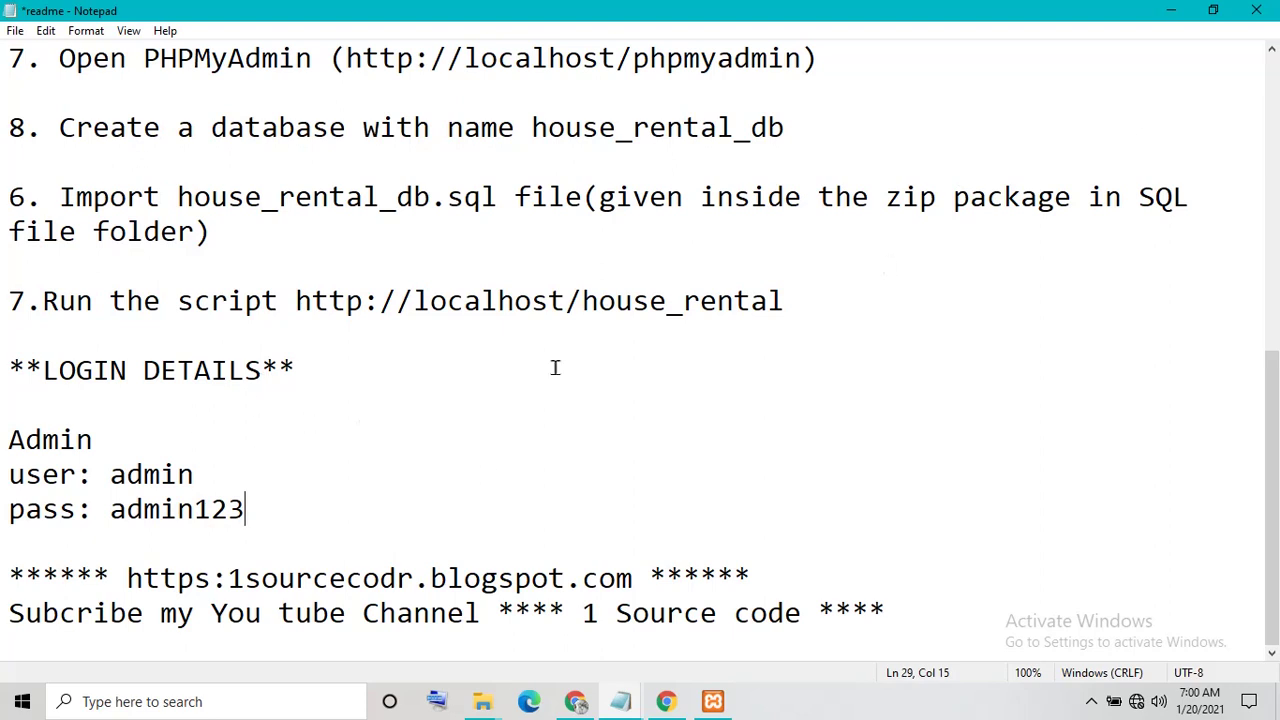
key(ctrl+s)
click(1265, 18)
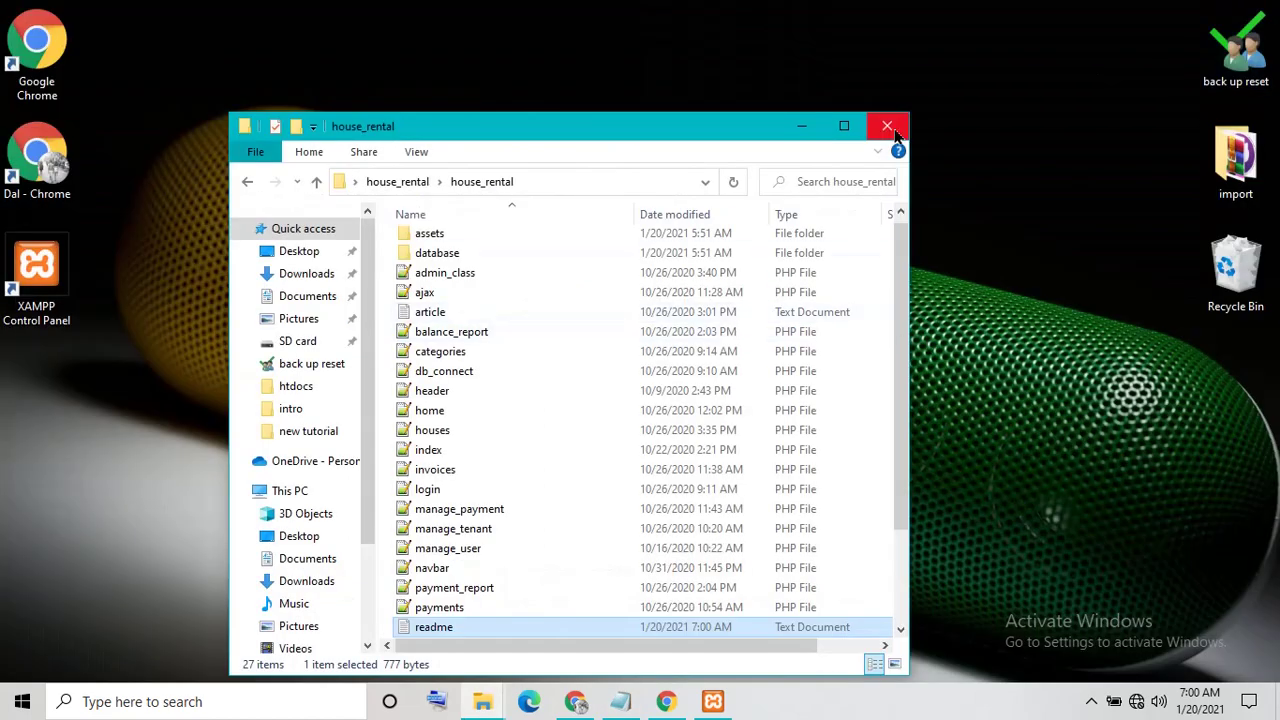
Copy the inner house_rental project folder from the desktop house_rental folder
click(887, 126)
double_click(505, 168)
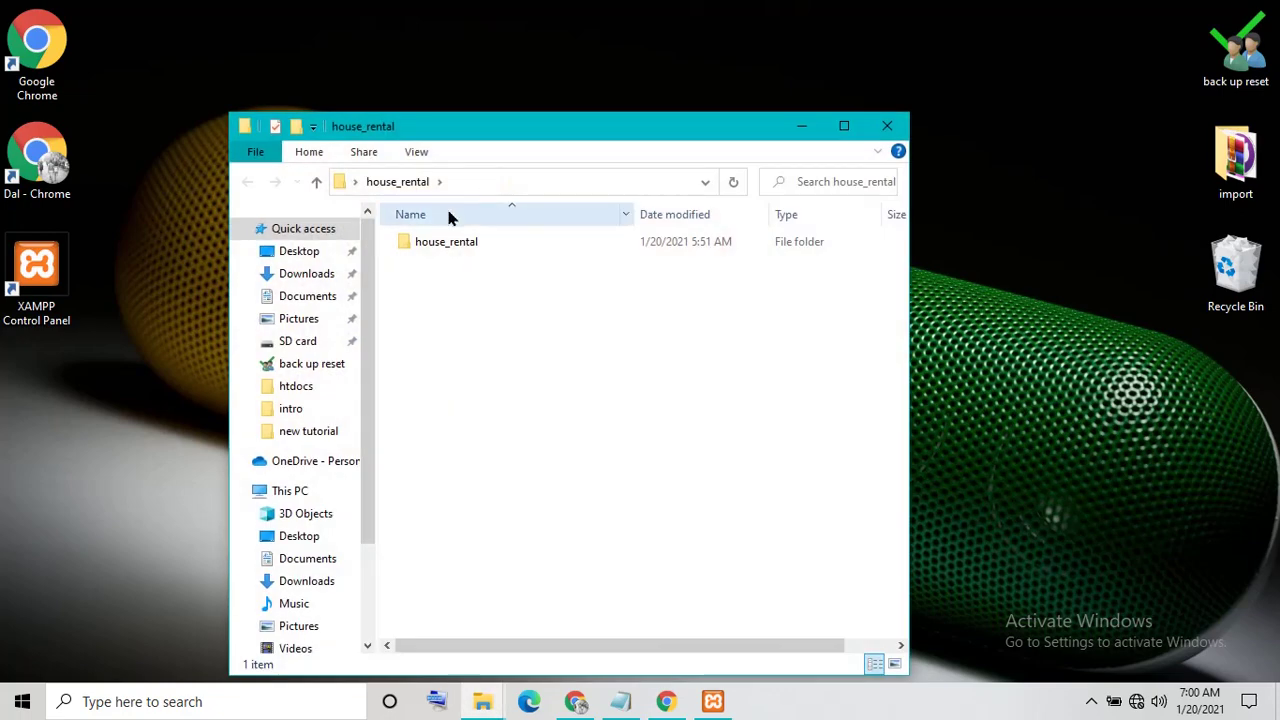
click(433, 250)
right_click(433, 250)
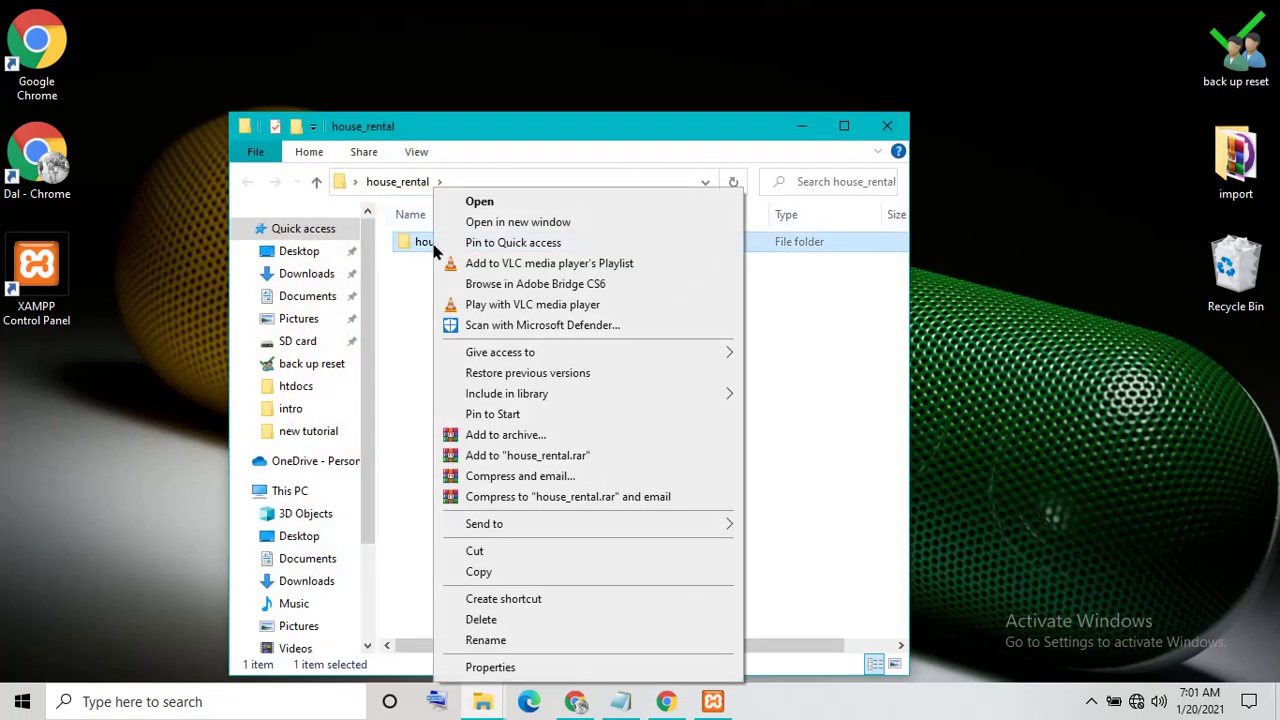
click(480, 572)
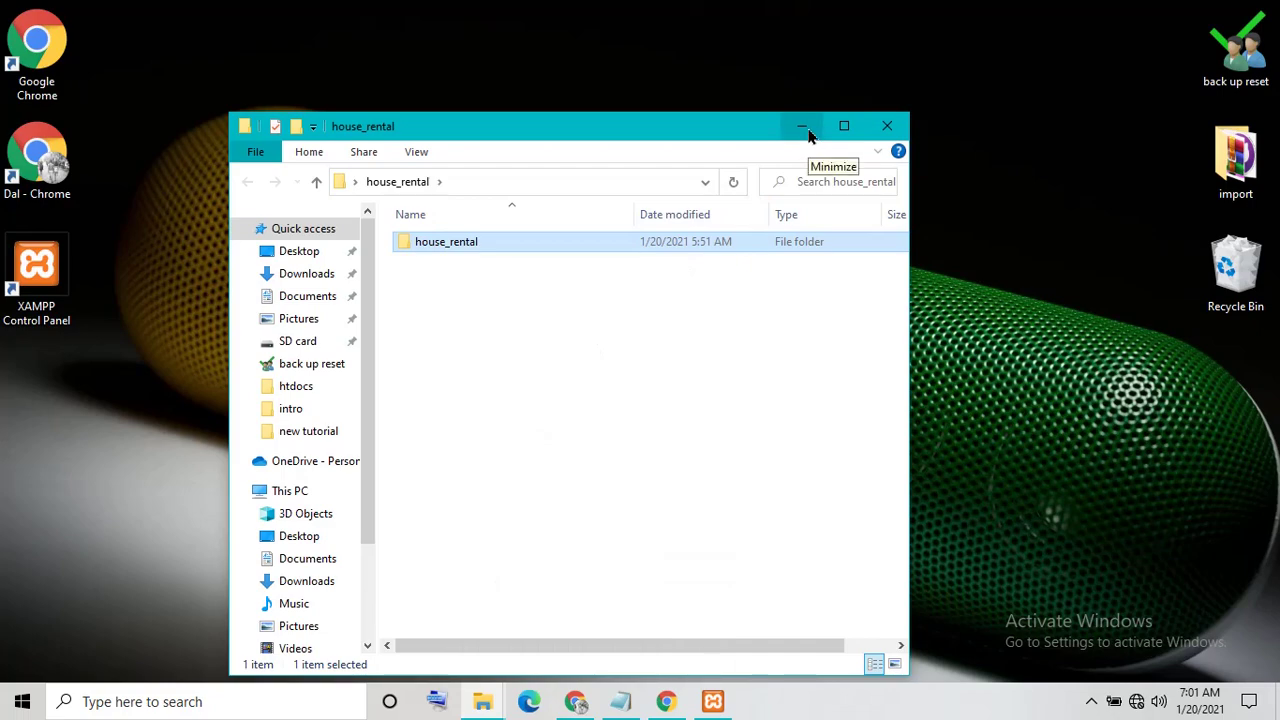
click(886, 126)
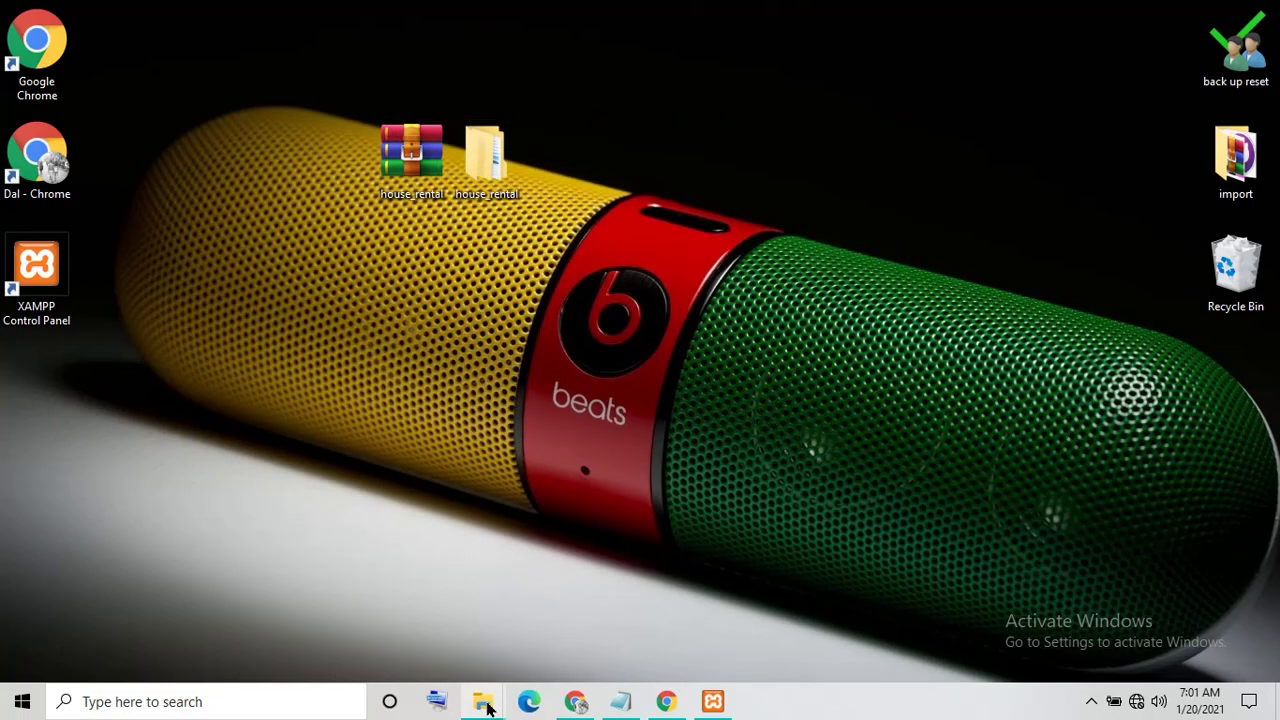
Switch to the back up reset Explorer window and show This PC's drives
mouse_move(482, 697)
click(446, 652)
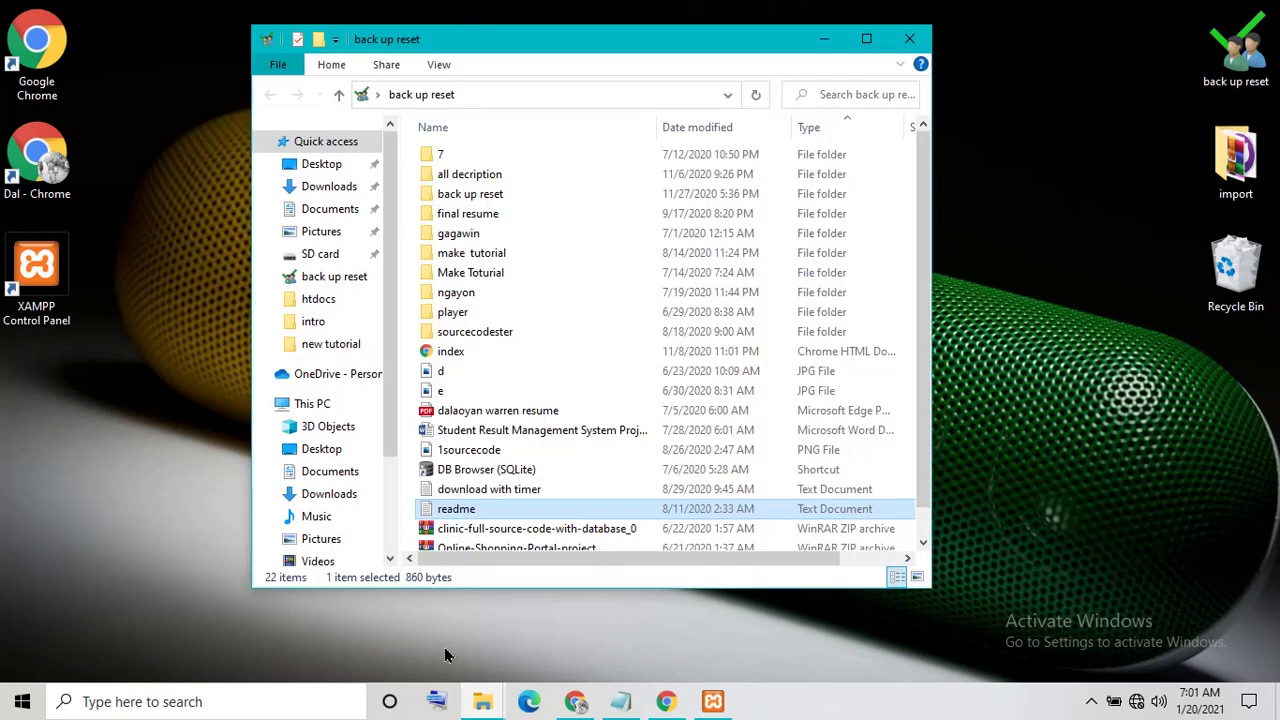
click(312, 403)
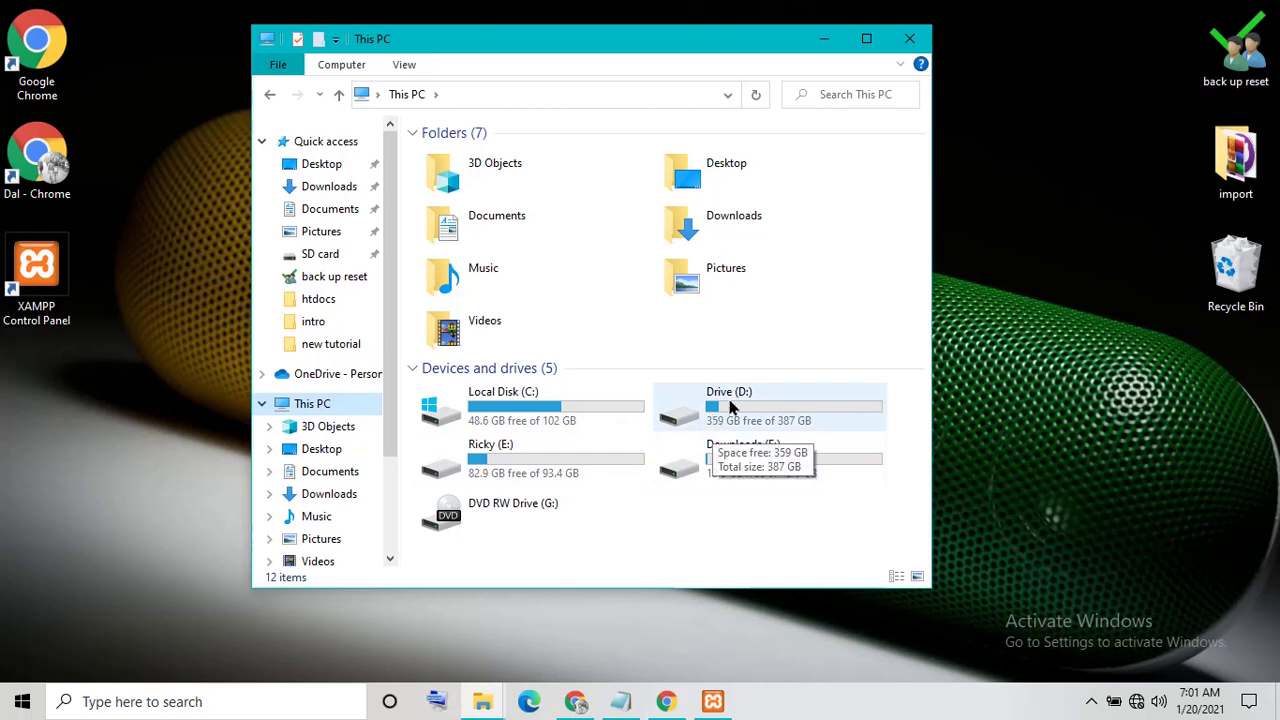
Replace the Notepad note with 'my xampp install in drive E' and minimize it
click(620, 701)
drag(579, 405, 3, 401)
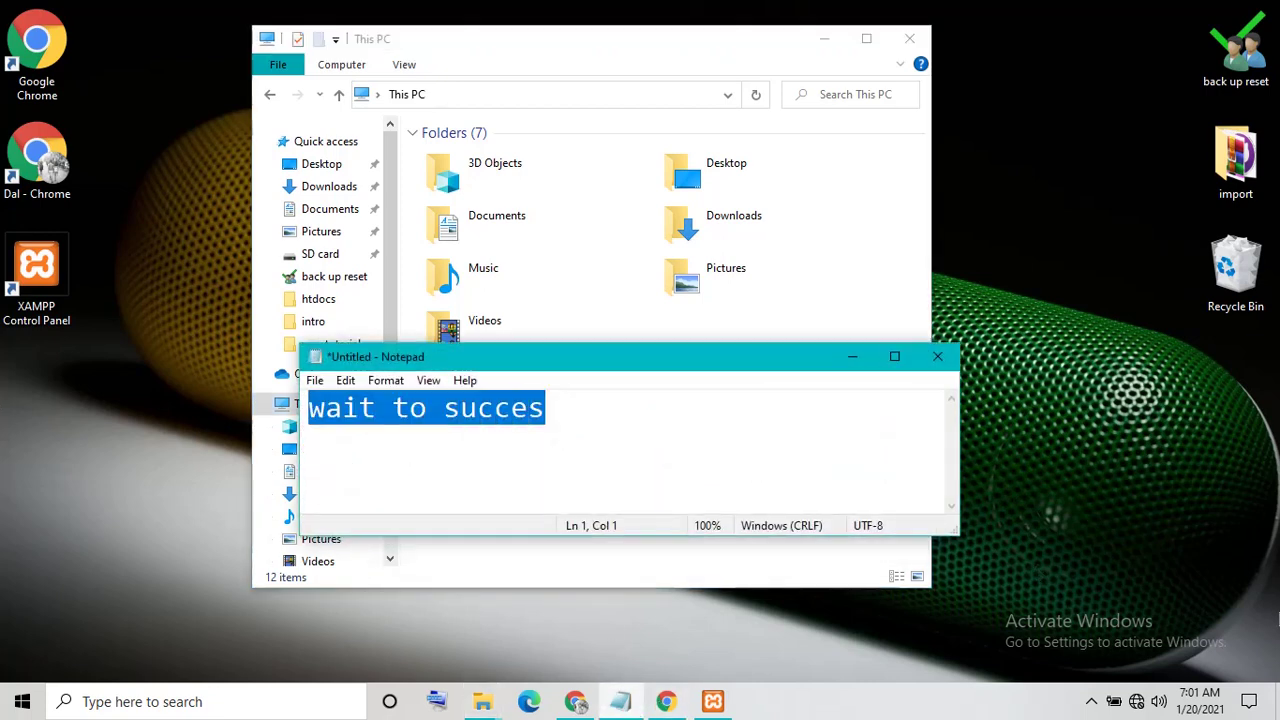
text(my x)
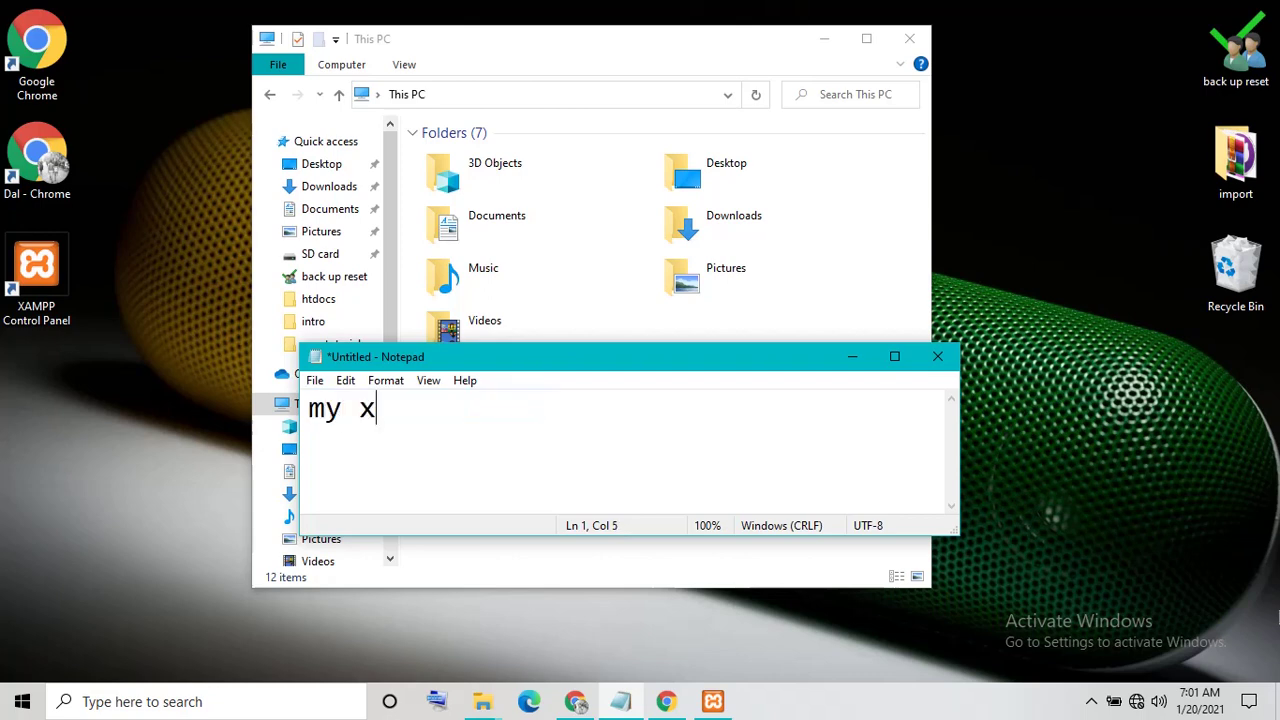
text(ampp instl)
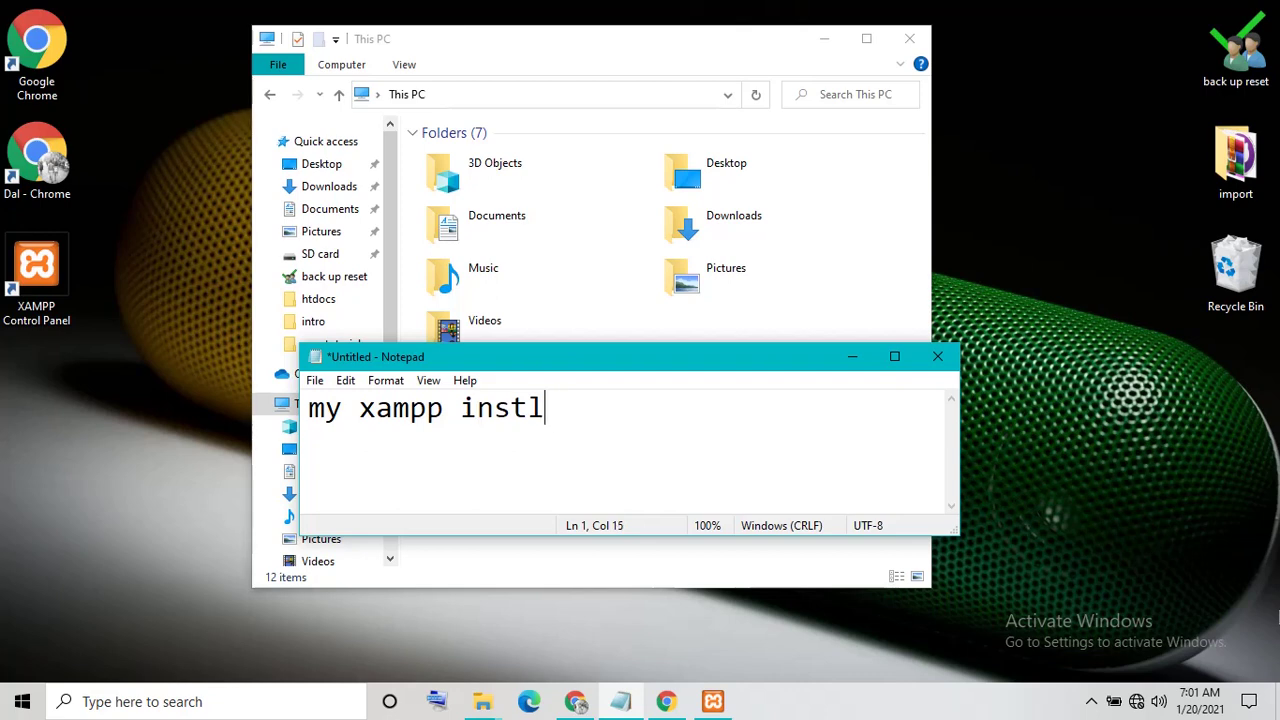
key(BackSpace)
text(all in )
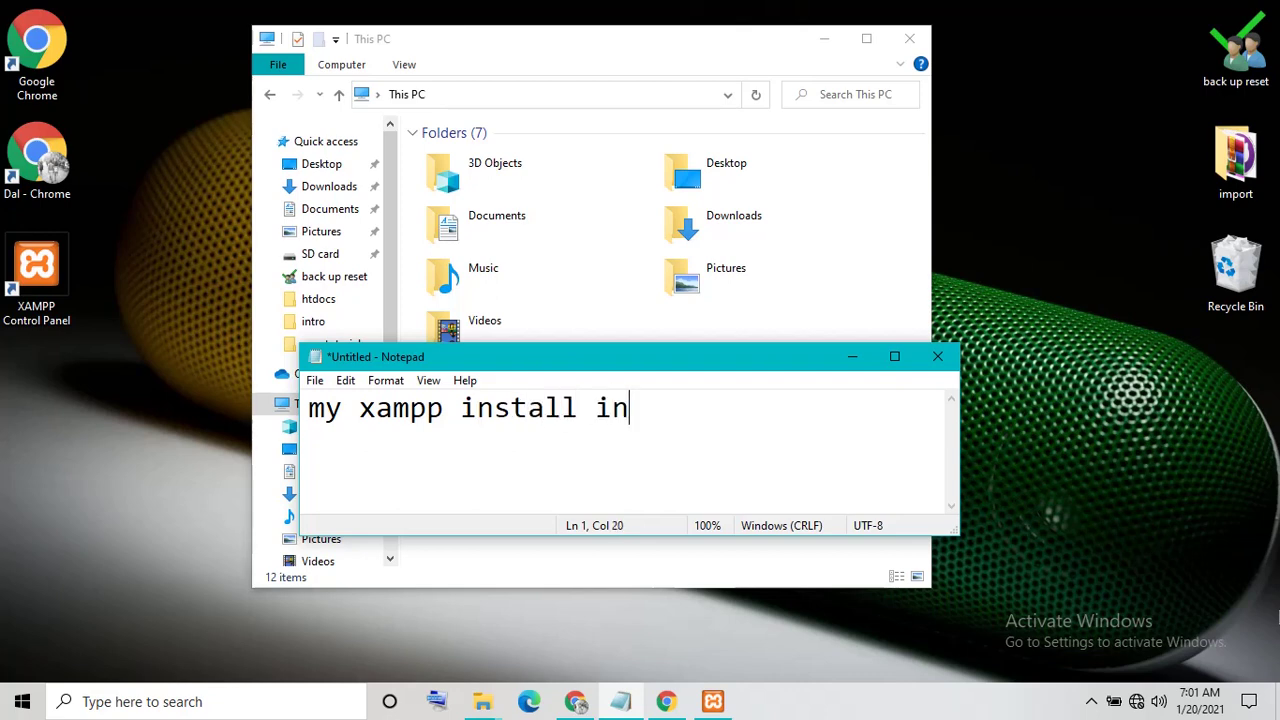
text(drive)
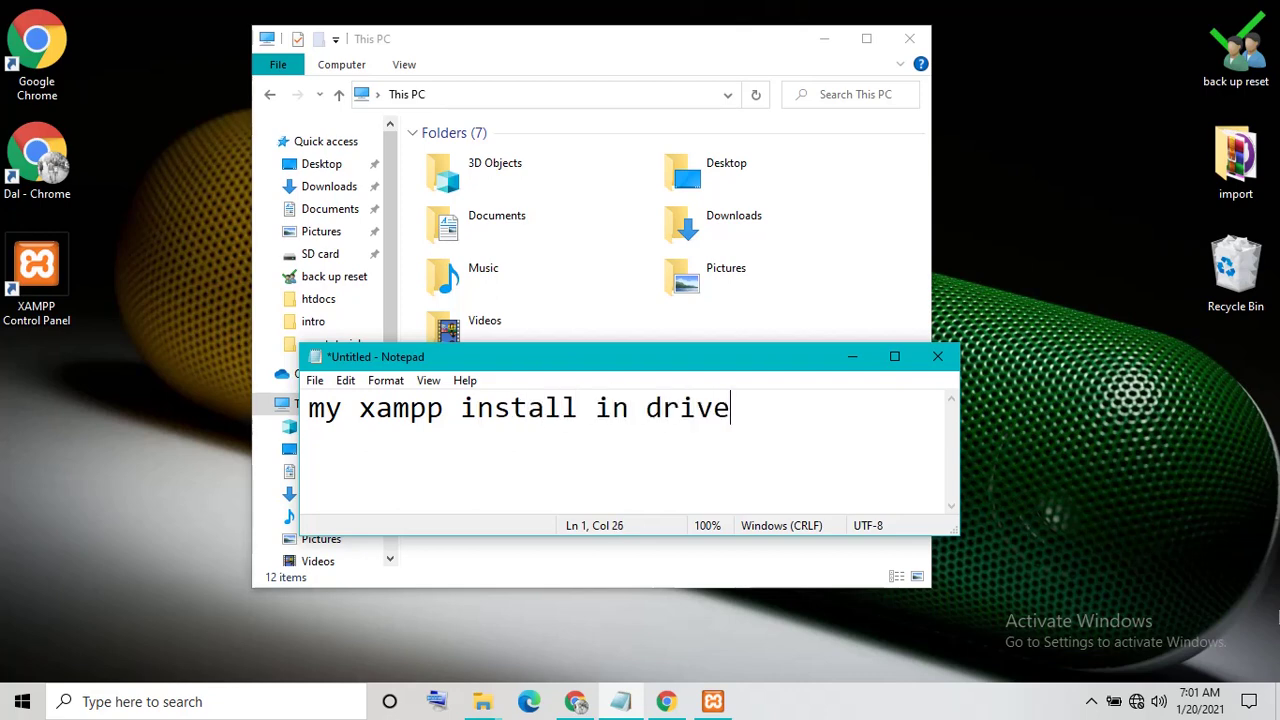
text( E)
click(866, 358)
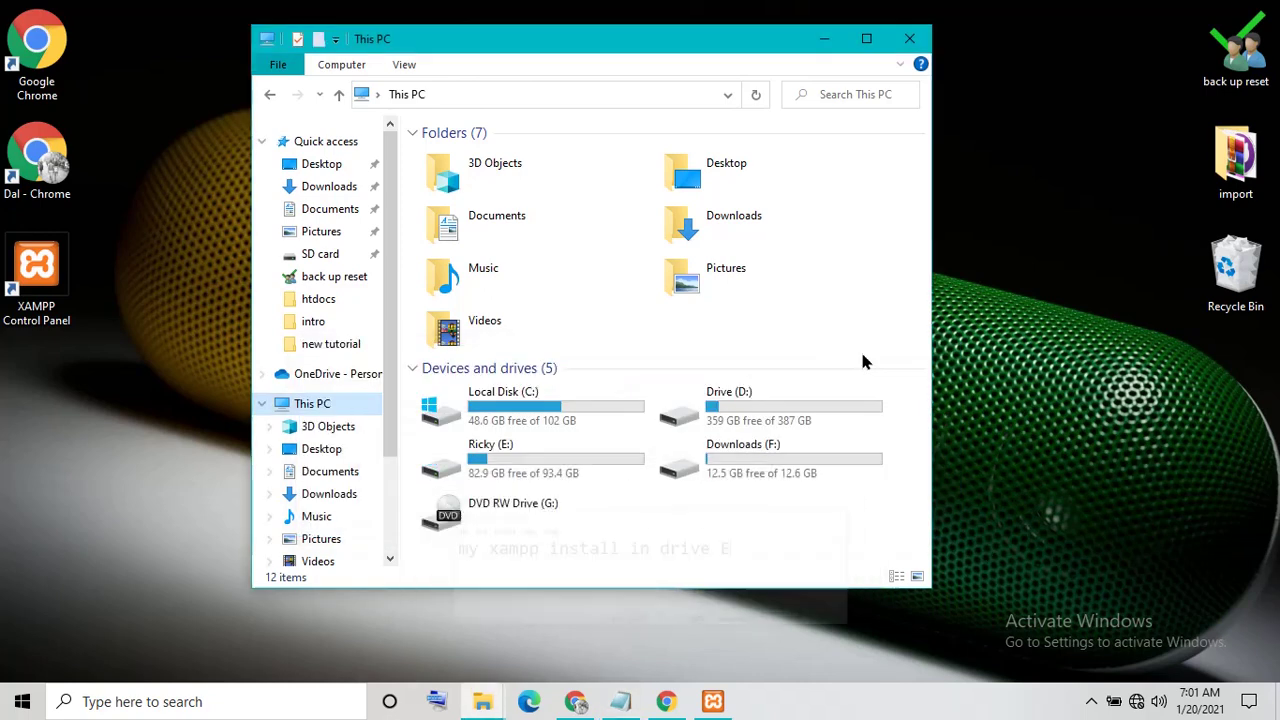
Open E:\1xampp\htdocs in a maximized Explorer window
double_click(503, 449)
click(436, 163)
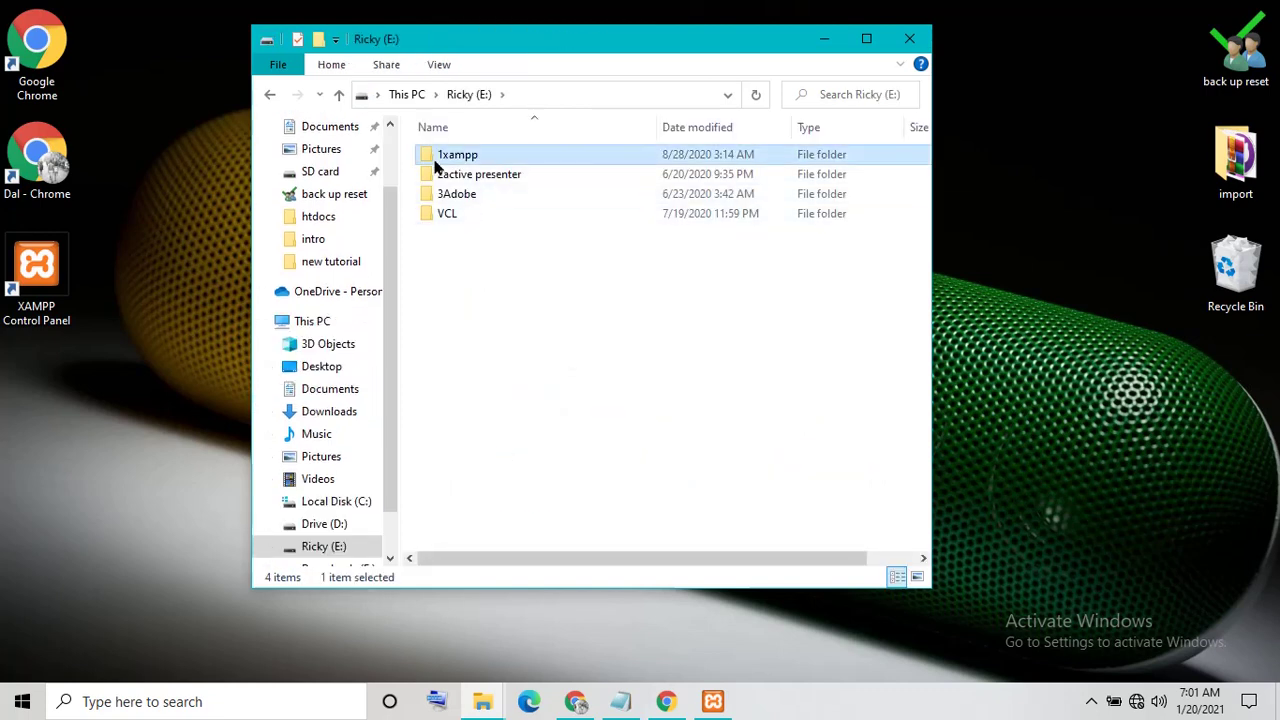
double_click(436, 163)
click(453, 255)
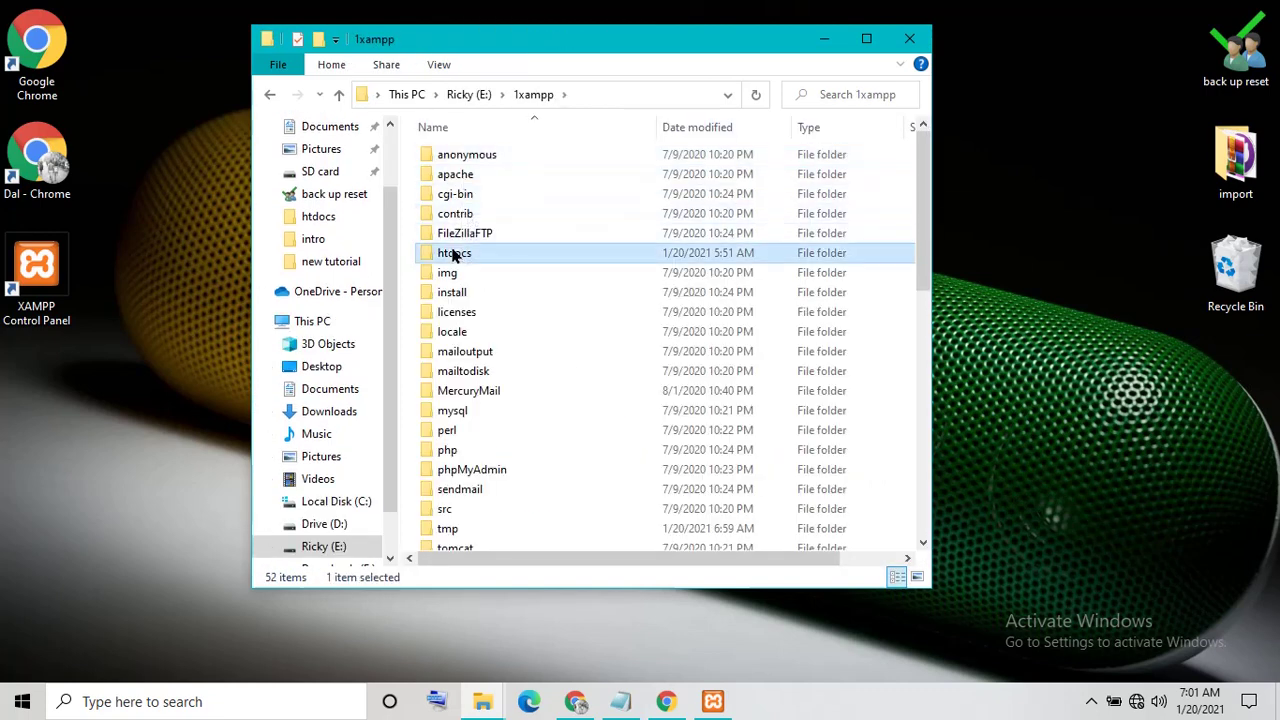
double_click(453, 255)
click(866, 39)
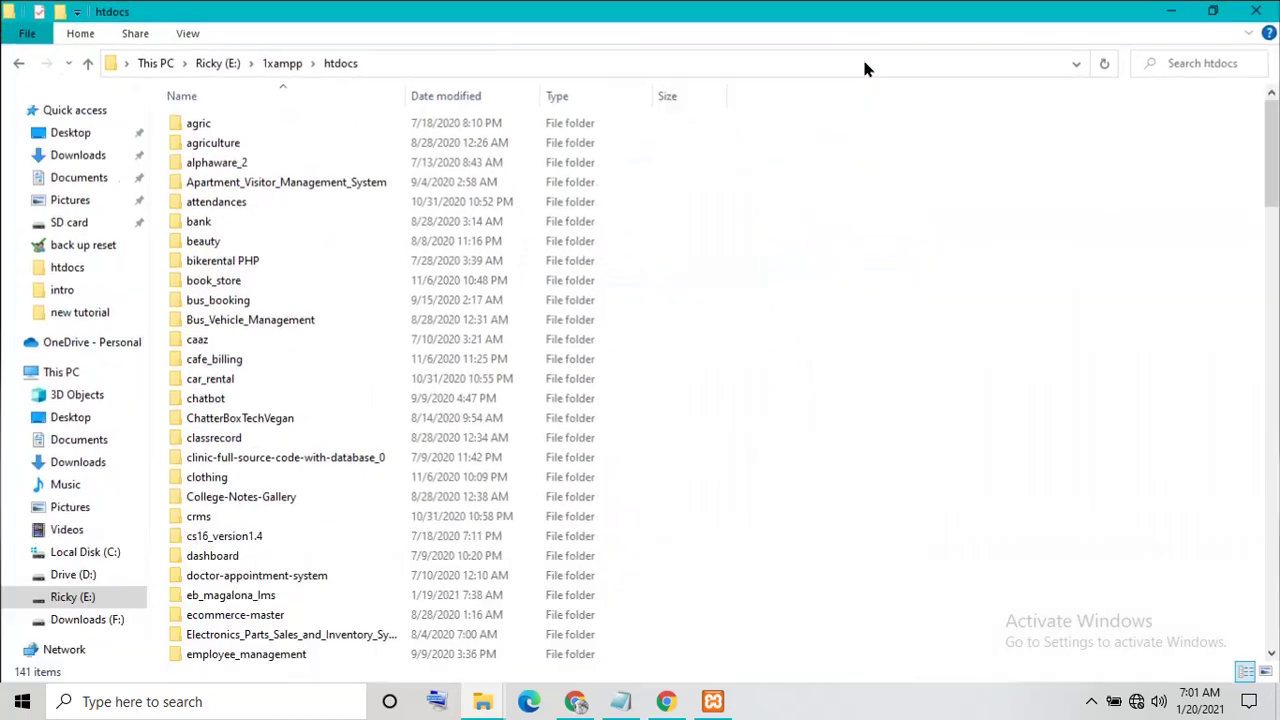
right_click(1013, 272)
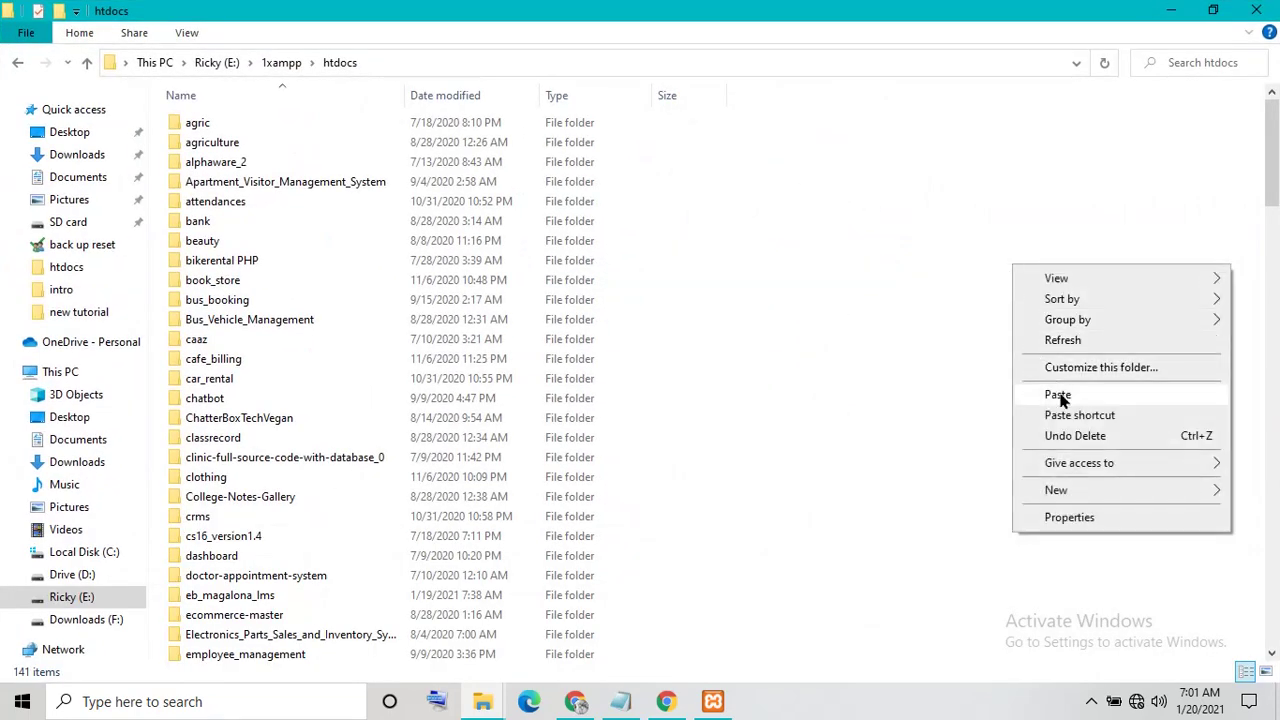
click(1170, 10)
click(1170, 10)
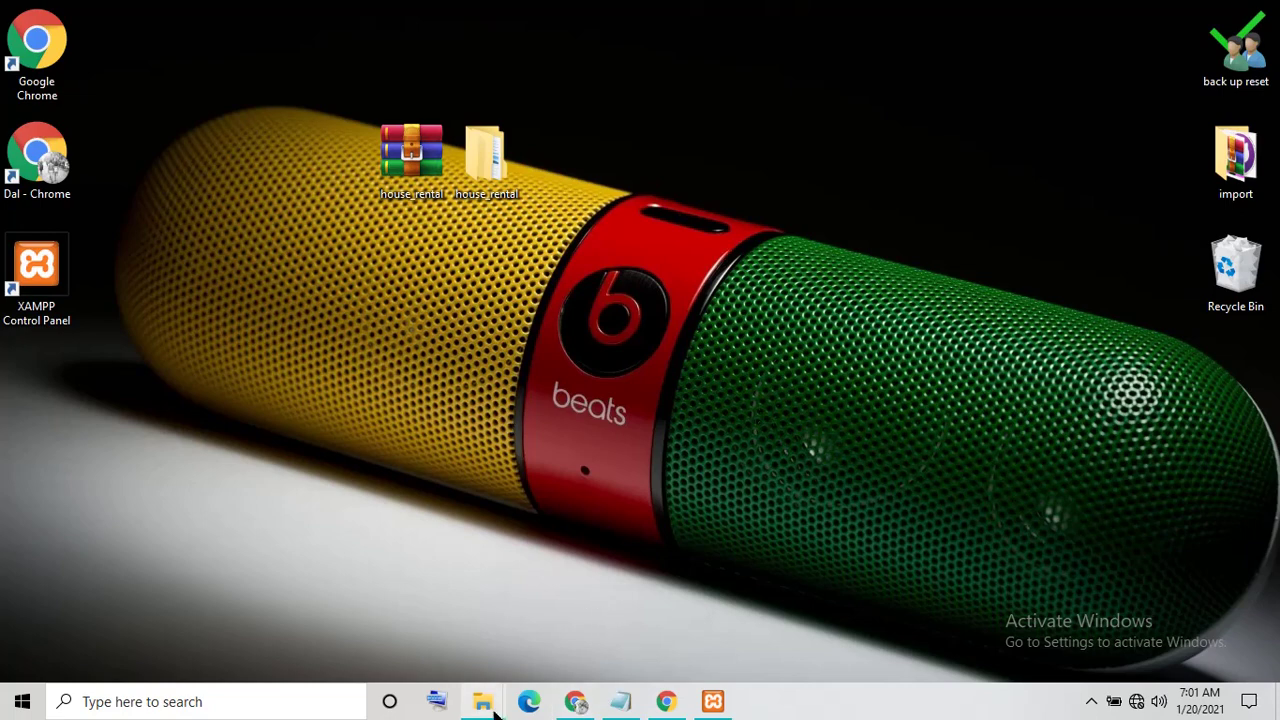
Copy the inner house_rental folder from the desktop and paste it into htdocs
mouse_move(489, 707)
double_click(486, 155)
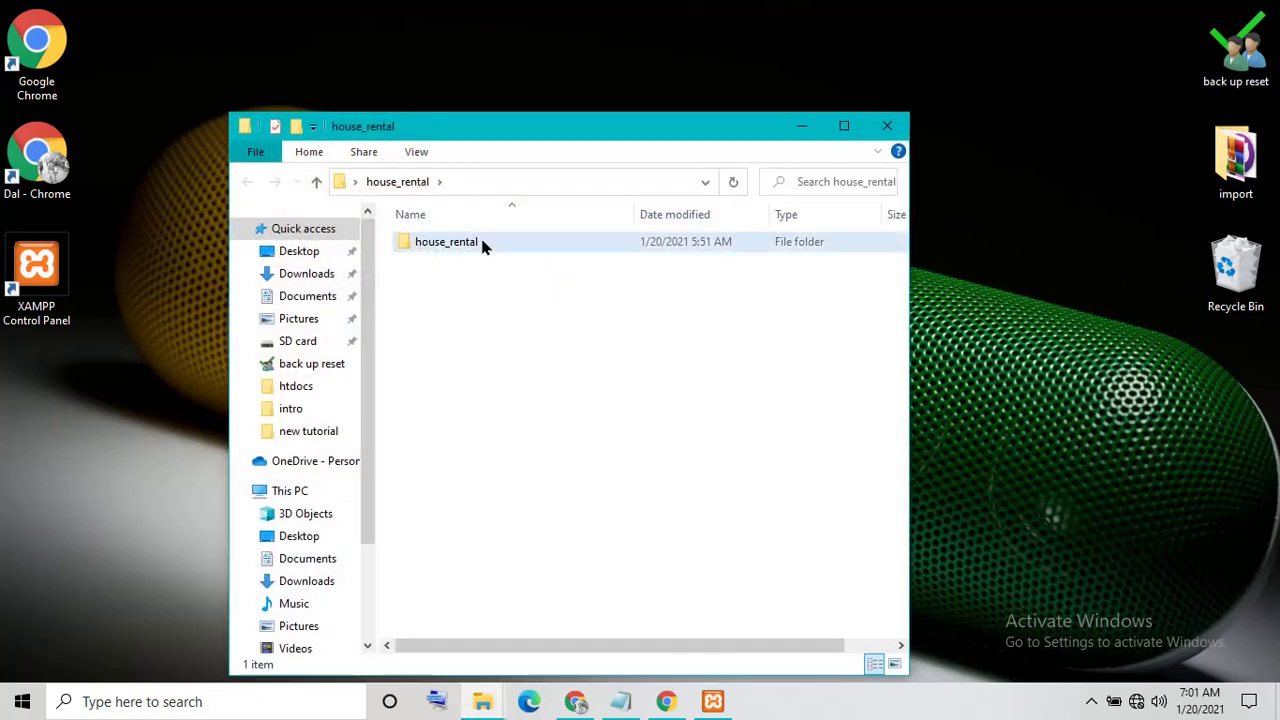
right_click(482, 246)
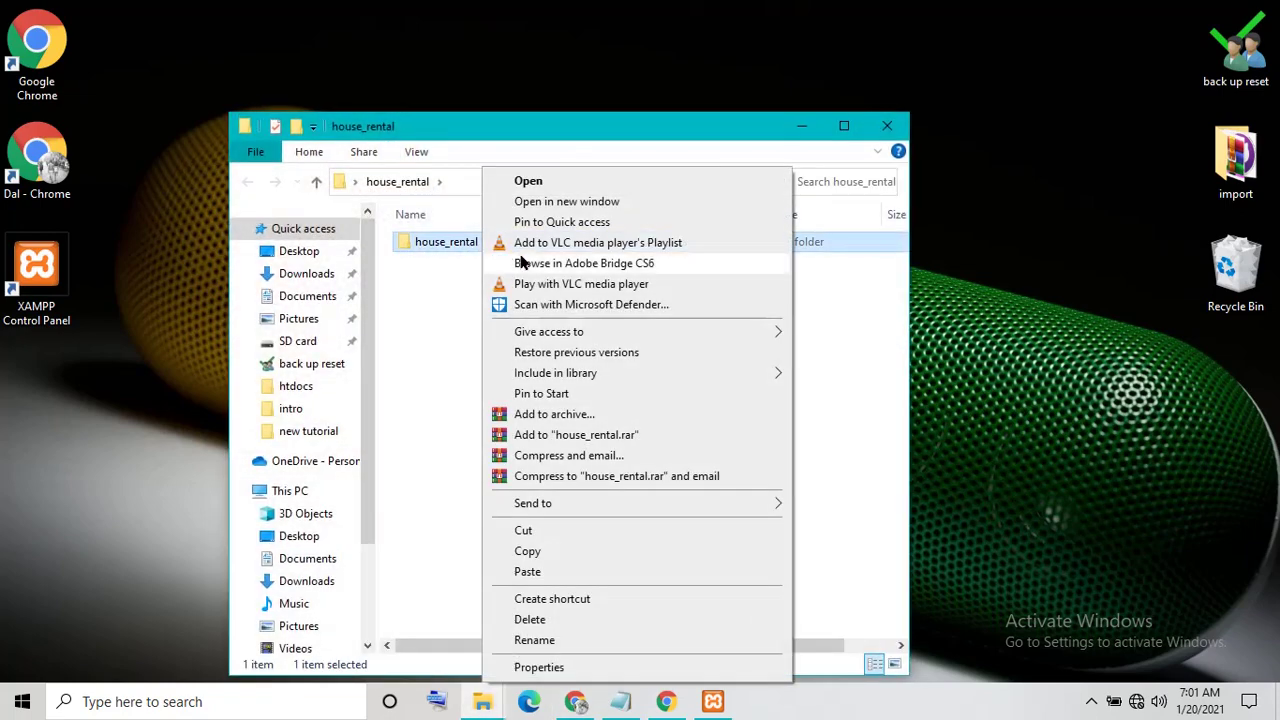
click(527, 555)
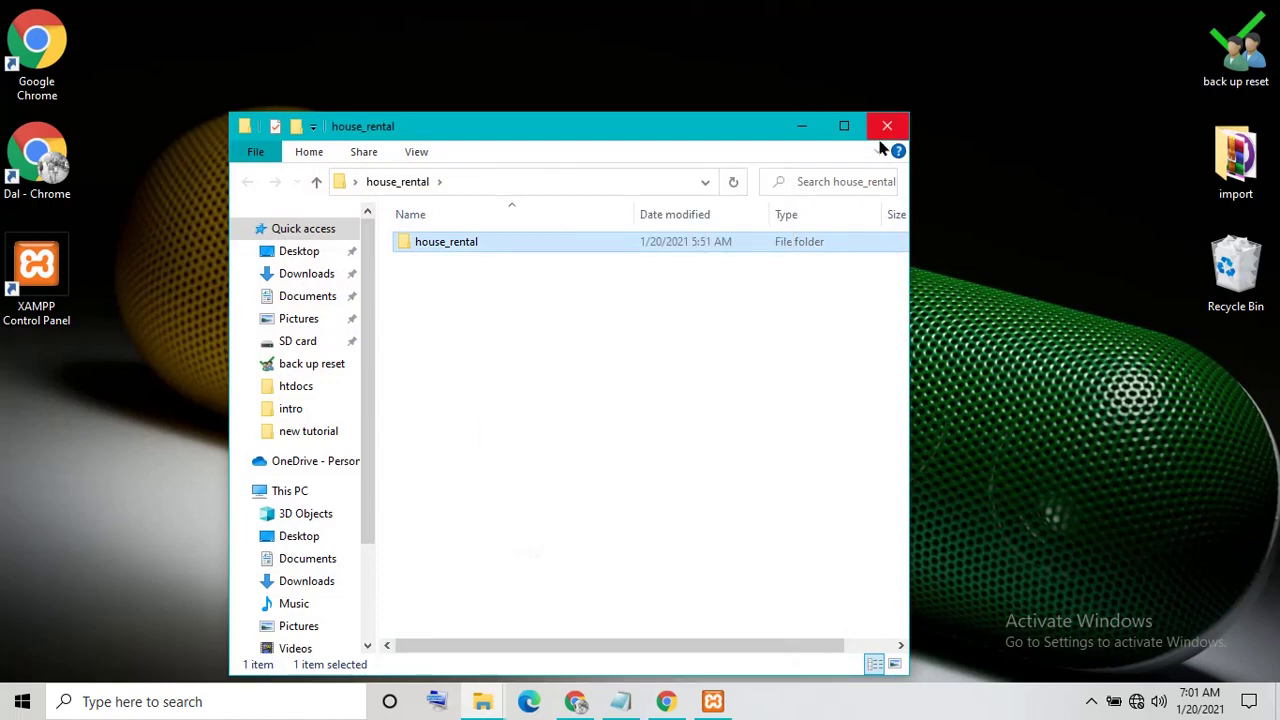
click(500, 686)
mouse_move(500, 686)
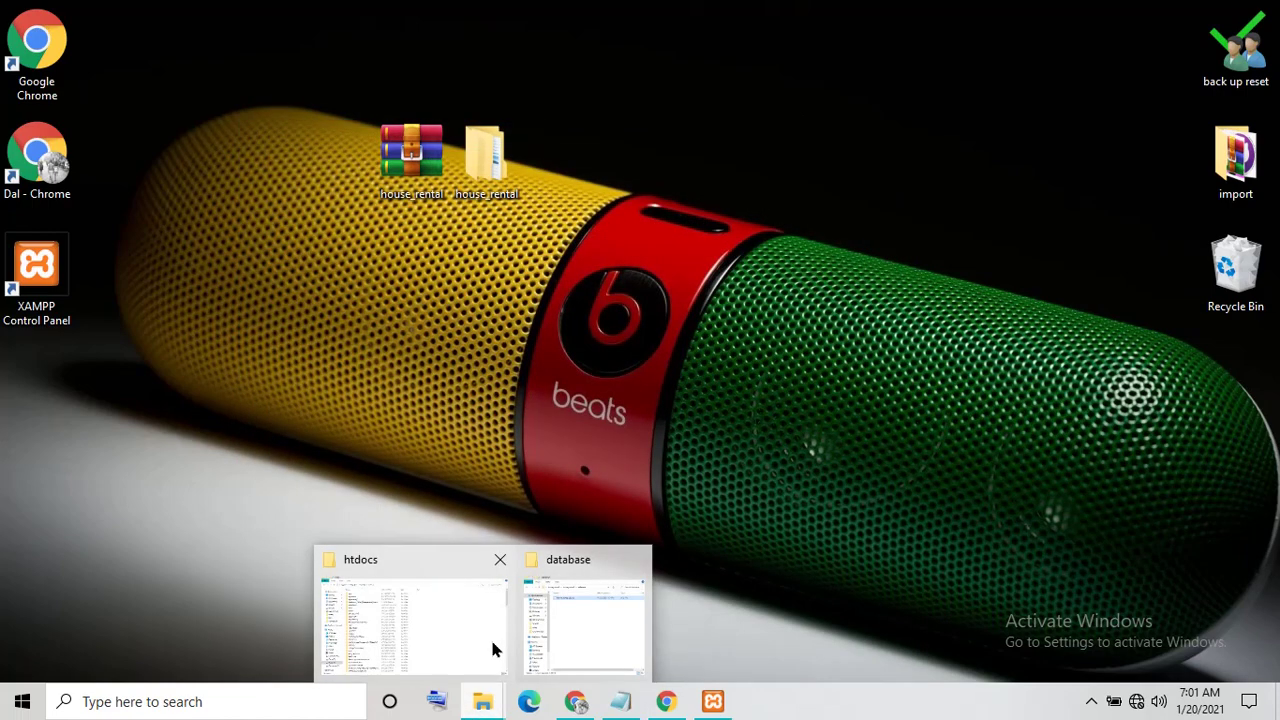
click(490, 636)
right_click(933, 282)
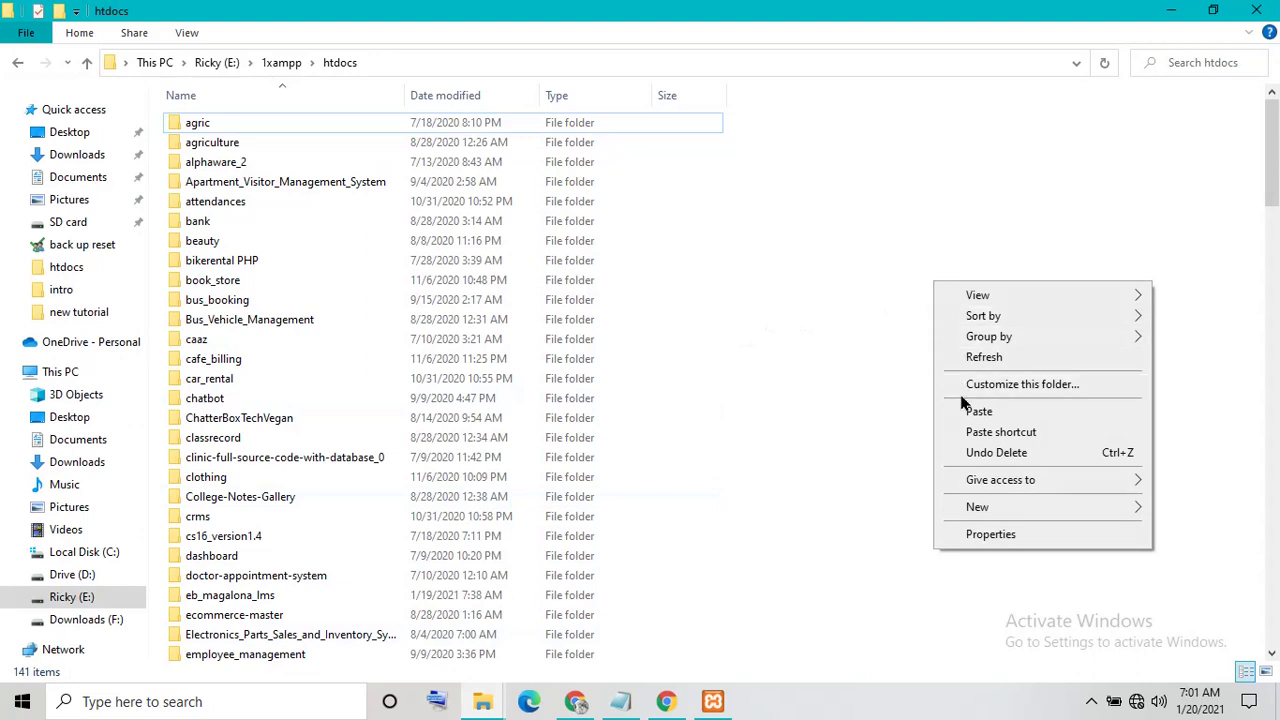
click(978, 412)
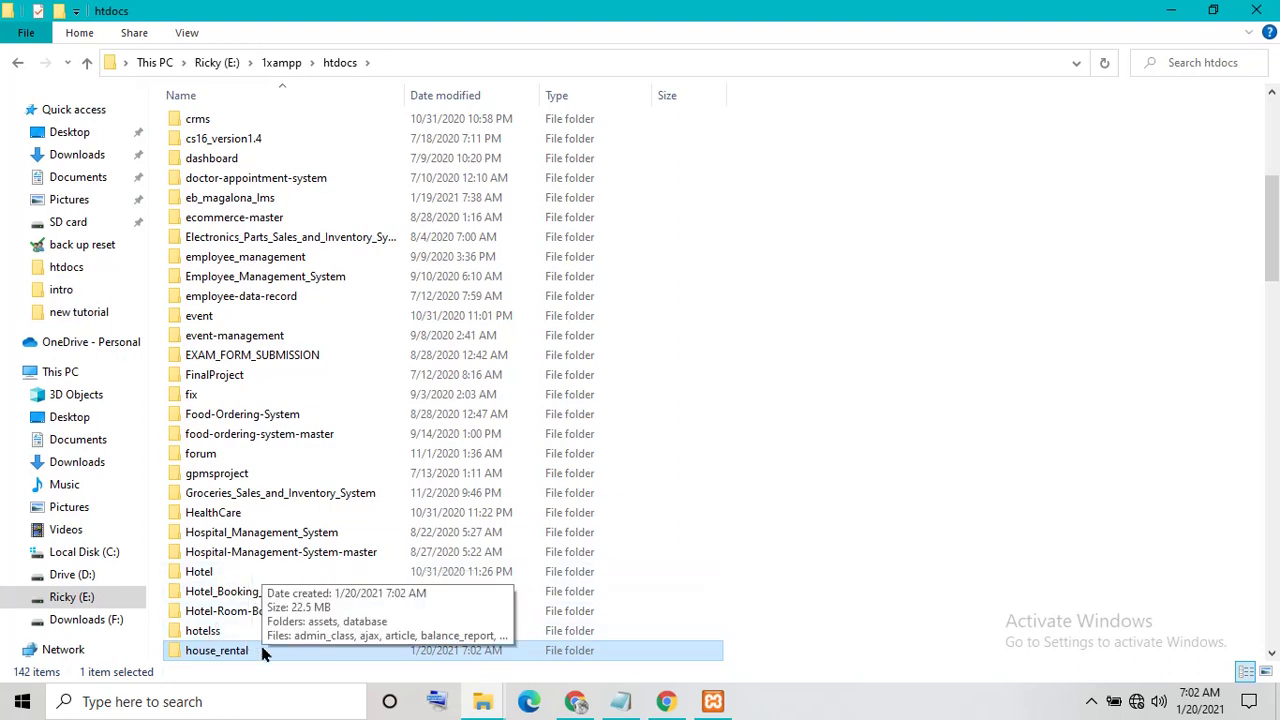
Open htdocs\house_rental and edit index.php with Notepad++
right_click(264, 651)
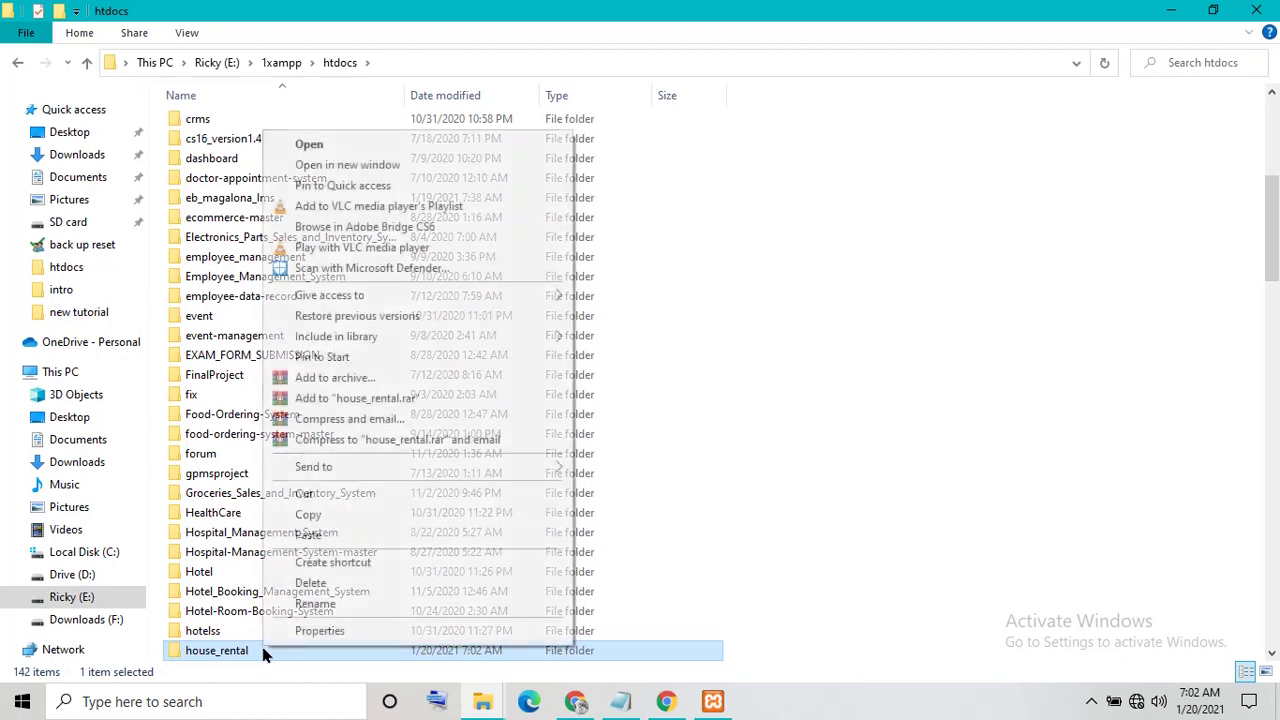
click(309, 149)
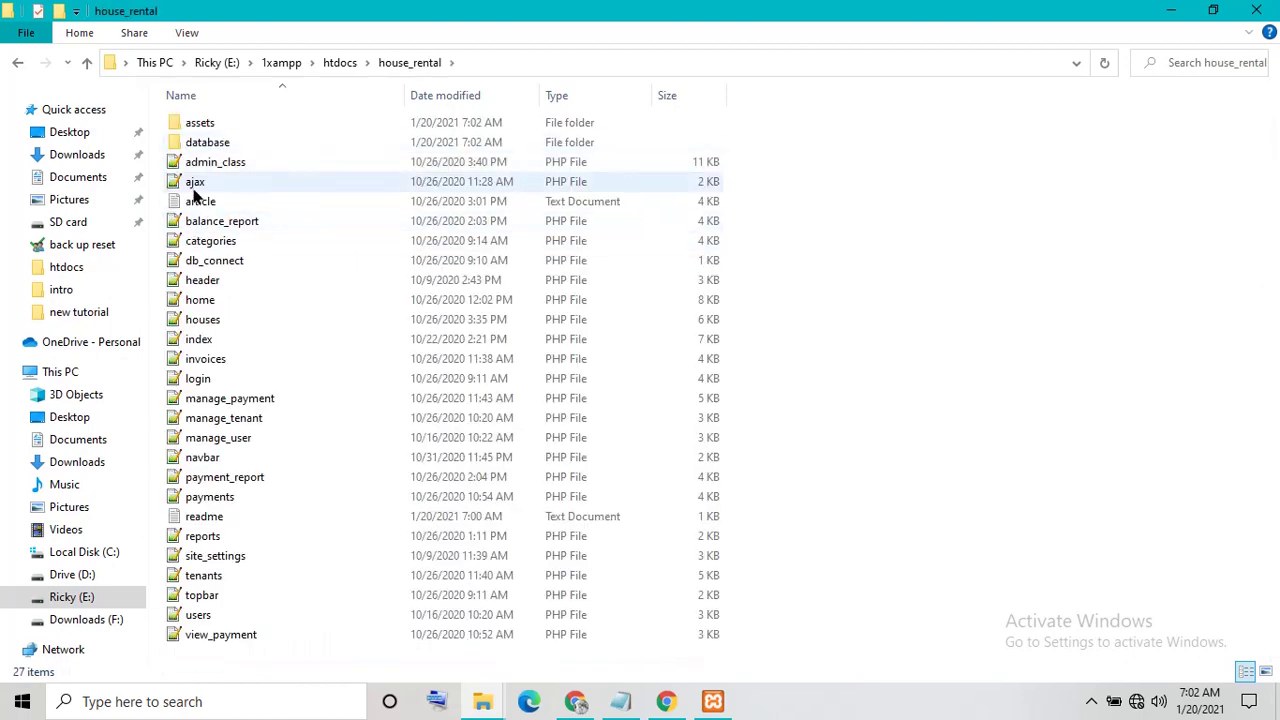
click(214, 264)
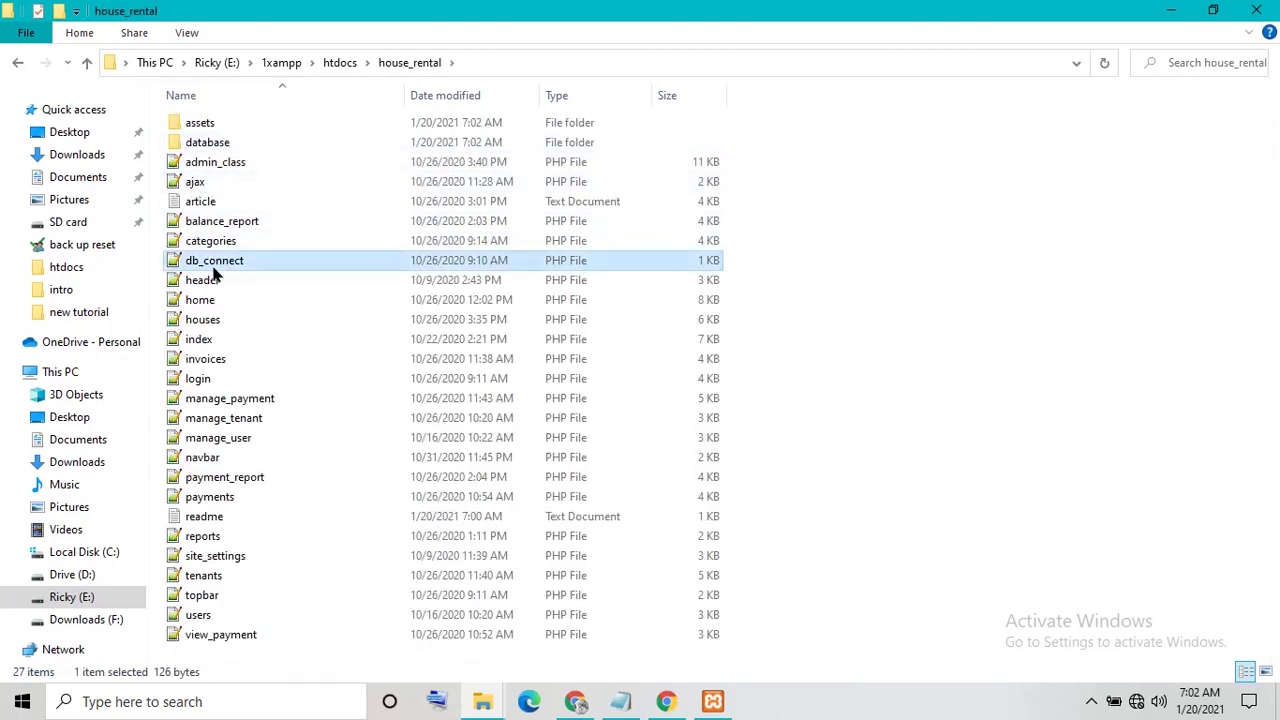
click(230, 342)
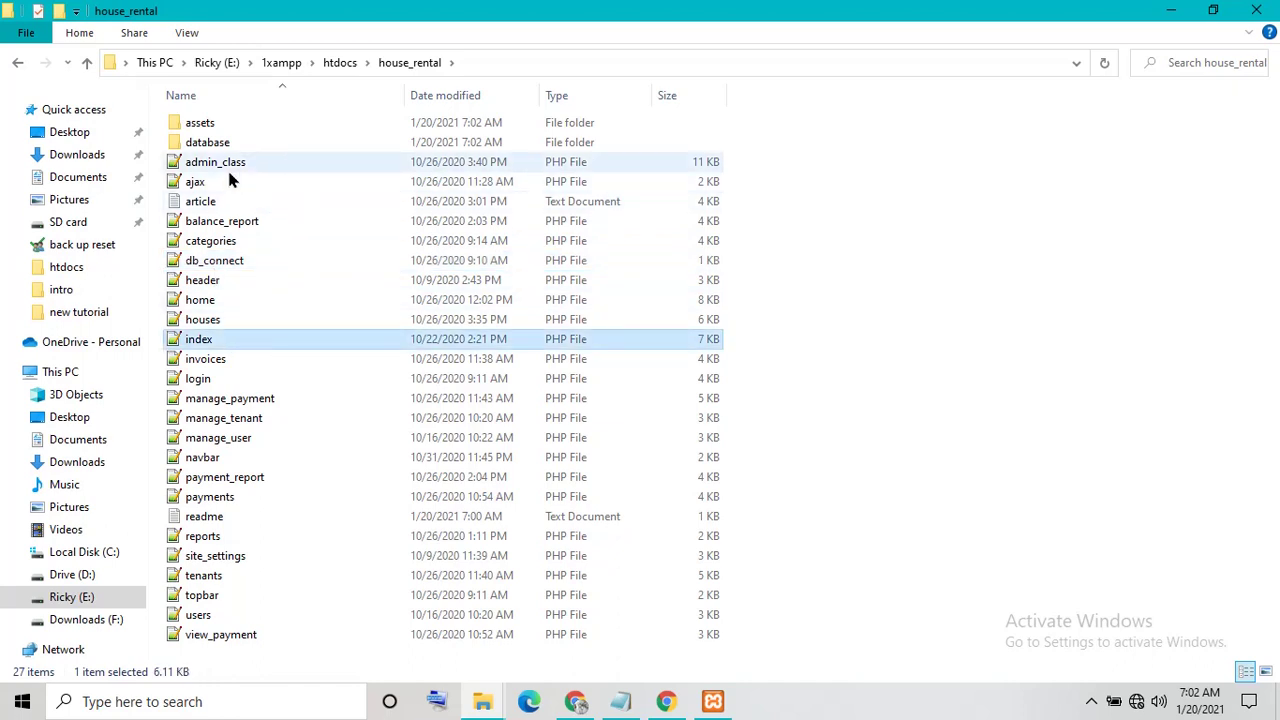
right_click(205, 342)
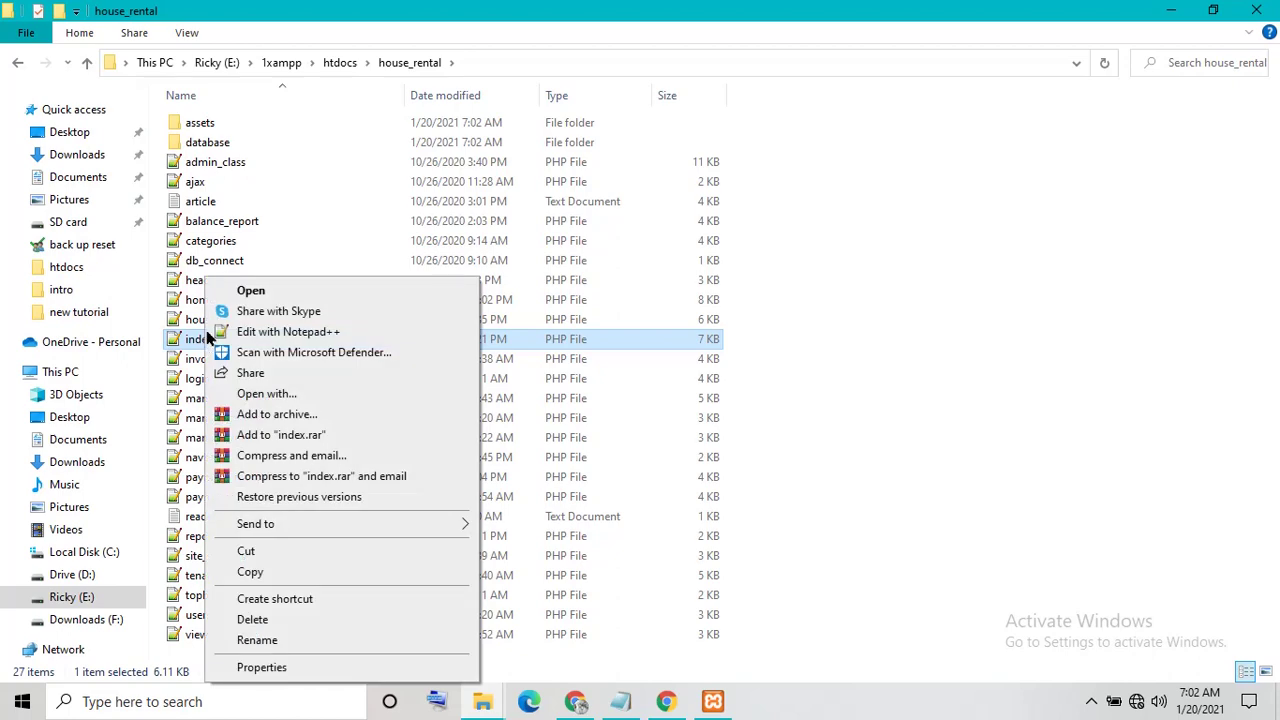
click(243, 331)
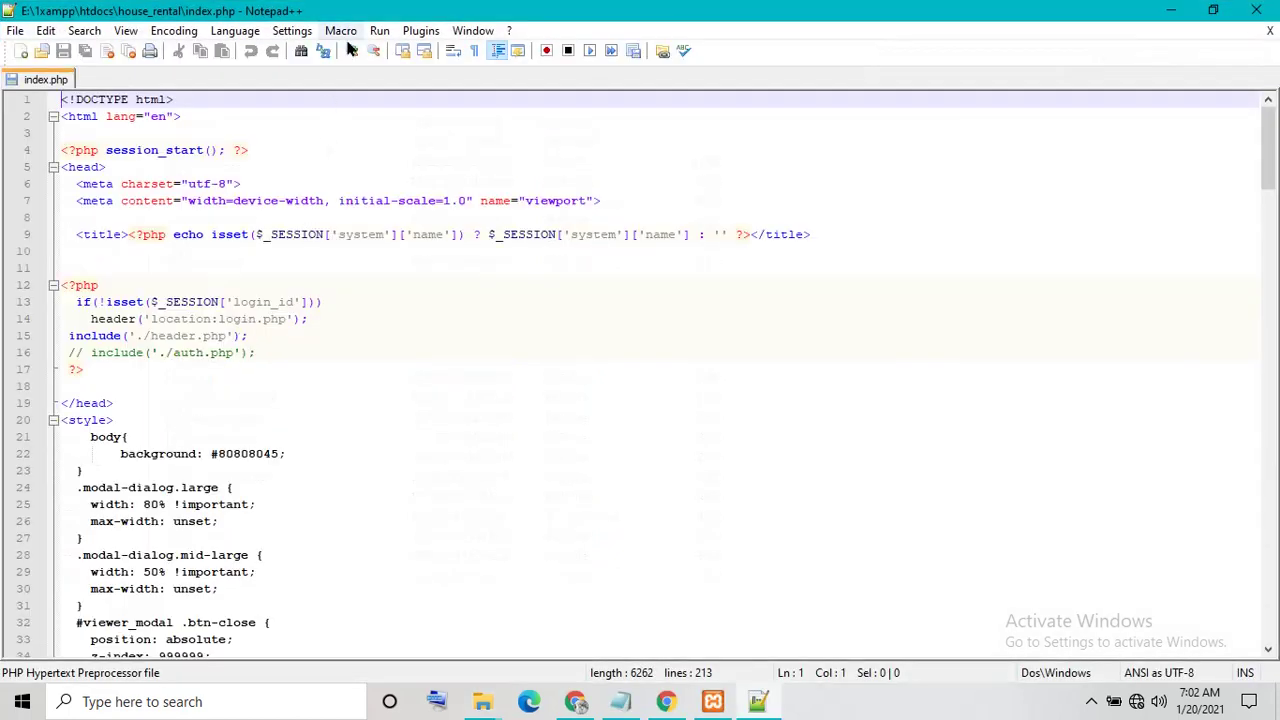
Launch index.php in Chrome as localhost/house_rental/index.php, then log out of Administrator
click(378, 32)
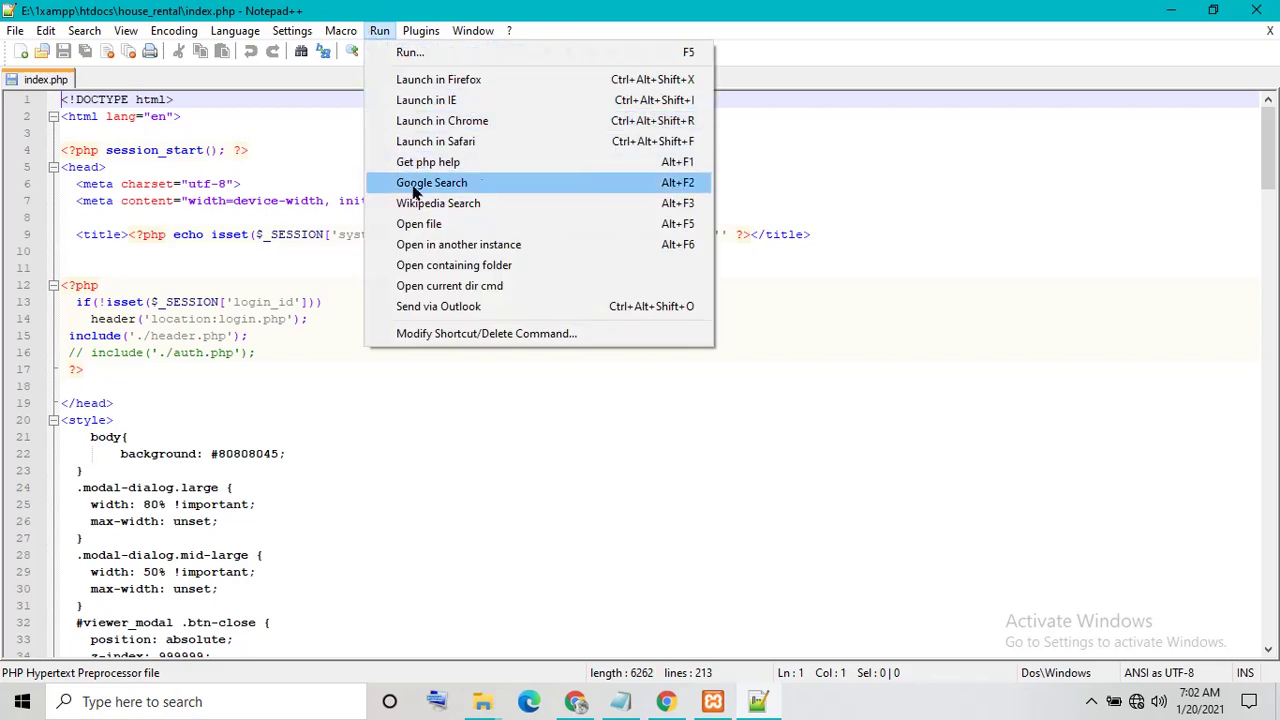
click(484, 122)
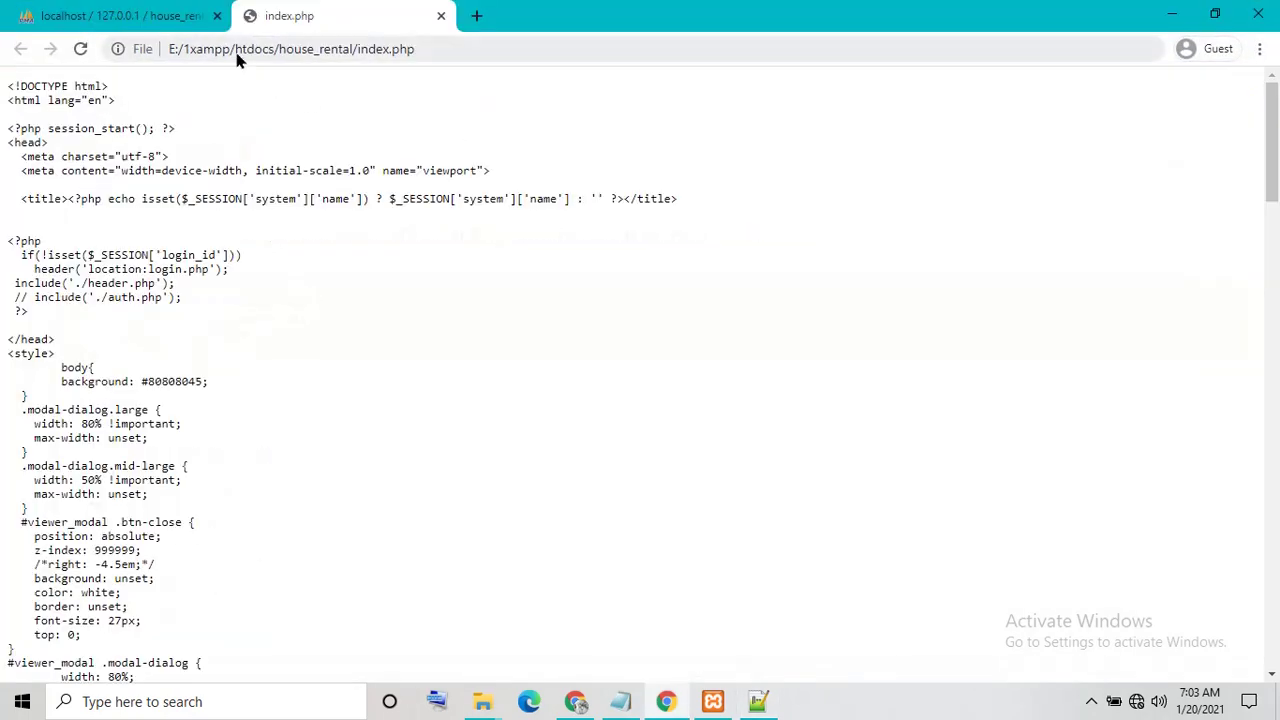
drag(275, 49, 49, 57)
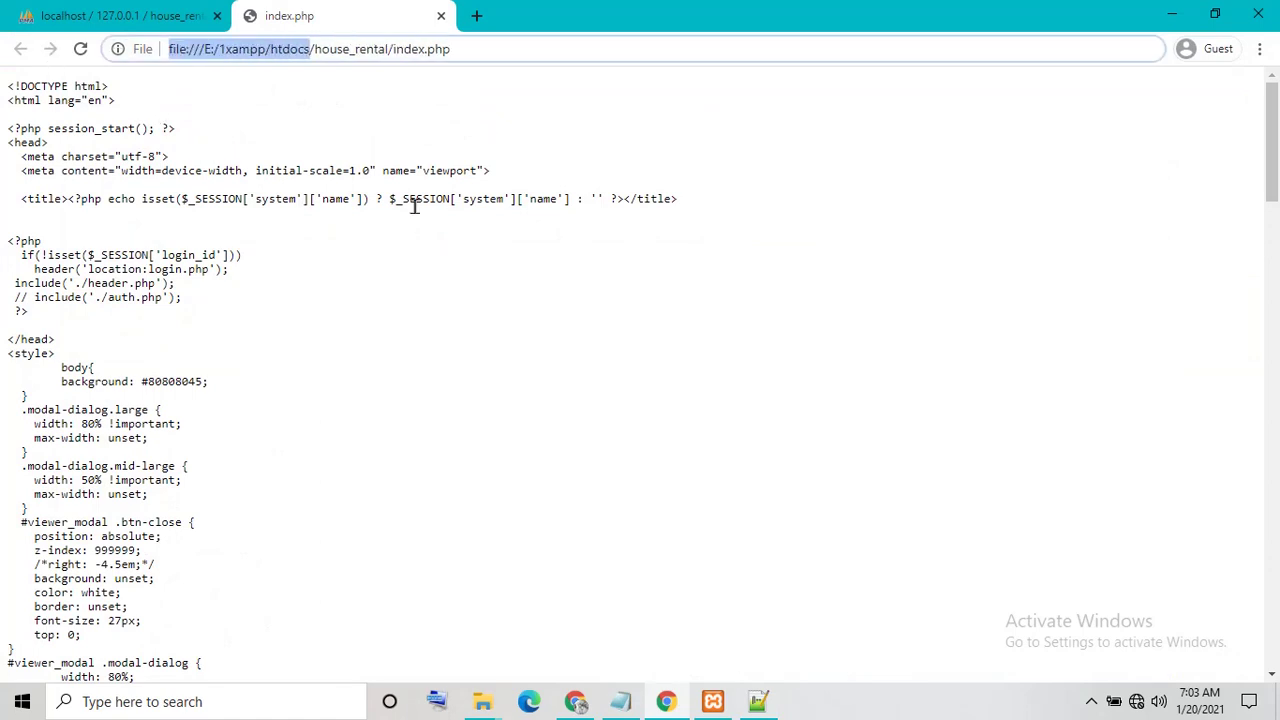
key(BackSpace)
text(local)
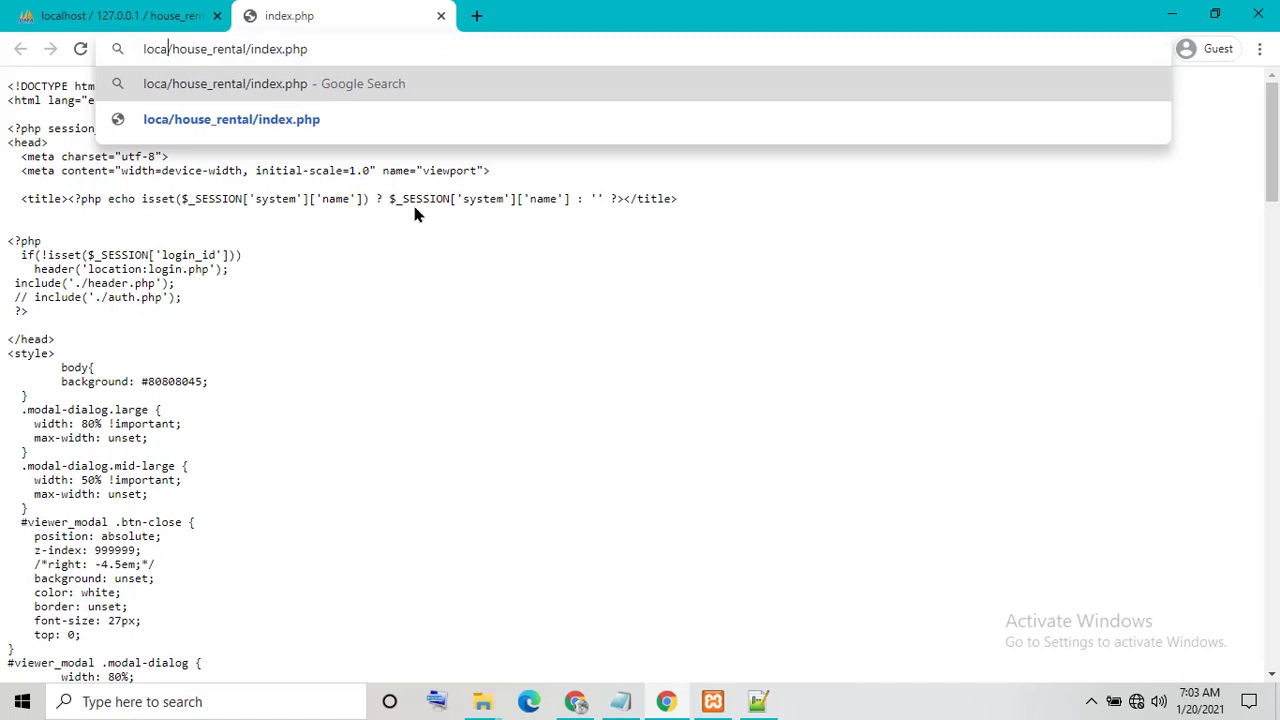
text(host)
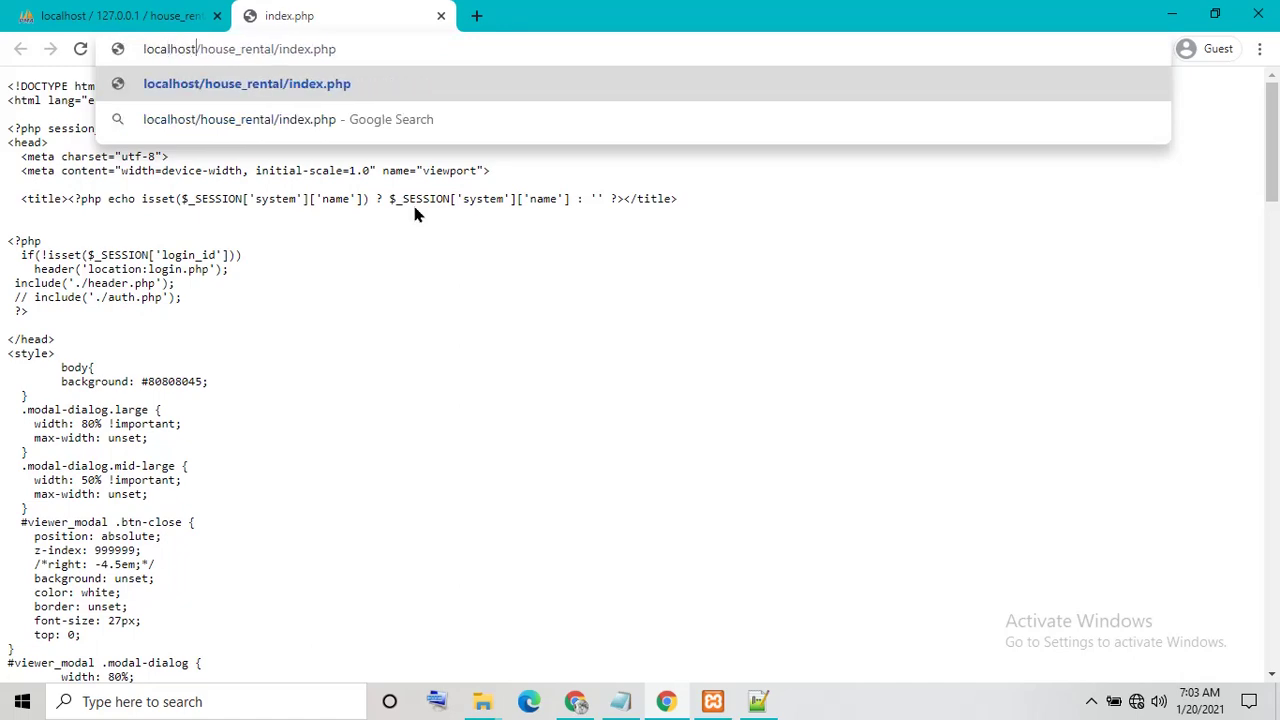
key(Return)
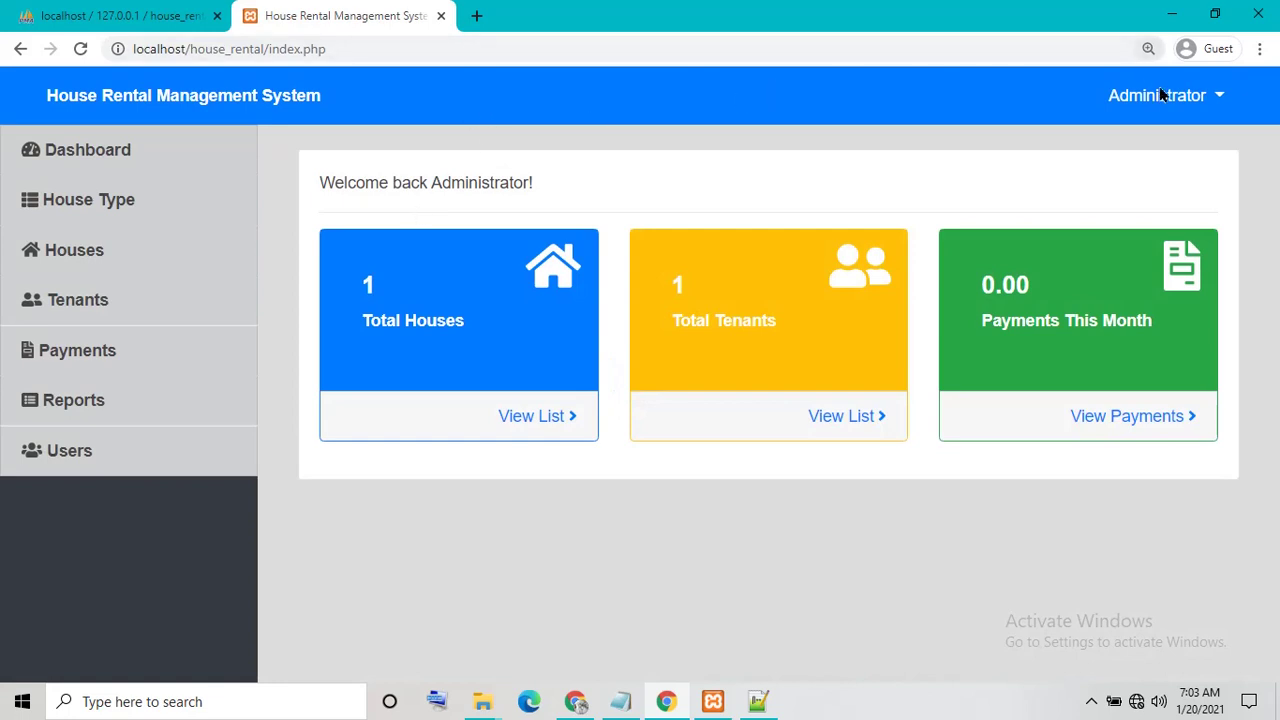
click(1160, 94)
click(1125, 166)
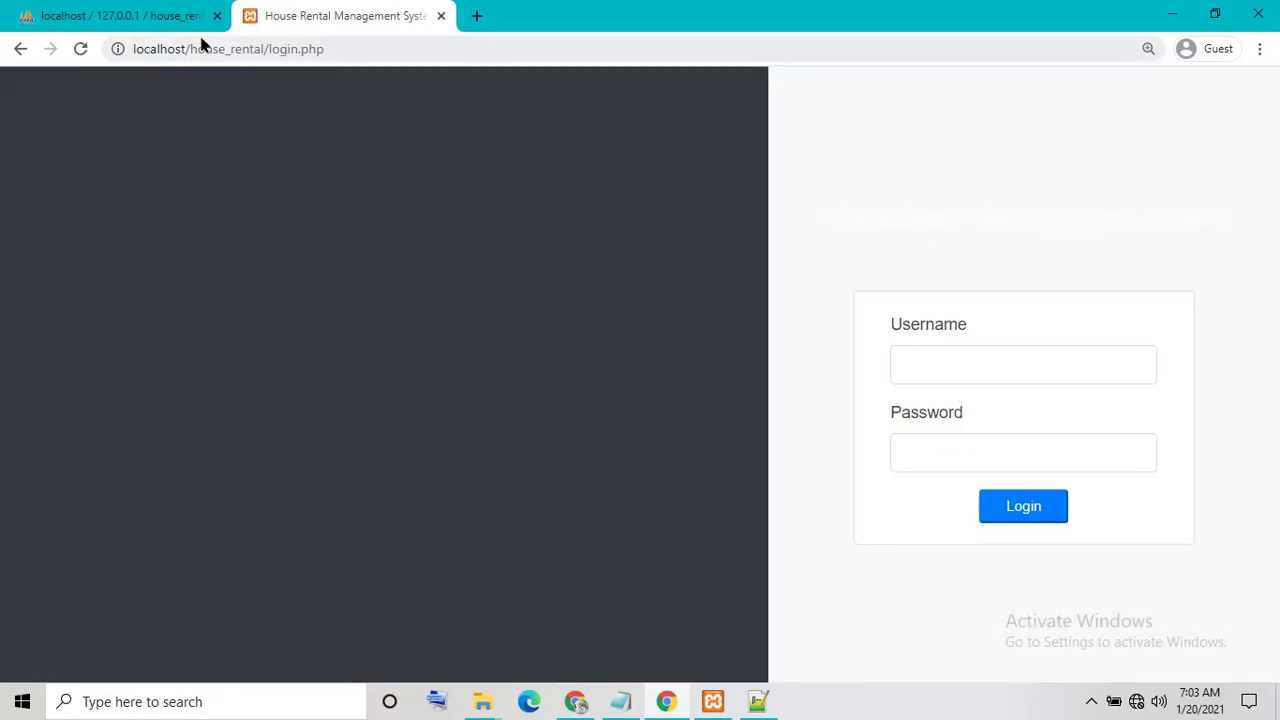
Write the admin username and password into the Notepad note
click(940, 371)
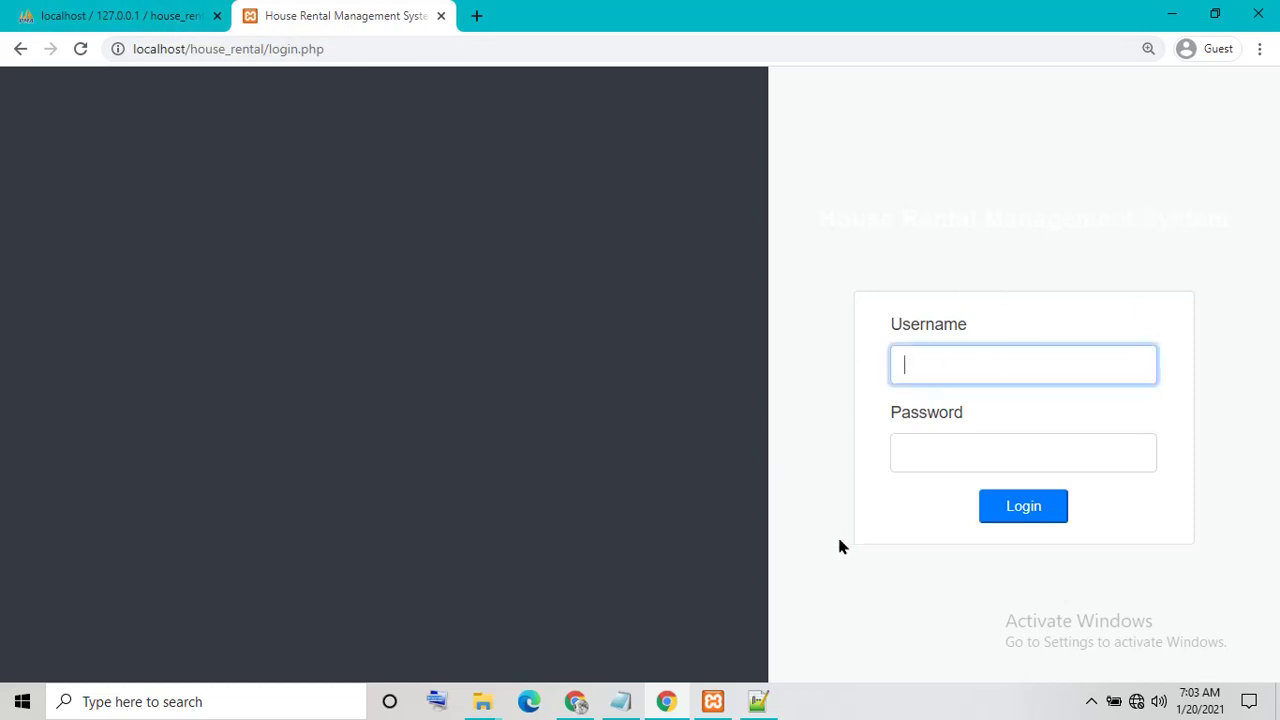
click(620, 701)
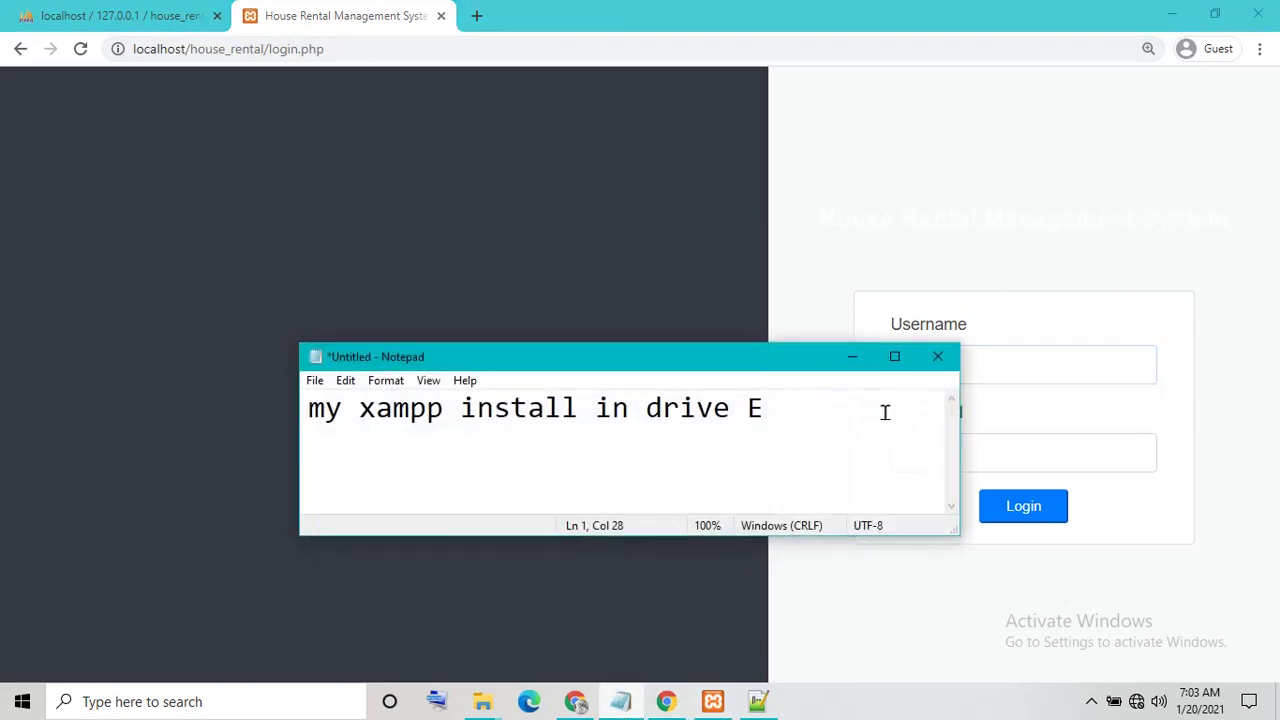
key(ctrl+a)
text(admin)
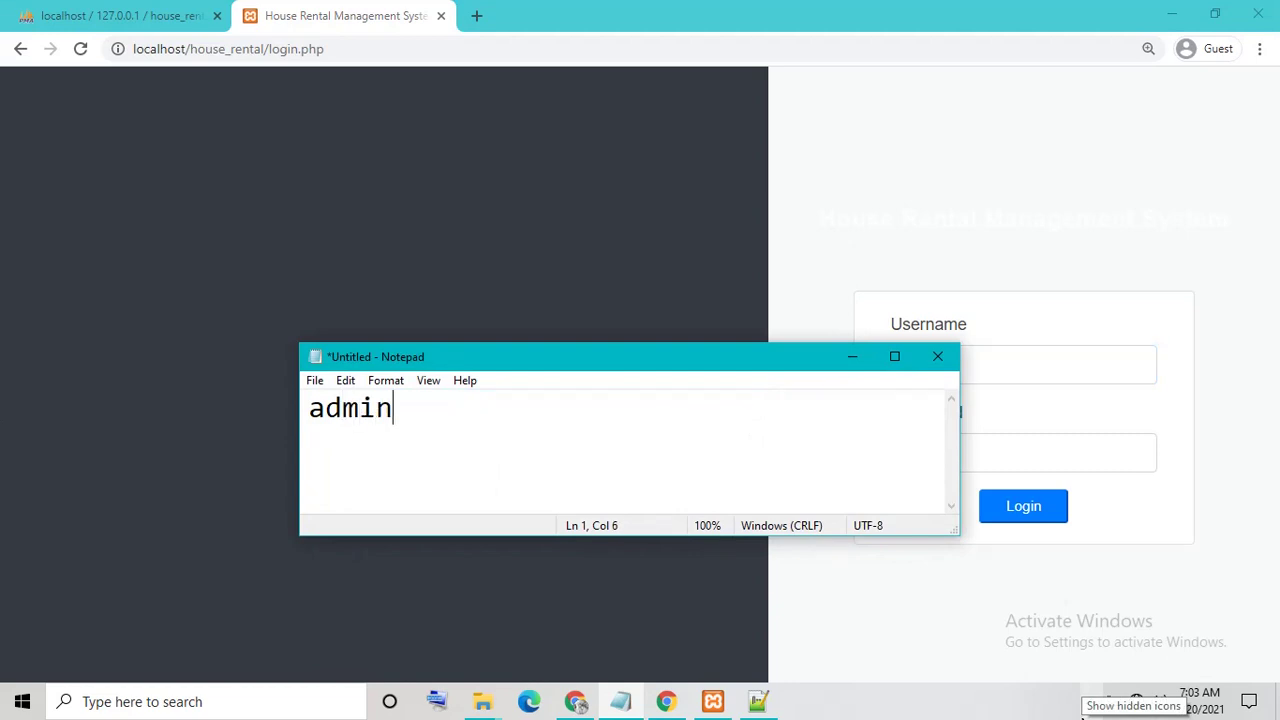
key(Return)
text(admin1)
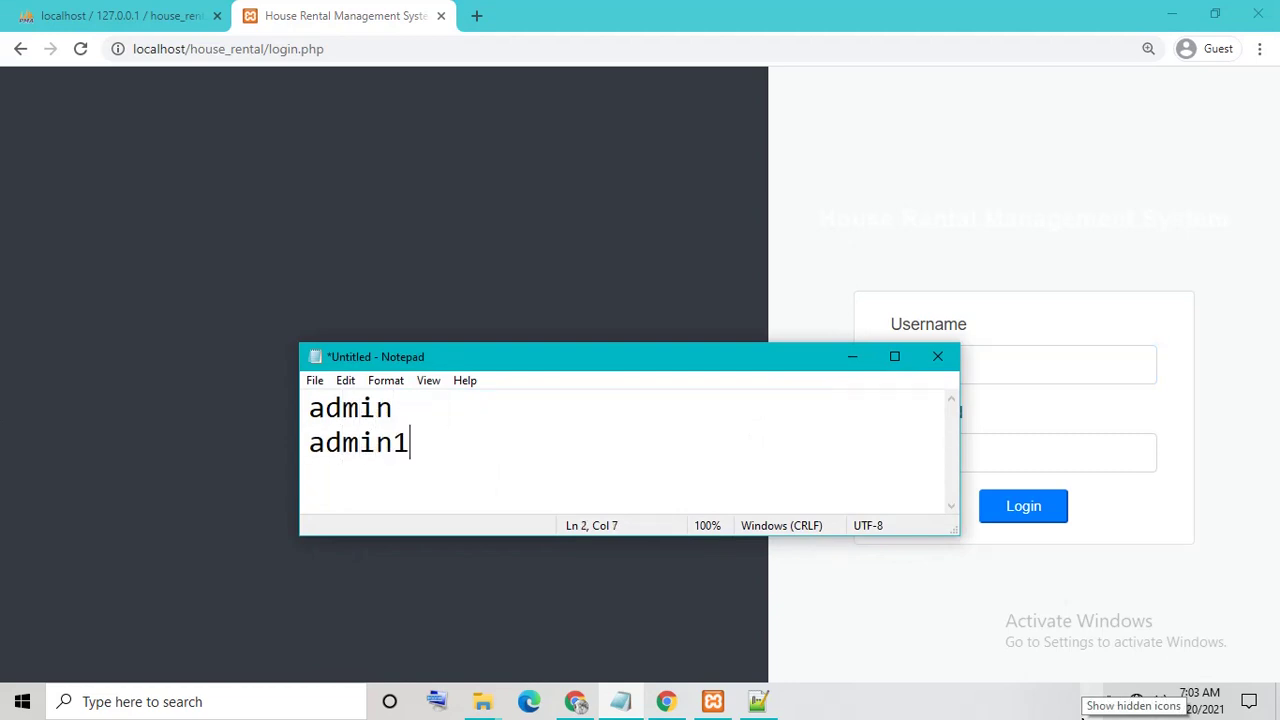
text(23)
click(859, 350)
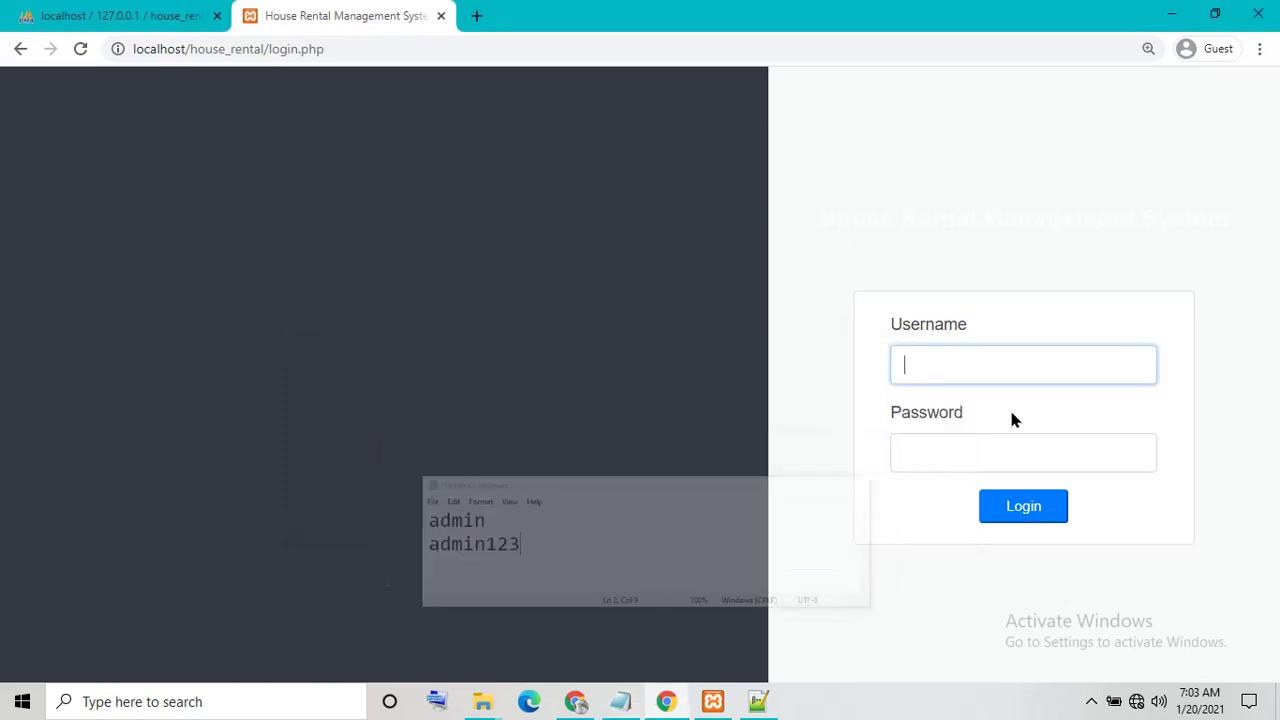
Log in to the House Rental system with the admin username and password
click(992, 367)
text(admi)
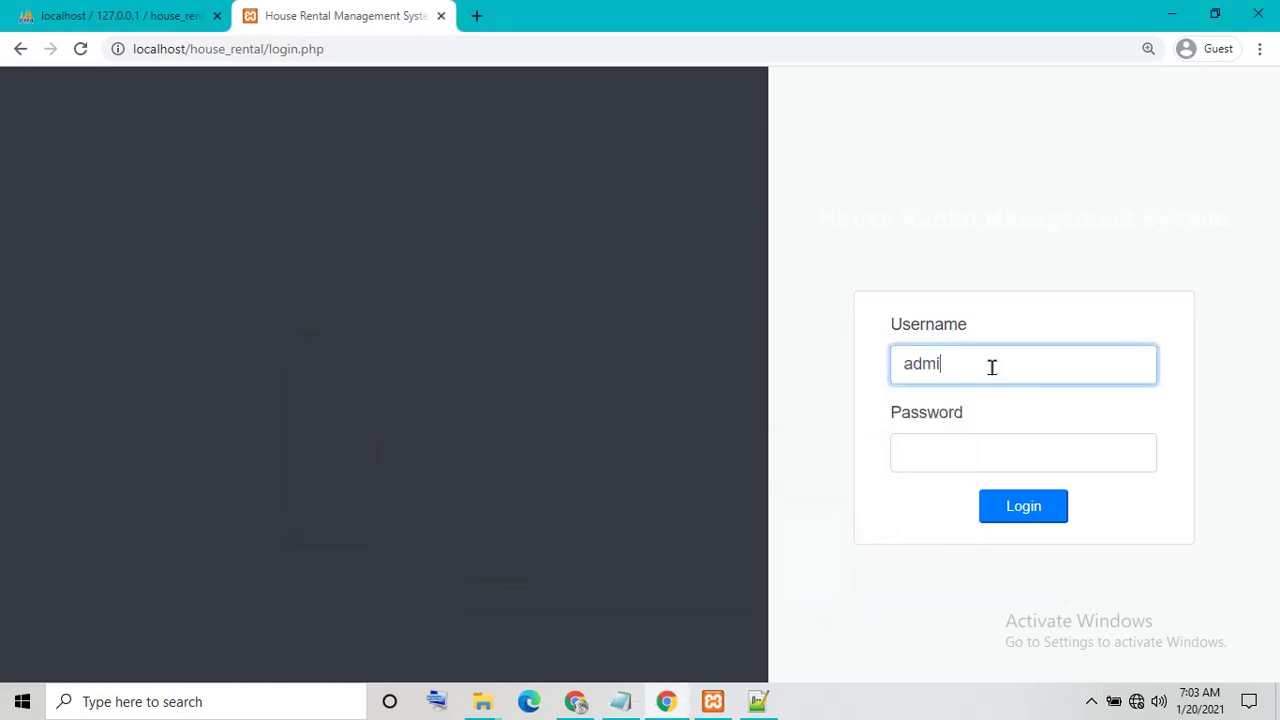
text(n)
key(Tab)
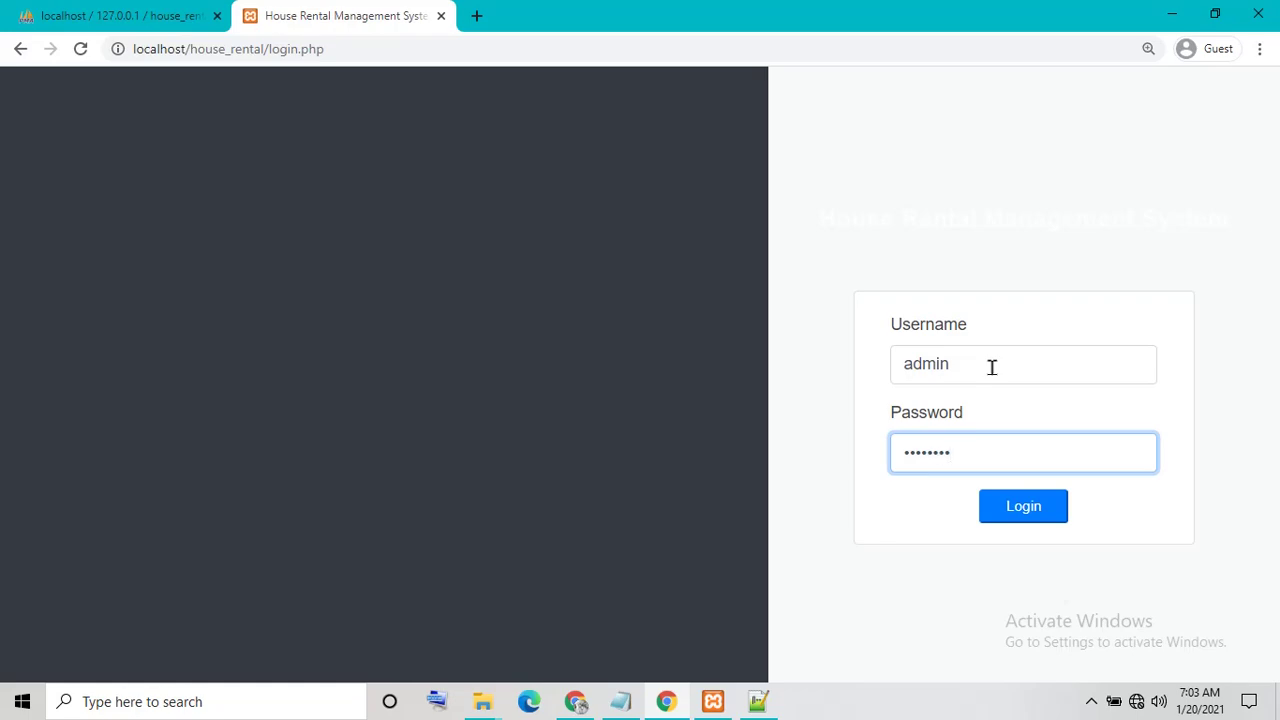
text(admin123)
click(1031, 506)
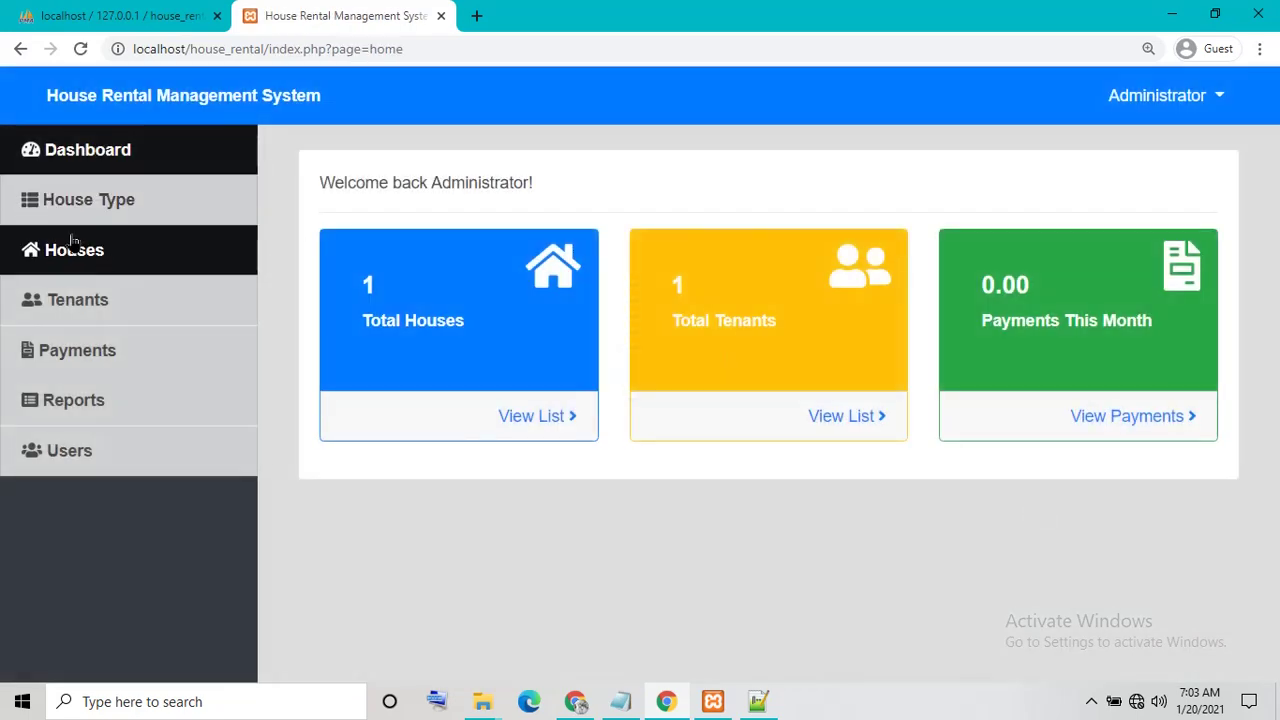
Visit the House Type, Houses, Tenants, Payments and Reports pages, then return to the house_rental Explorer window
click(99, 240)
click(102, 200)
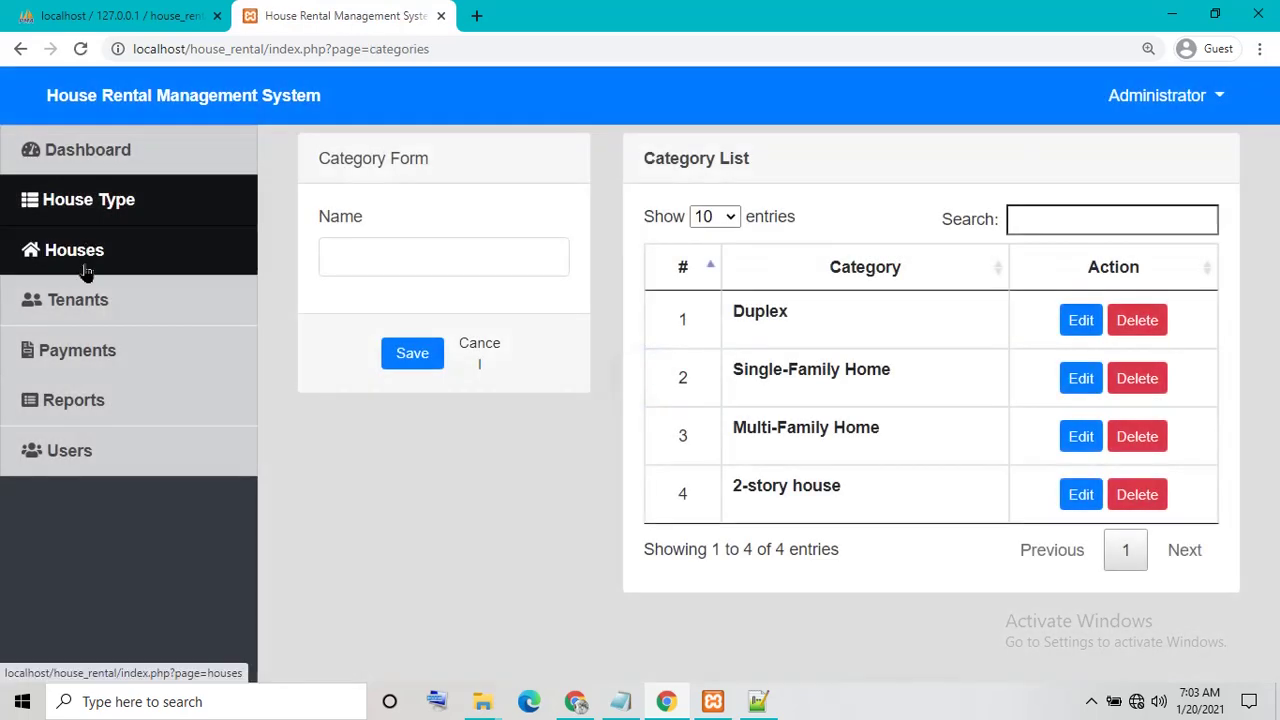
click(92, 308)
click(77, 350)
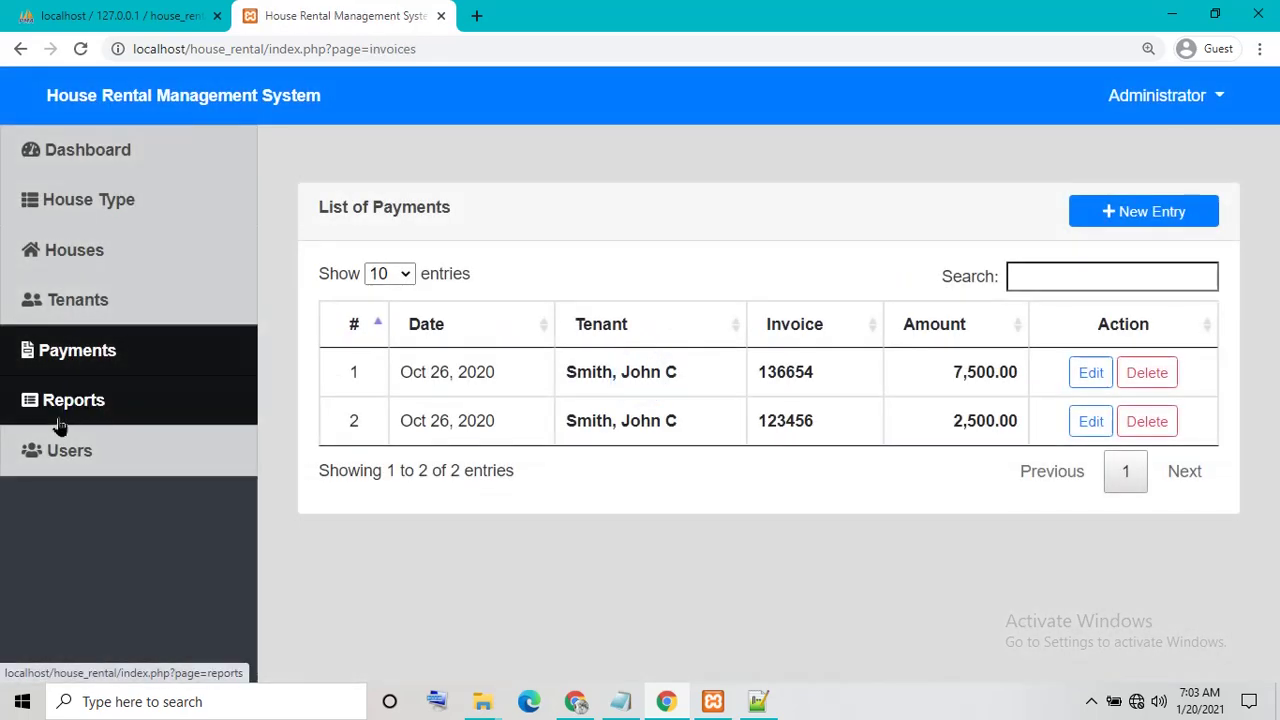
click(62, 420)
click(482, 701)
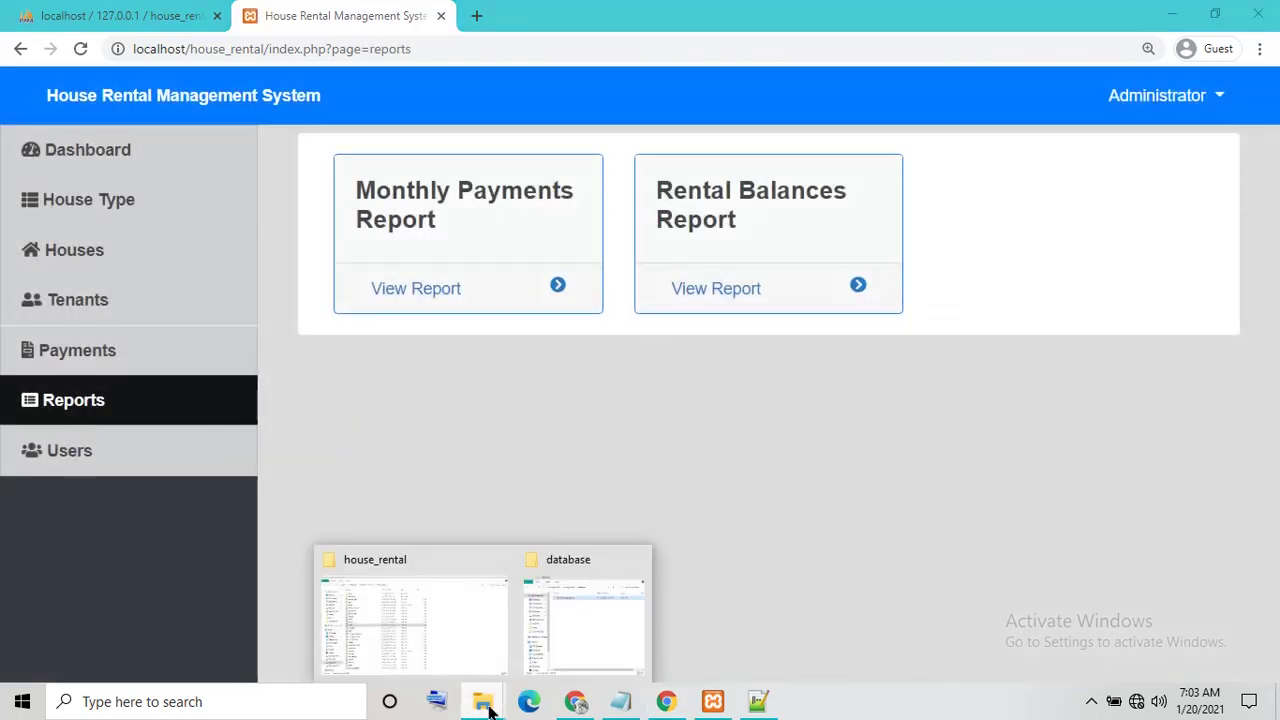
click(461, 647)
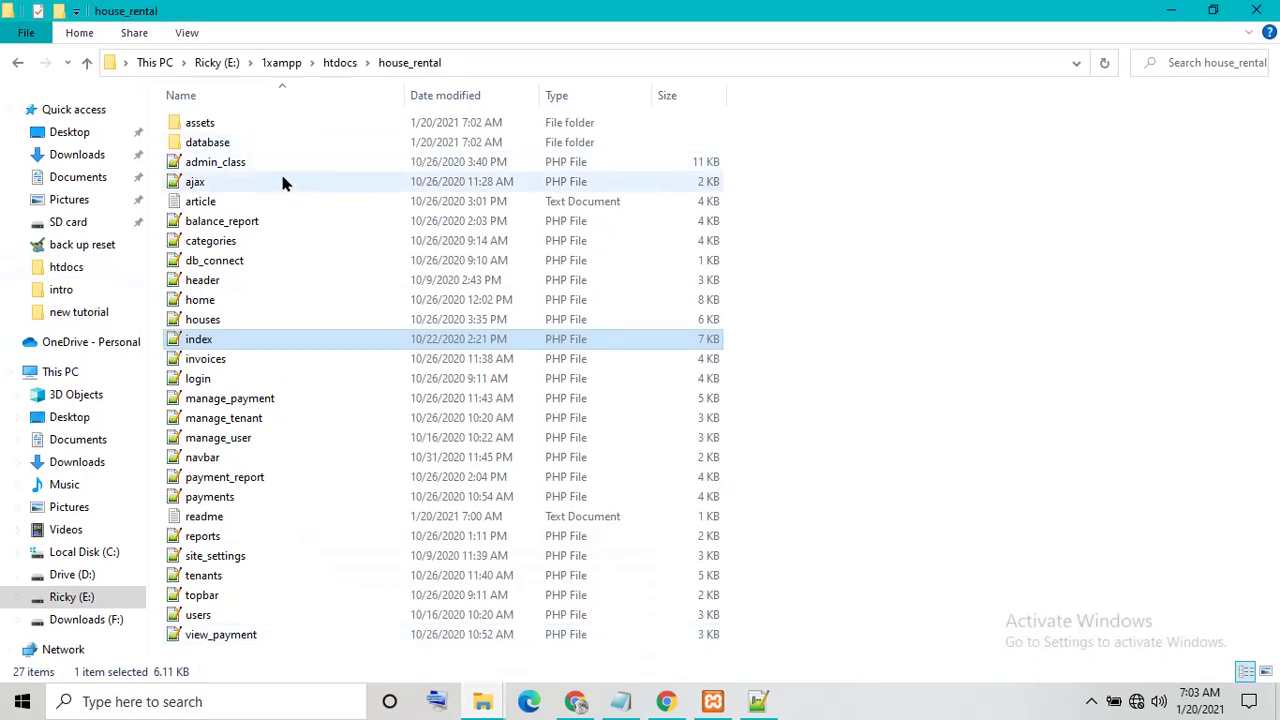
Copy the path E:\1xampp\htdocs\house_rental and start a new blank Chrome tab
click(486, 63)
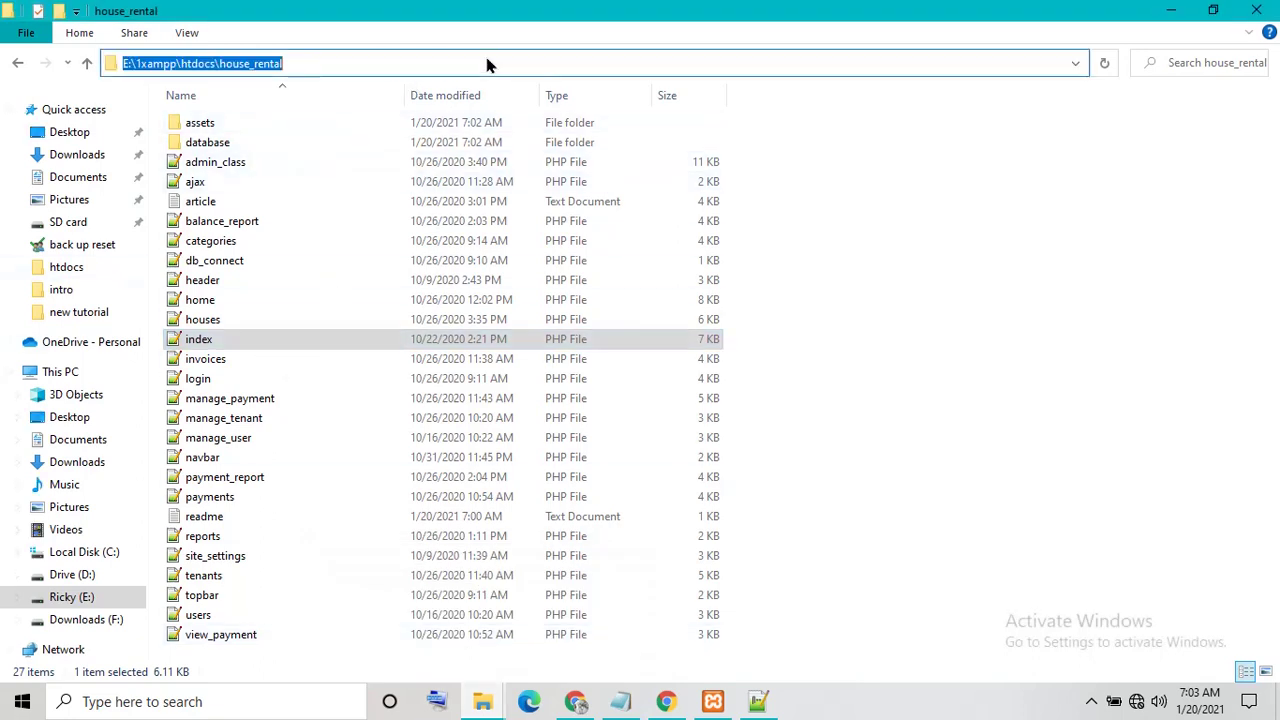
right_click(222, 64)
click(272, 122)
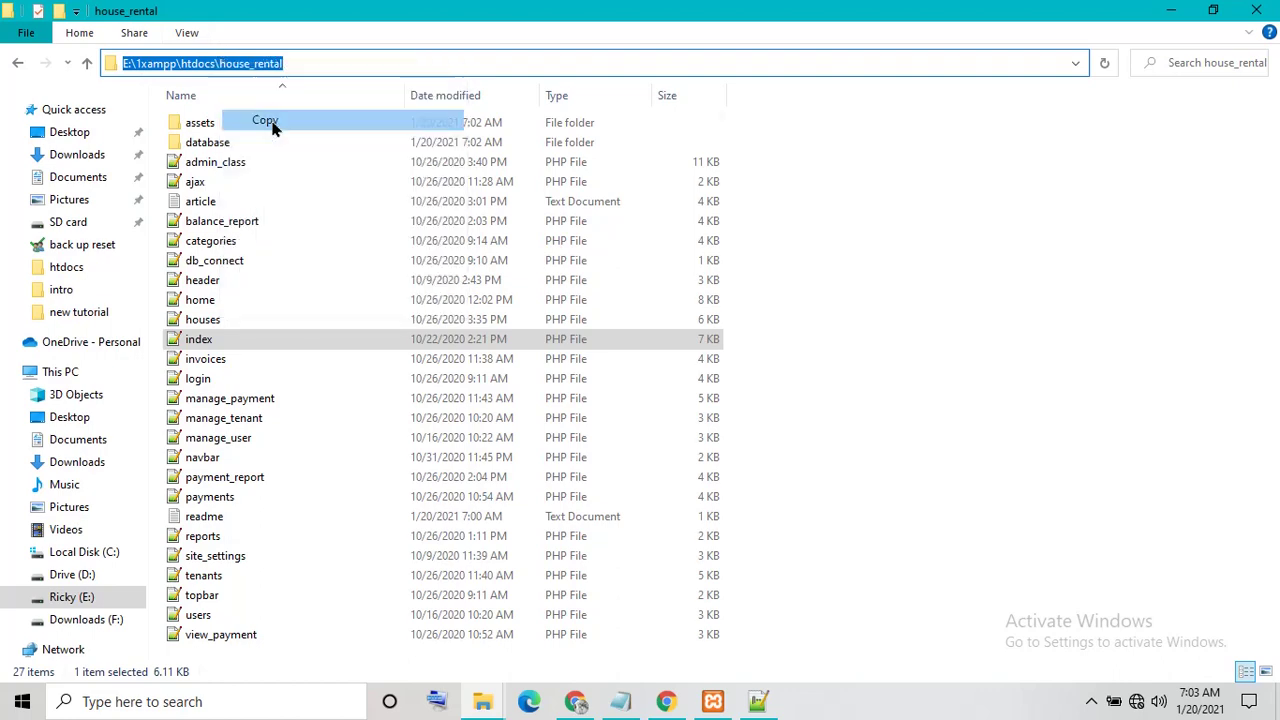
click(585, 705)
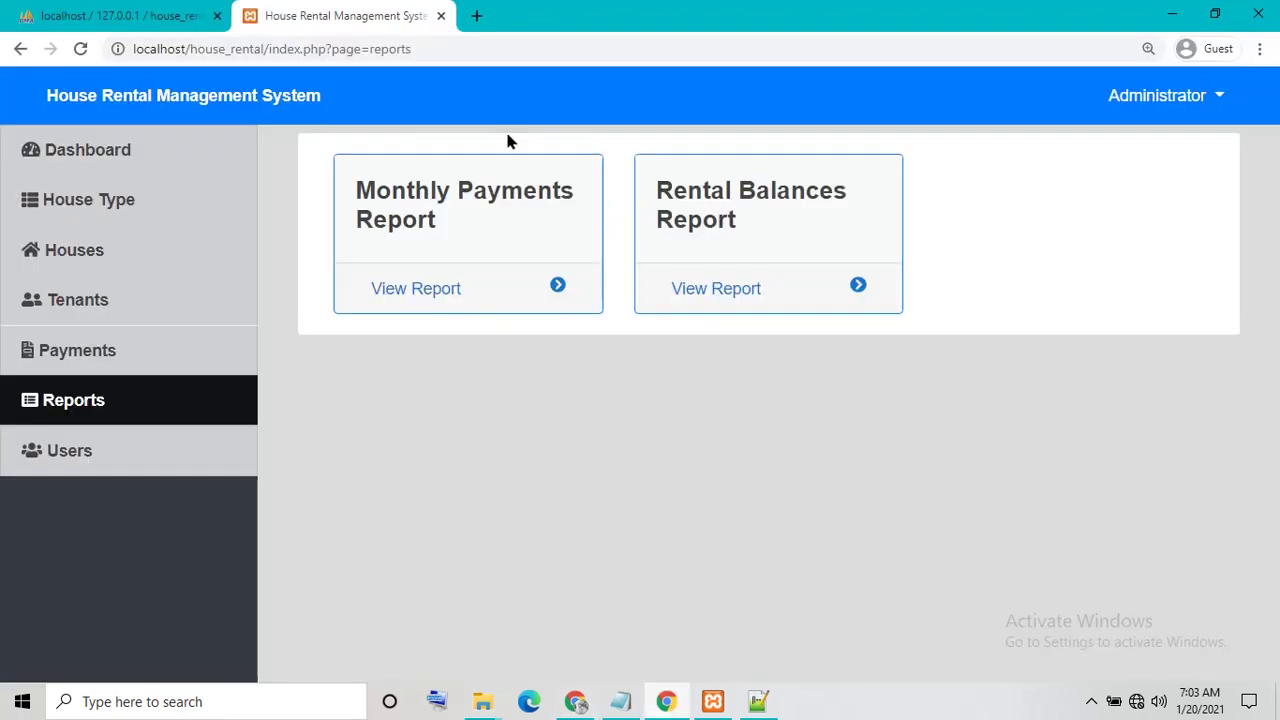
click(477, 15)
Load localhost/house_rental by pasting the folder path and replacing E:\1xampp\htdocs with localhost
right_click(252, 49)
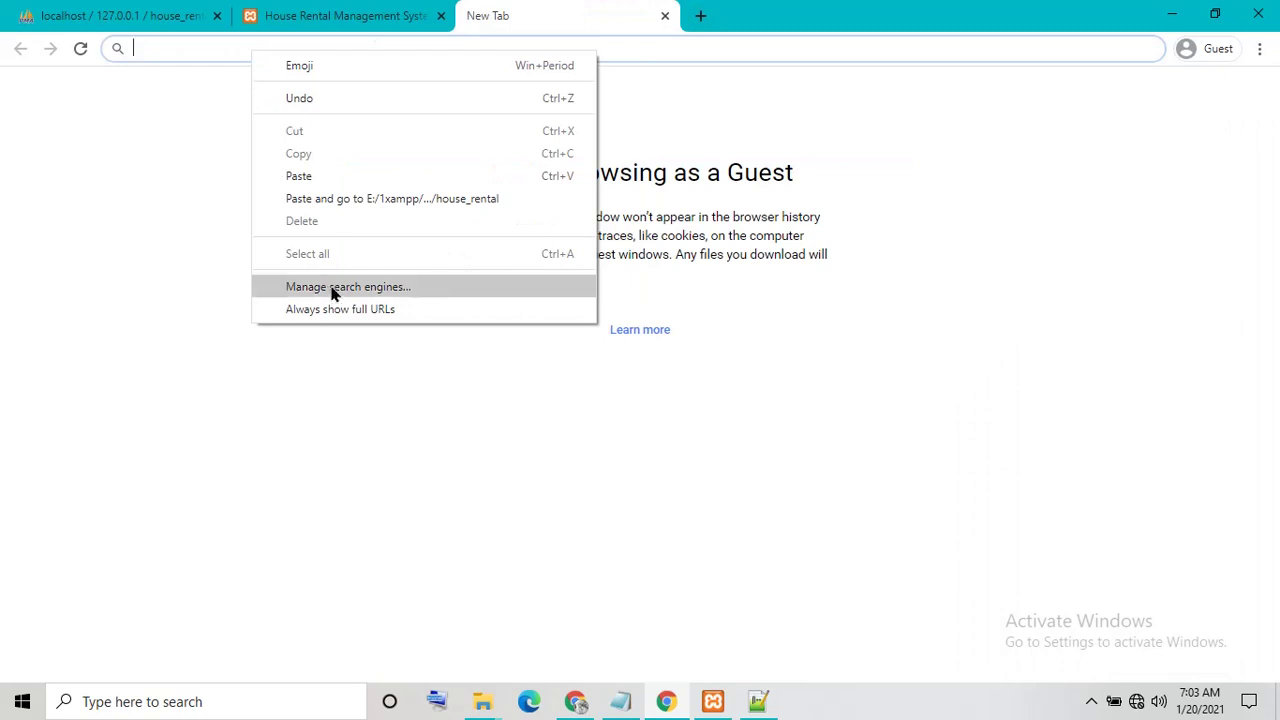
click(314, 177)
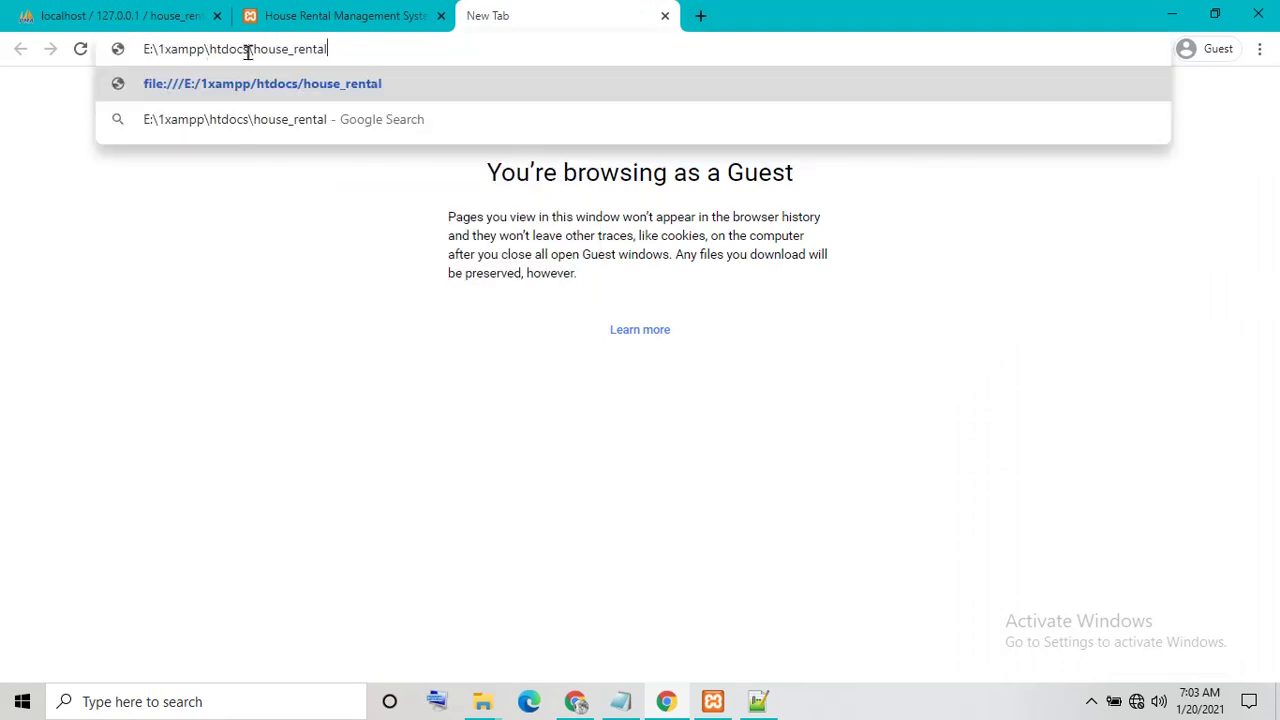
drag(248, 52, 32, 53)
key(BackSpace)
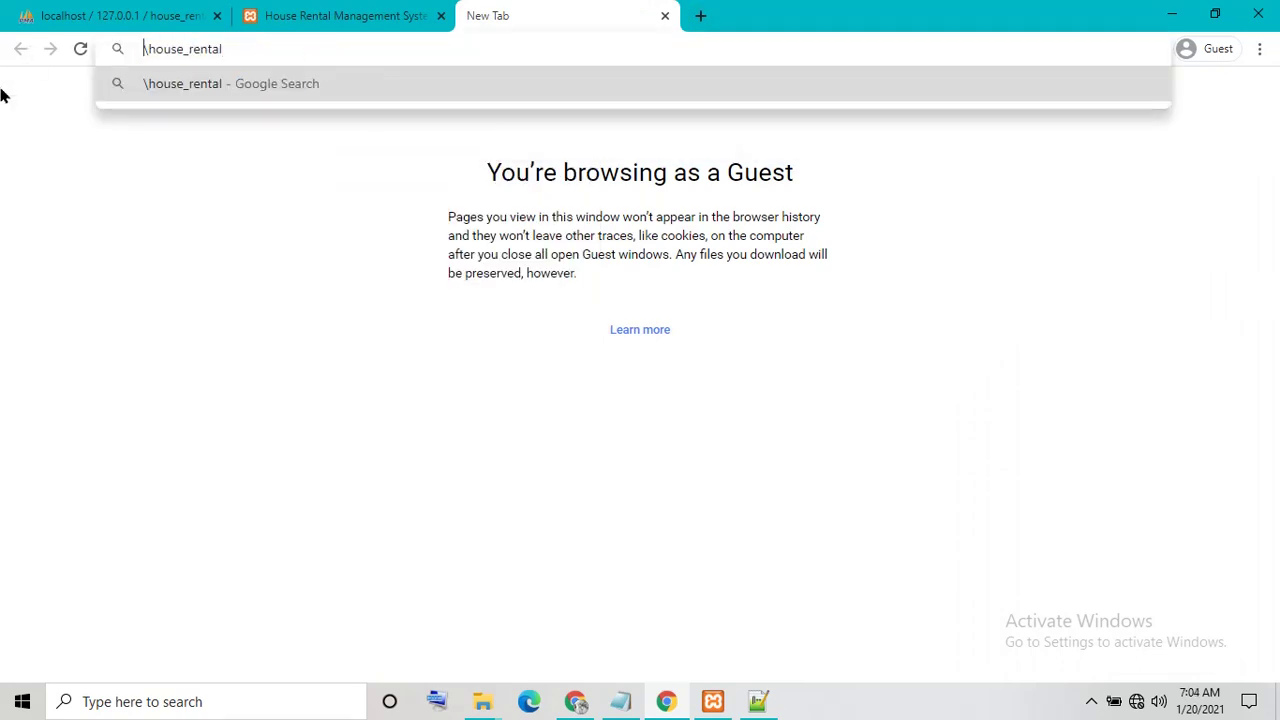
text(localhost)
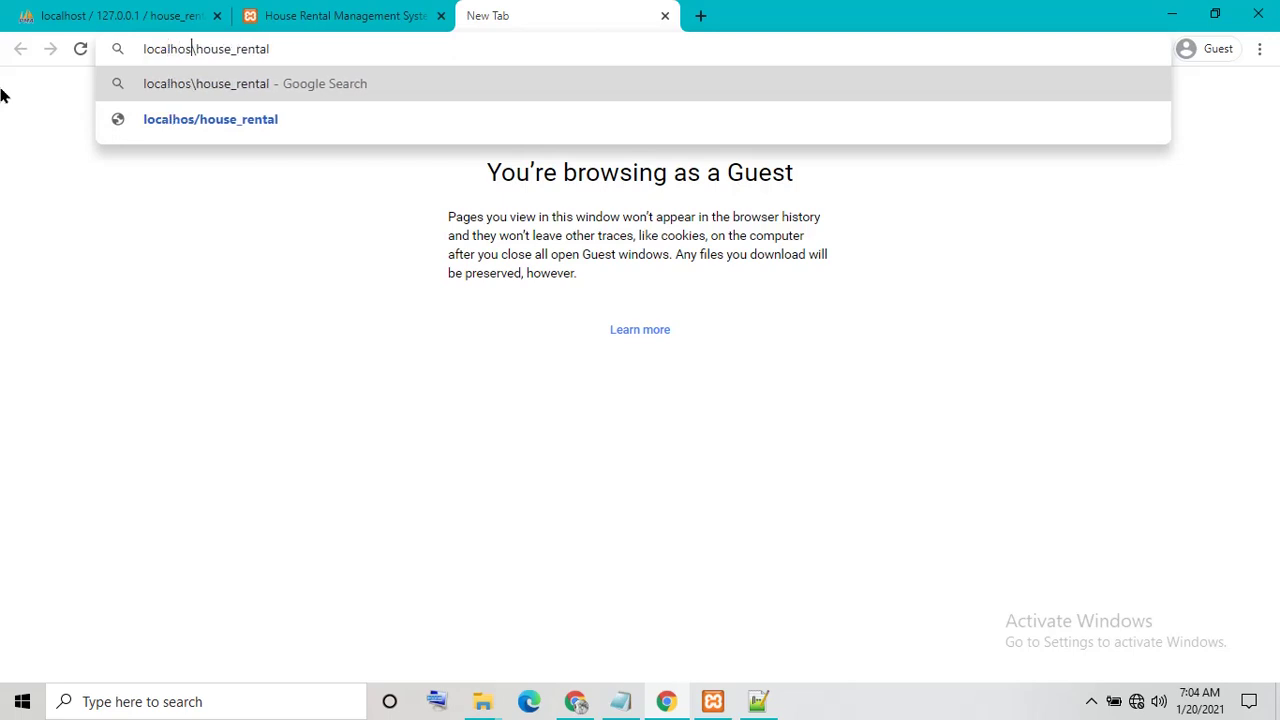
key(Return)
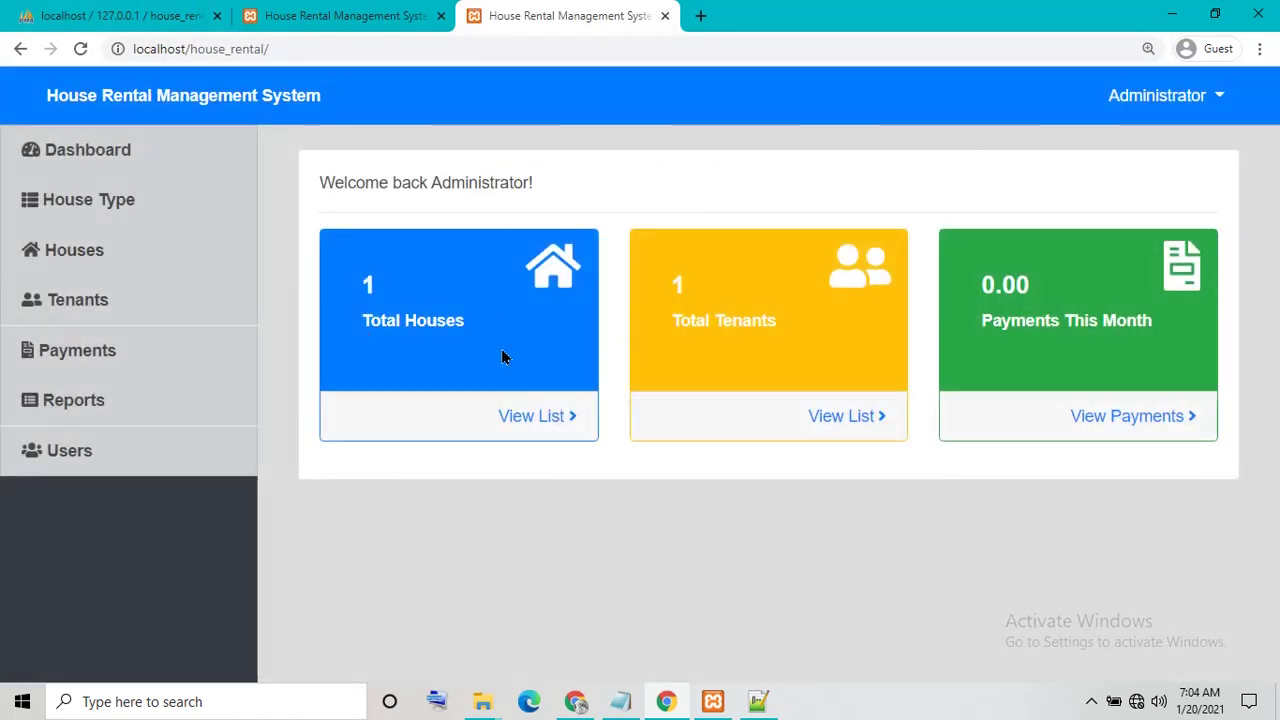
Check the House Type page, then log out of the admin session
click(112, 200)
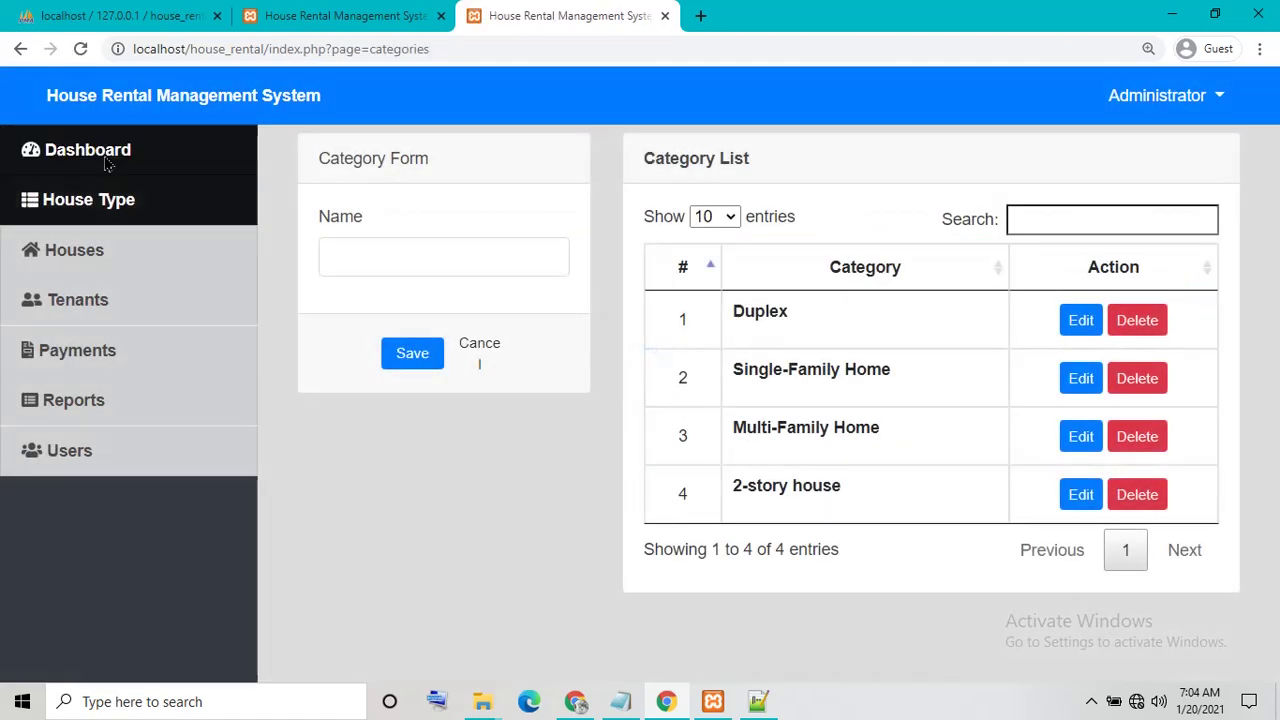
click(106, 162)
click(106, 200)
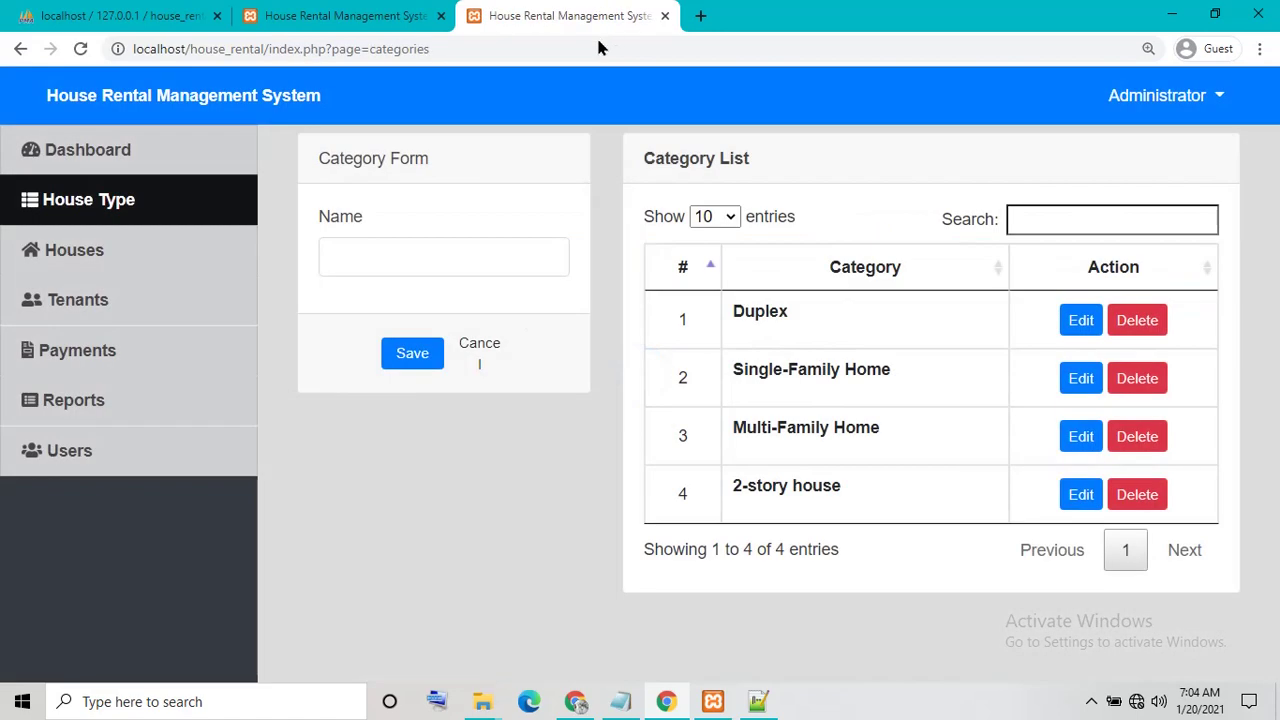
click(1100, 170)
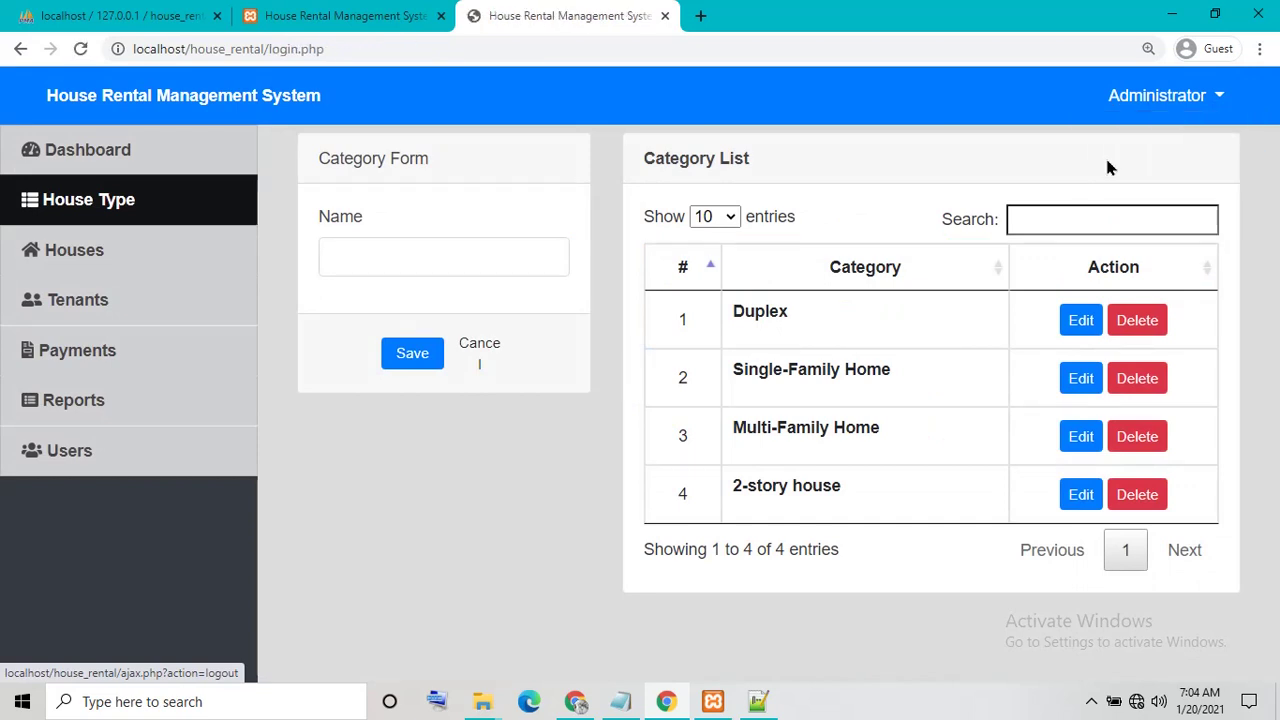
Reload the other tab's Reports page to confirm it also returns to the login page
click(380, 22)
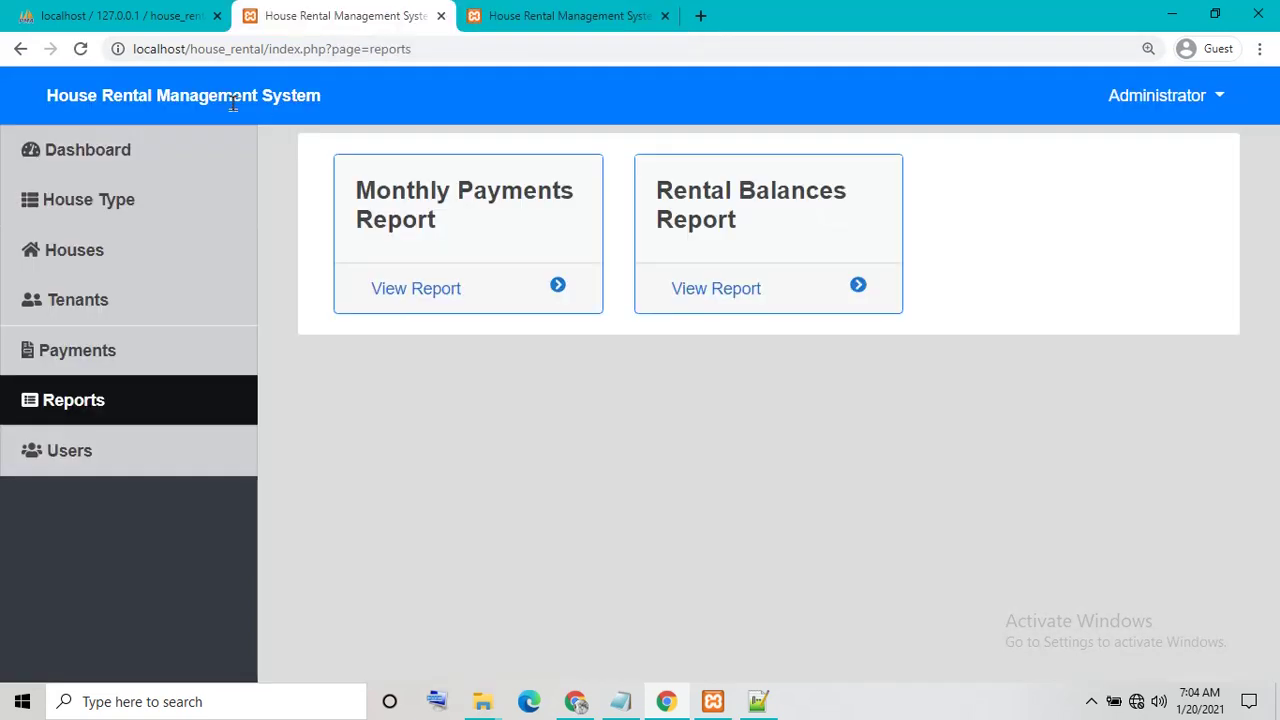
click(80, 48)
click(551, 28)
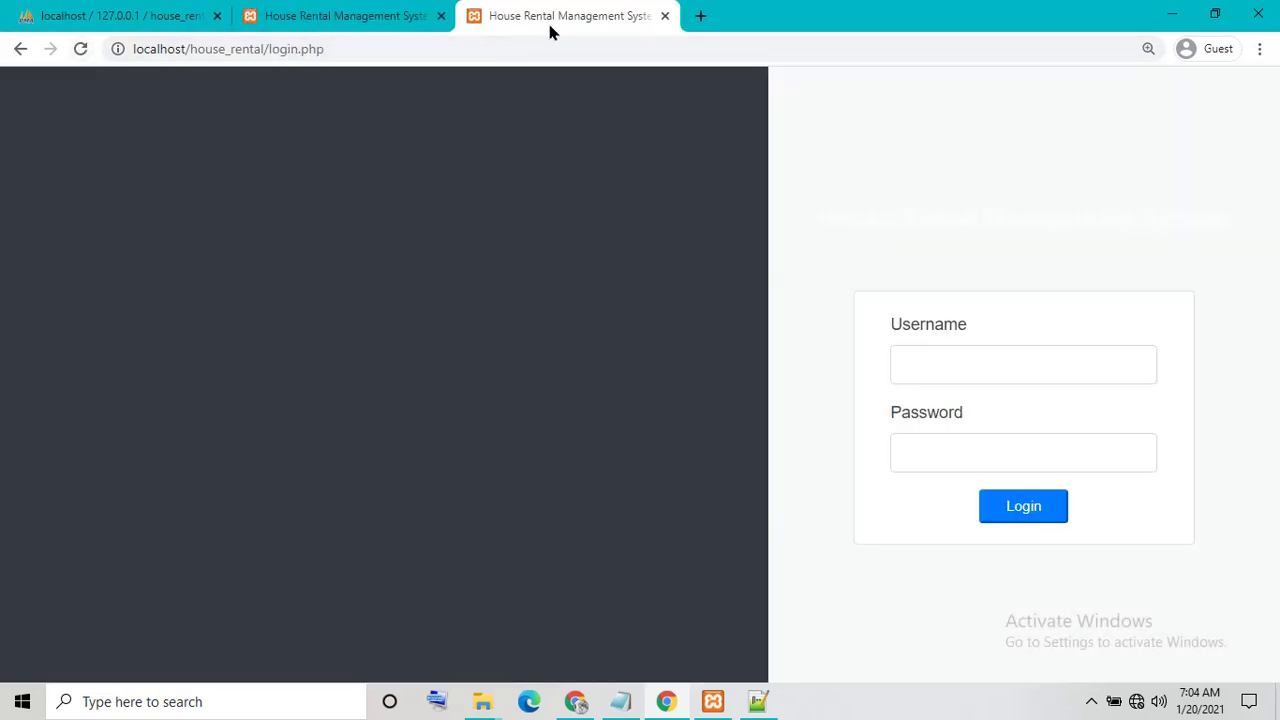
Sign in with the administrator username and password, correcting the misspelled username
click(288, 12)
click(1119, 355)
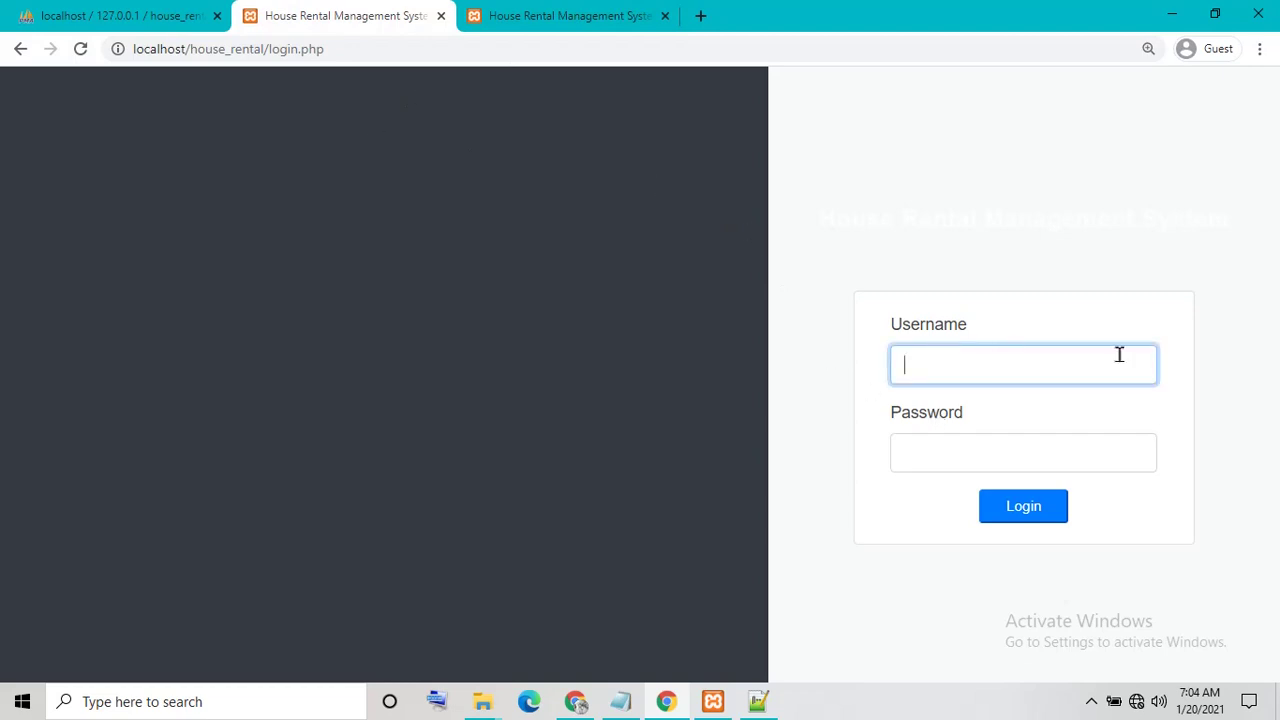
text(admn)
key(Tab)
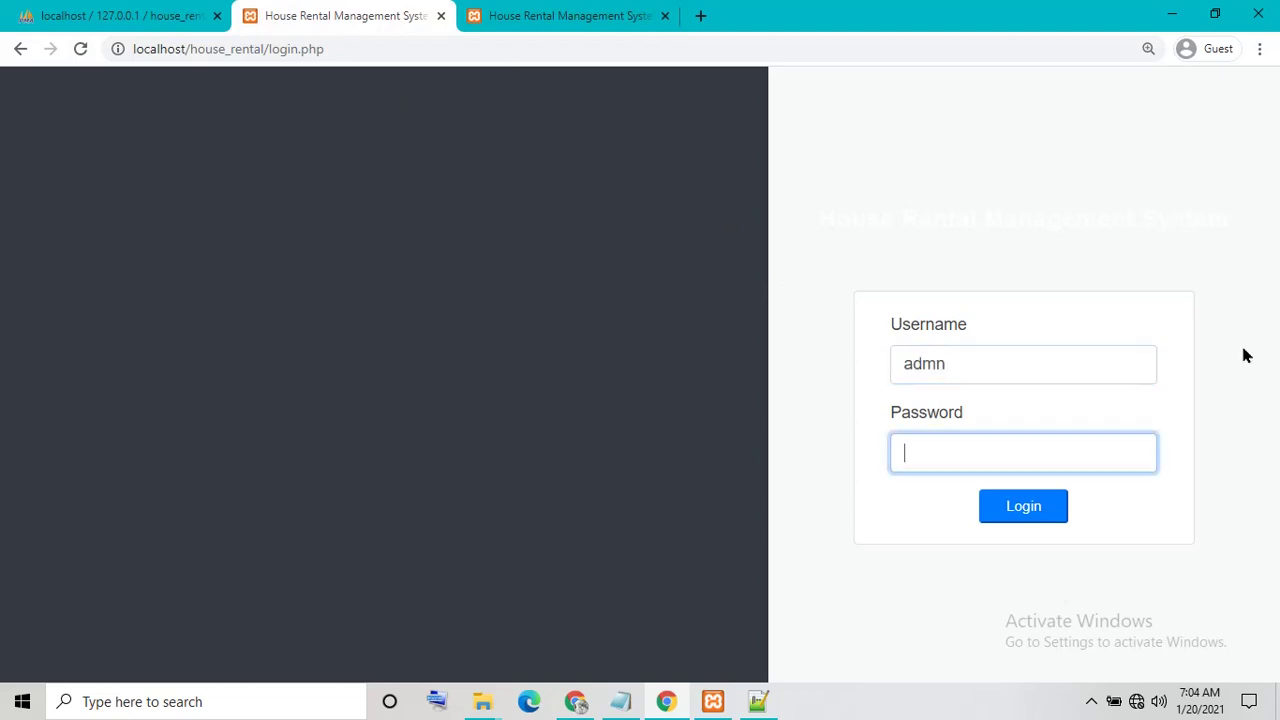
click(1064, 354)
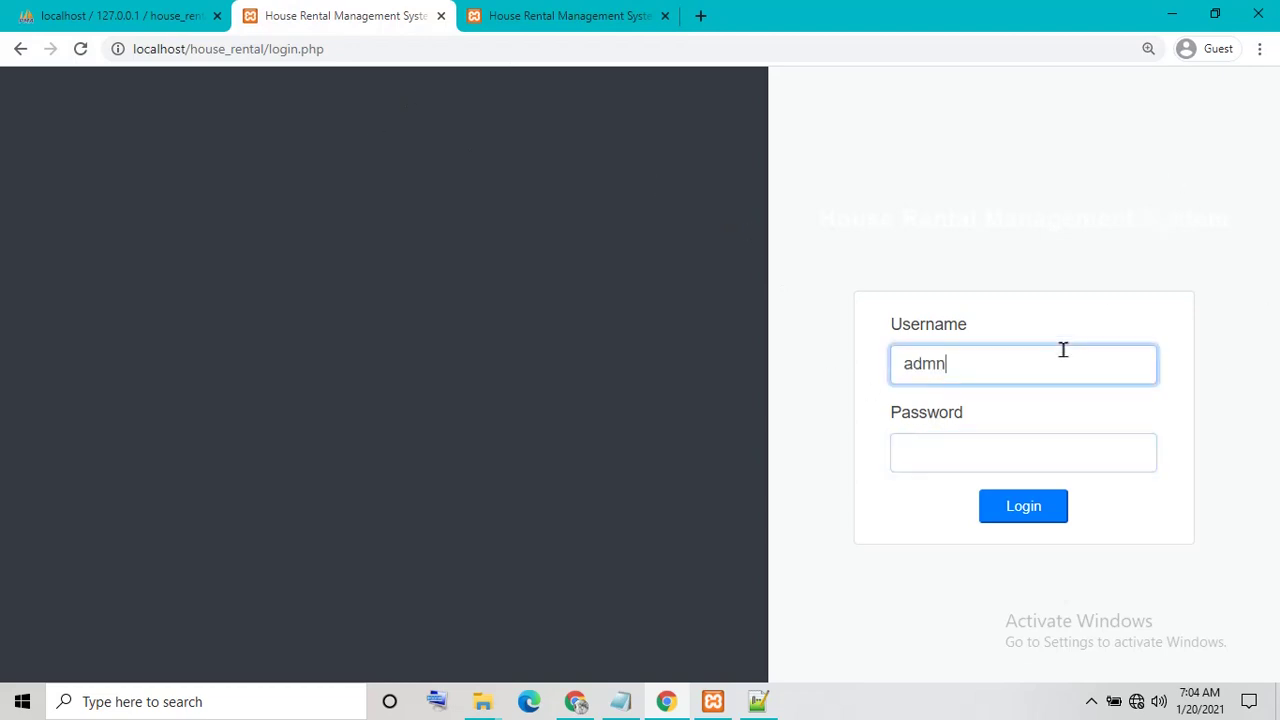
key(Tab)
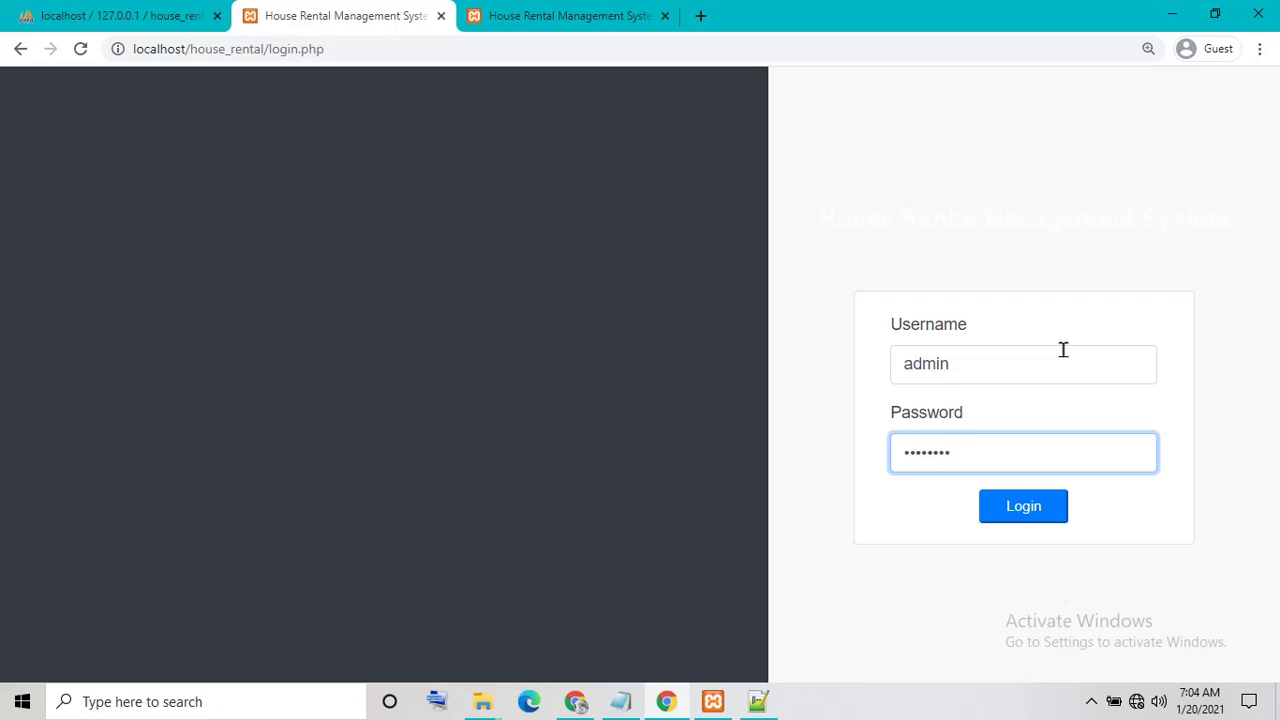
click(1010, 505)
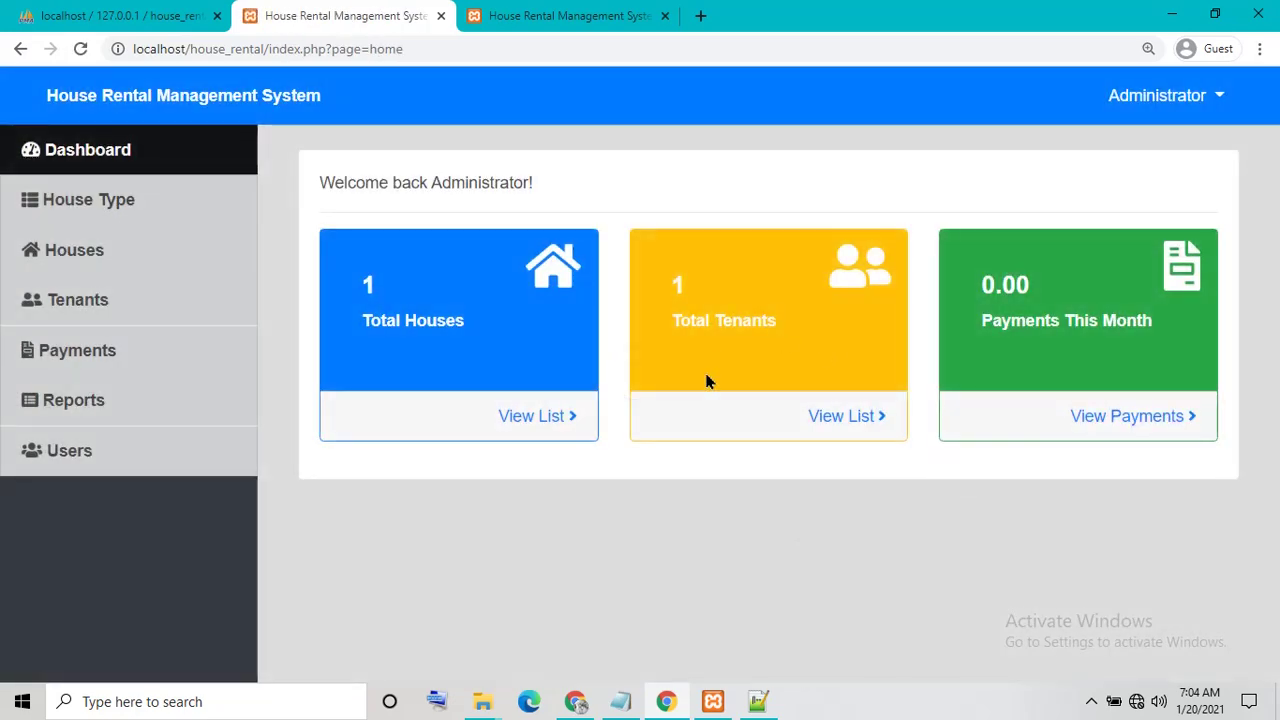
Check the Houses, Tenants (2,500.00 monthly rate), Reports and Users pages load
click(137, 255)
click(100, 298)
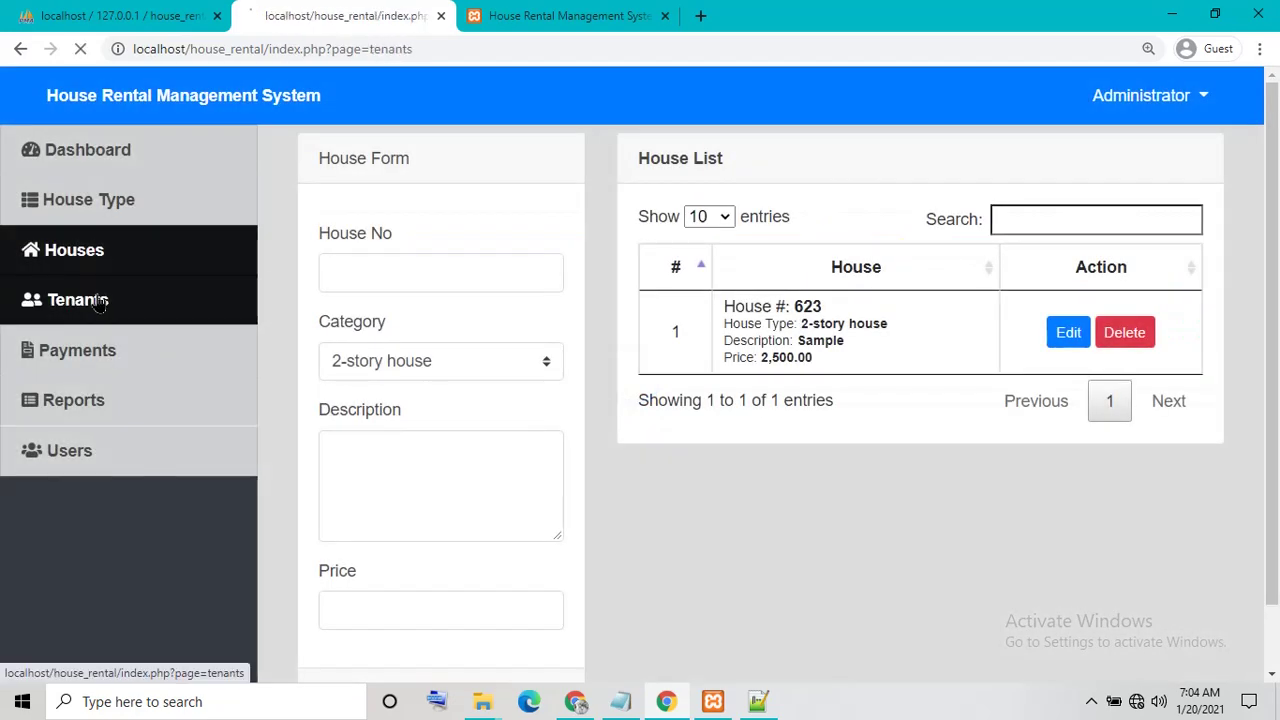
drag(623, 423, 734, 417)
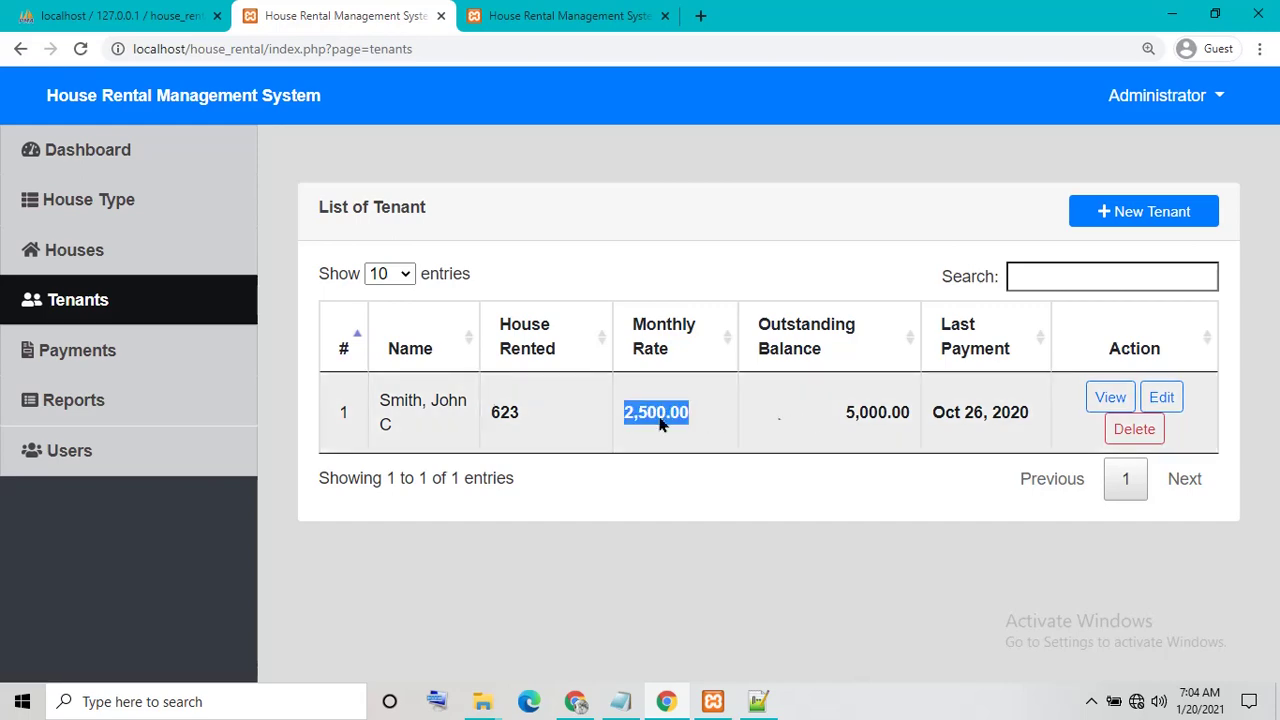
click(170, 418)
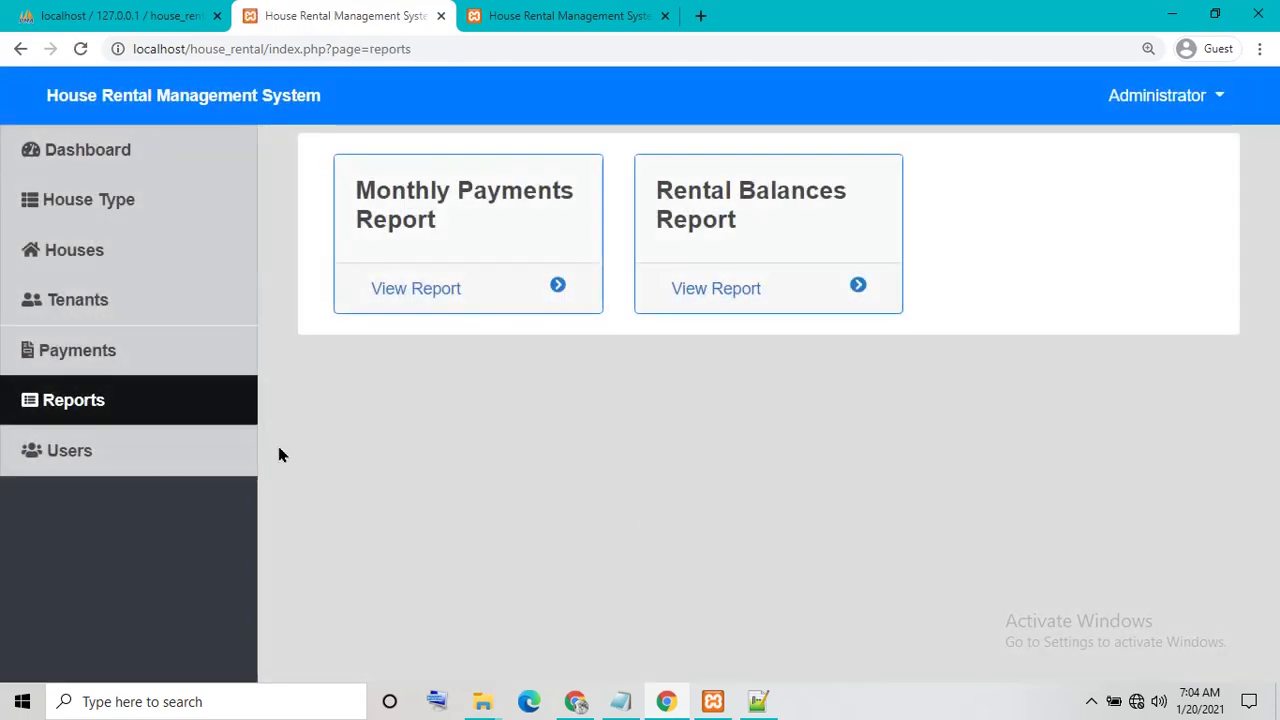
click(157, 467)
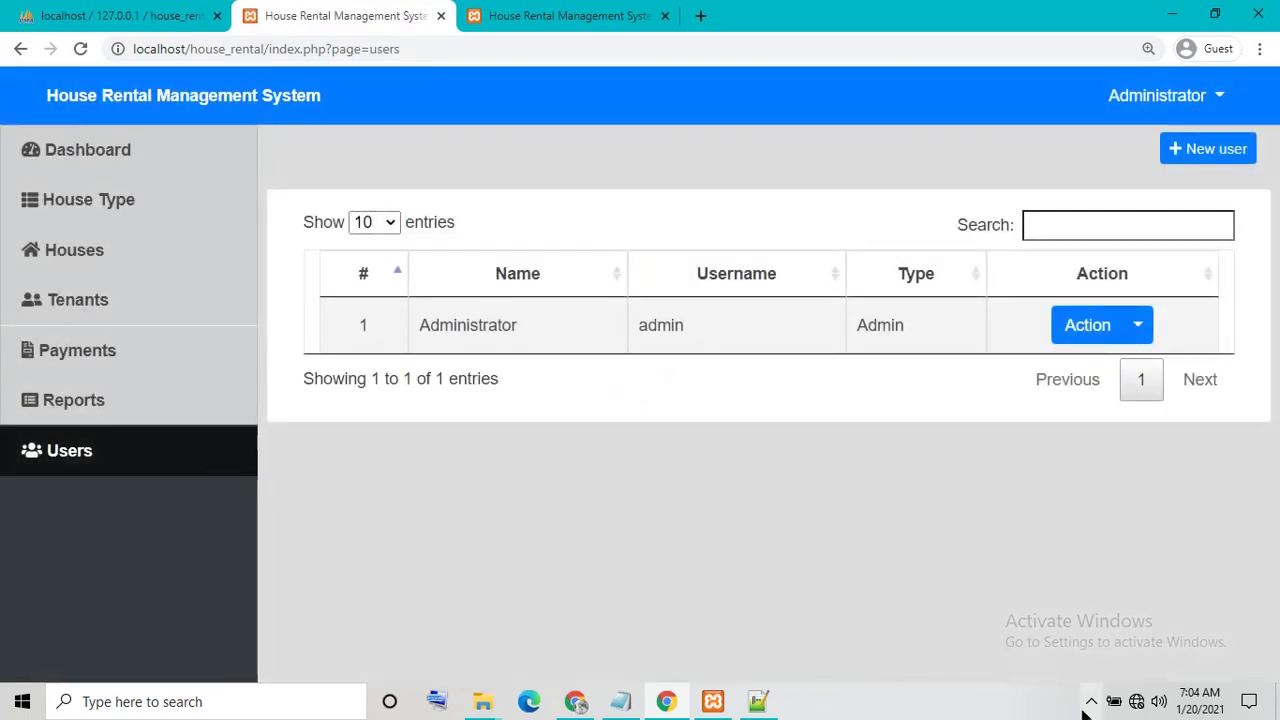
Replace the login lines in the Notepad notes with 'thanks' and minimize it
click(620, 702)
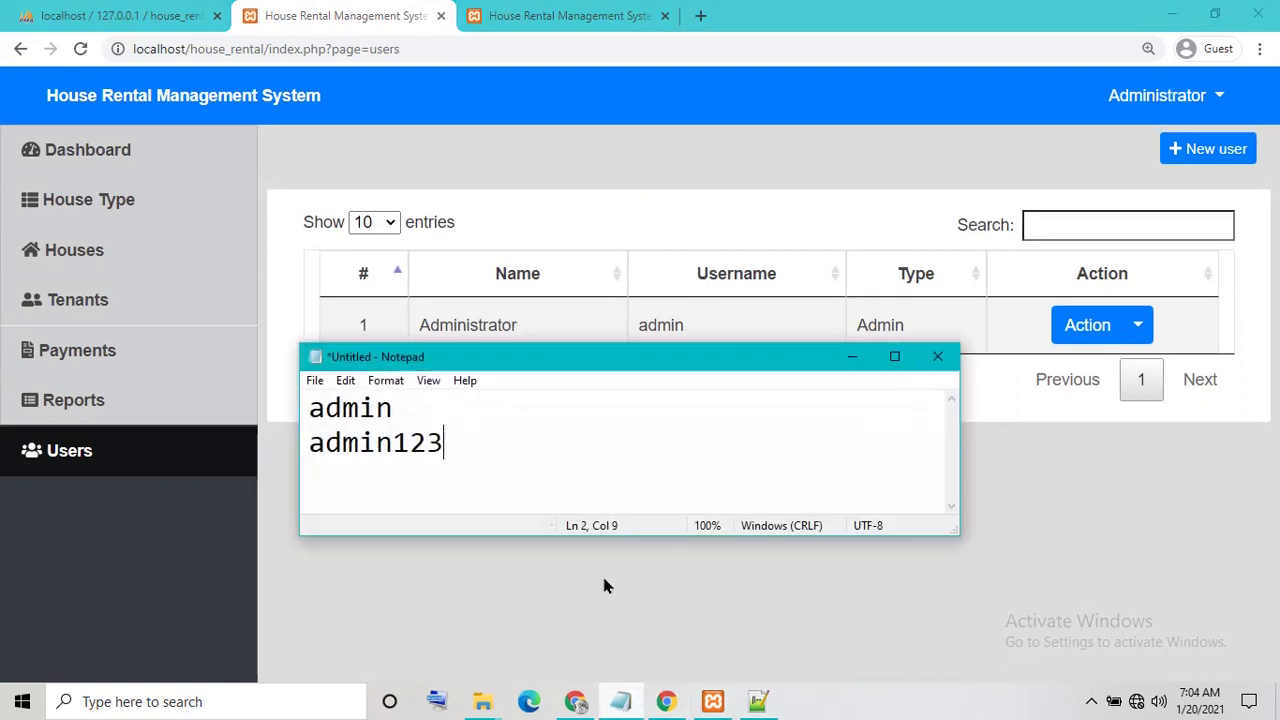
drag(556, 485, 264, 400)
text(thanks)
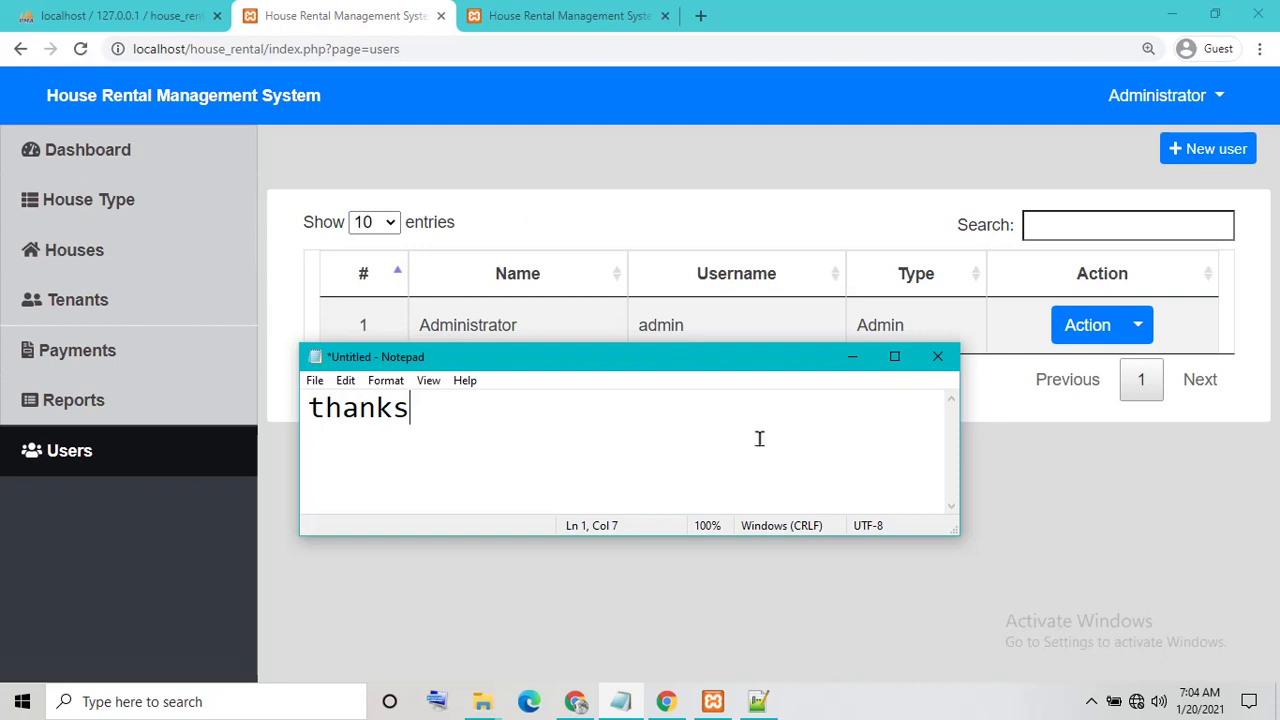
click(850, 358)
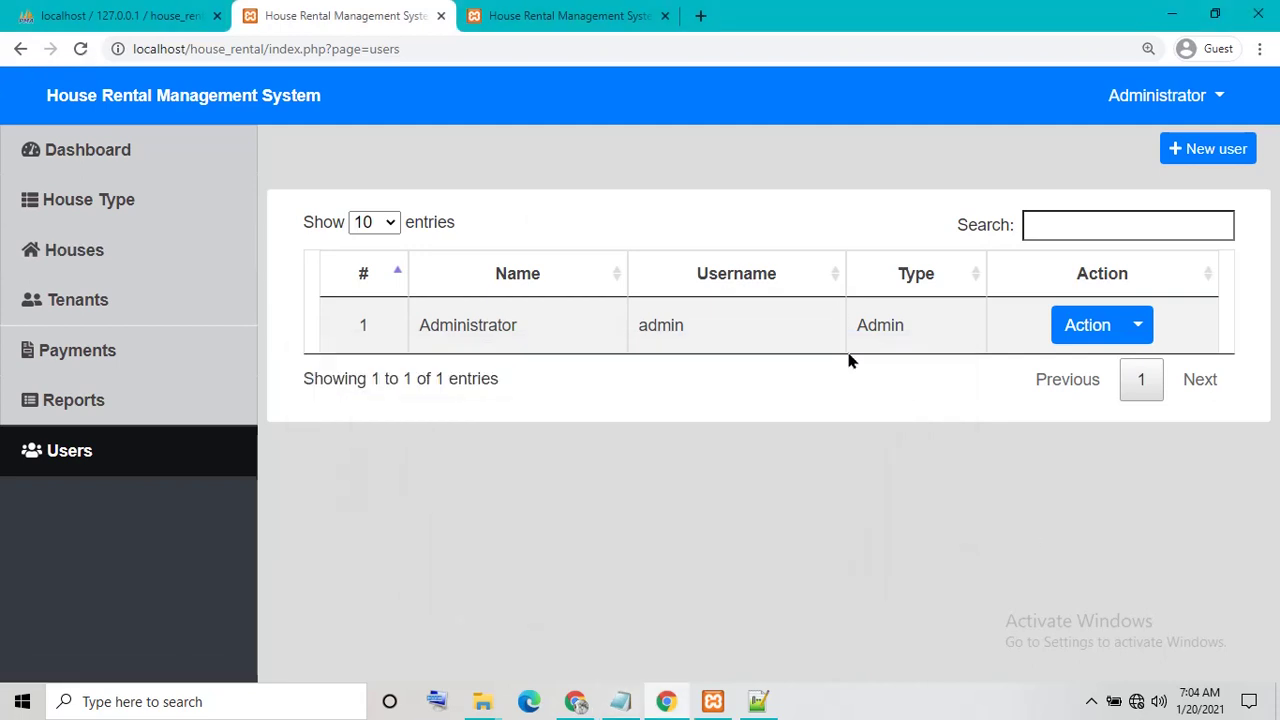